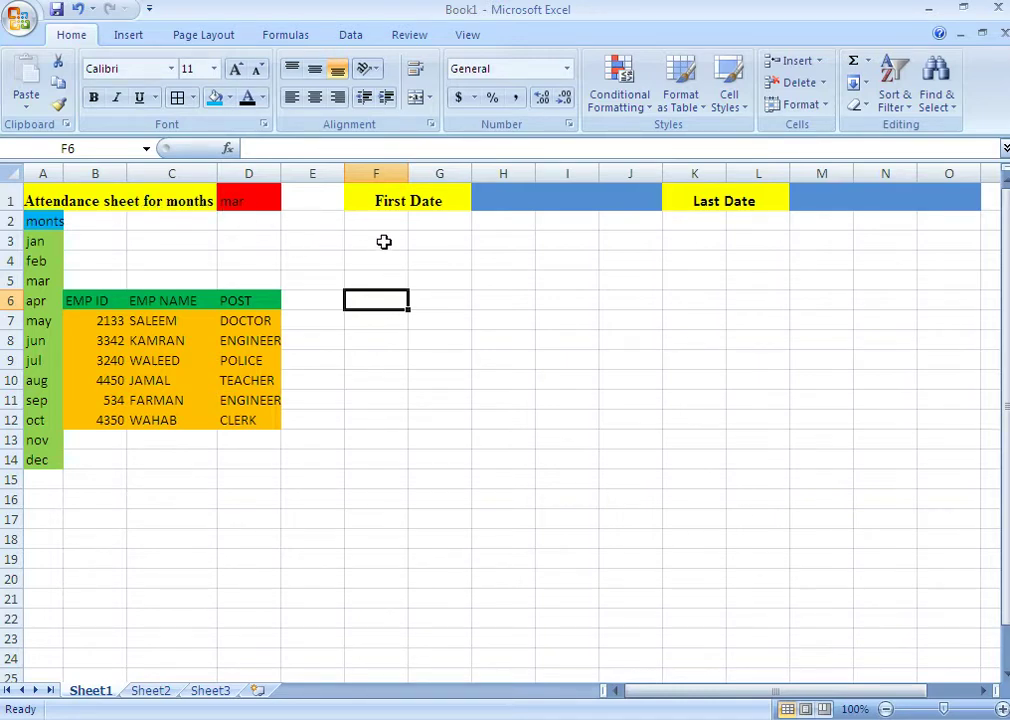
Change D1's month drop-down validation source from A3:A14 to A2:A14.
left_click(243, 200)
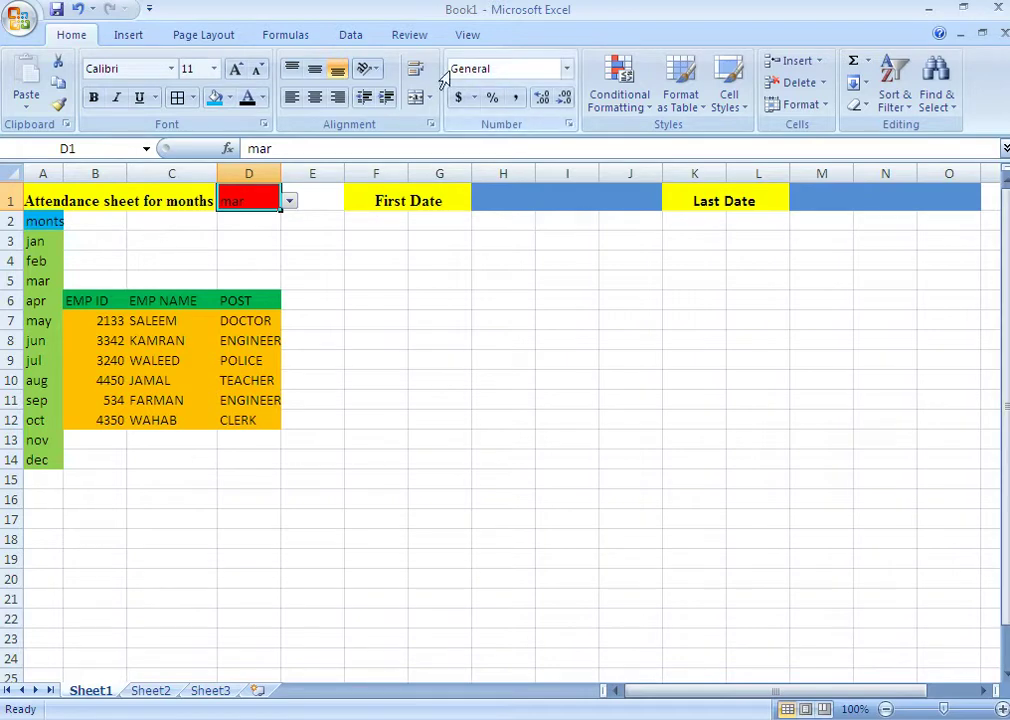
left_click(352, 36)
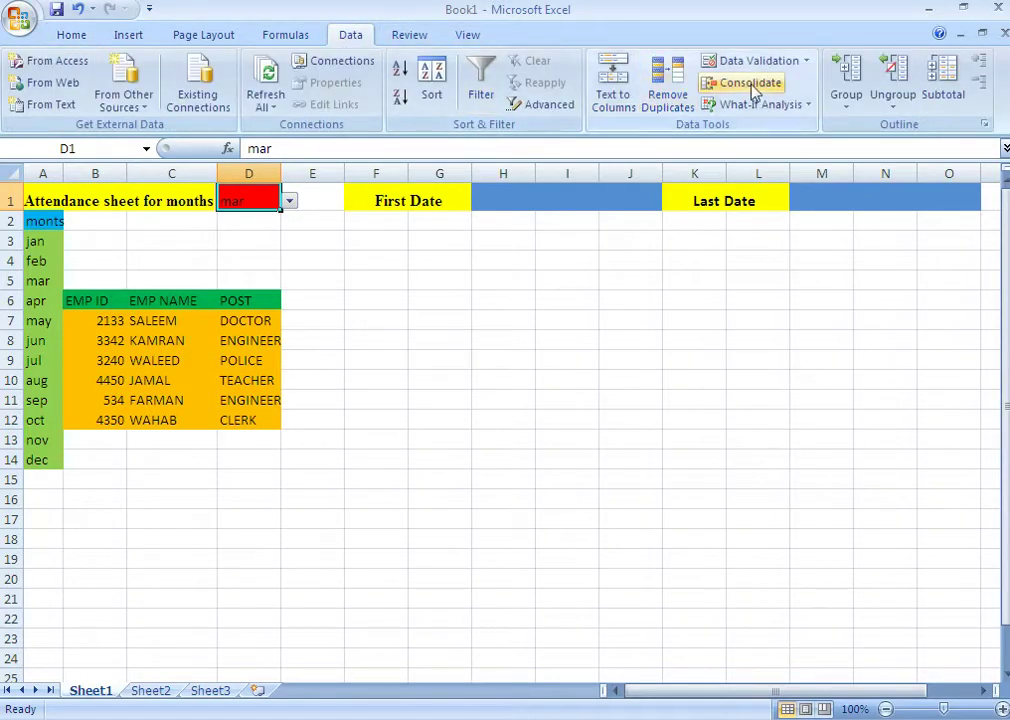
left_click(806, 64)
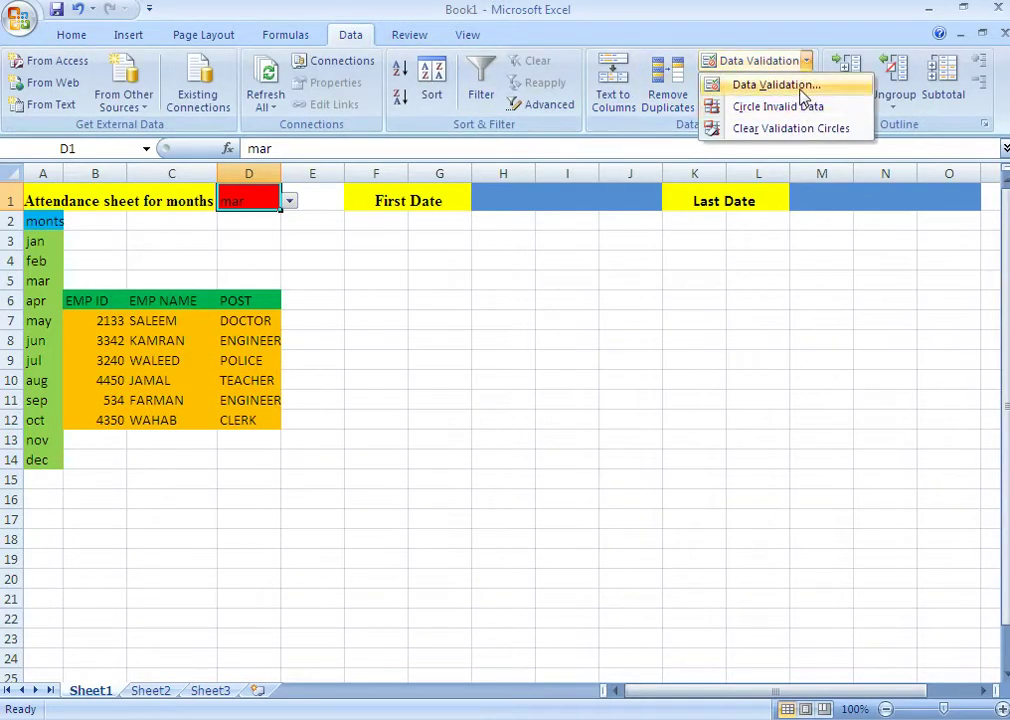
left_click(790, 86)
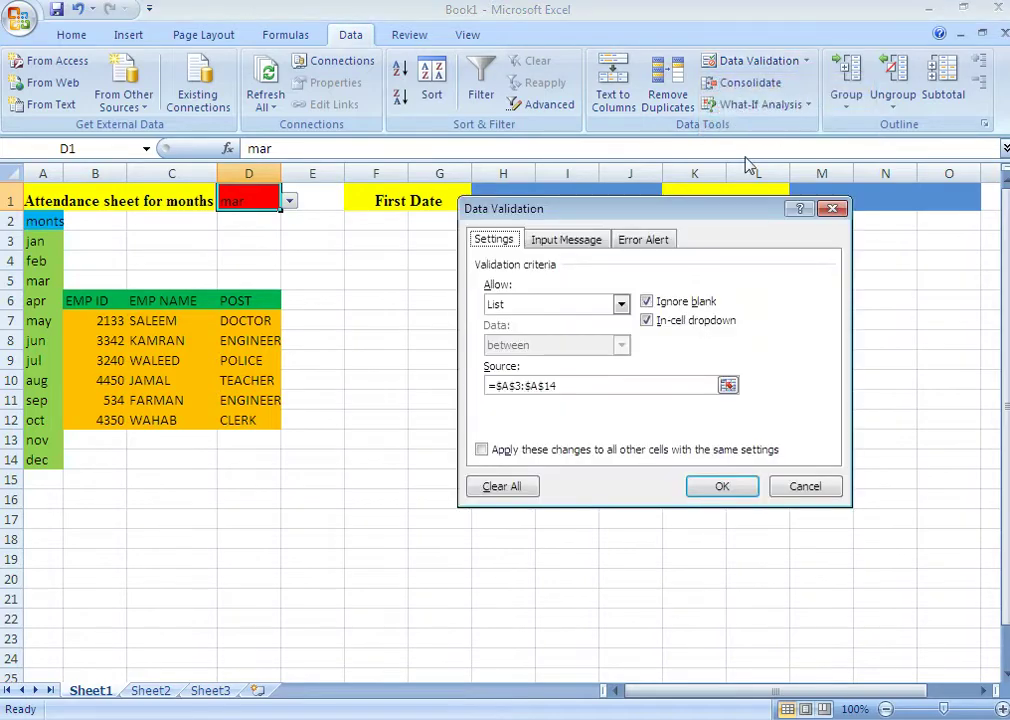
left_click(581, 385)
key("BackSpace")
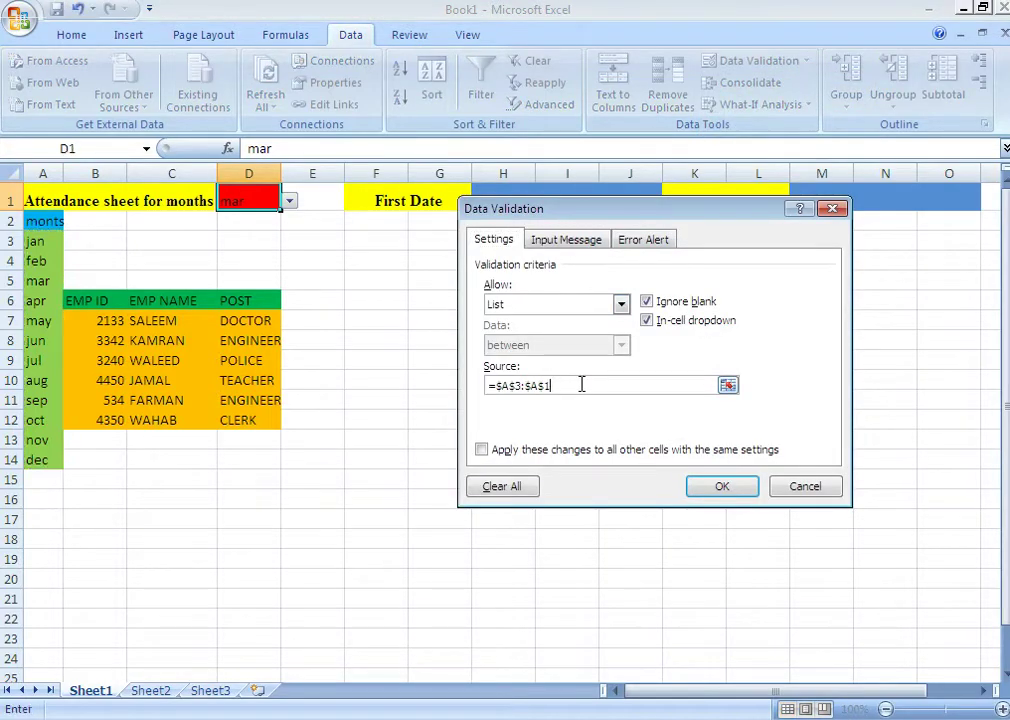
key("BackSpace")
key("BackSpace")
key("BackSpace")
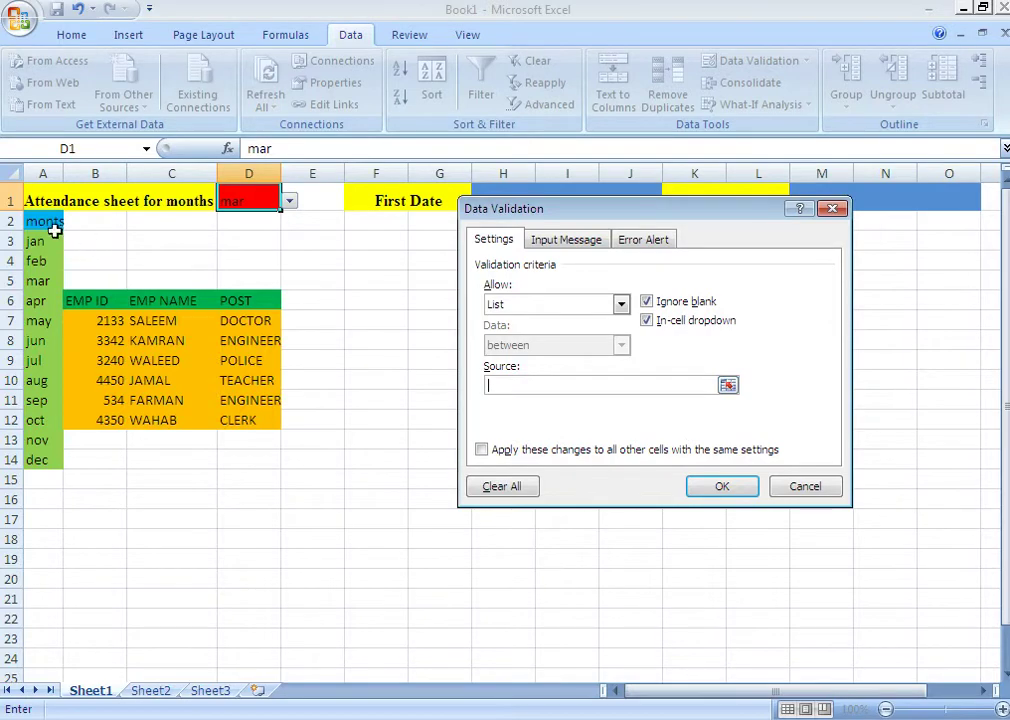
left_click_drag(48, 221, 45, 460)
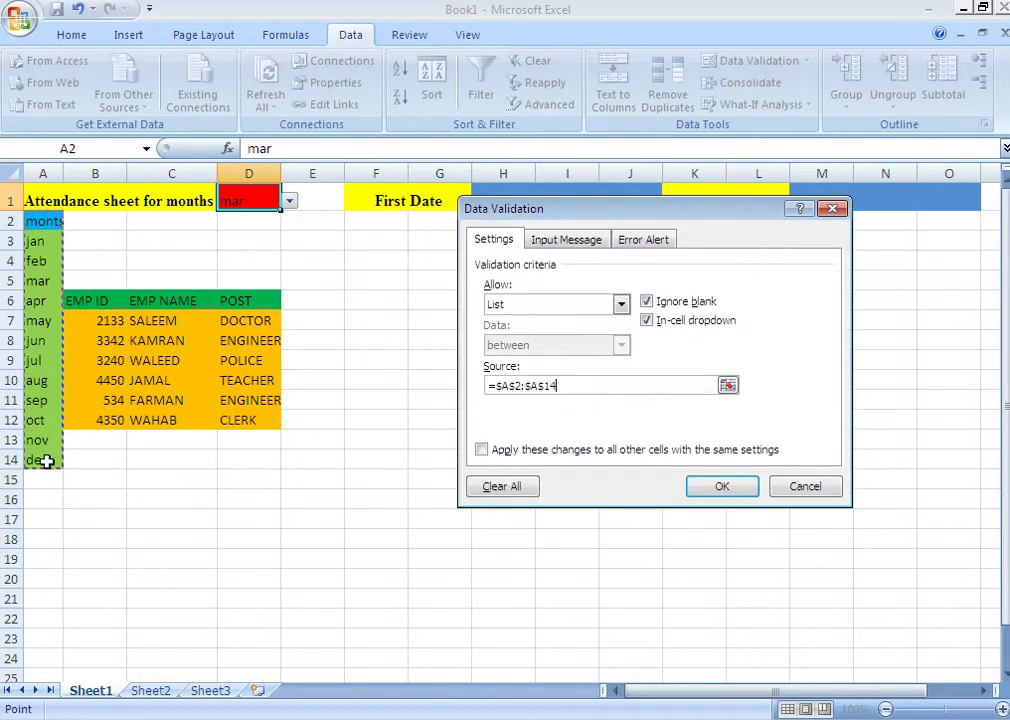
left_click(729, 485)
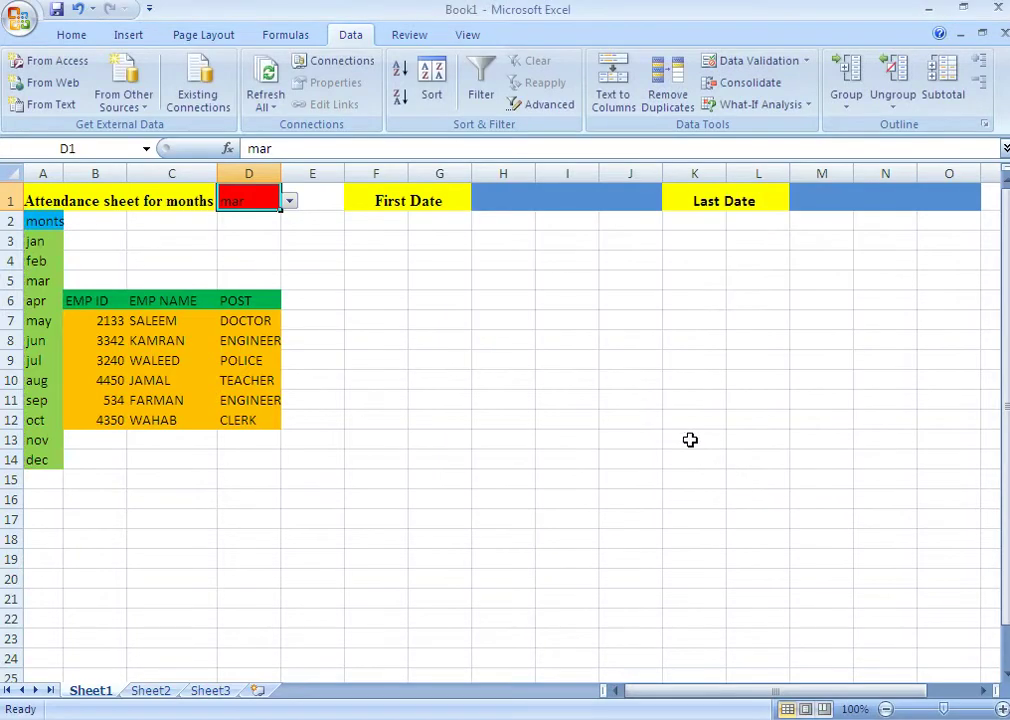
Enter =DATEVALUE("1"&D1) in H1 so the First Date shows March 1, 2019.
left_click(547, 200)
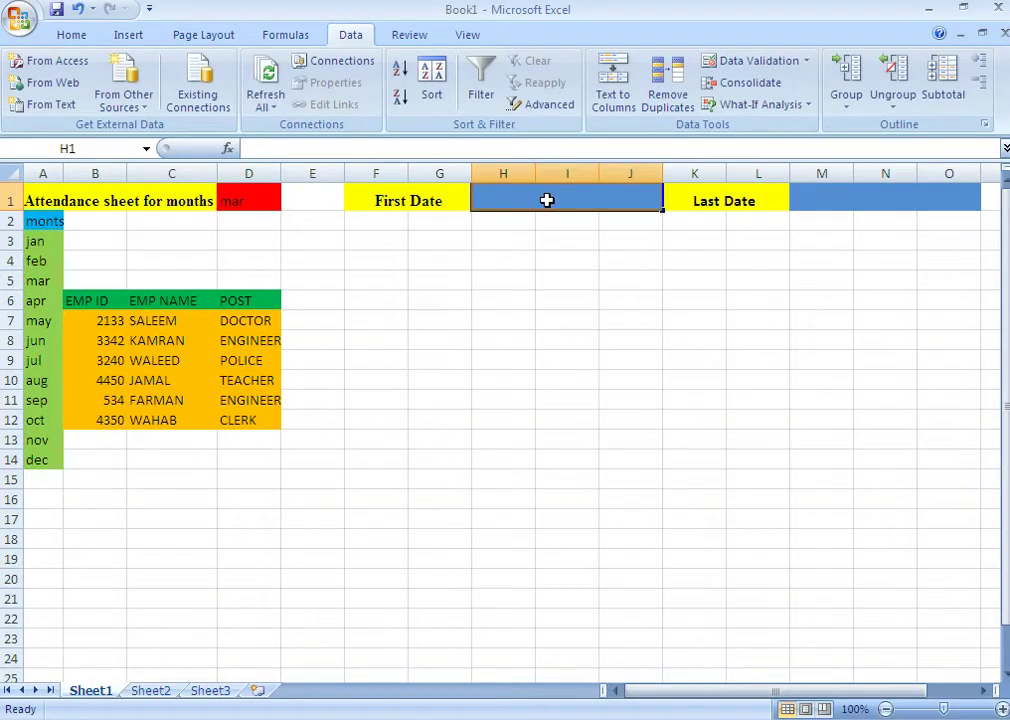
type("=")
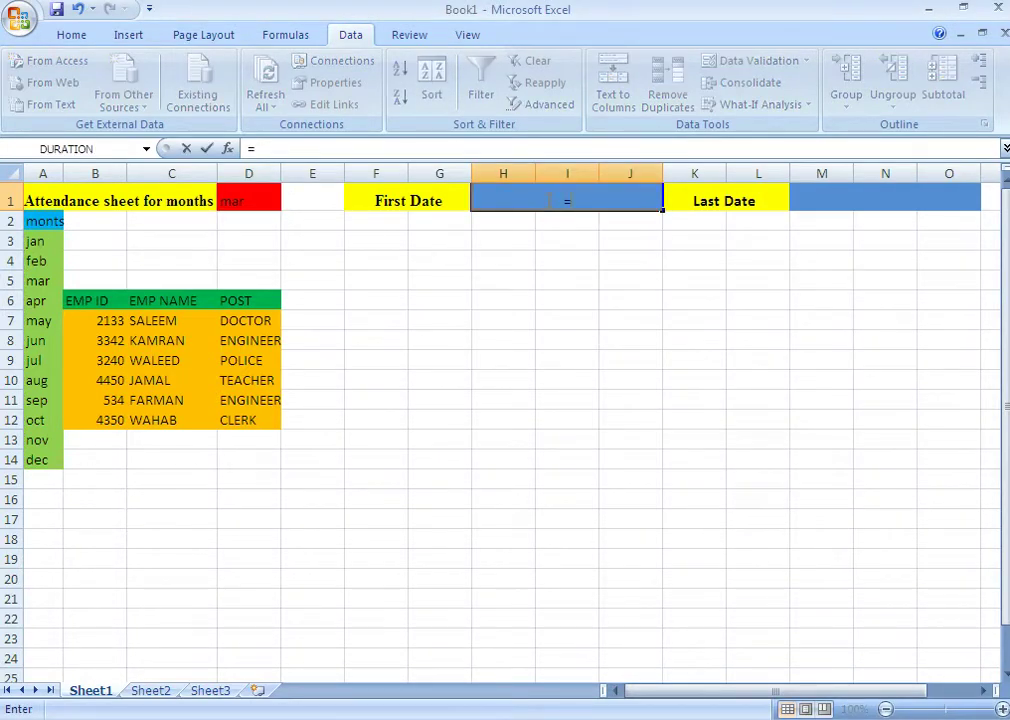
type("dateval")
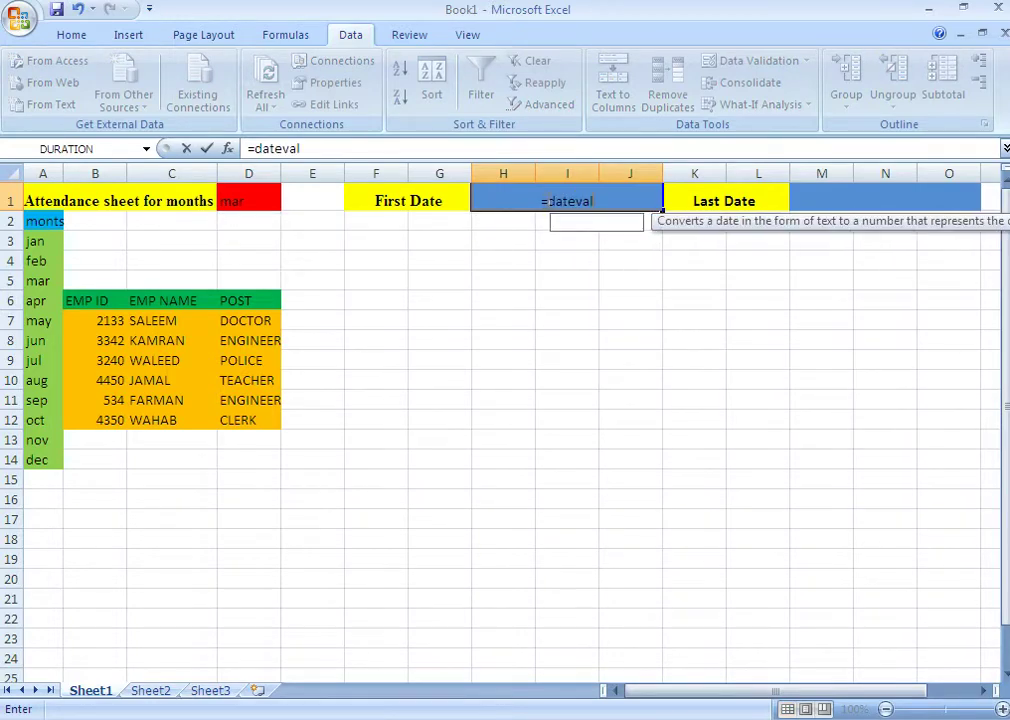
type("ue")
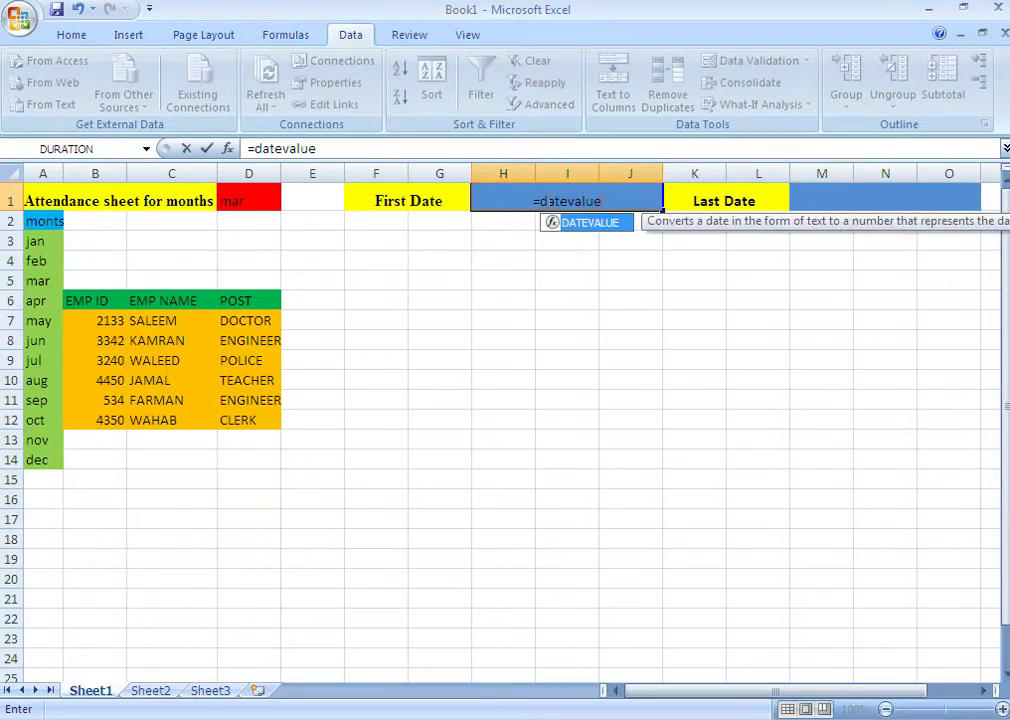
type("(")
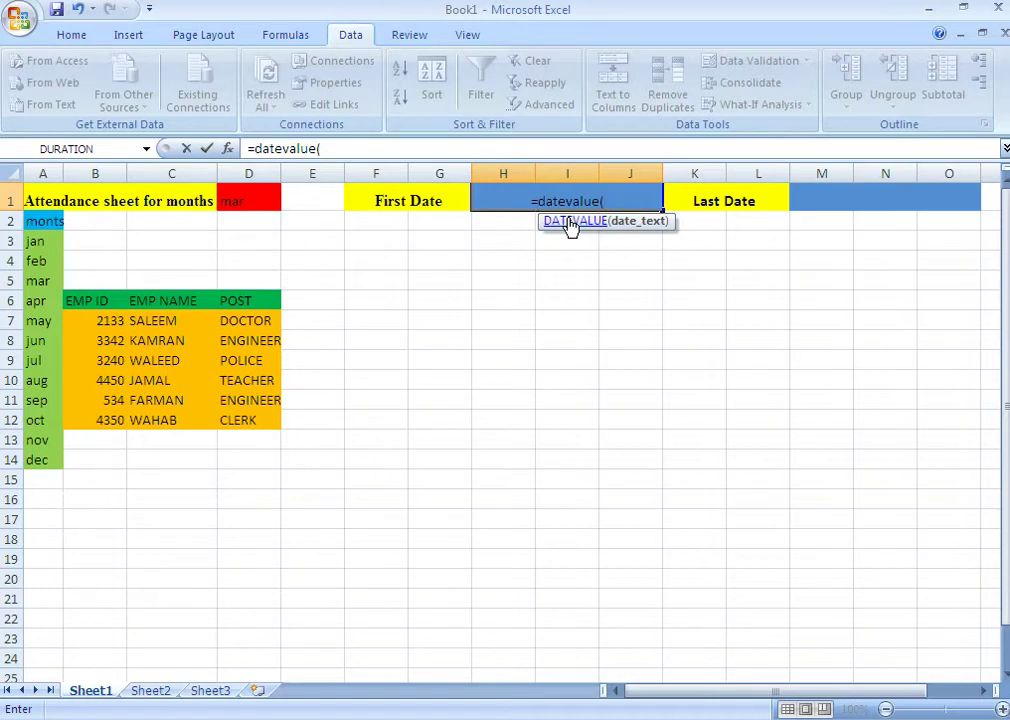
type("\"")
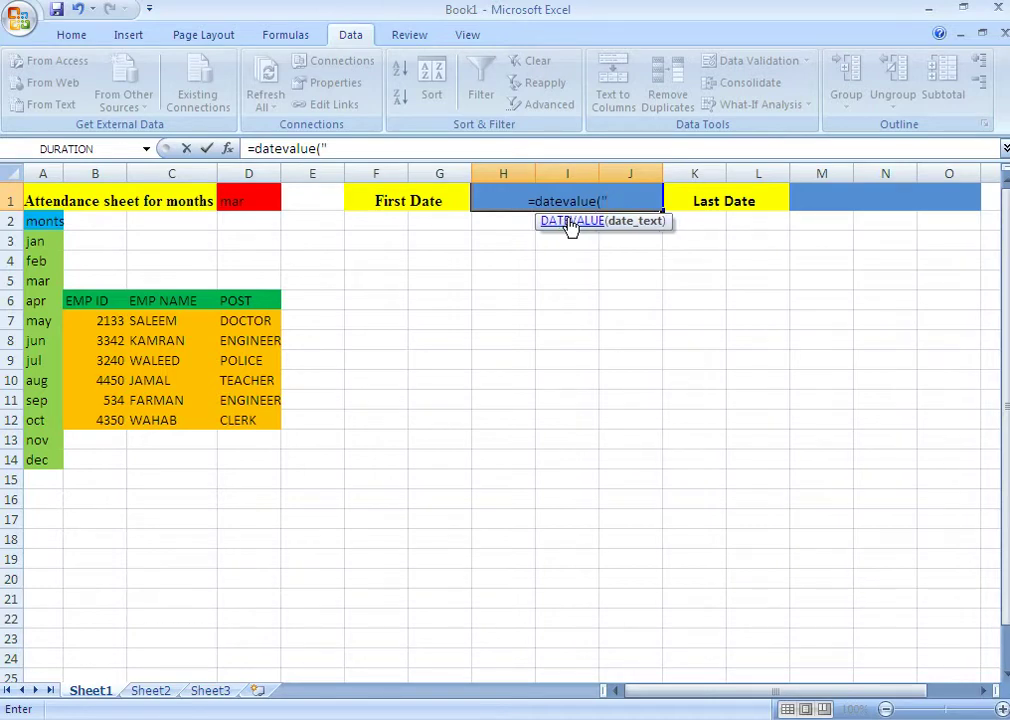
type("1\"")
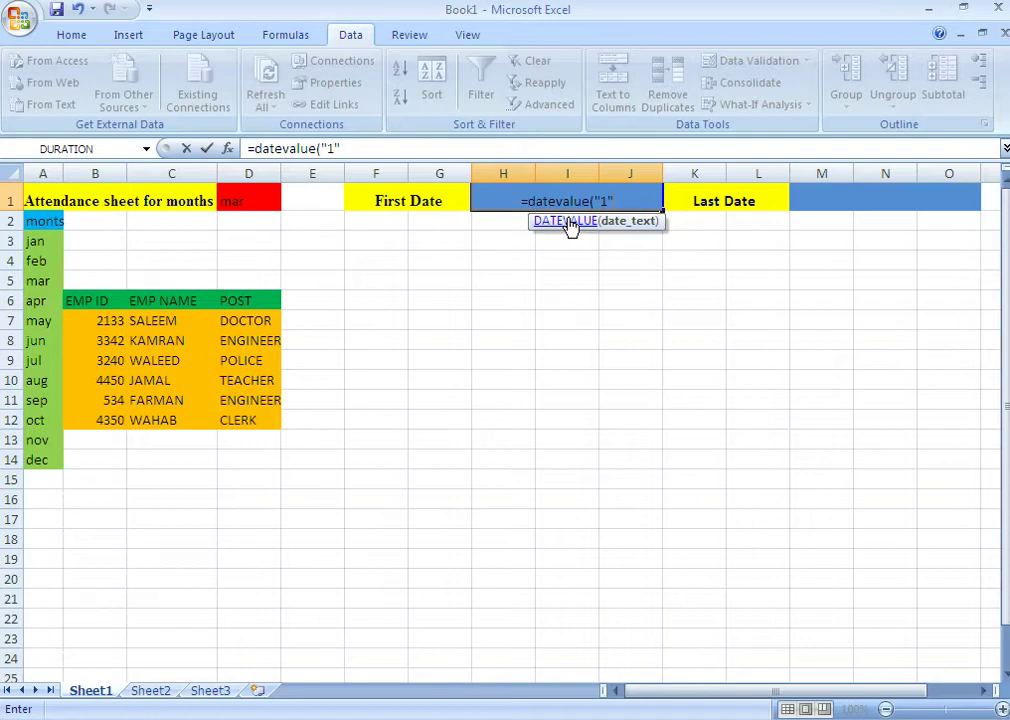
type("&")
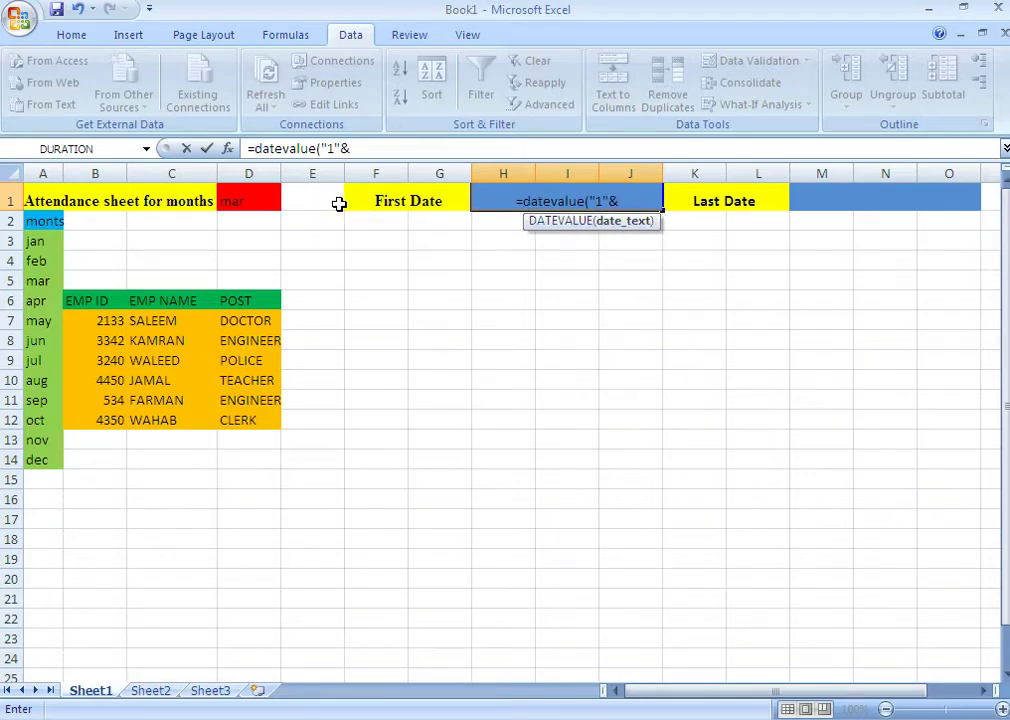
left_click(266, 199)
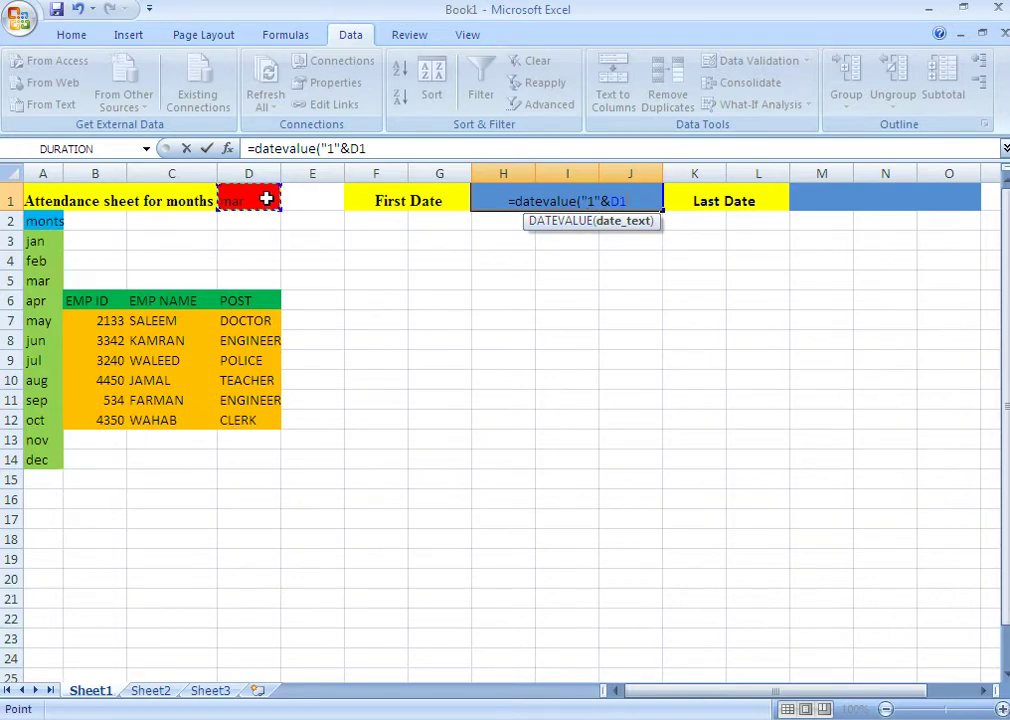
type(")")
key("Return")
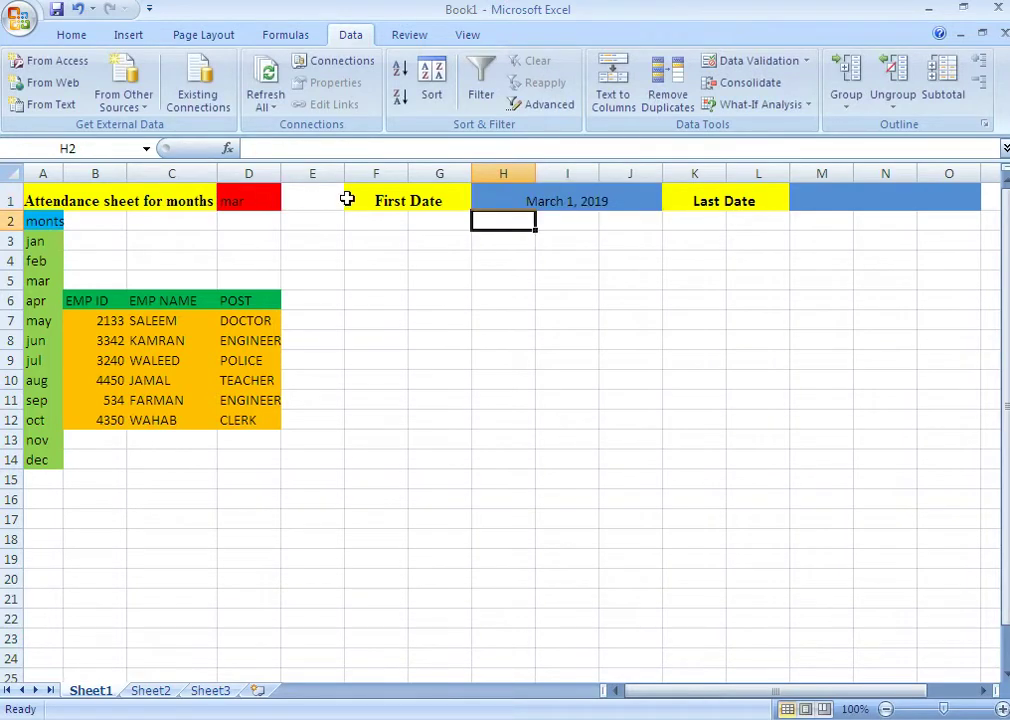
left_click(567, 199)
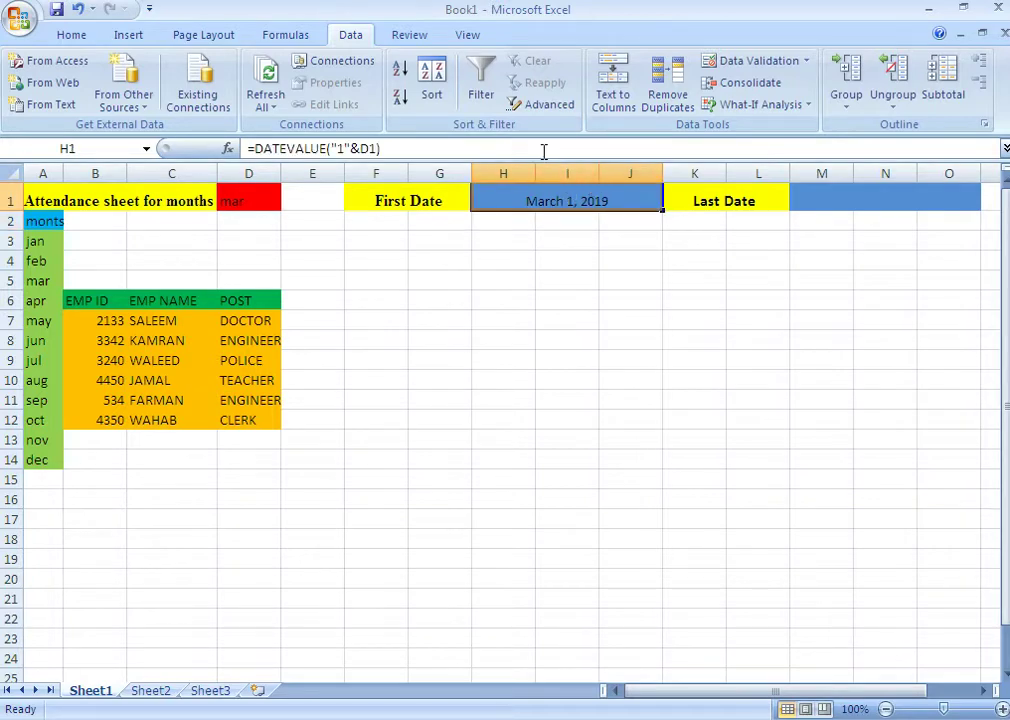
left_click(65, 38)
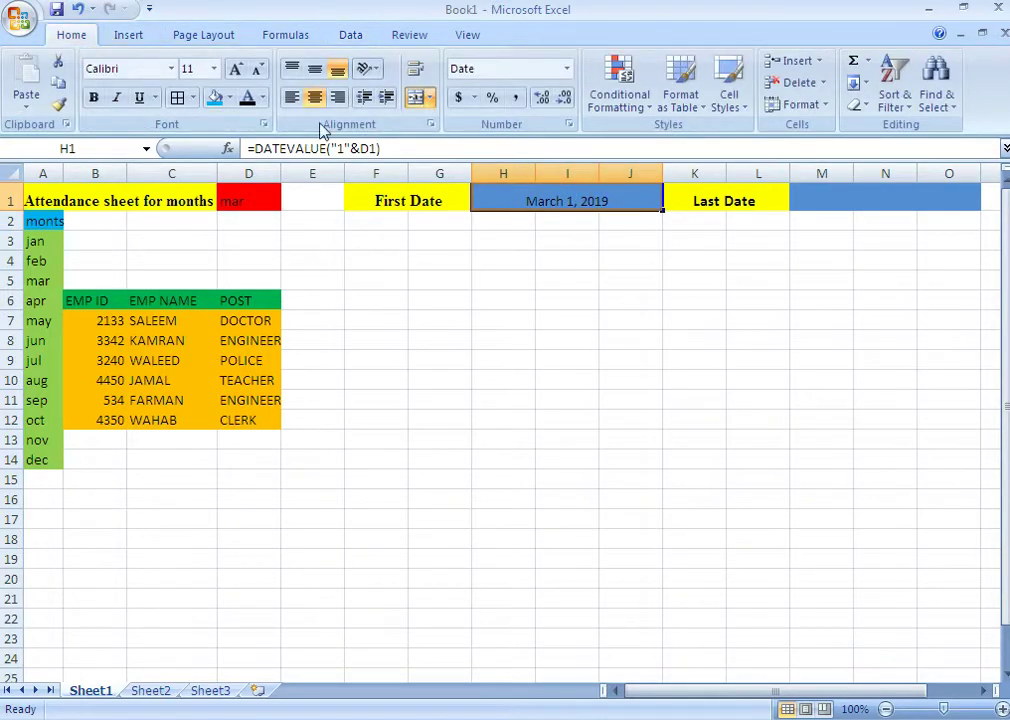
left_click(568, 124)
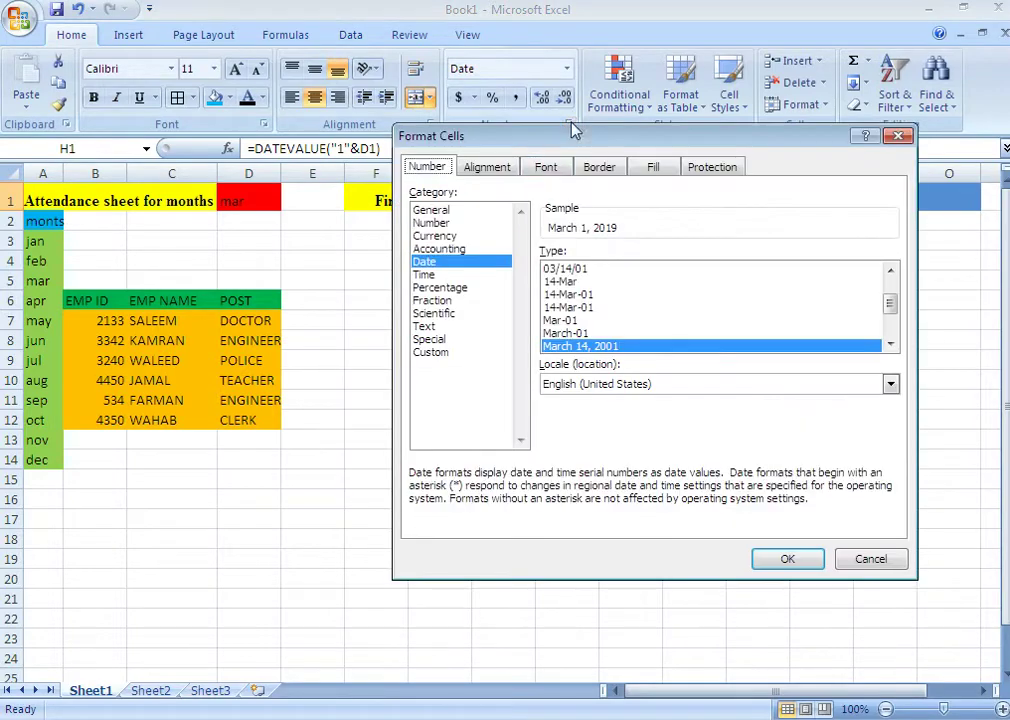
left_click(449, 223)
left_click(447, 211)
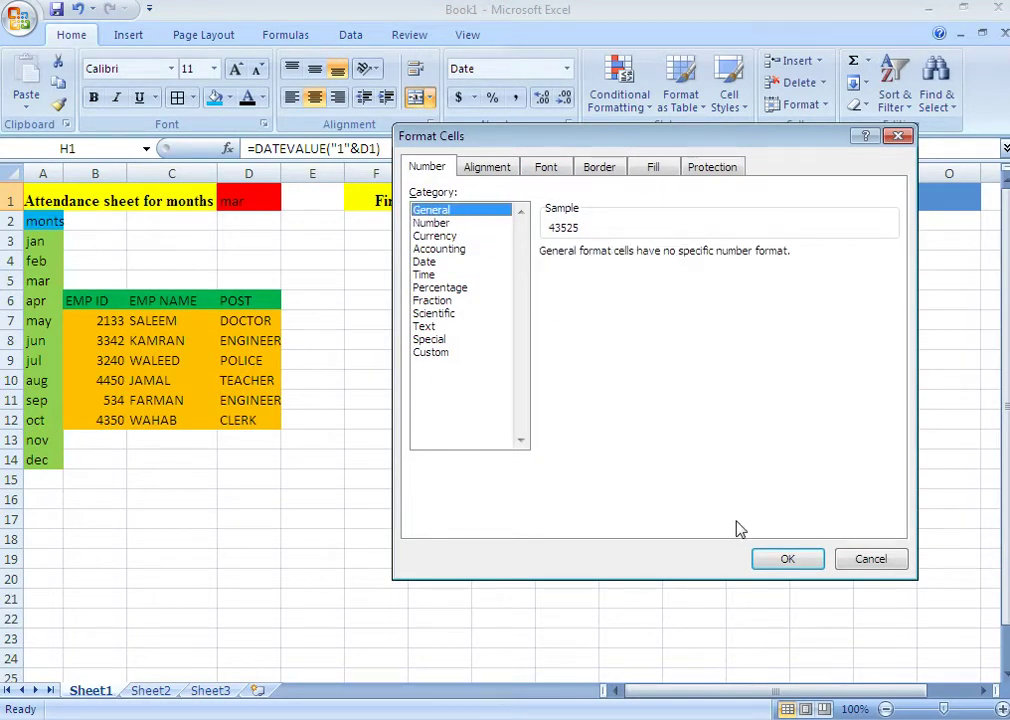
left_click(775, 559)
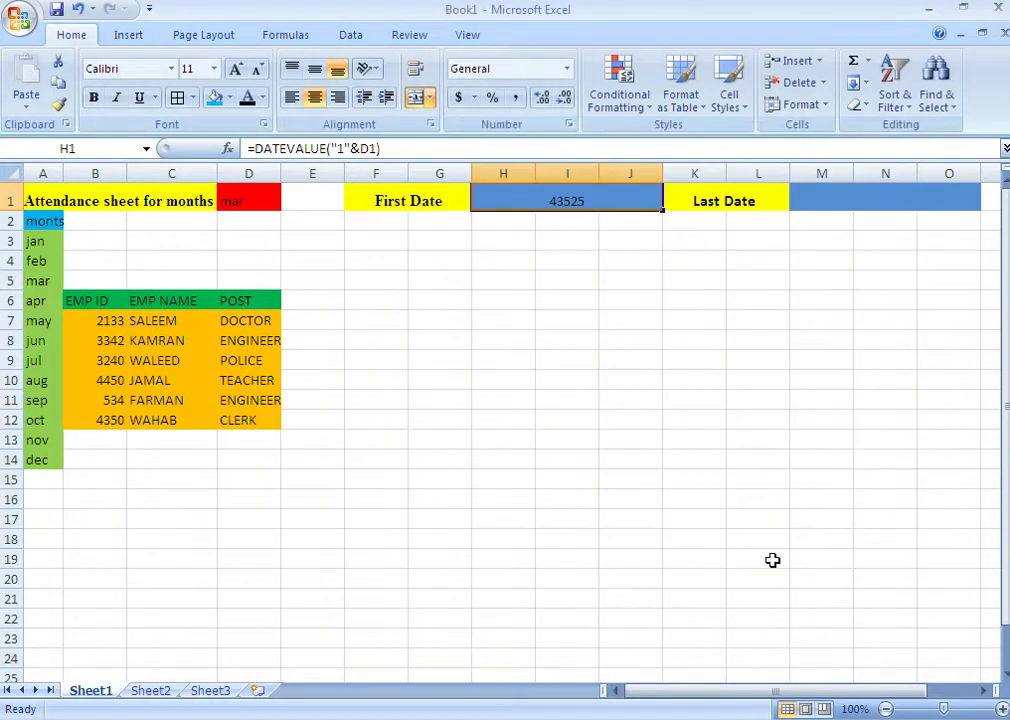
left_click(593, 215)
left_click(595, 203)
left_click(569, 127)
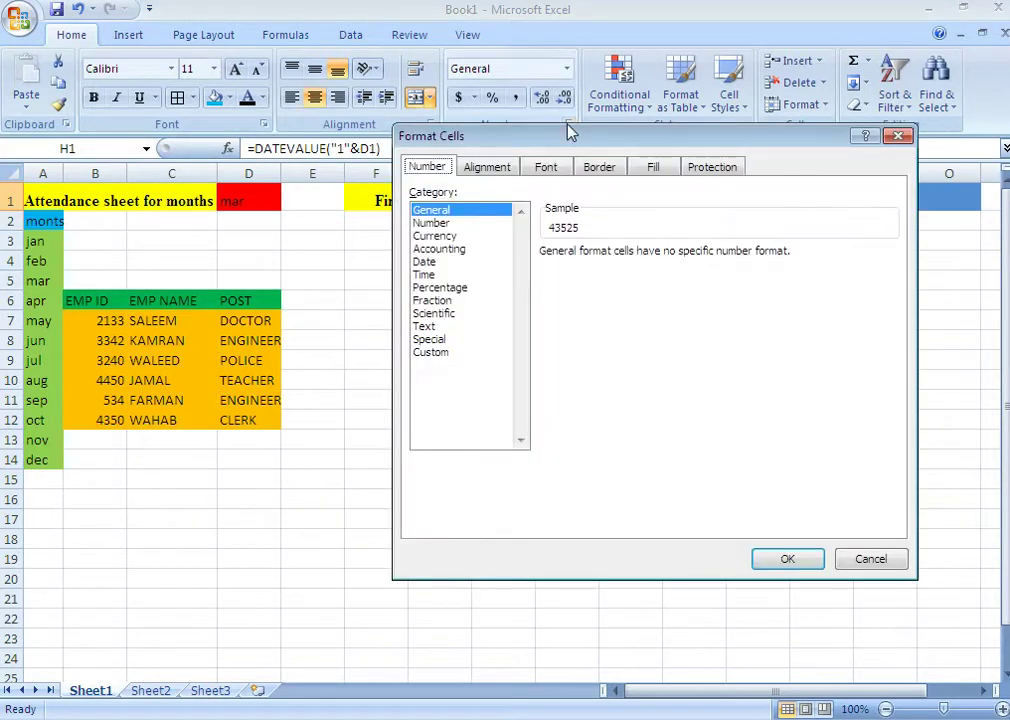
left_click(428, 249)
left_click(423, 261)
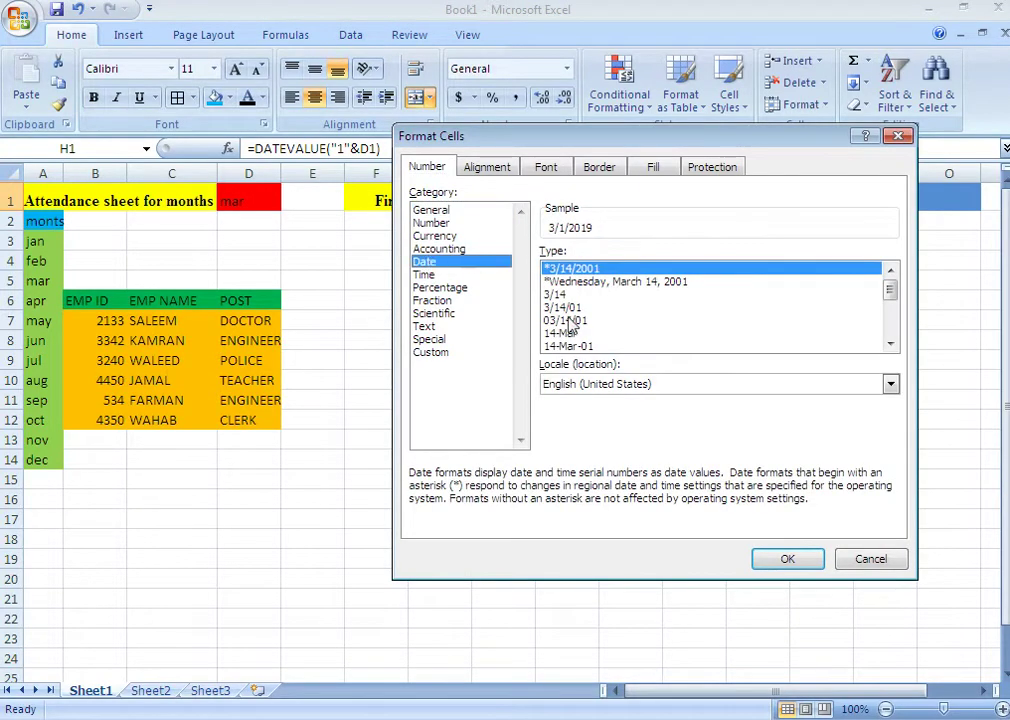
left_click(892, 330)
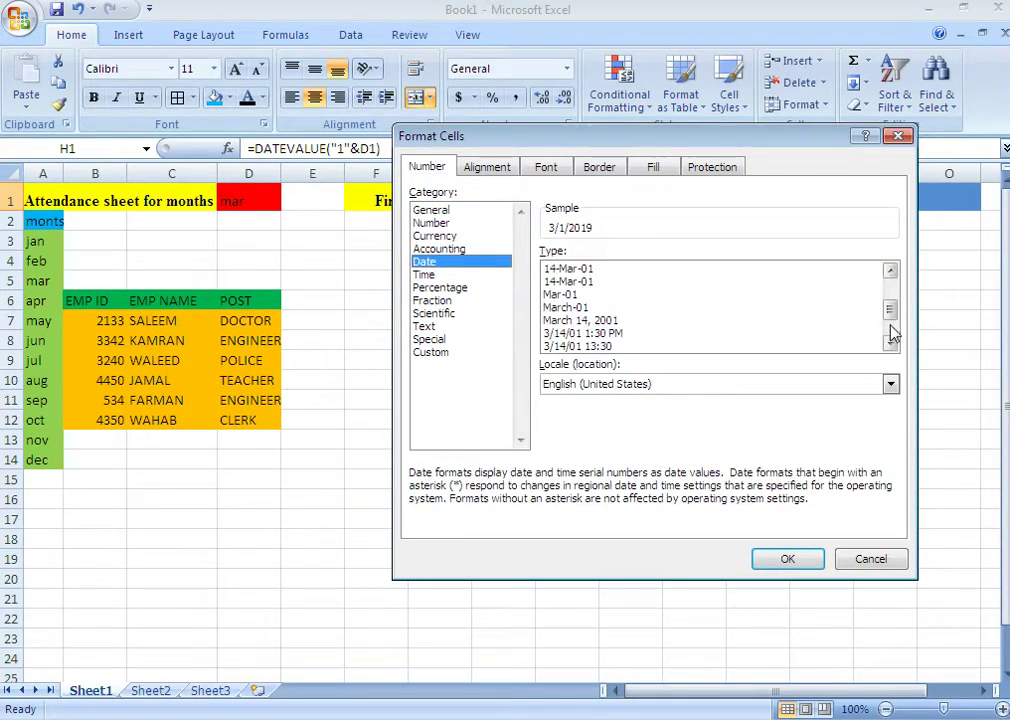
left_click(600, 321)
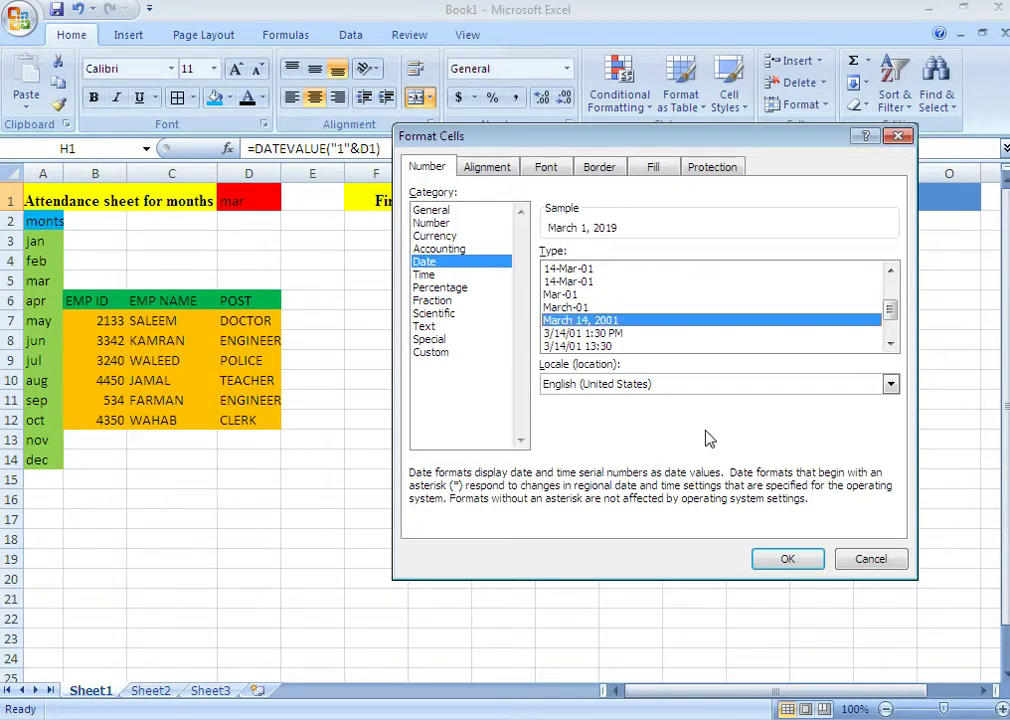
left_click(800, 564)
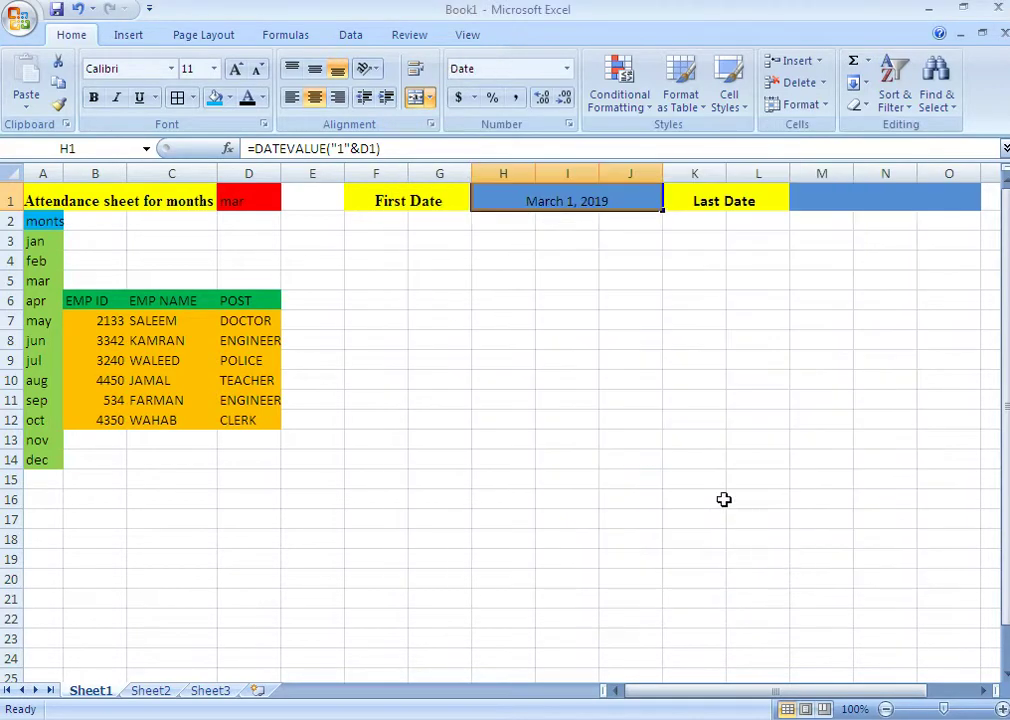
left_click(733, 284)
left_click(832, 203)
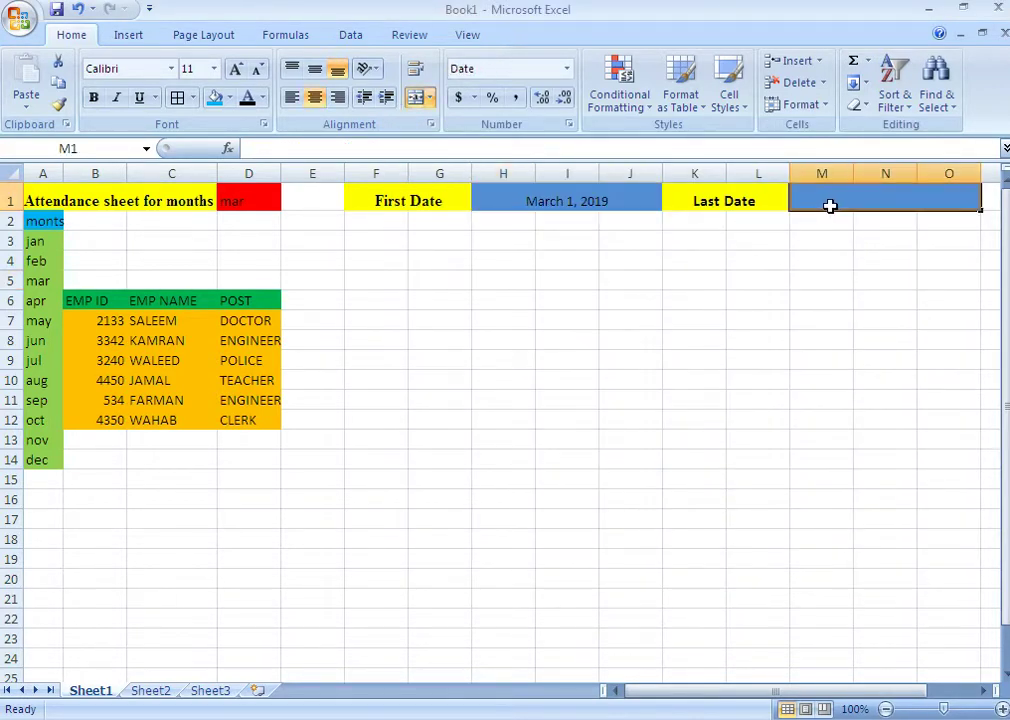
Enter =EOMONTH(H1,0) in the Last Date cell M1 to show March 31, 2019.
type("=")
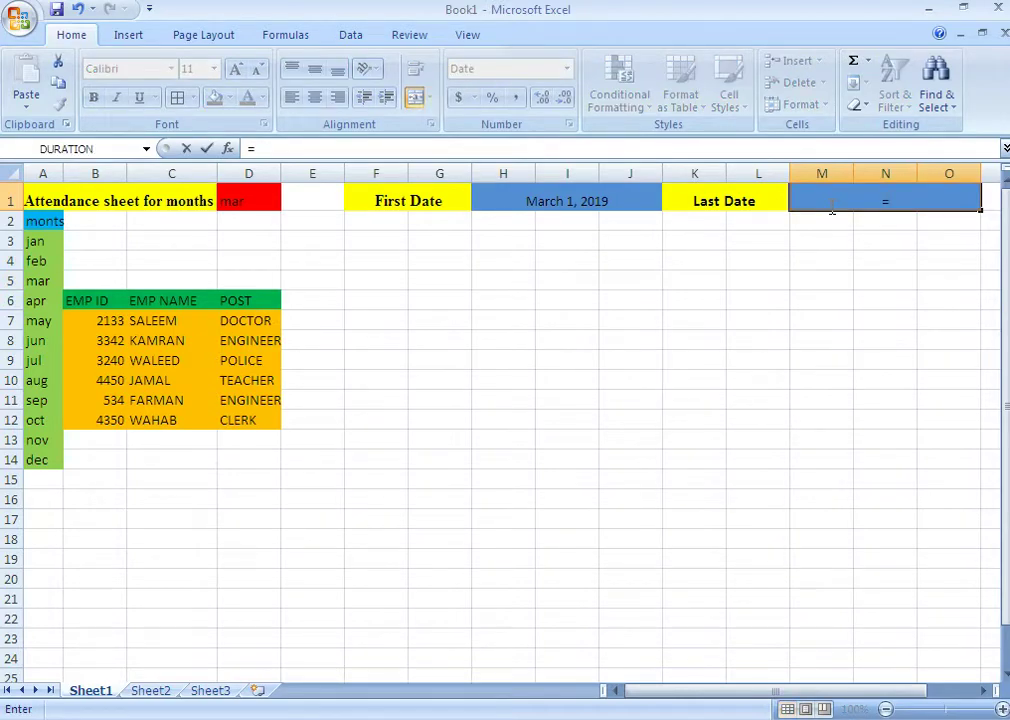
type("ep,")
key("BackSpace")
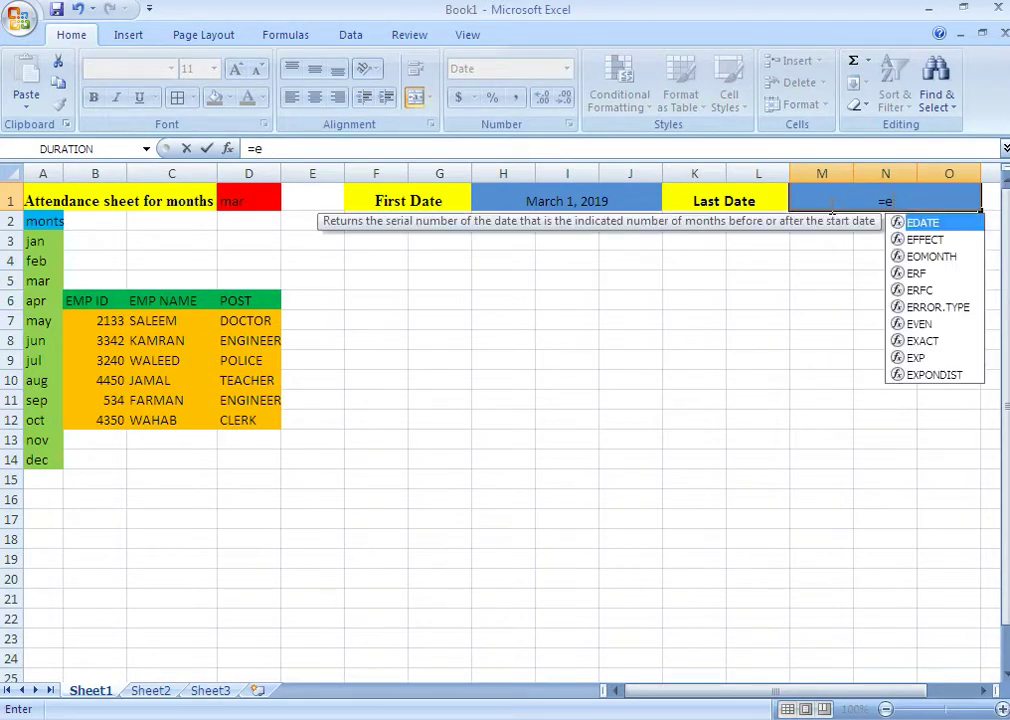
type("p")
key("BackSpace")
type("om")
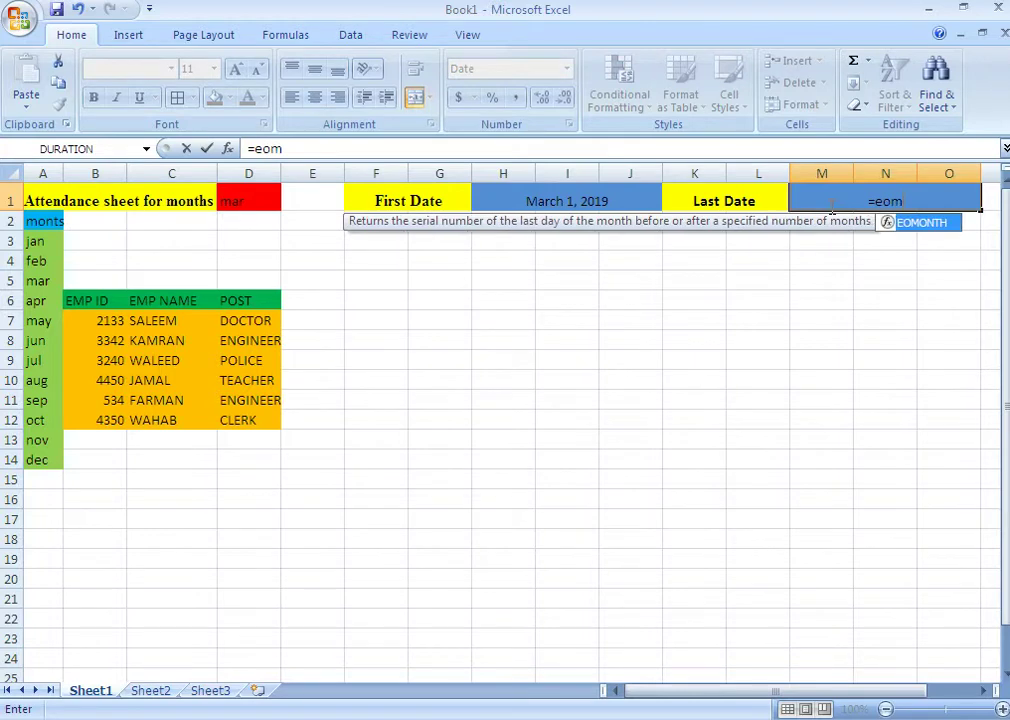
type("onth")
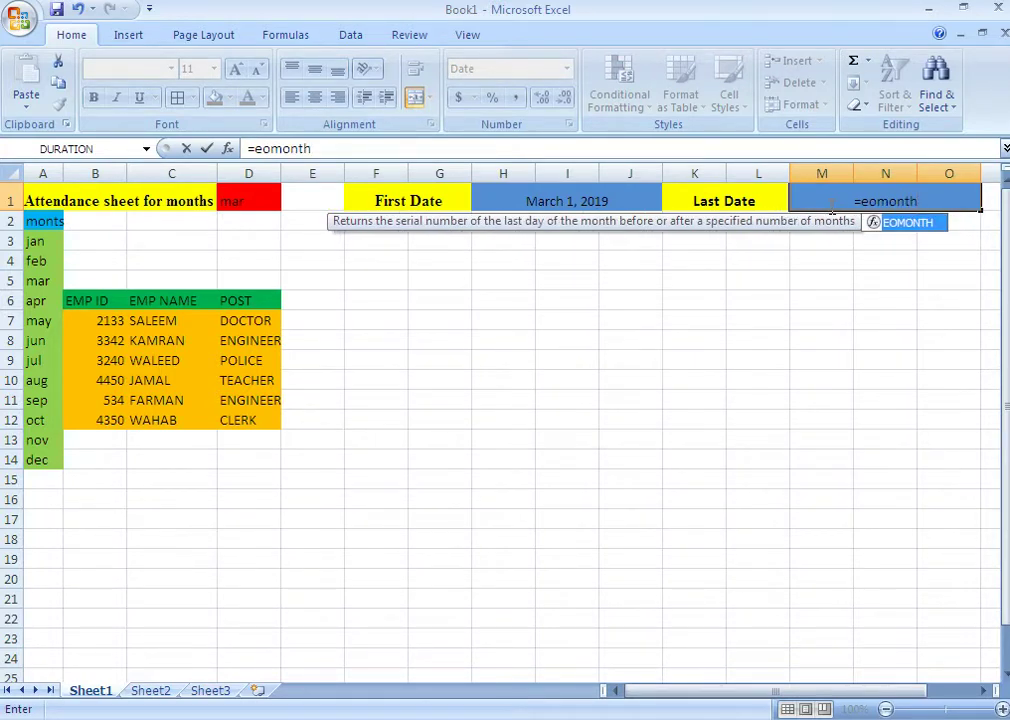
type("(")
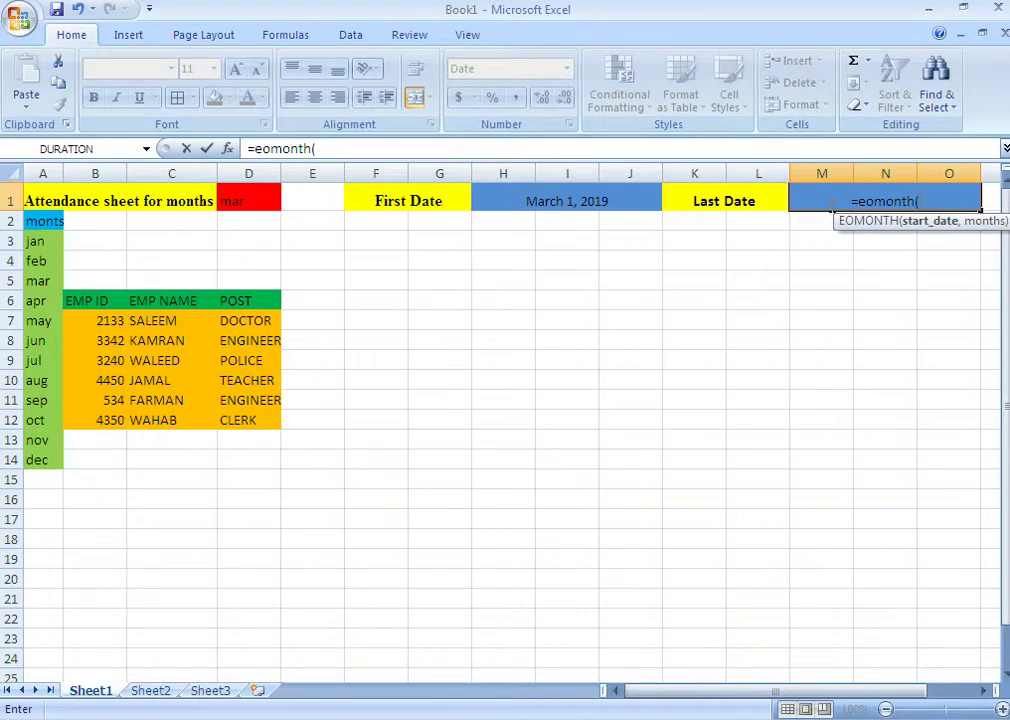
left_click(594, 203)
type(",")
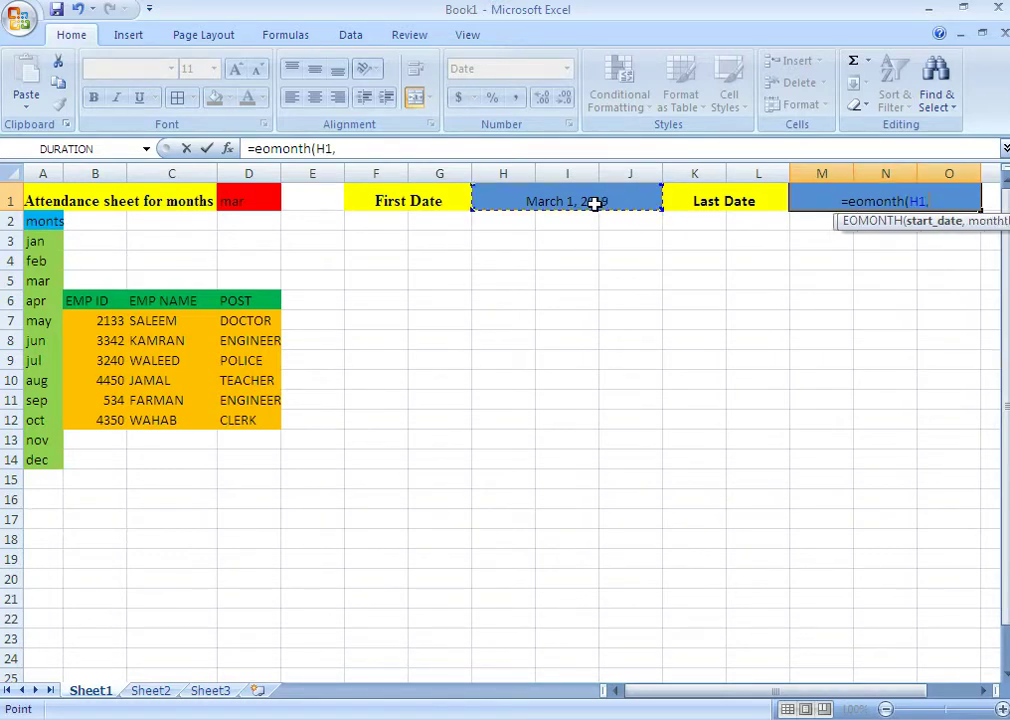
type("0")
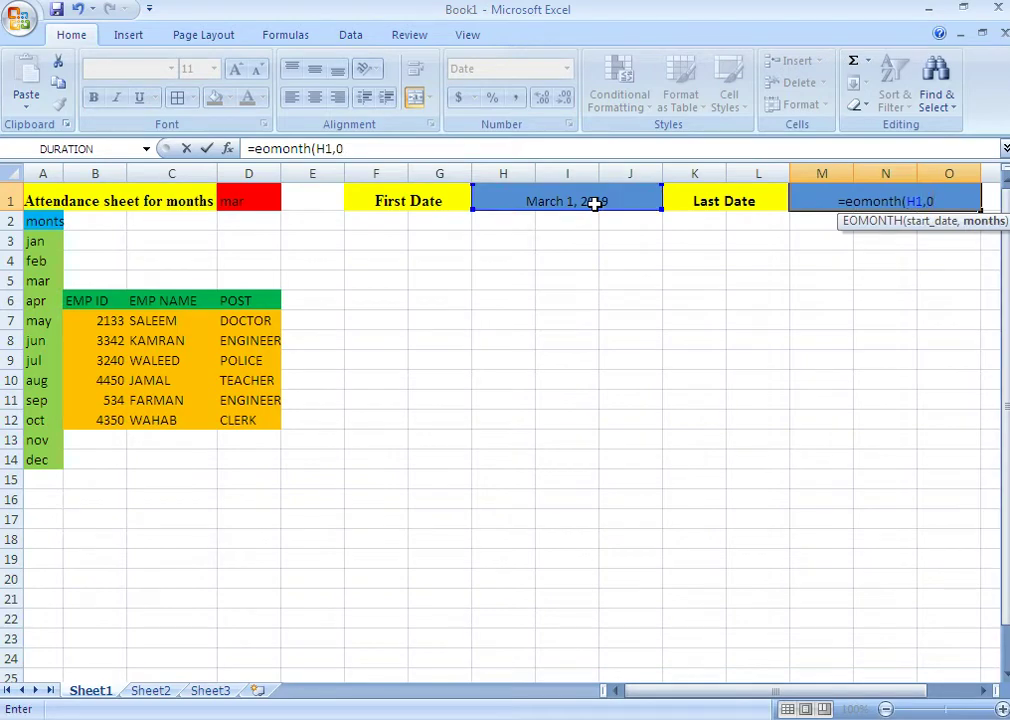
key("Return")
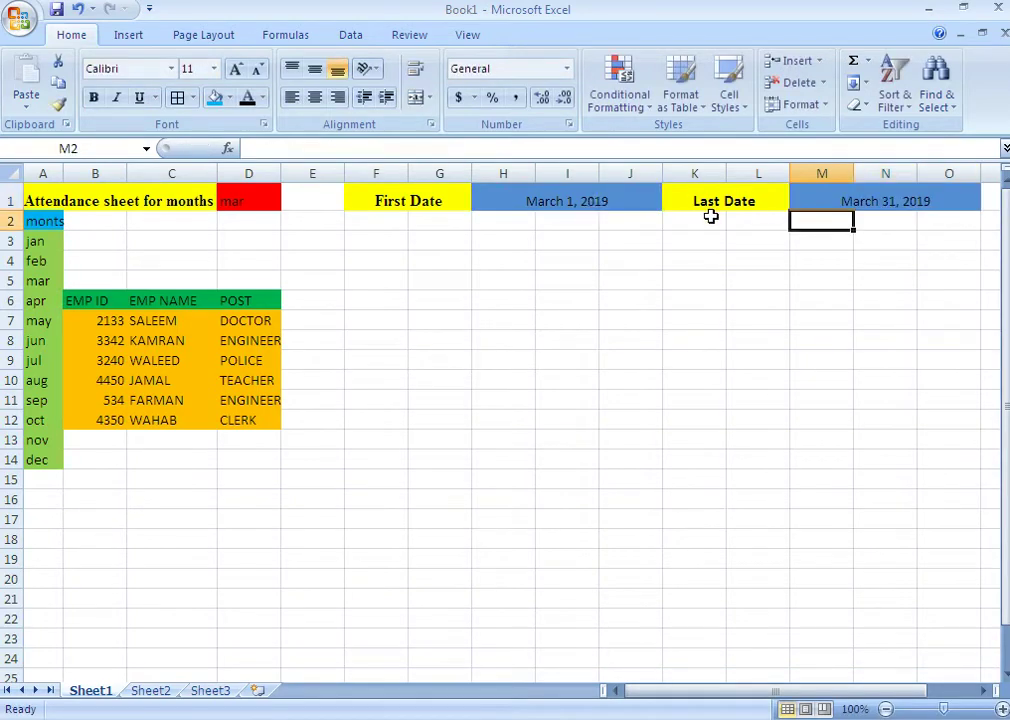
Copy the First Date cell H1's formatting onto the Last Date cell M1 with Format Painter.
left_click(568, 200)
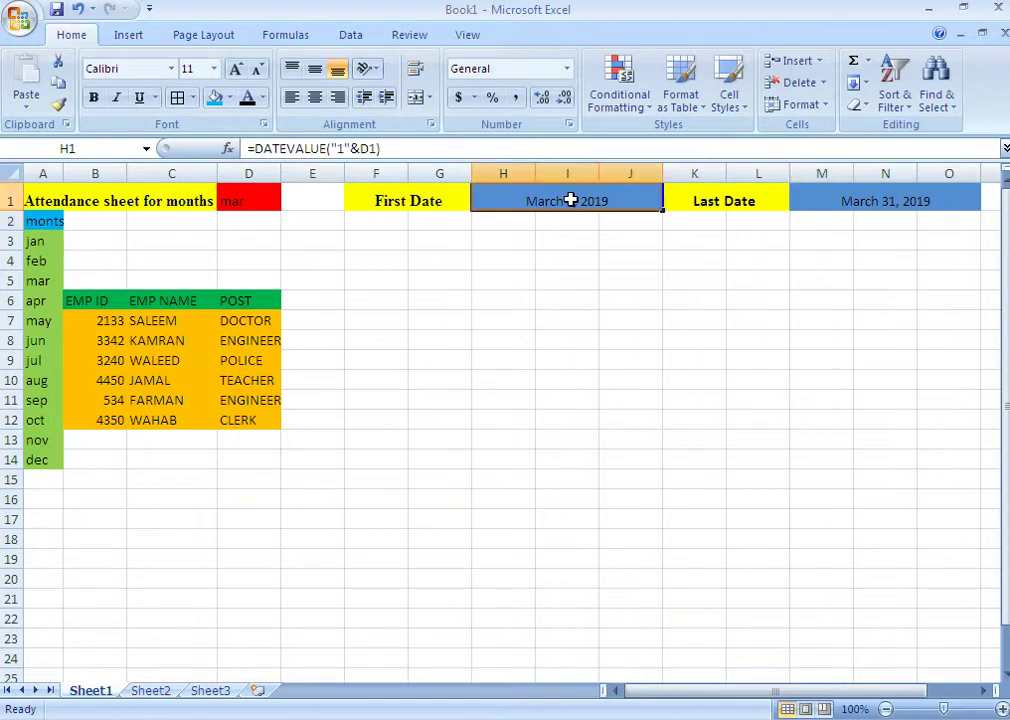
left_click(855, 206)
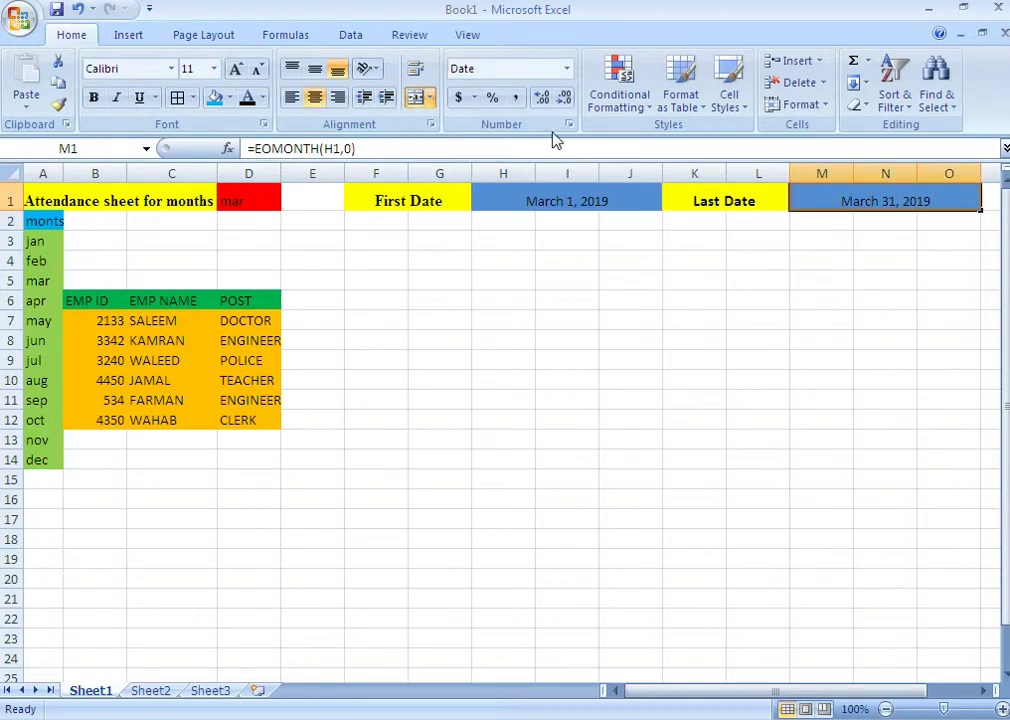
left_click(569, 197)
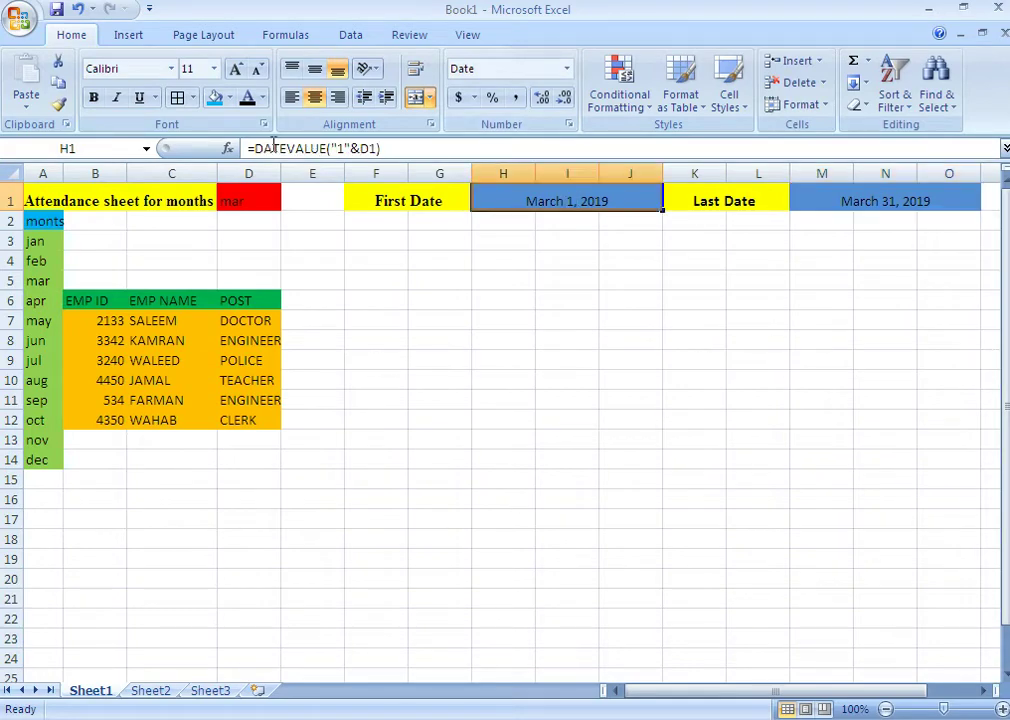
left_click(58, 108)
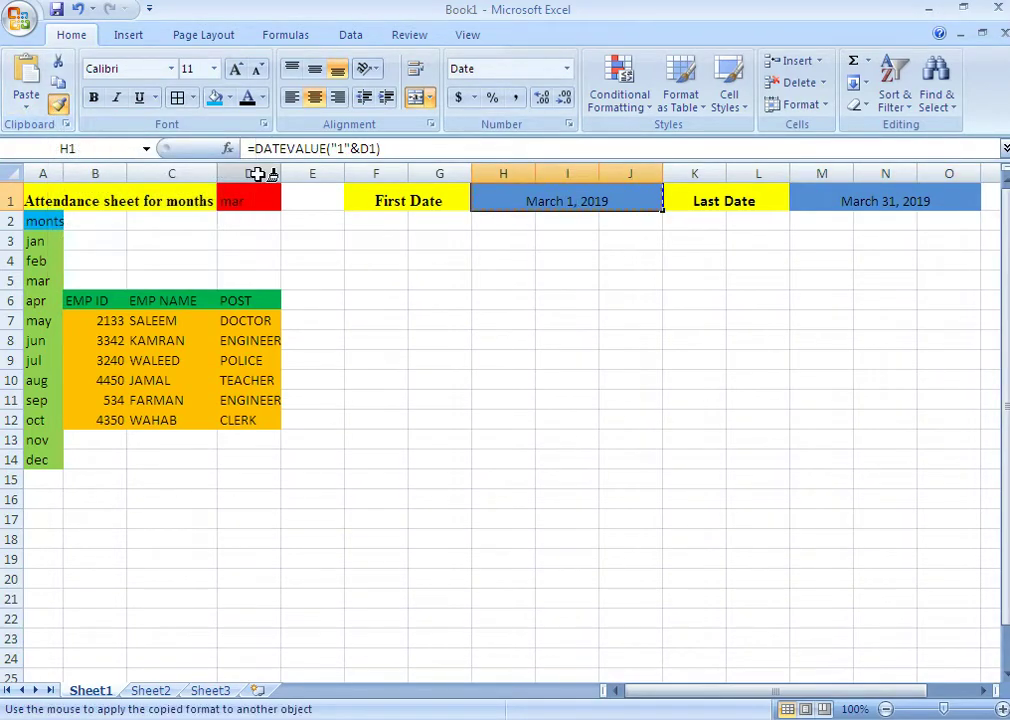
left_click(846, 204)
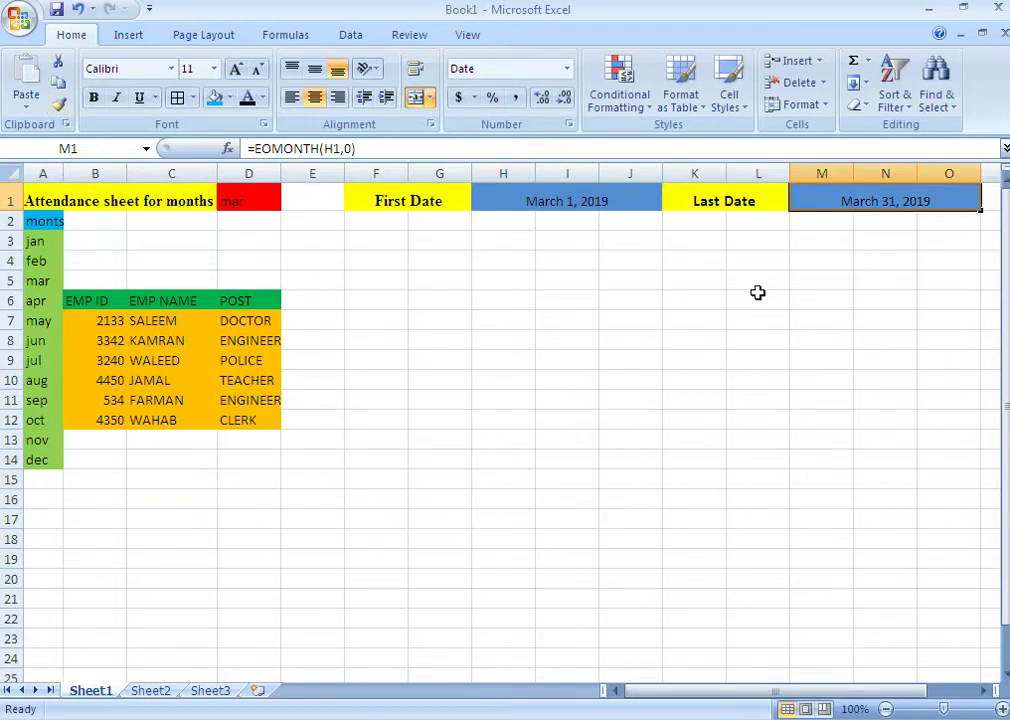
left_click(595, 194)
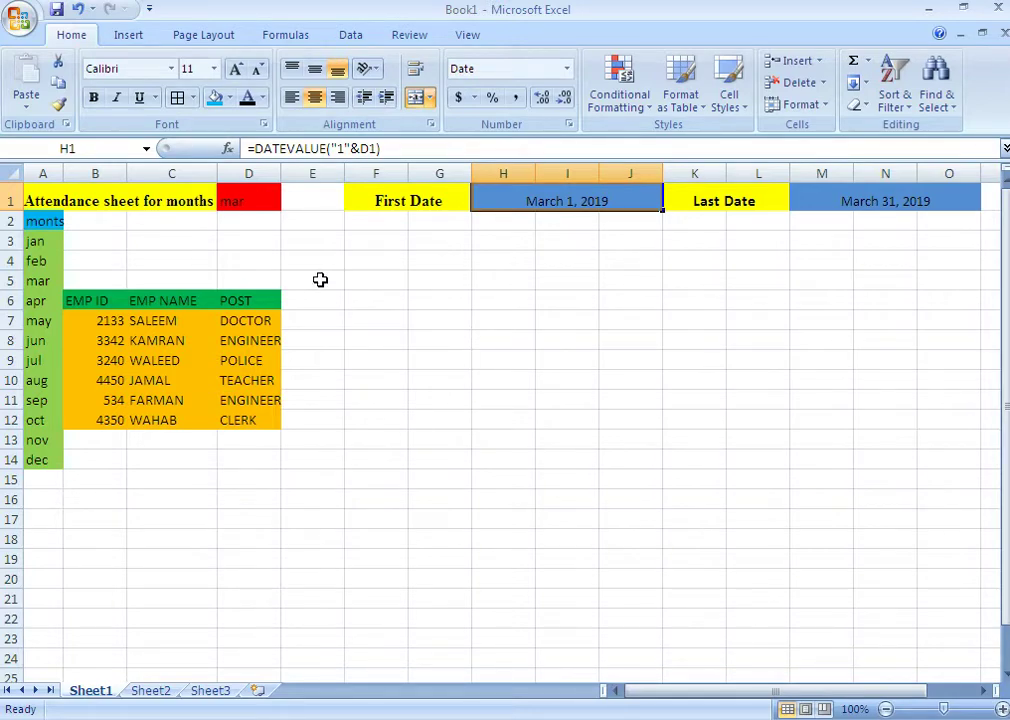
left_click(320, 280)
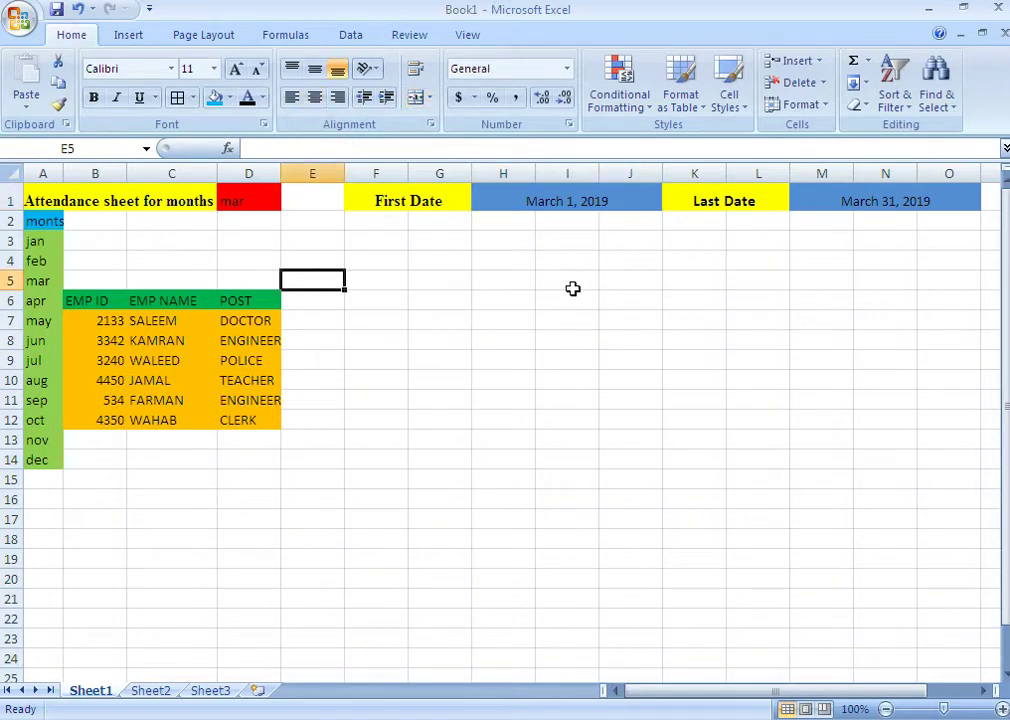
Enter =H1 in E6 so it shows the first date, March 1, 2019.
type("=")
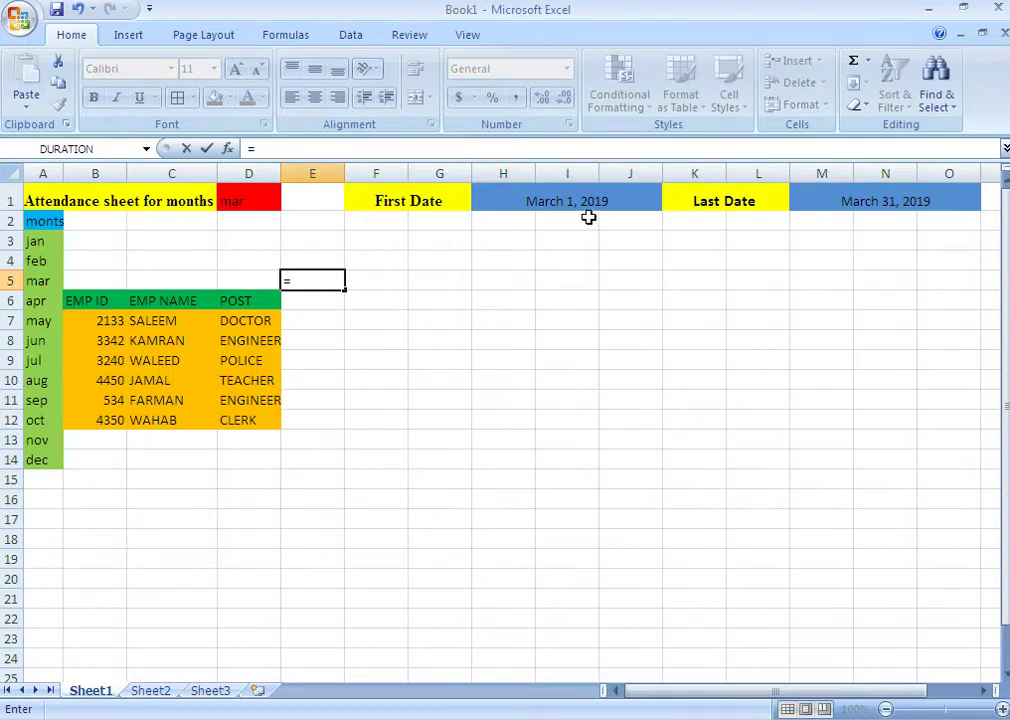
key("Escape")
left_click(318, 299)
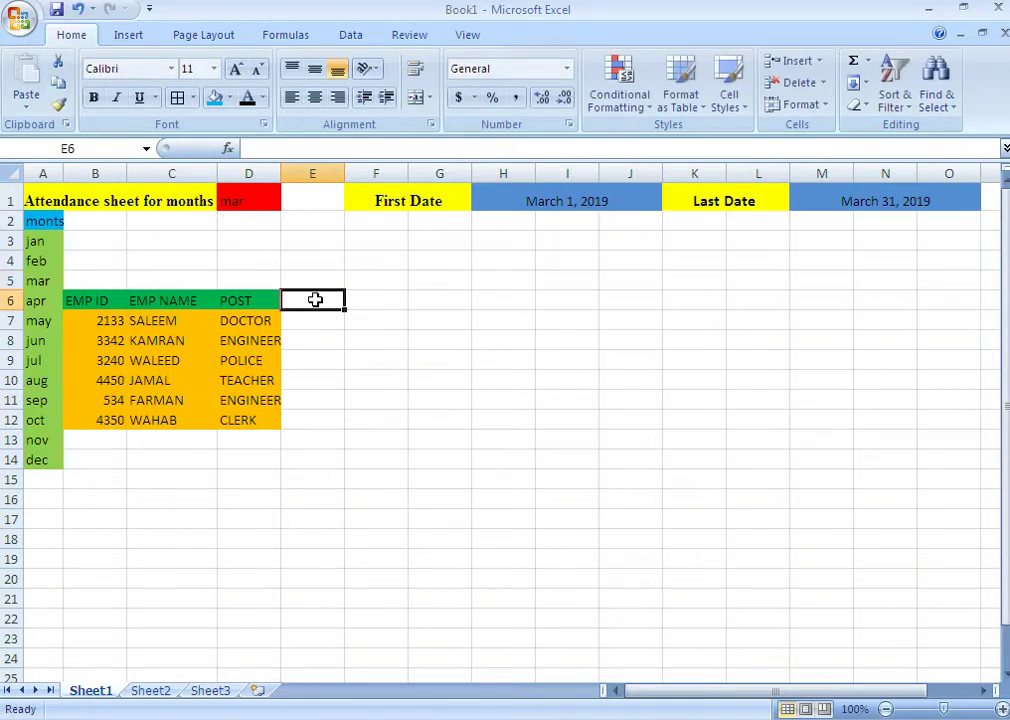
type("=")
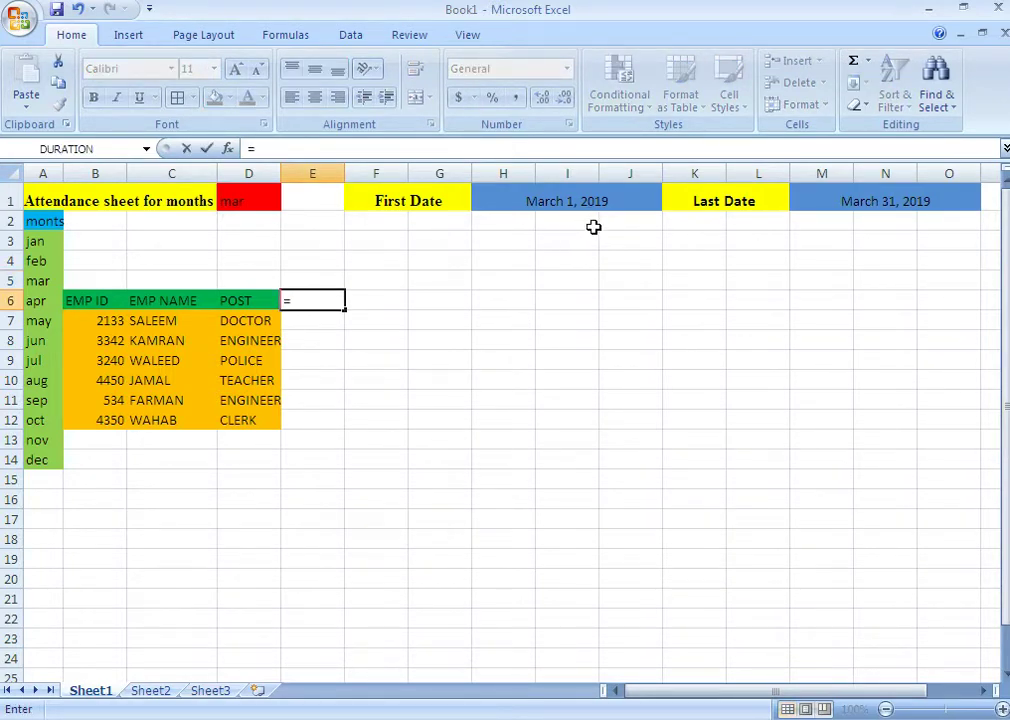
left_click(603, 201)
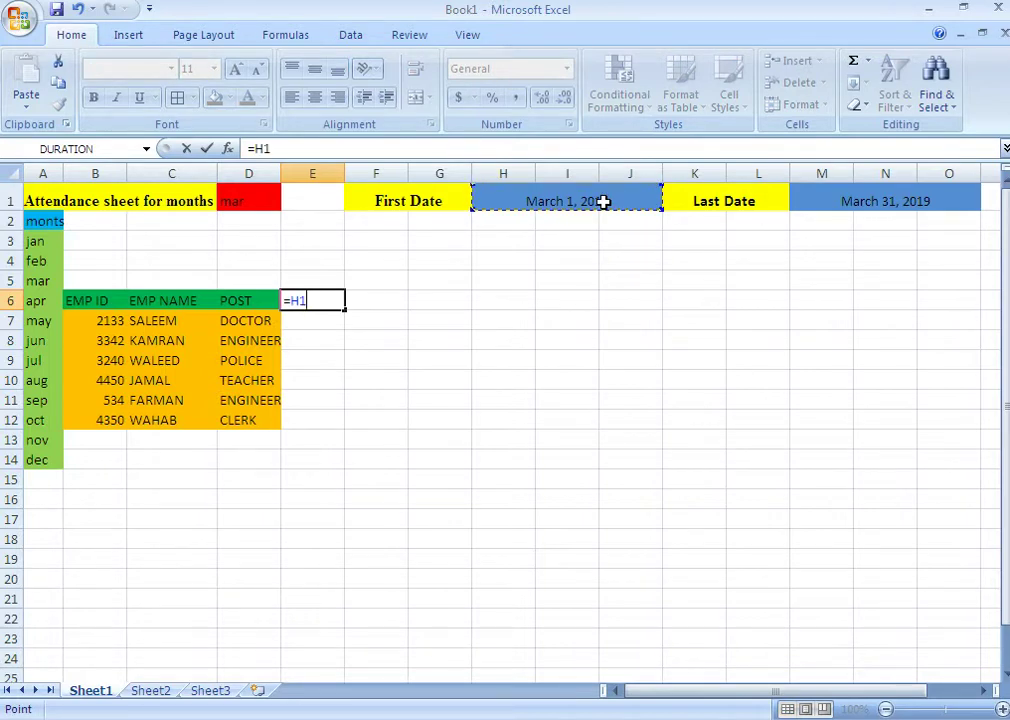
key("Return")
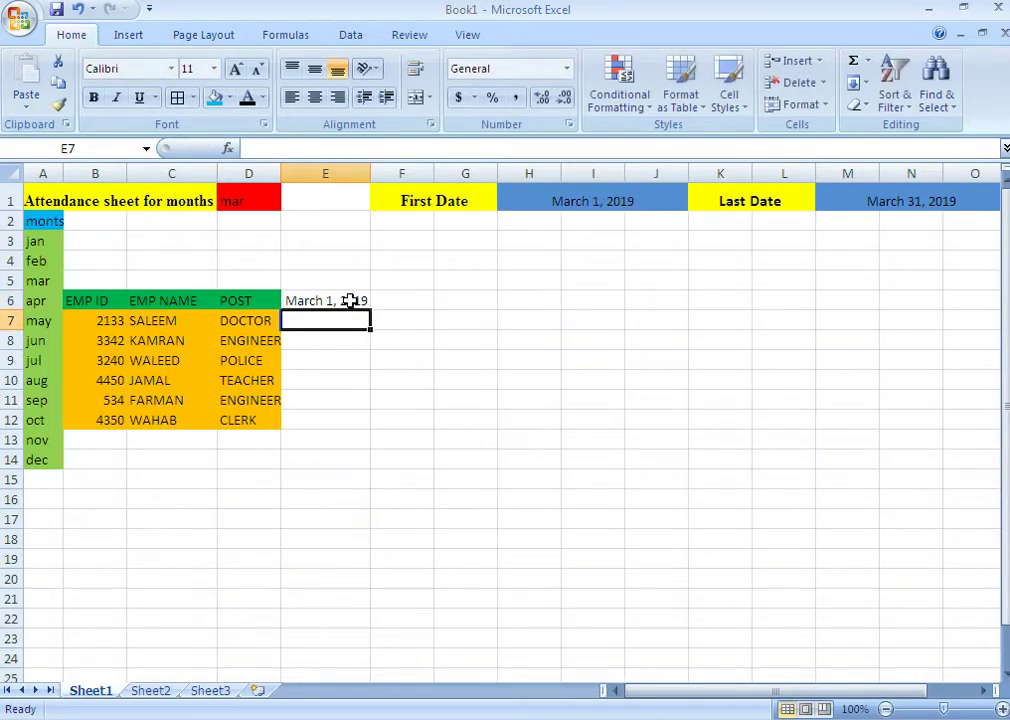
left_click(350, 300)
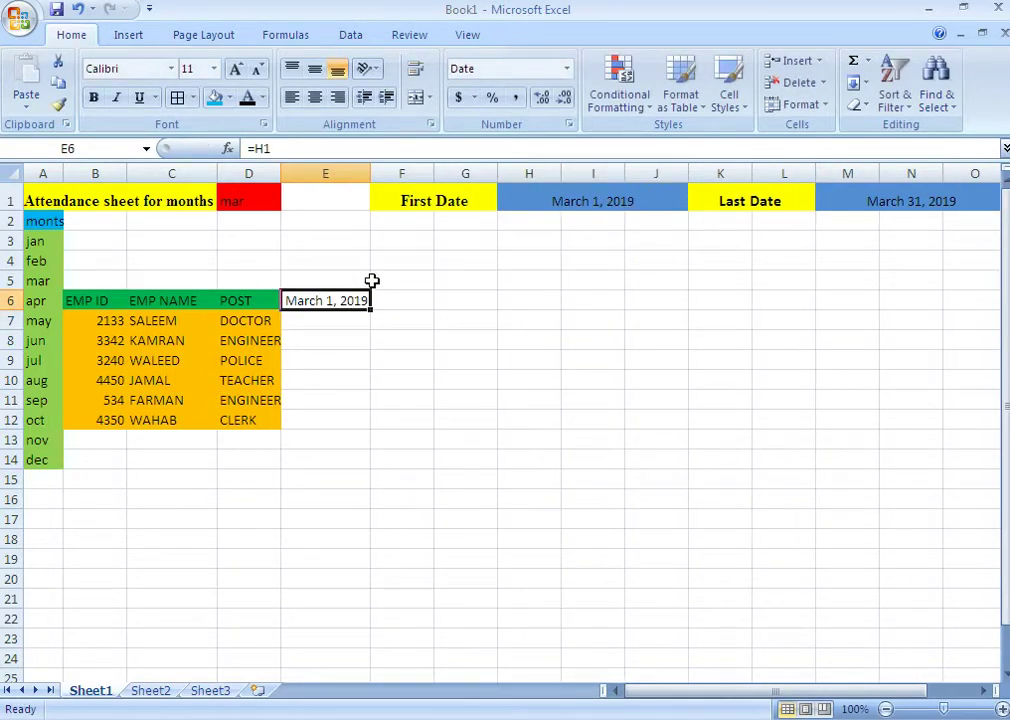
Format E6 with the 14-Mar day-month date type so it reads 1-Mar.
left_click(569, 124)
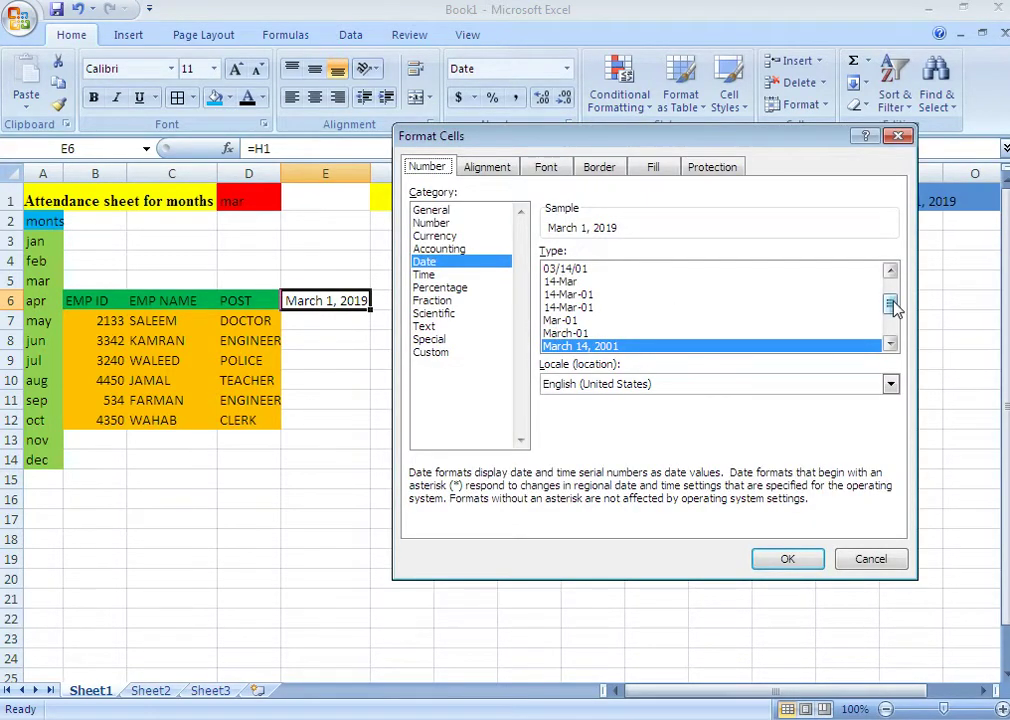
left_click_drag(893, 309, 895, 303)
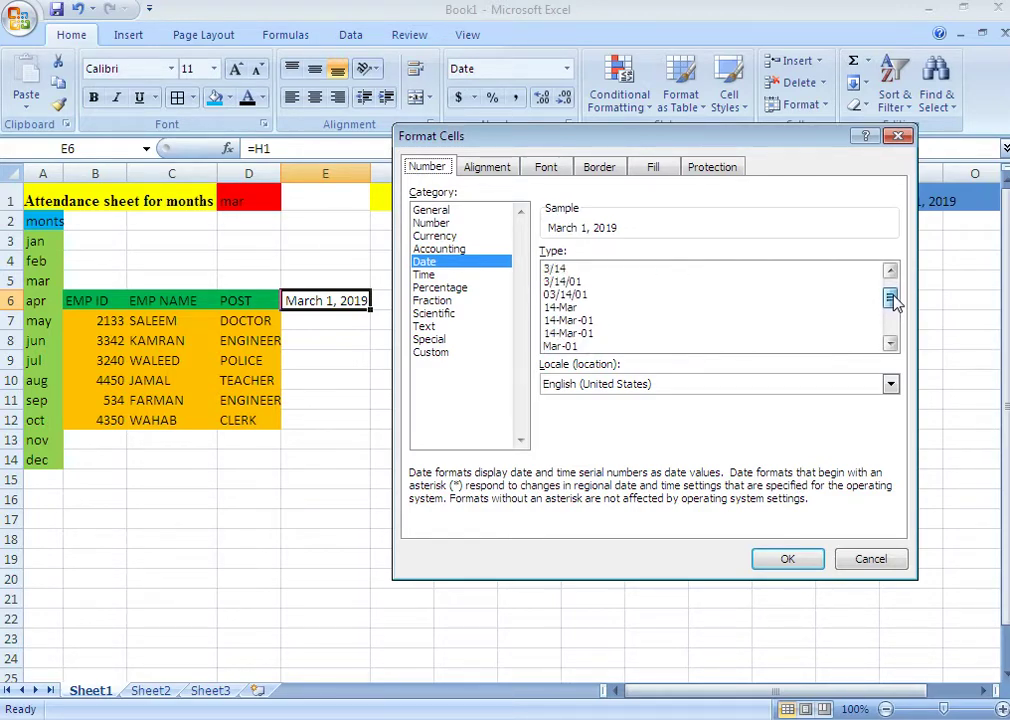
mouse_move(895, 302)
left_mouse_down()
mouse_move(891, 323)
mouse_move(890, 306)
left_mouse_up()
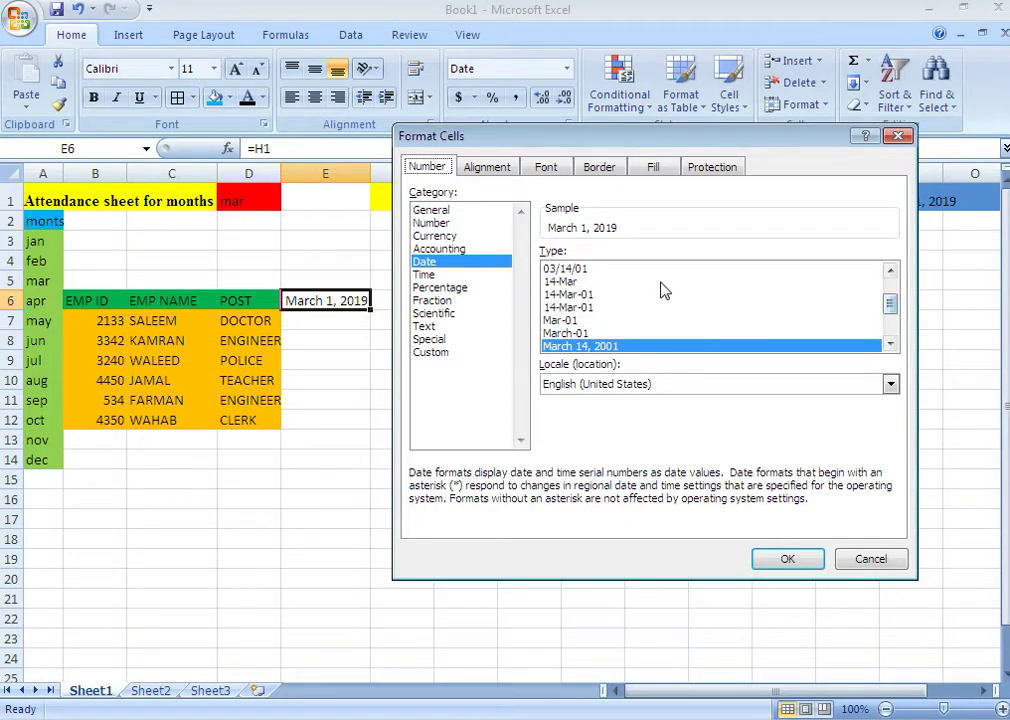
left_click(575, 282)
left_click(788, 560)
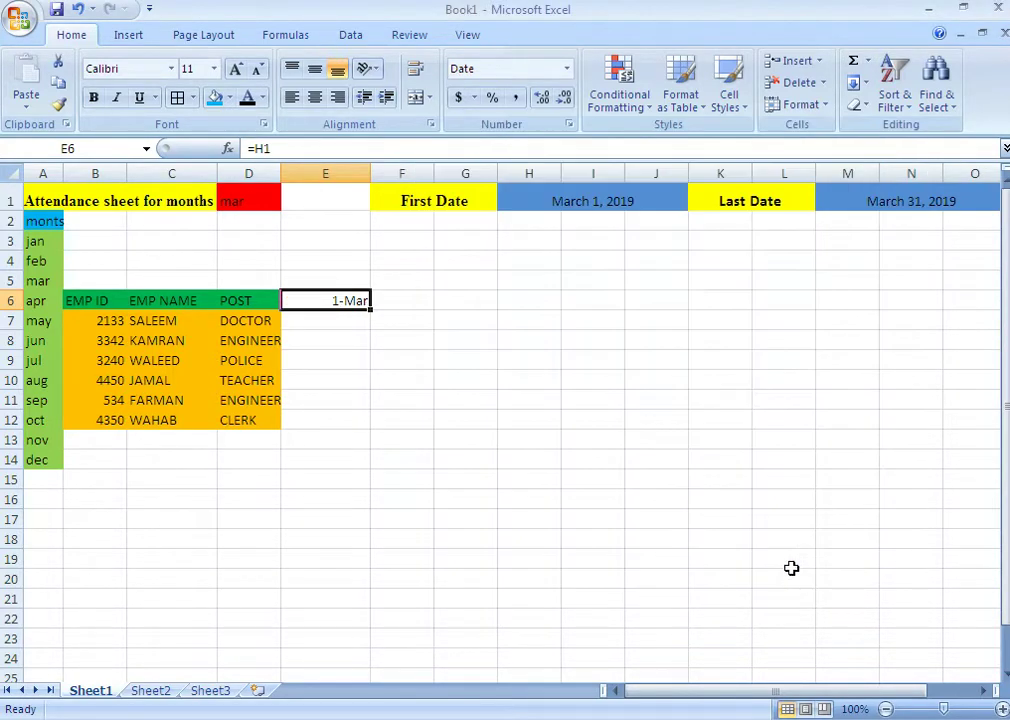
Enter =IF(E6<$M$1,E6+1,"") in F6 to give the next day until the last date.
left_click(383, 302)
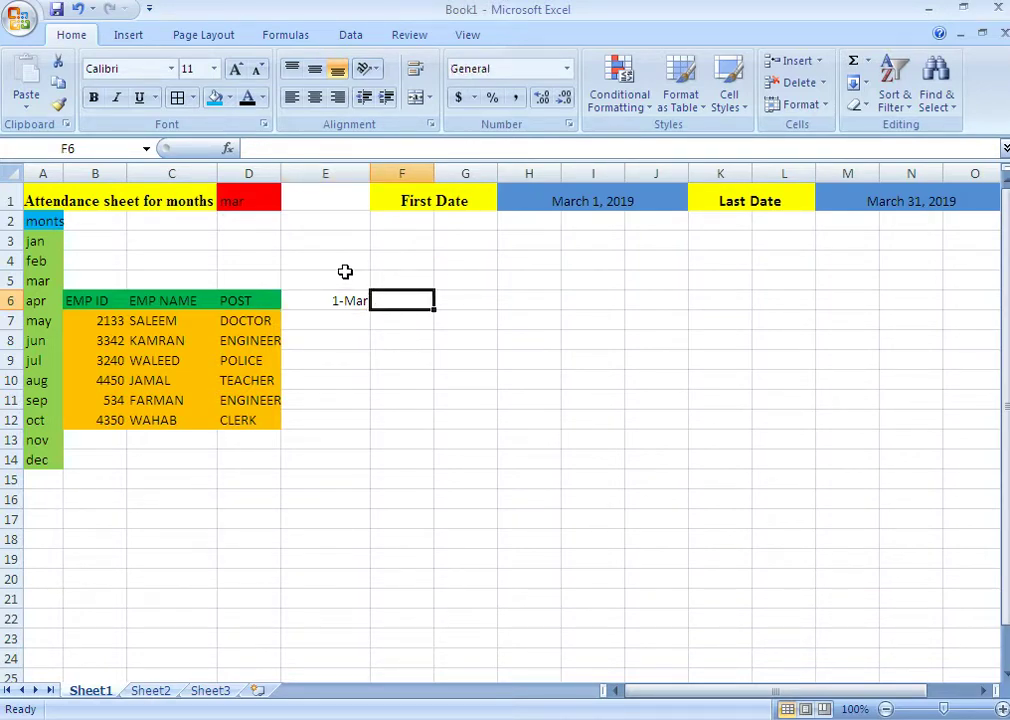
type("=if")
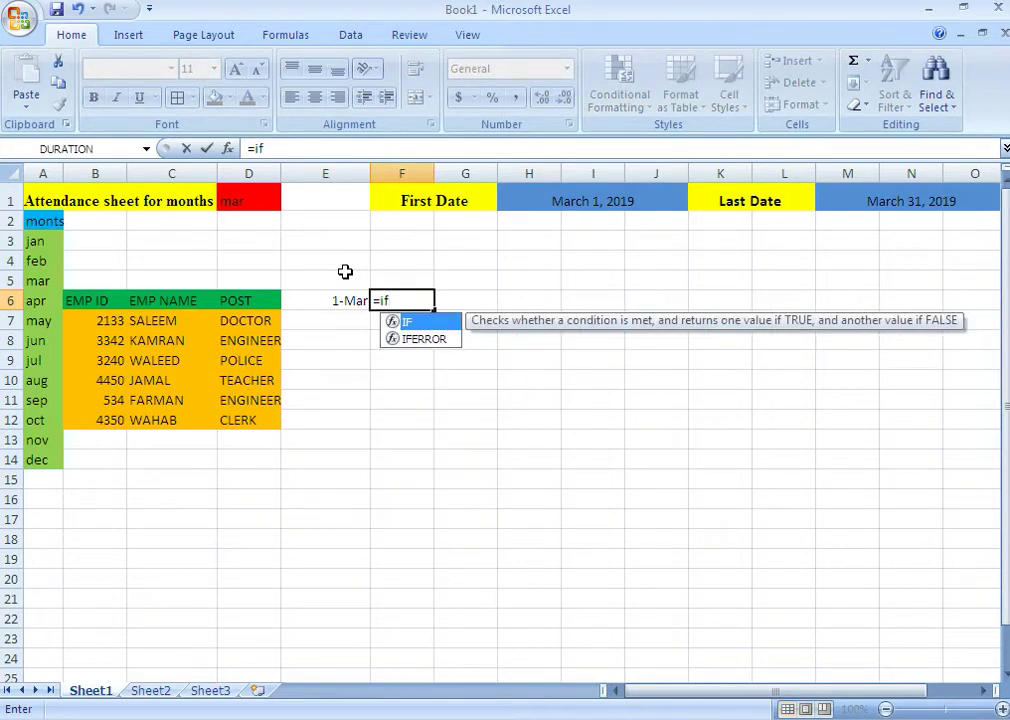
type("(")
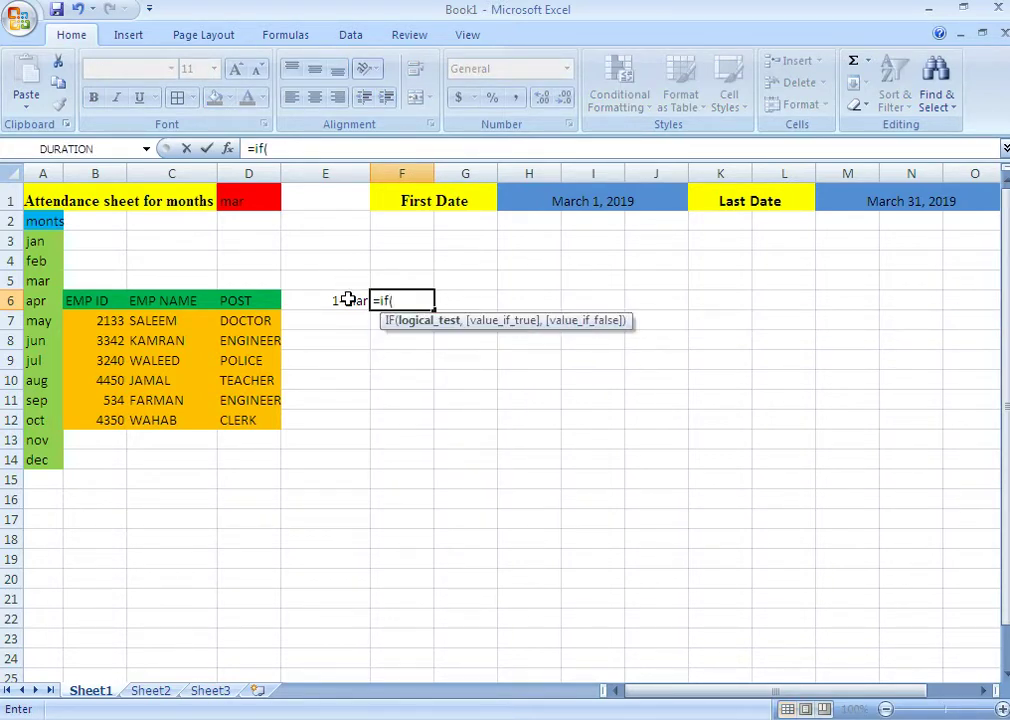
left_click(348, 299)
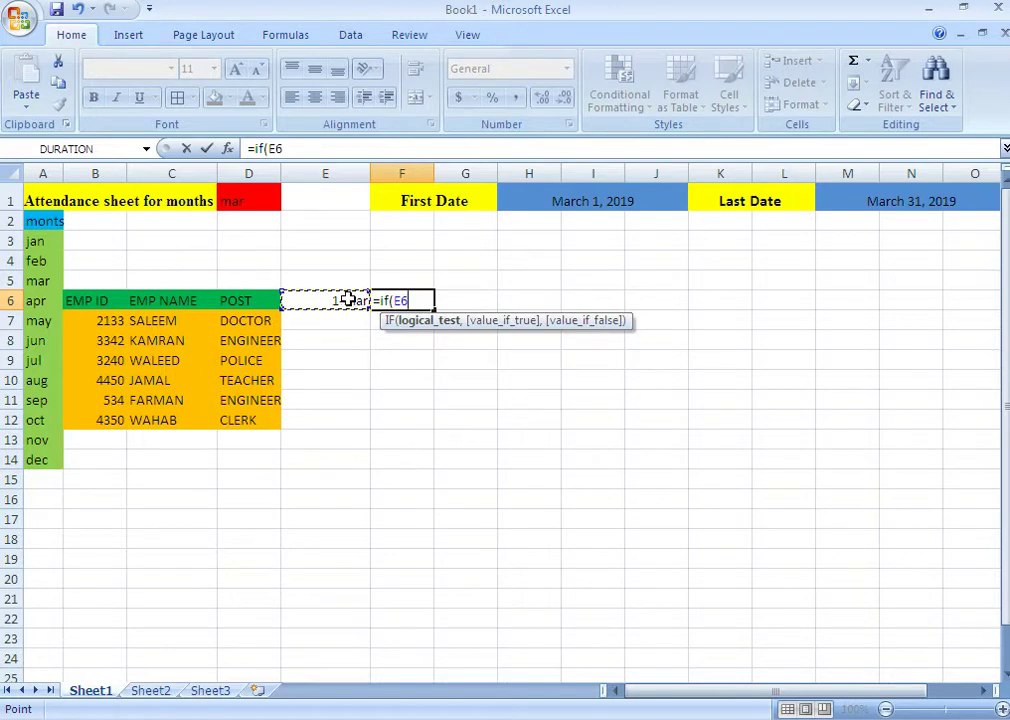
type("<")
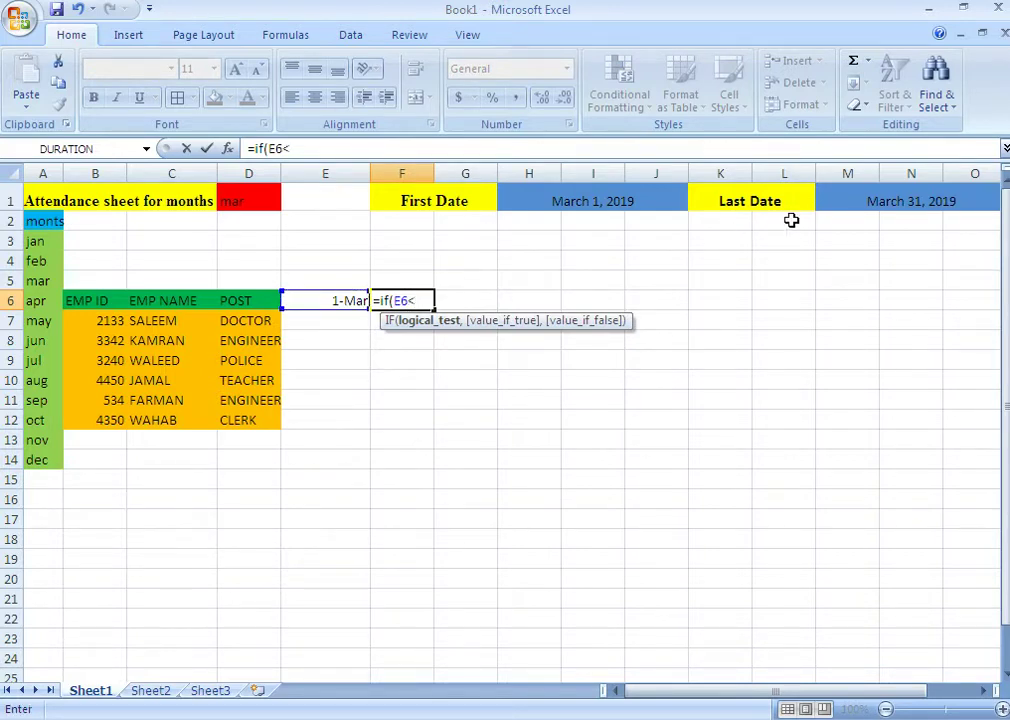
left_click(887, 206)
type(",")
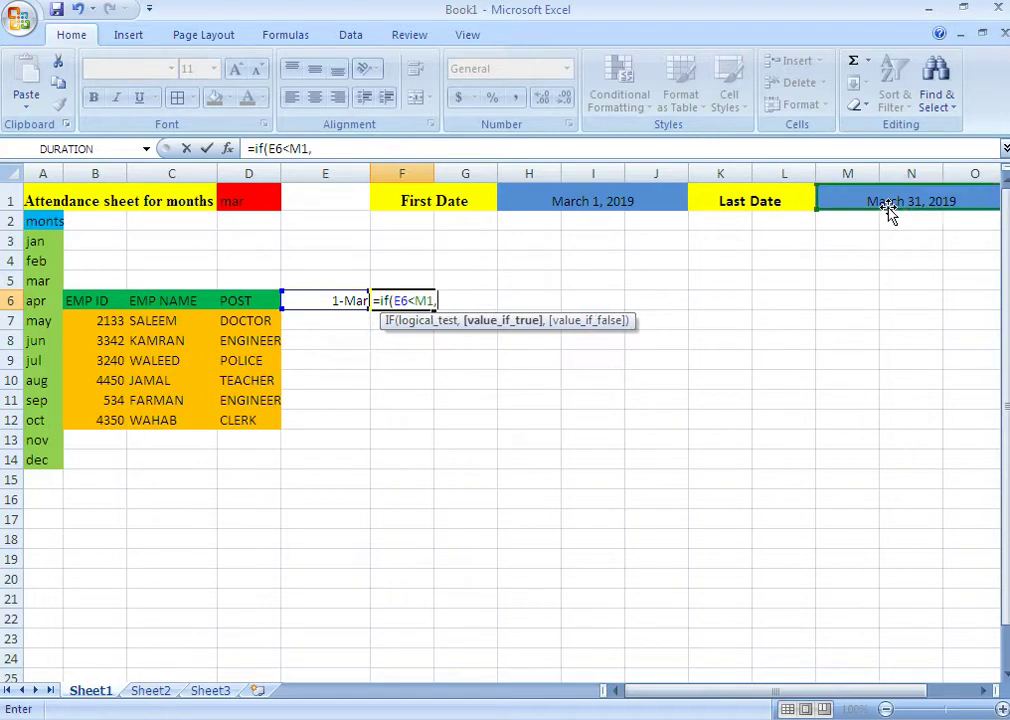
left_click(344, 300)
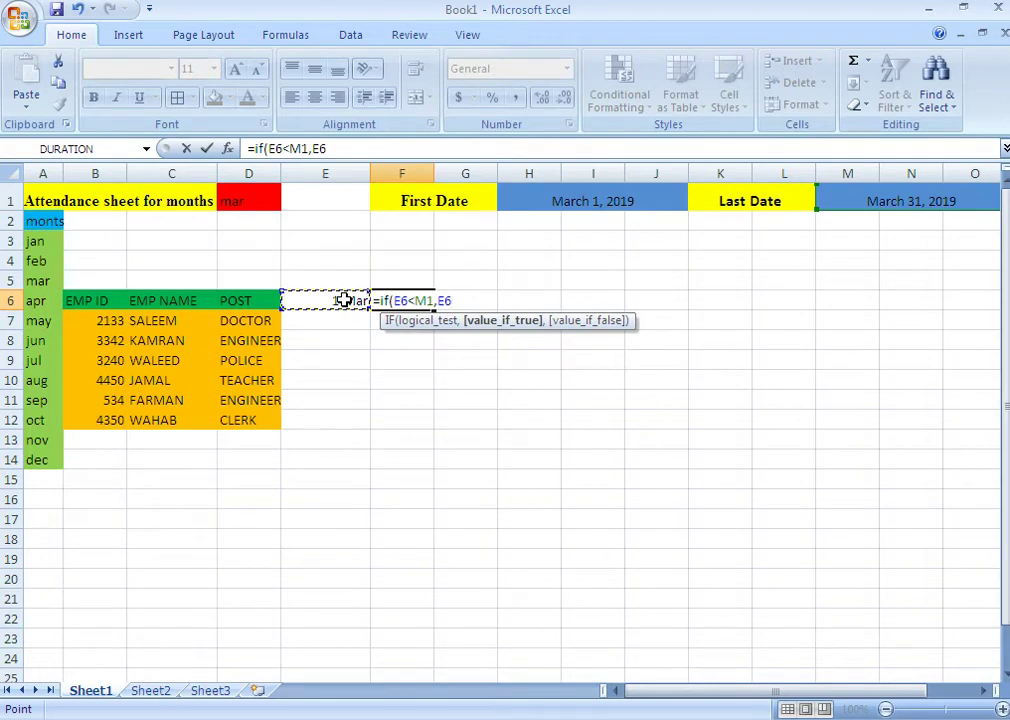
type("+1")
type(",")
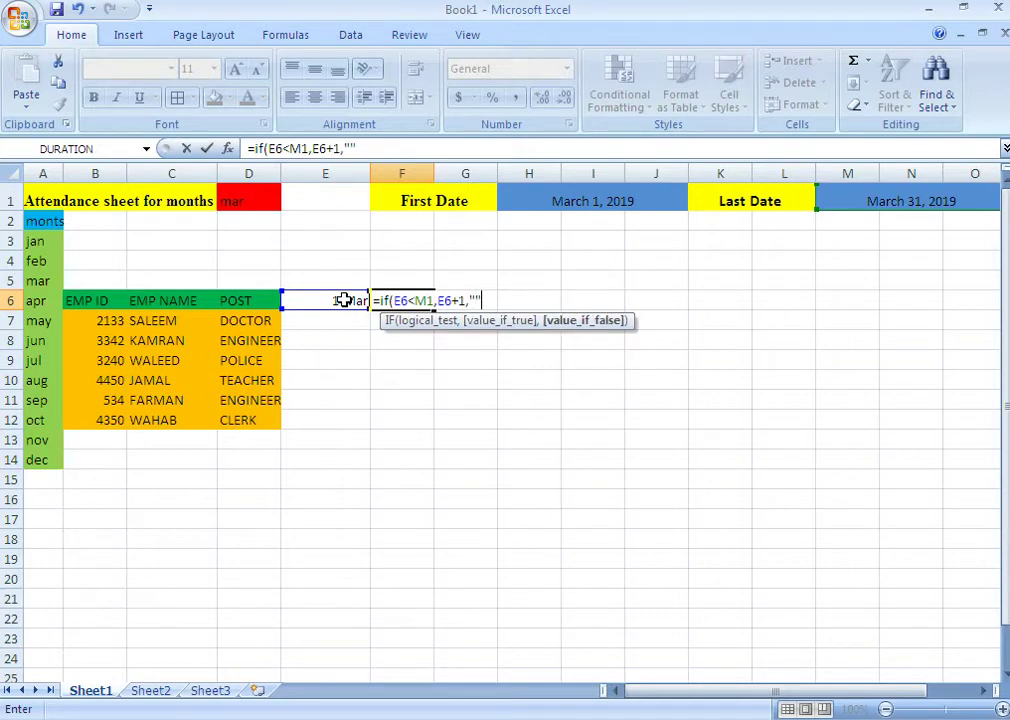
type(")")
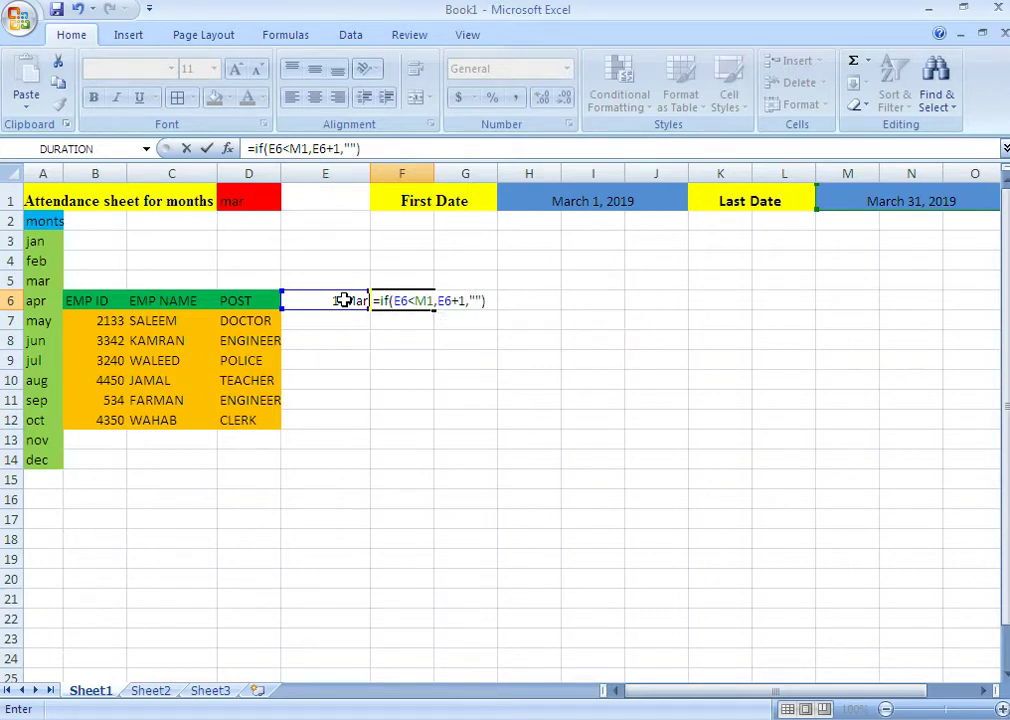
left_click(428, 301)
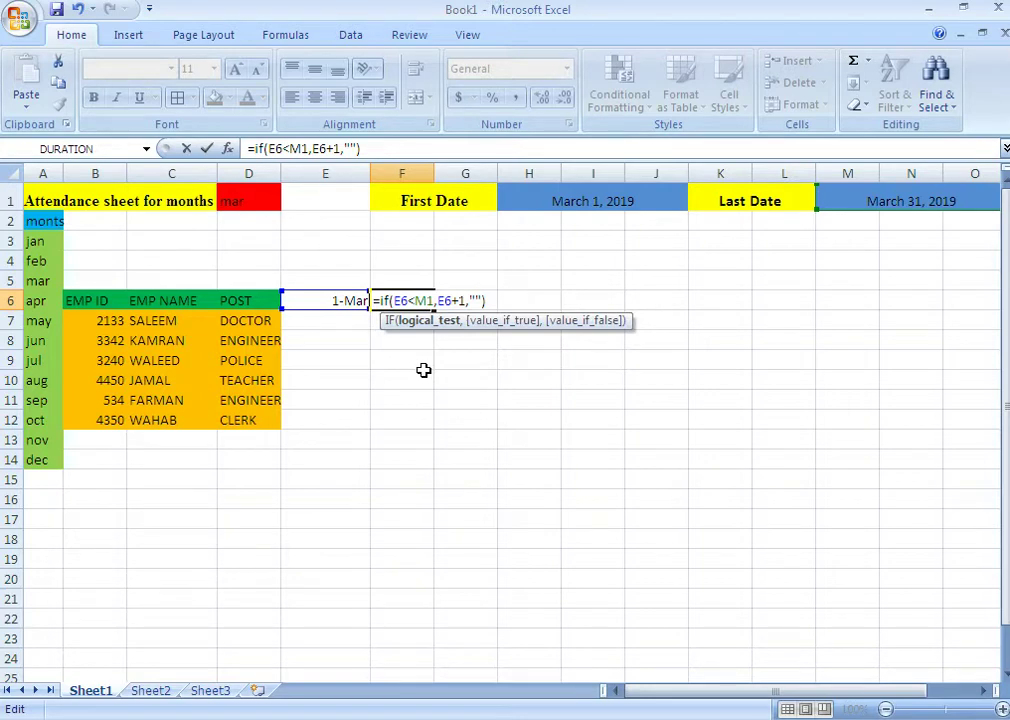
key("F4")
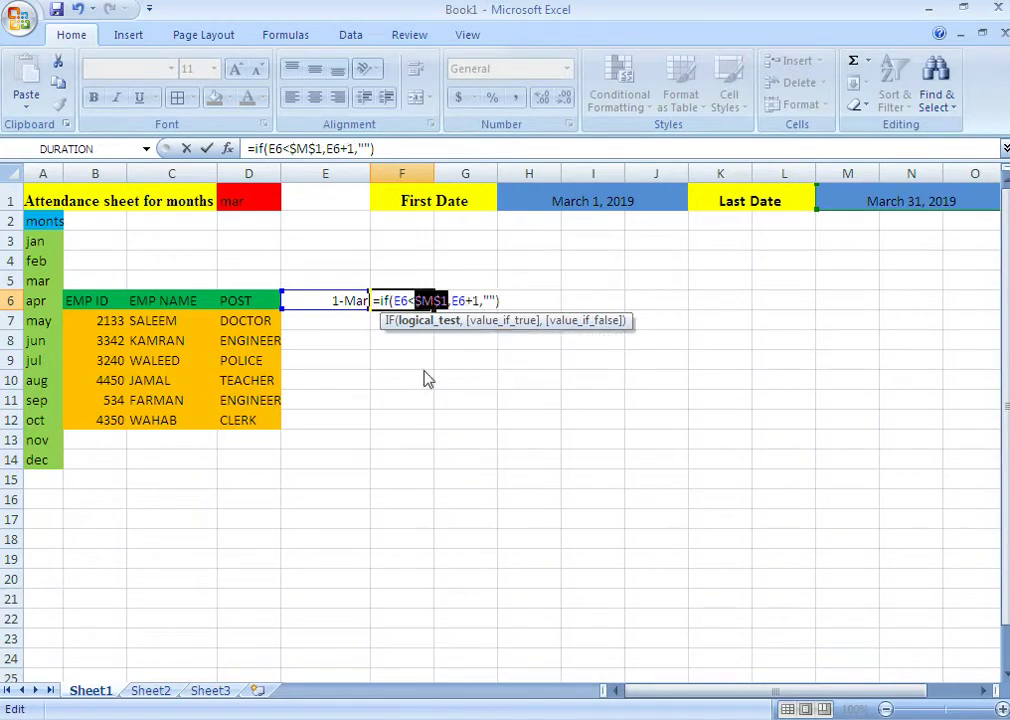
key("Return")
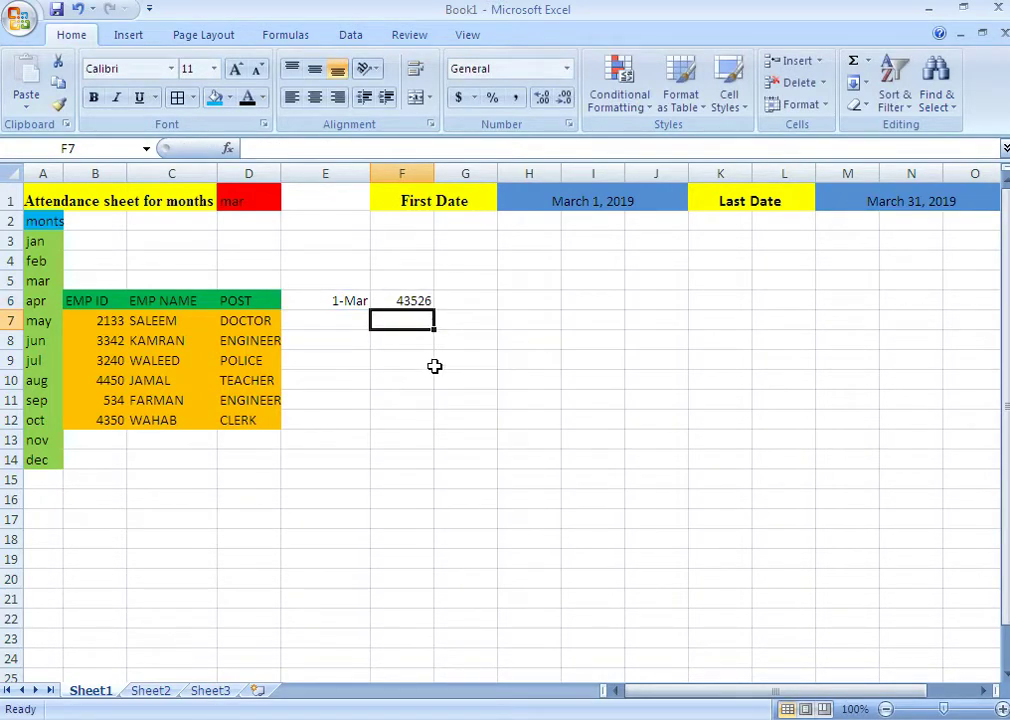
left_click(418, 299)
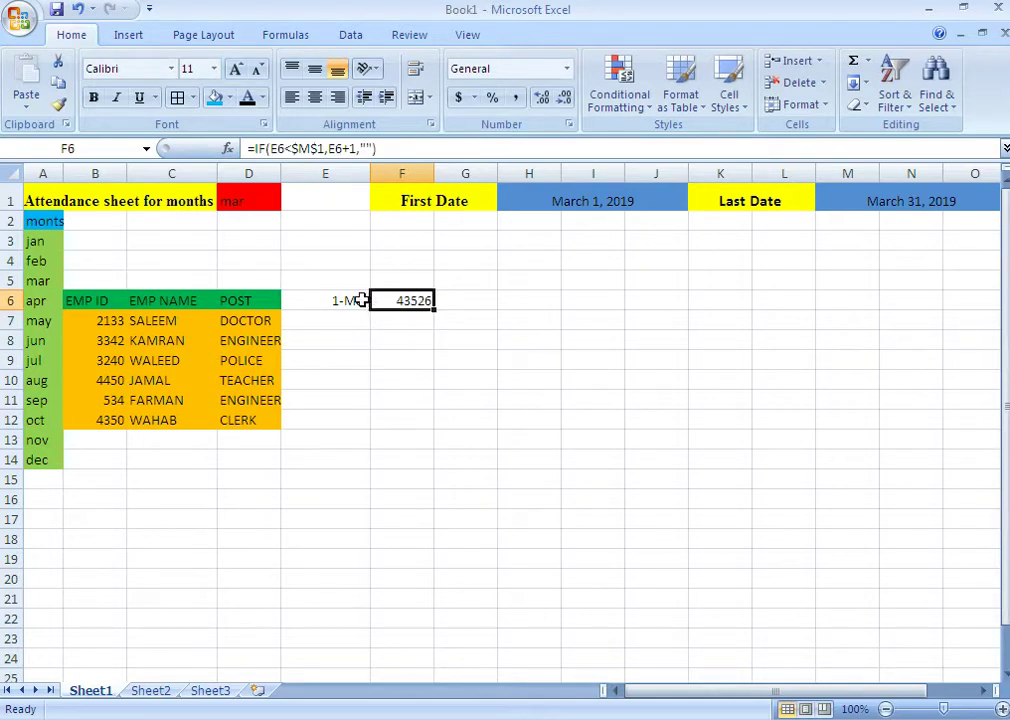
Copy E6's date format to F6 and fill F6's formula right to column AI, ending at 31-Mar.
left_click(354, 297)
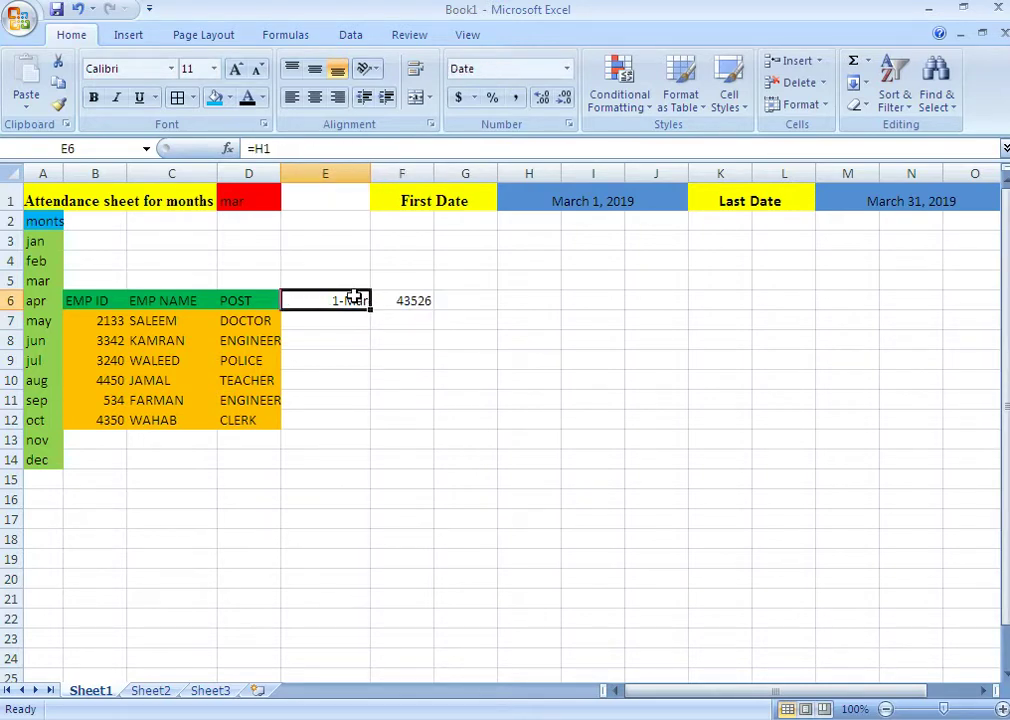
left_click(58, 106)
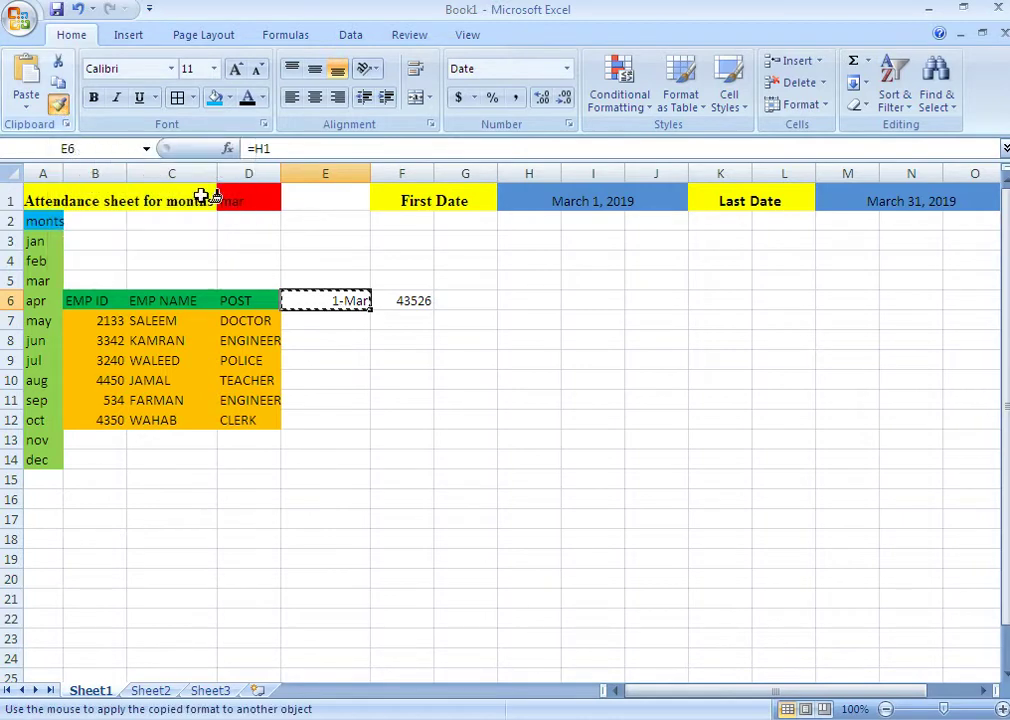
left_click(403, 302)
mouse_move(435, 313)
left_mouse_down()
mouse_move(570, 318)
mouse_move(1003, 300)
left_mouse_up()
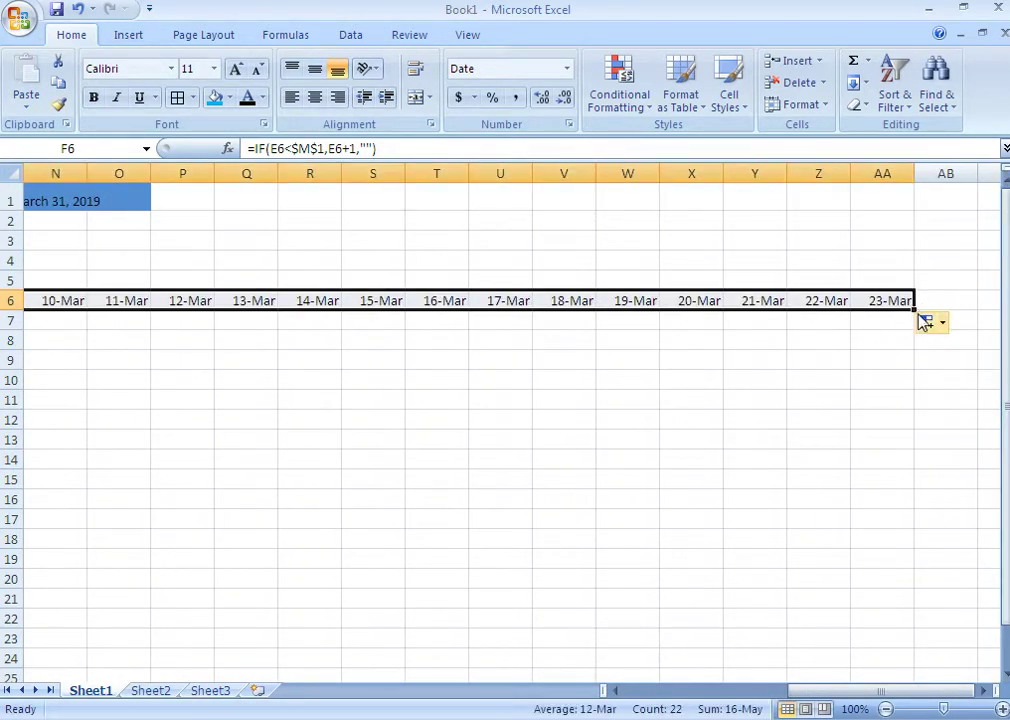
mouse_move(918, 314)
left_mouse_down()
mouse_move(88, 305)
mouse_move(969, 304)
mouse_move(544, 286)
mouse_move(410, 312)
left_mouse_up()
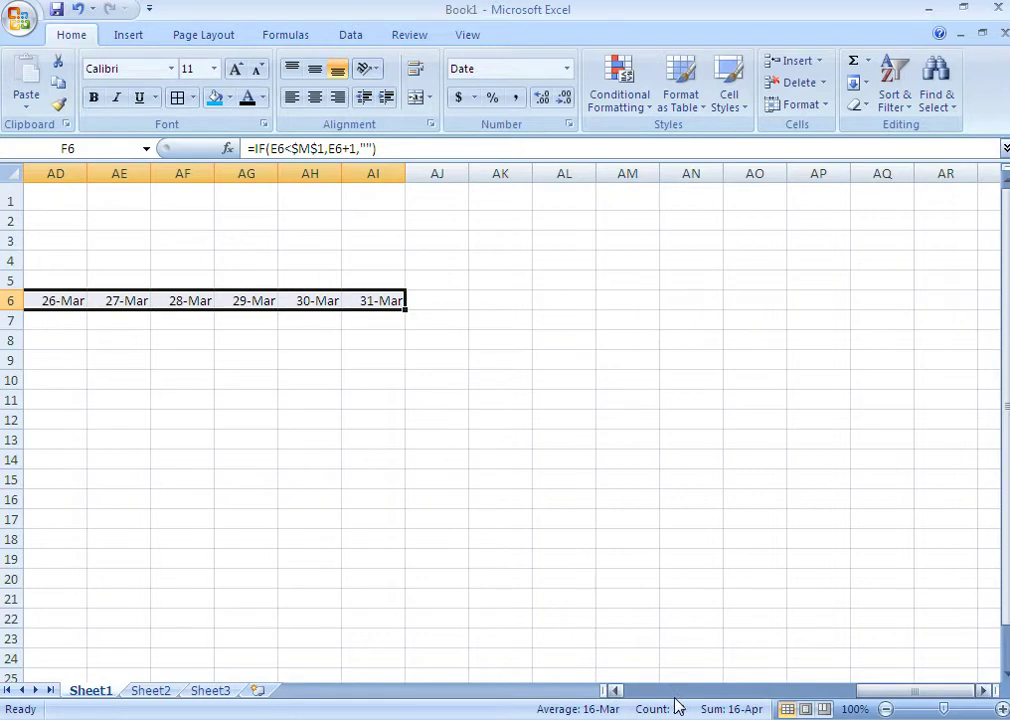
Give the selected row 6 dates an olive fill and All Borders.
left_click(228, 98)
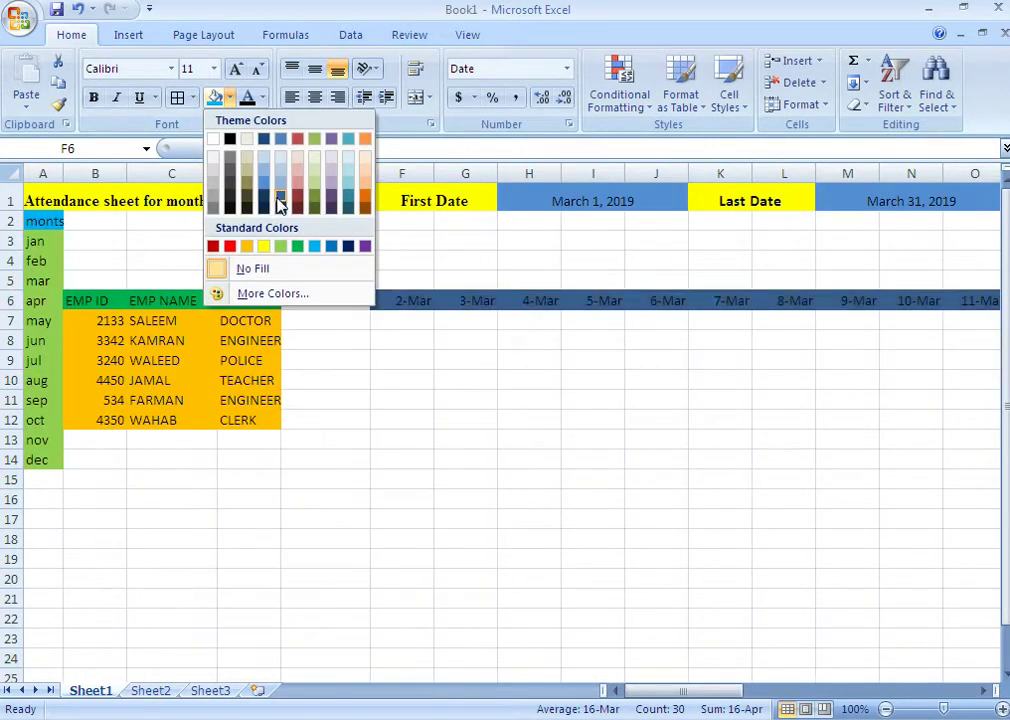
left_click(248, 190)
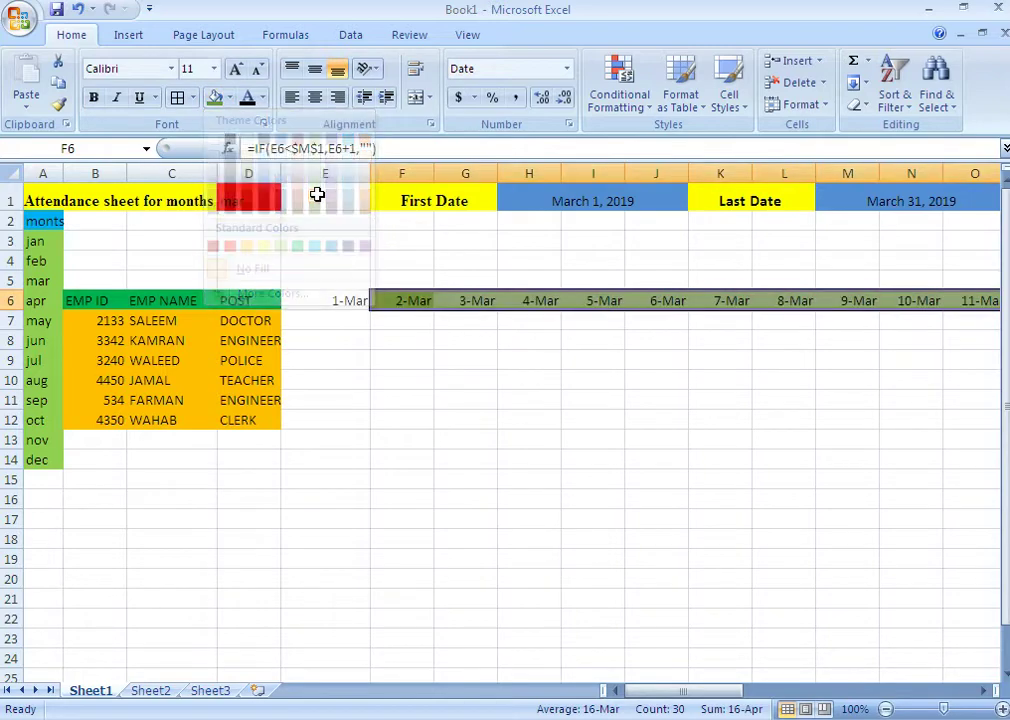
left_click(193, 98)
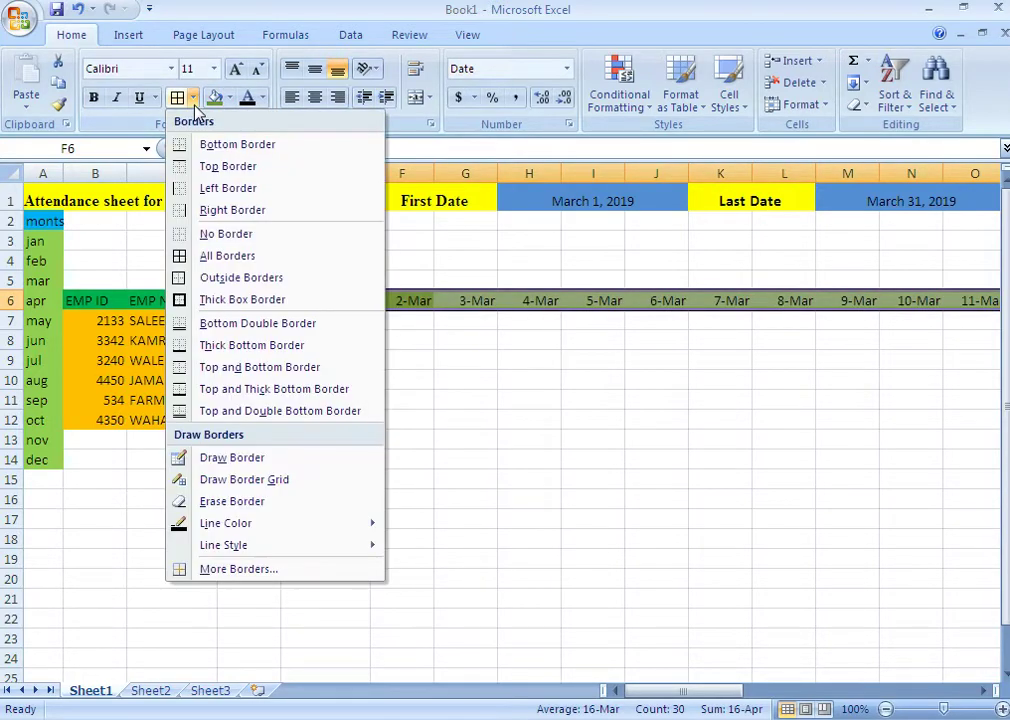
left_click(200, 258)
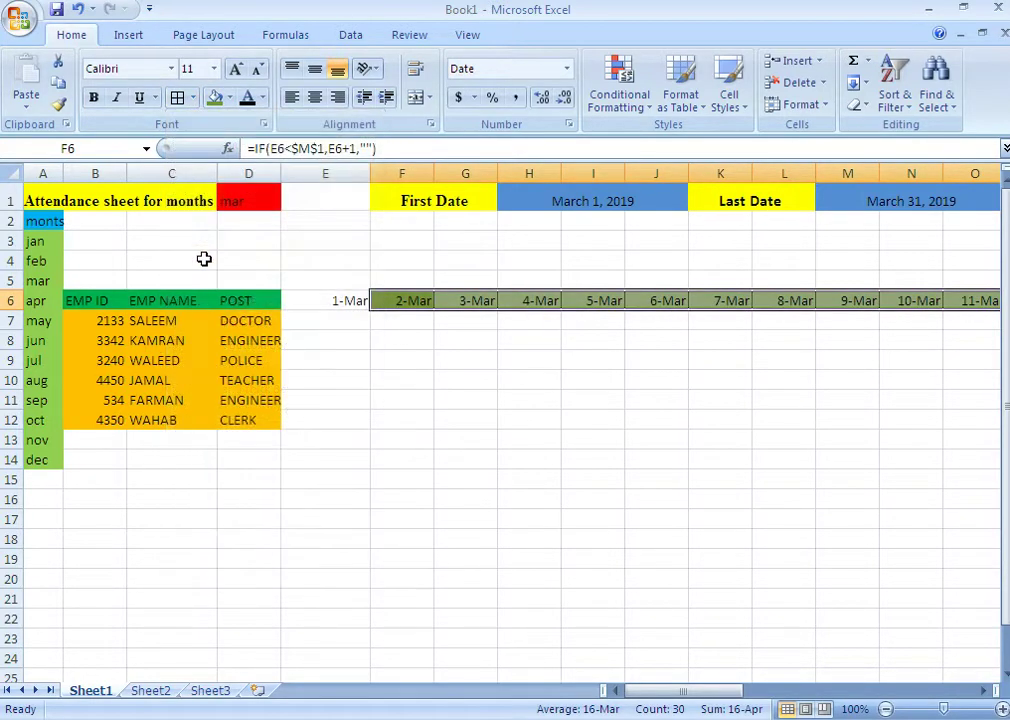
left_click(400, 378)
Give the 1-Mar cell E6 a teal-blue fill.
left_click(341, 302)
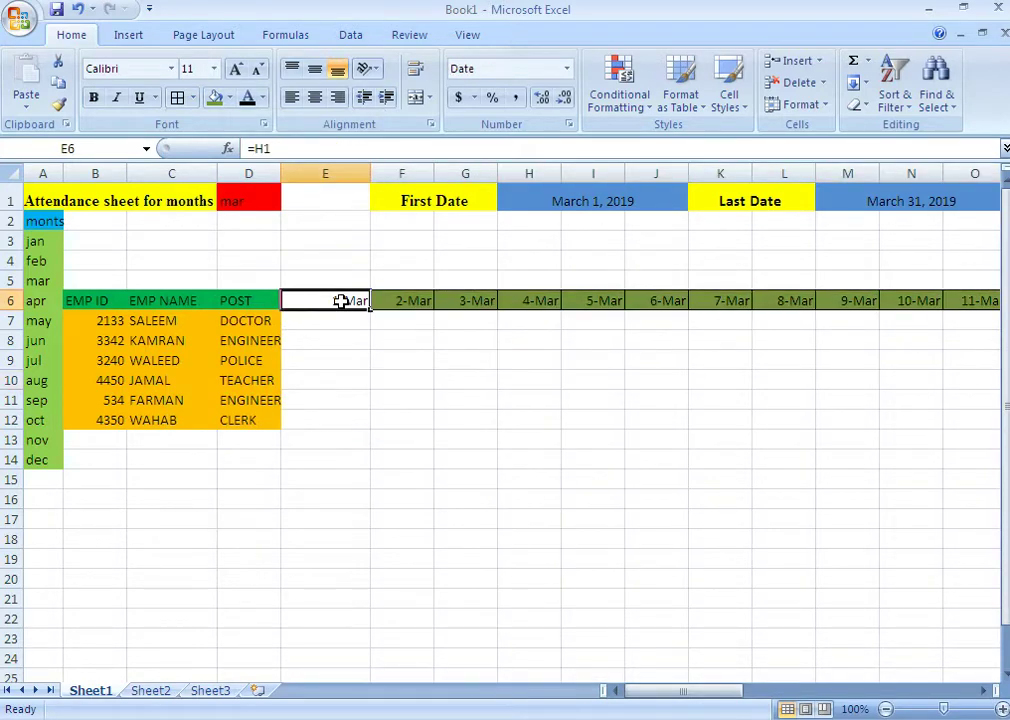
left_click(230, 98)
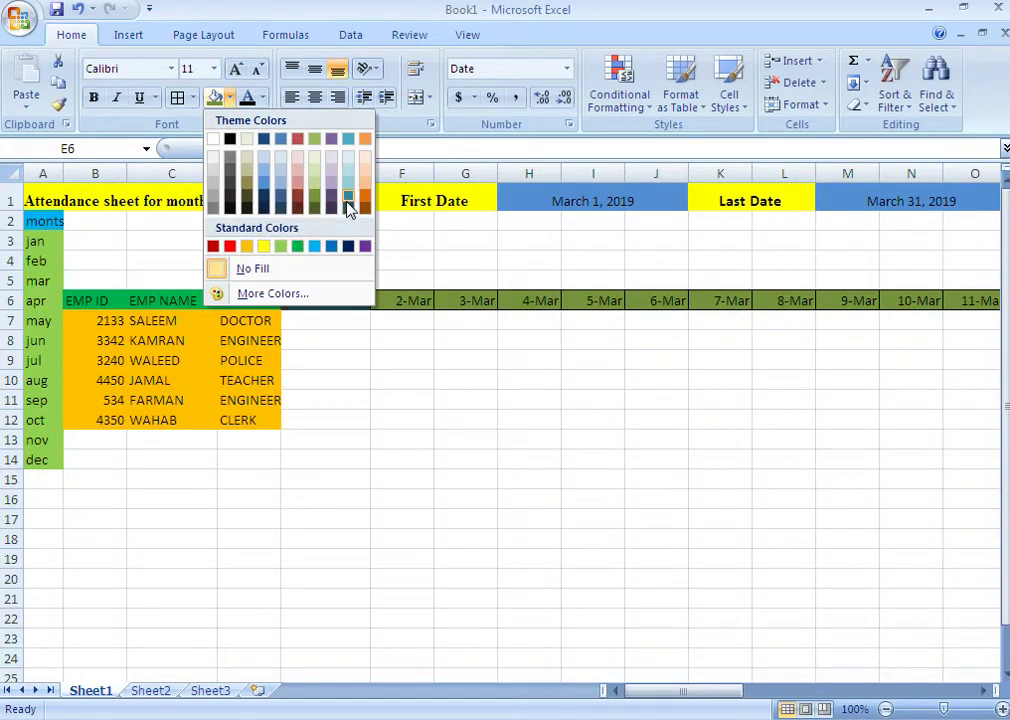
left_click(346, 196)
left_click(343, 320)
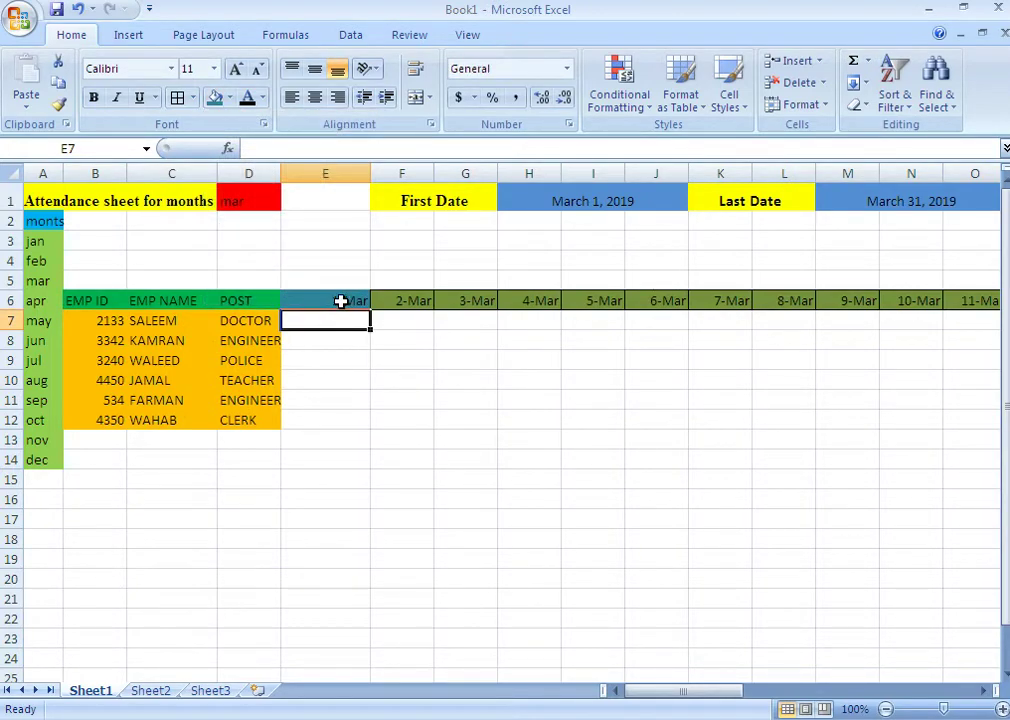
left_click(340, 300)
left_click(345, 277)
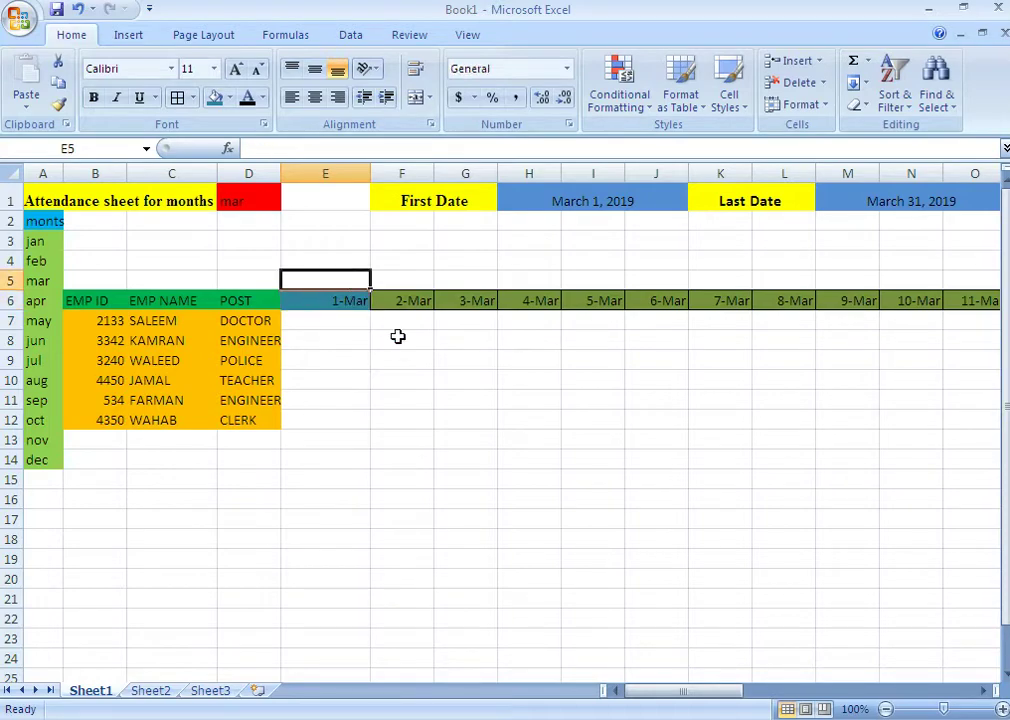
Enter =TEXT(E6,"ddd") in E5 to show the weekday name Fri.
type("=tes")
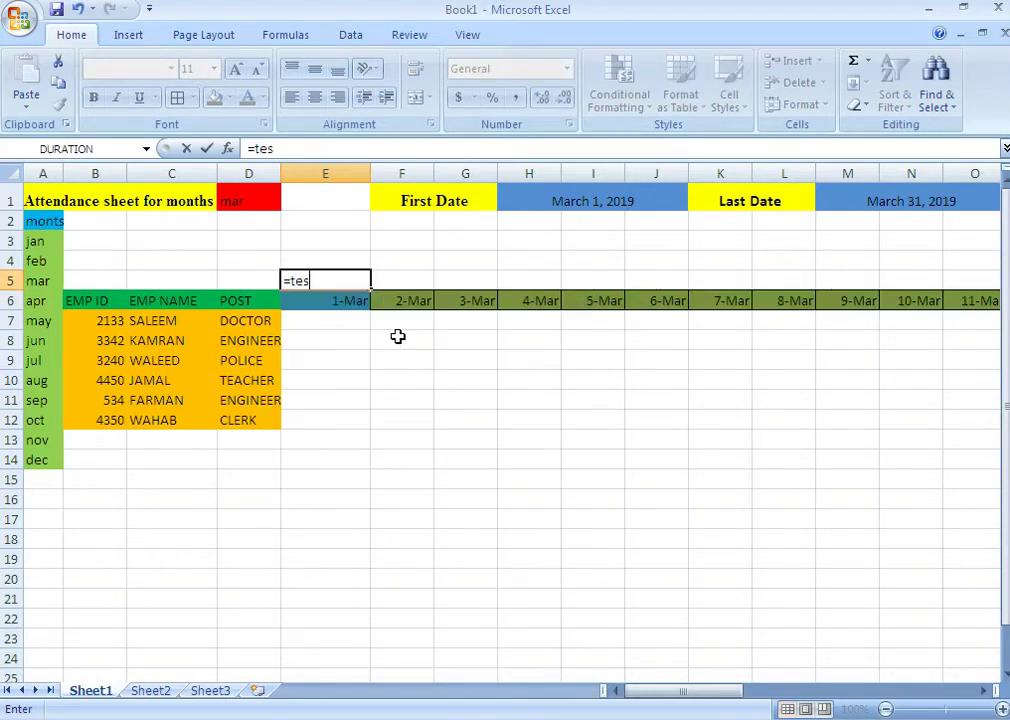
type("t")
key("BackSpace")
key("BackSpace")
type("xt")
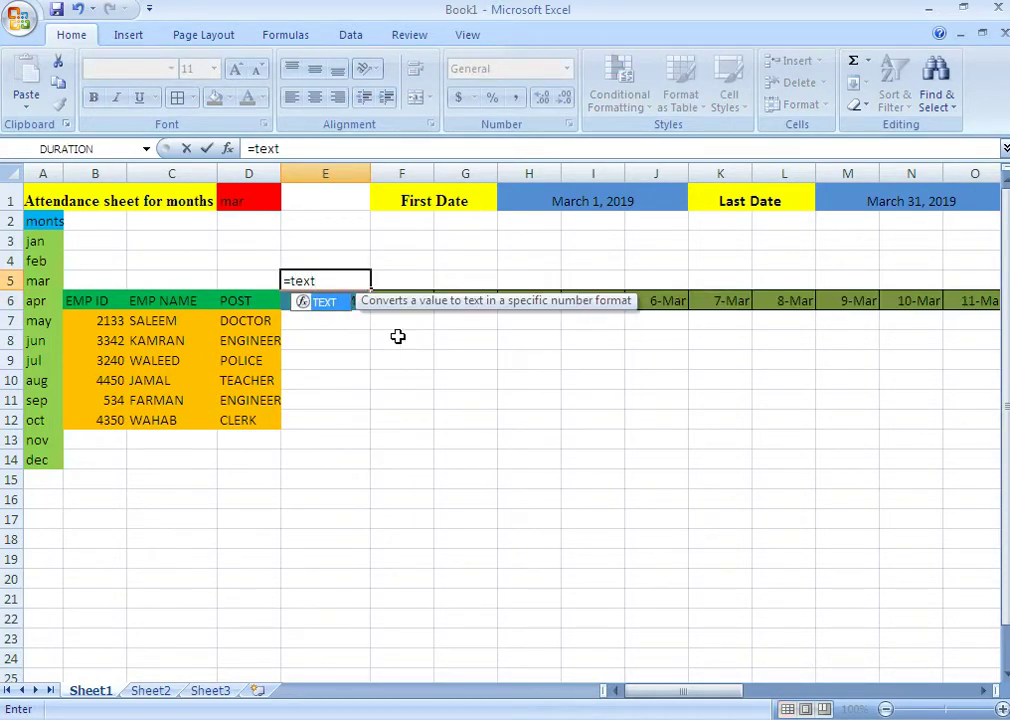
type("(")
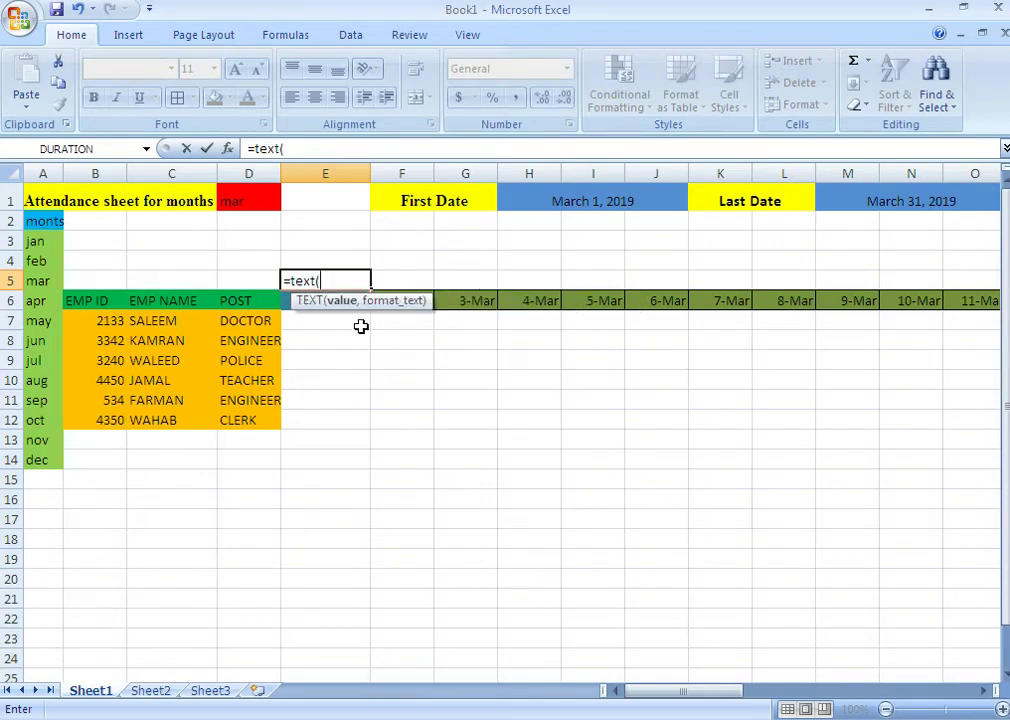
left_click(287, 299)
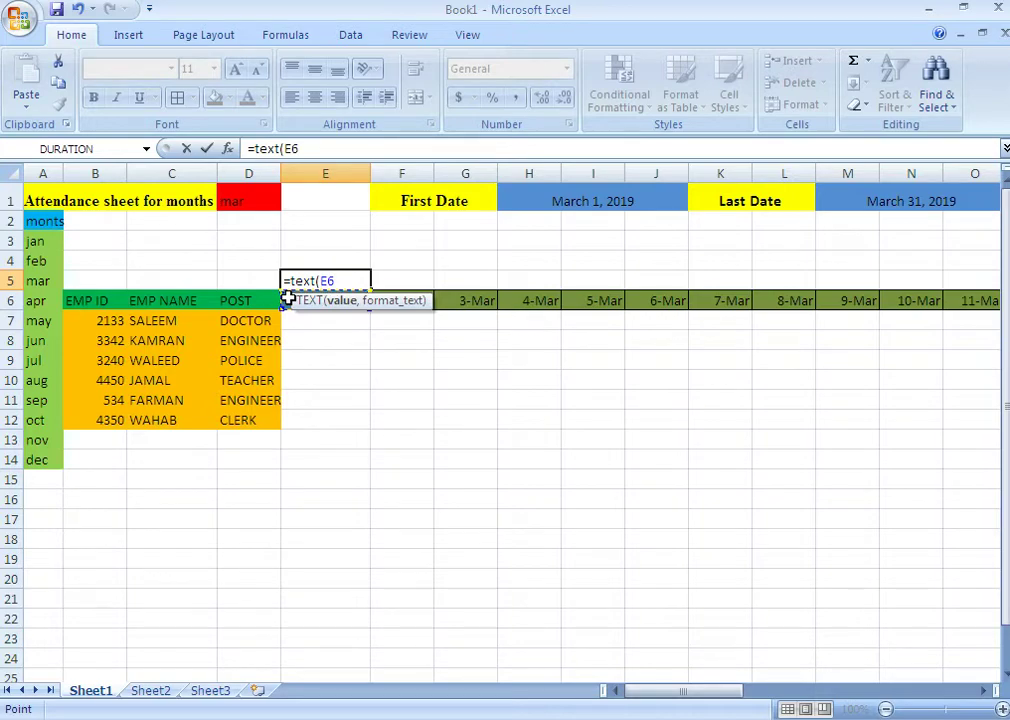
type(",dd")
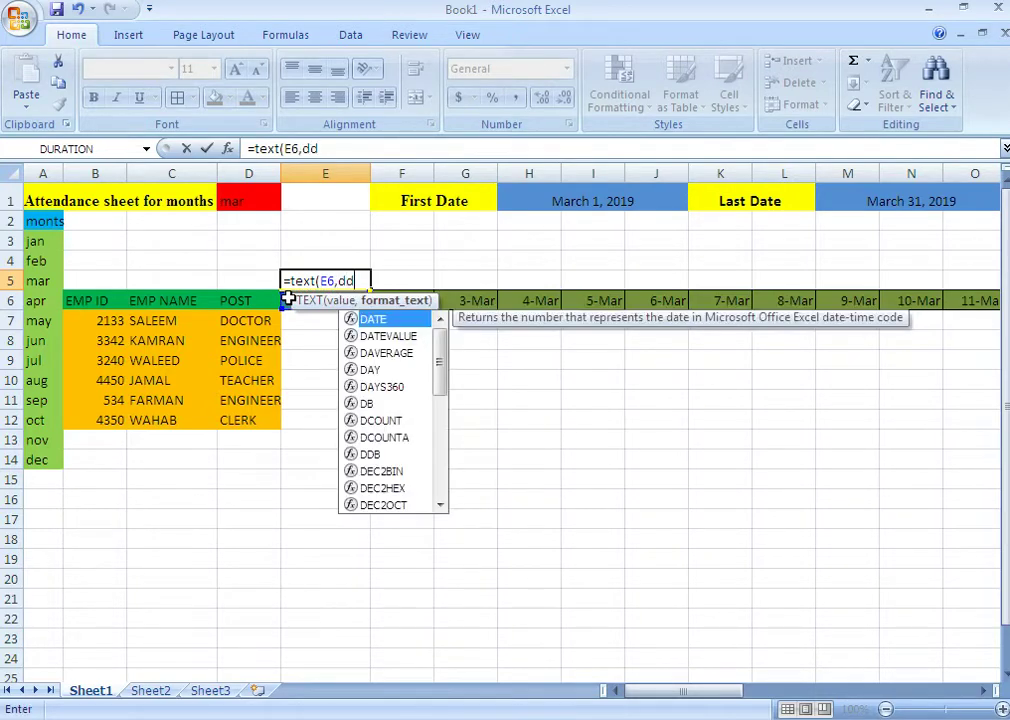
type("d")
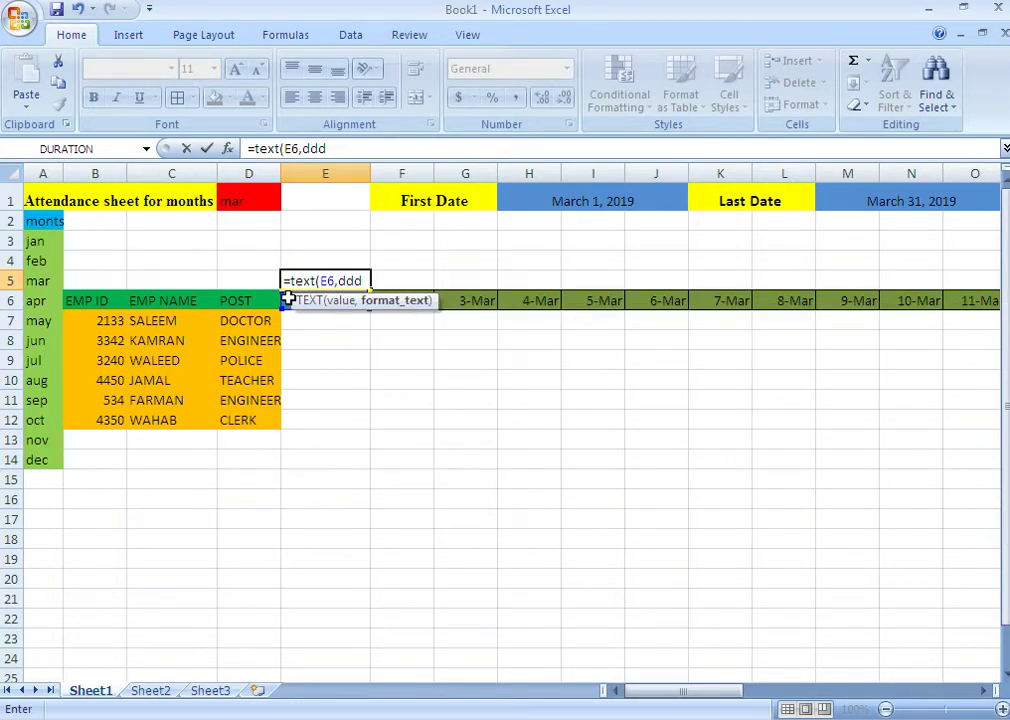
type("\")")
left_click(338, 281)
type("\"")
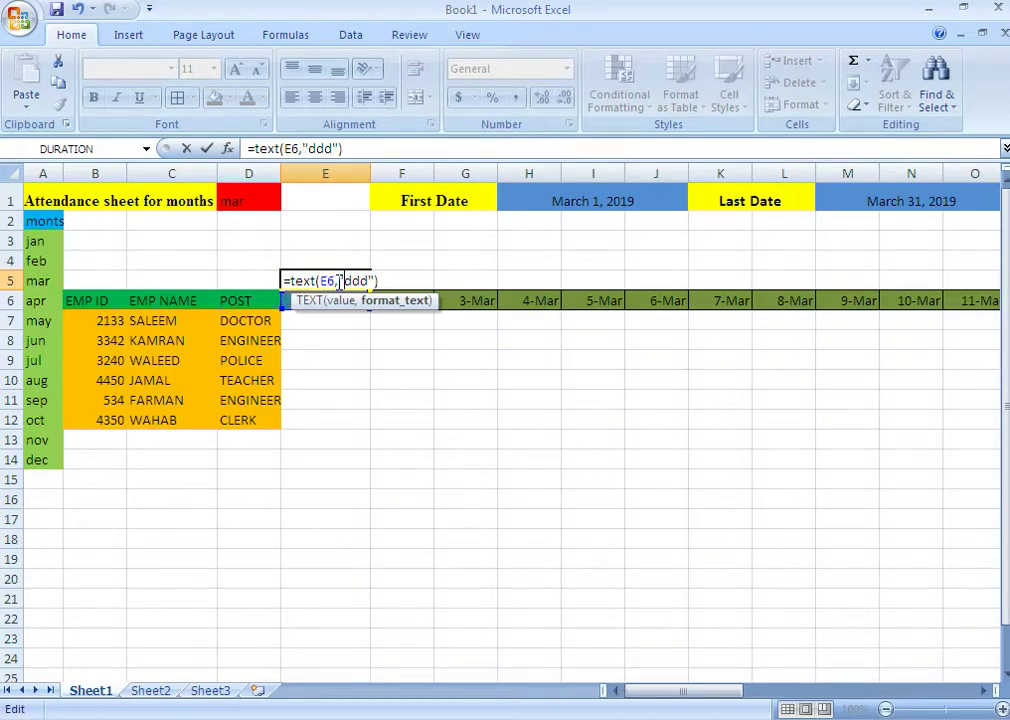
key("Return")
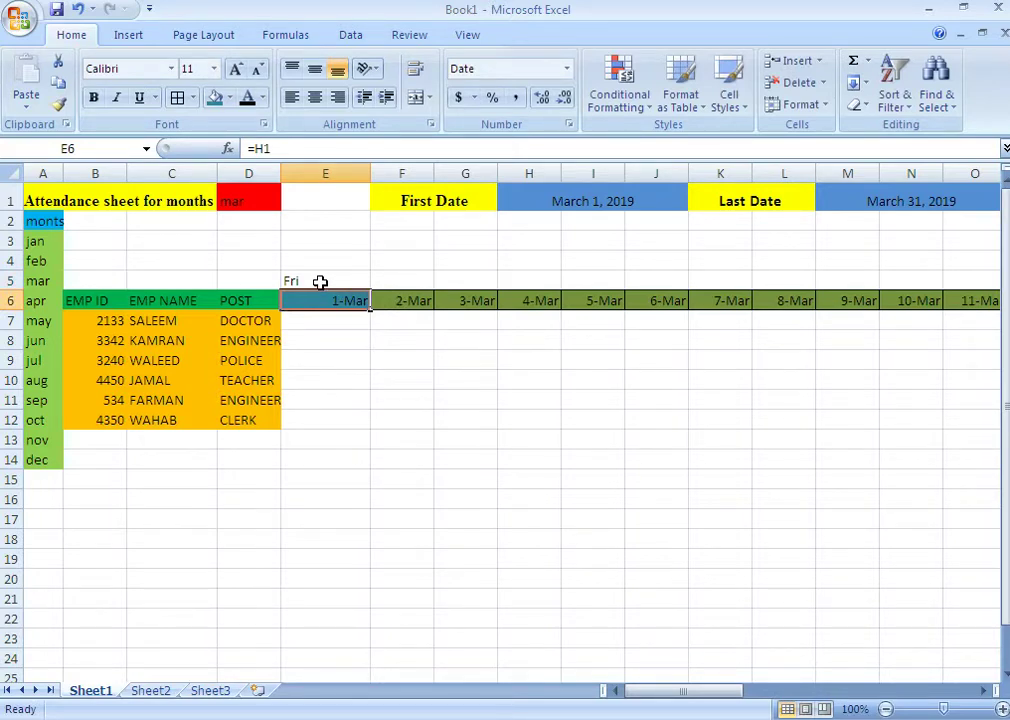
Fill the weekday formula across row 5 to column AI, with light blue fill and All Borders.
left_click(320, 282)
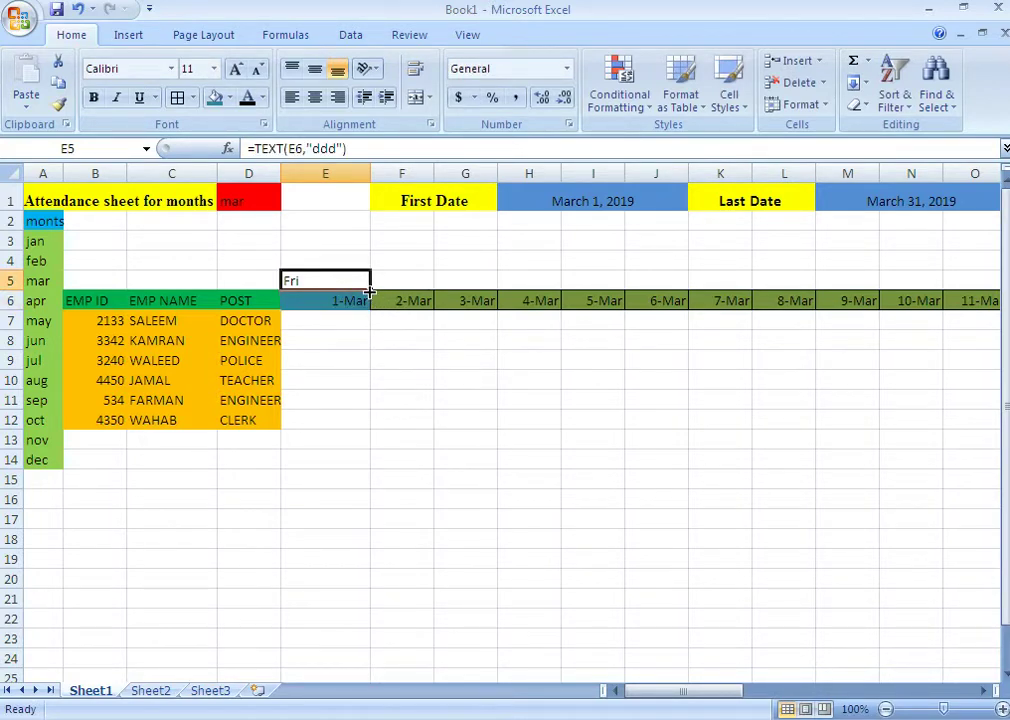
left_click_drag(370, 288, 1005, 280)
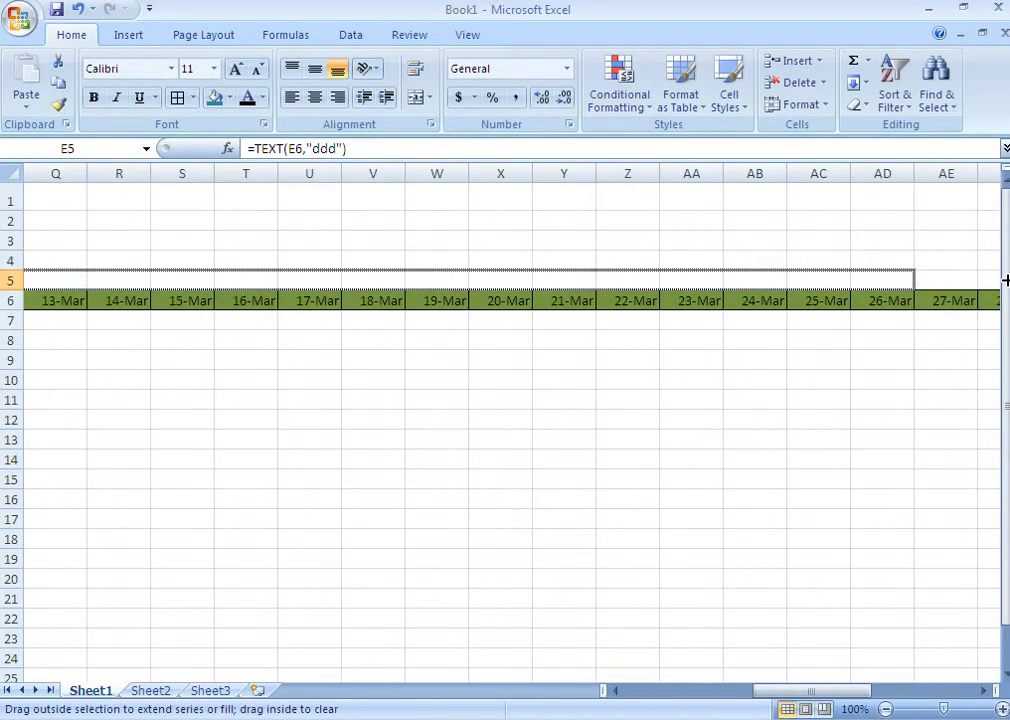
left_click_drag(1005, 280, 872, 268)
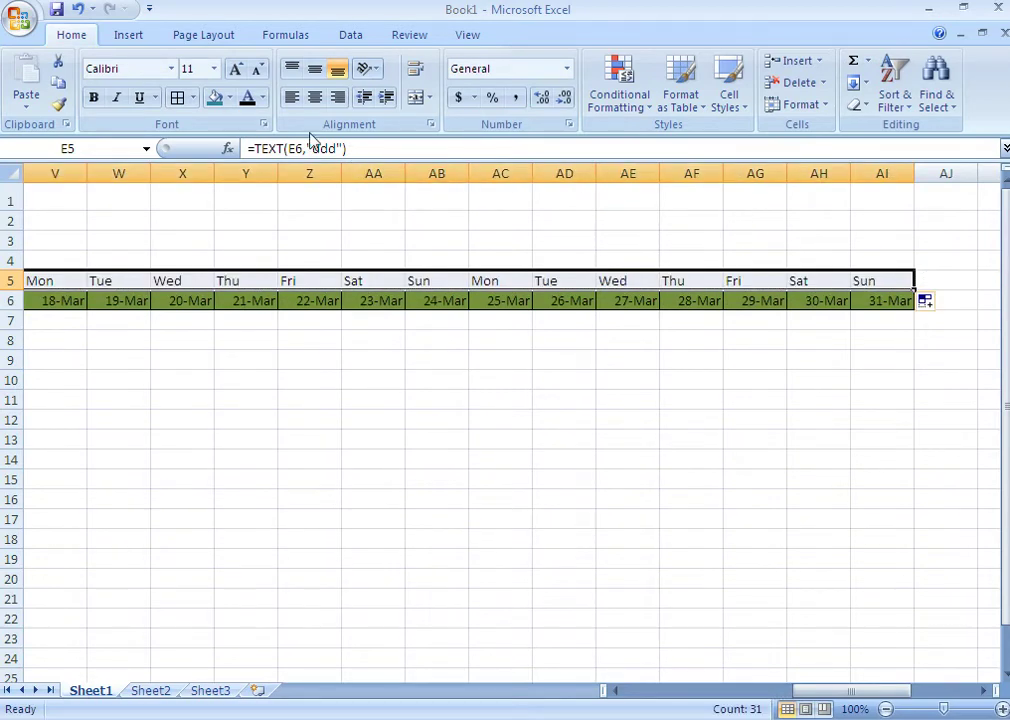
left_click(229, 97)
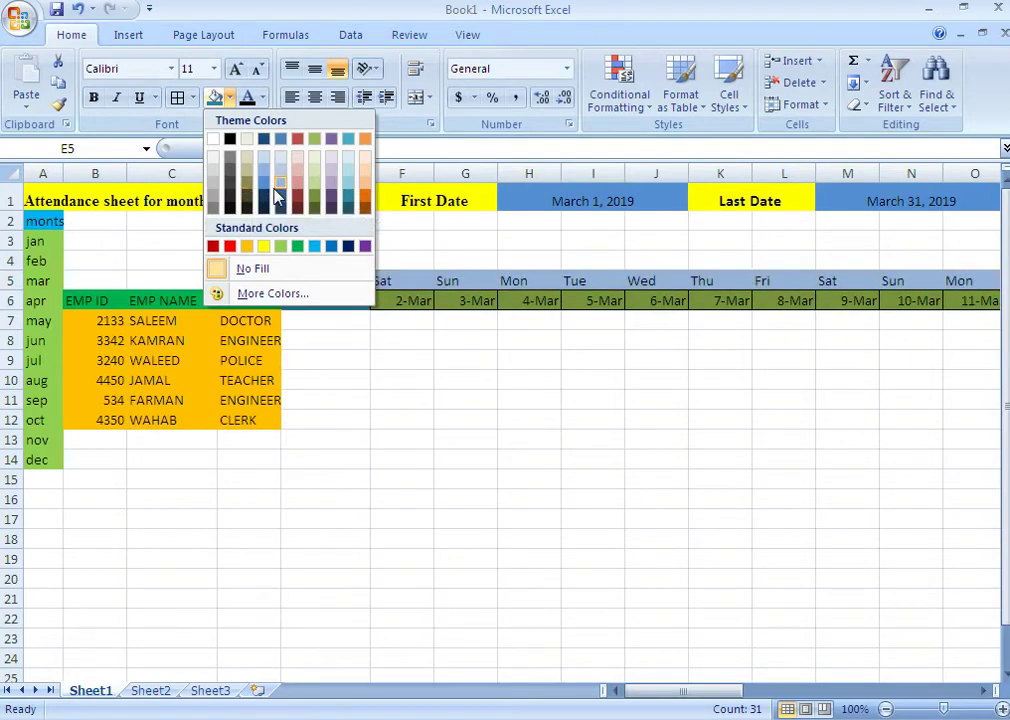
left_click(275, 188)
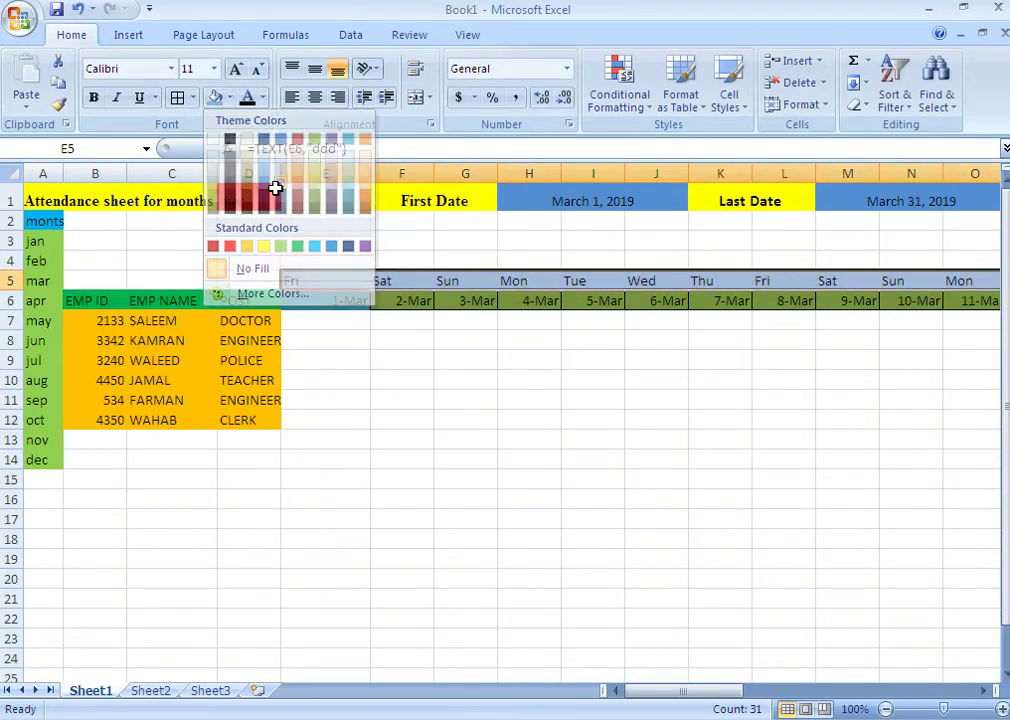
left_click(192, 97)
left_click(210, 256)
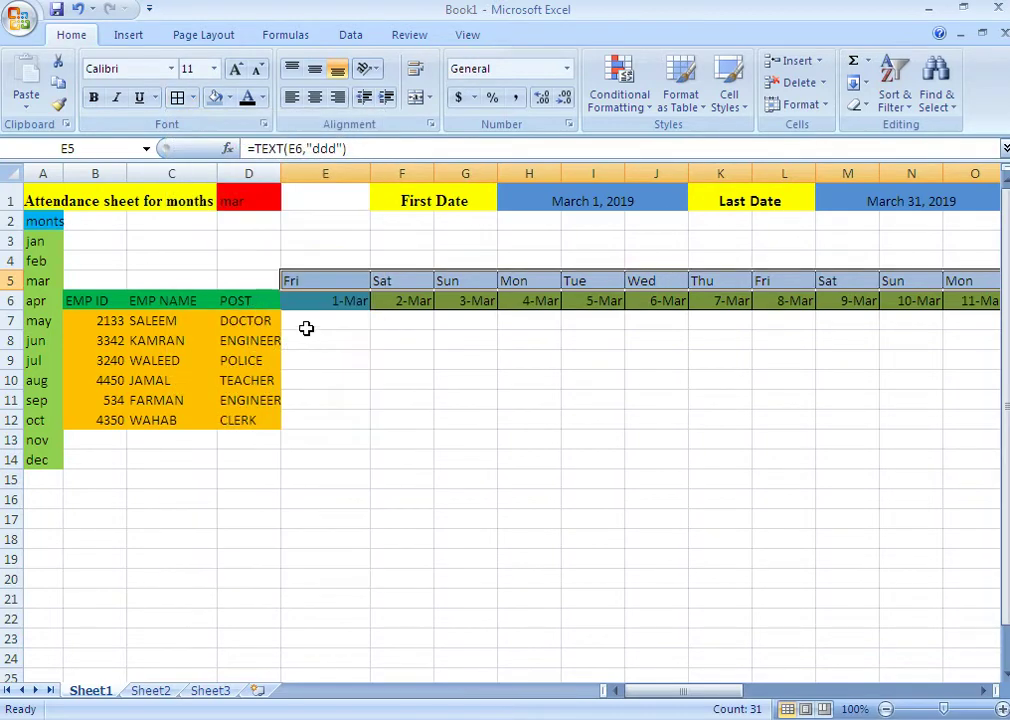
left_click(334, 356)
Start a new formula-based conditional formatting rule on E7 reading =or($E$5=,"sun").
left_click(326, 323)
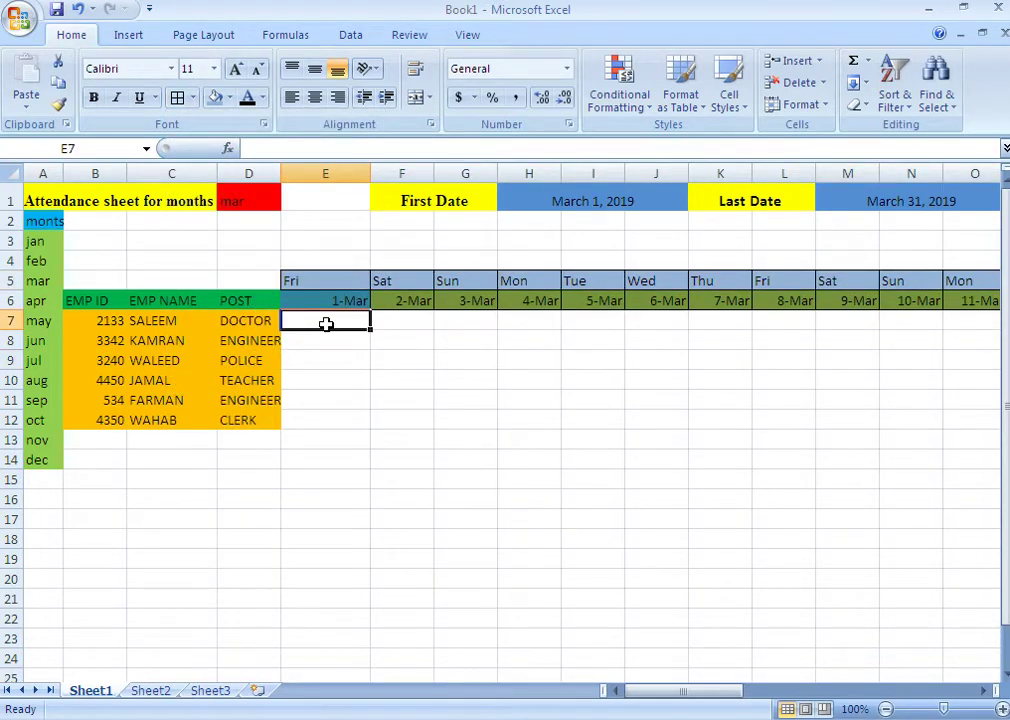
left_click(651, 110)
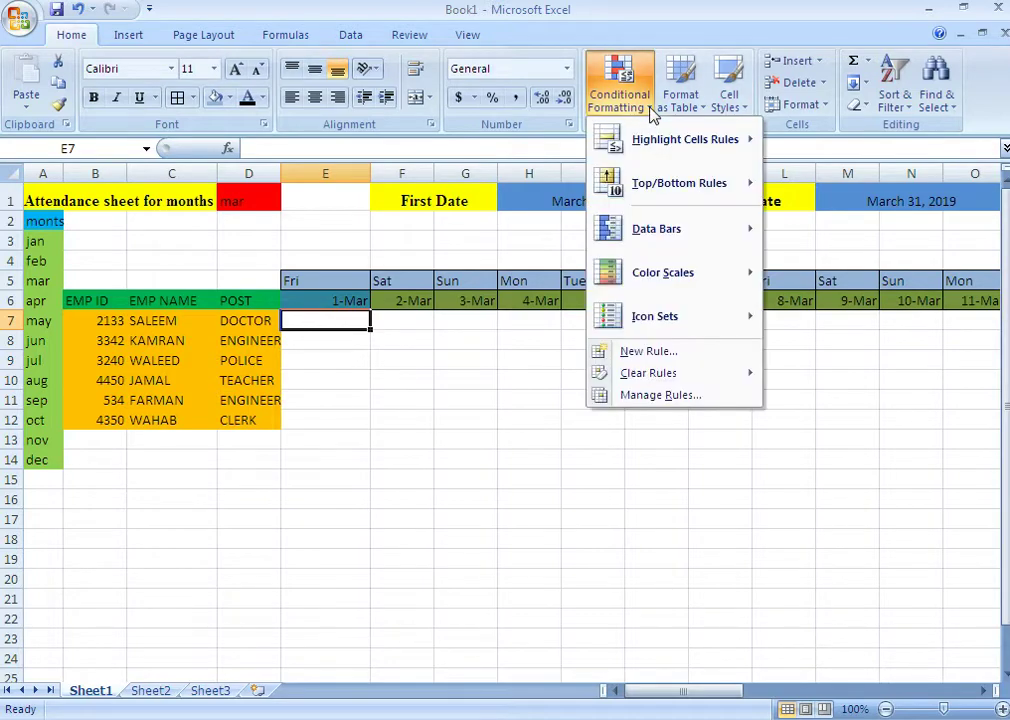
mouse_move(676, 316)
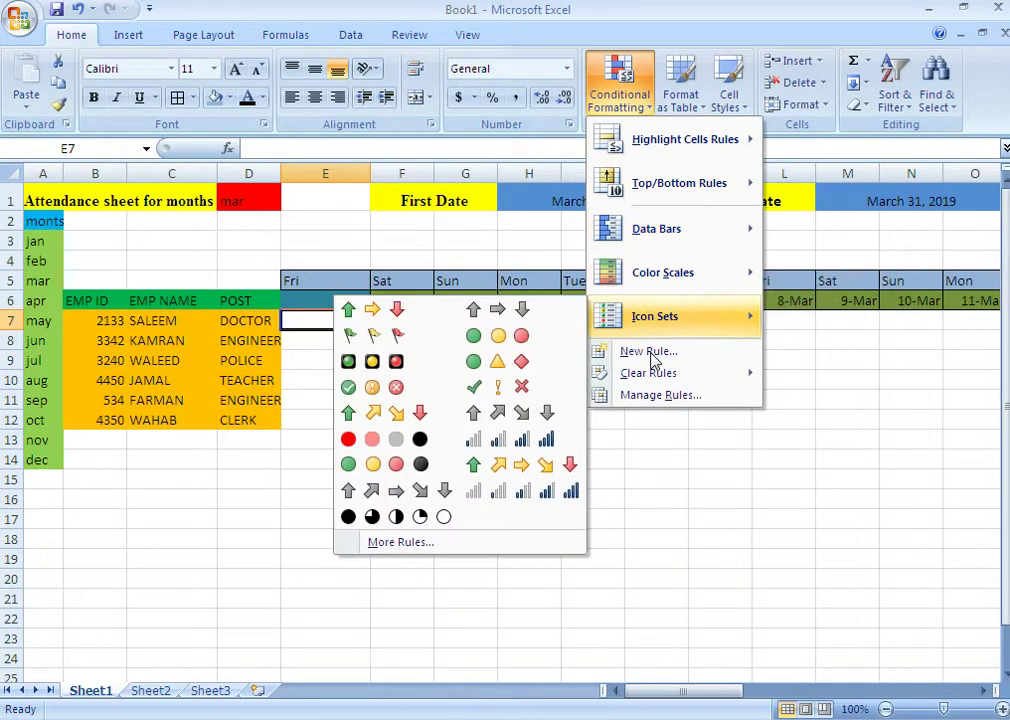
left_click(650, 354)
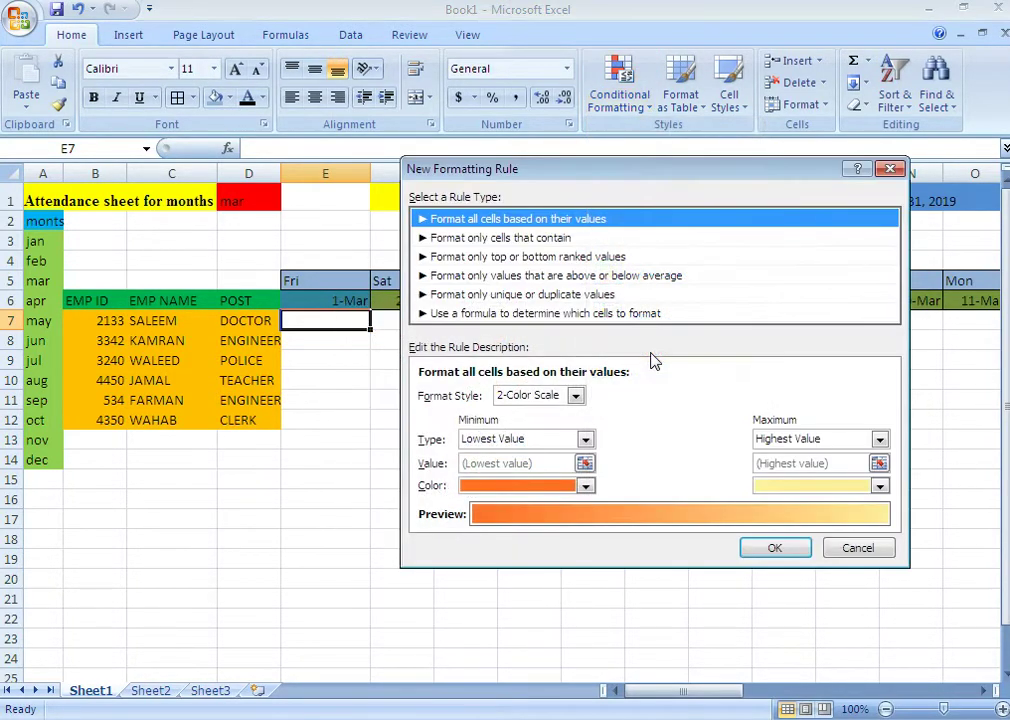
left_click(537, 314)
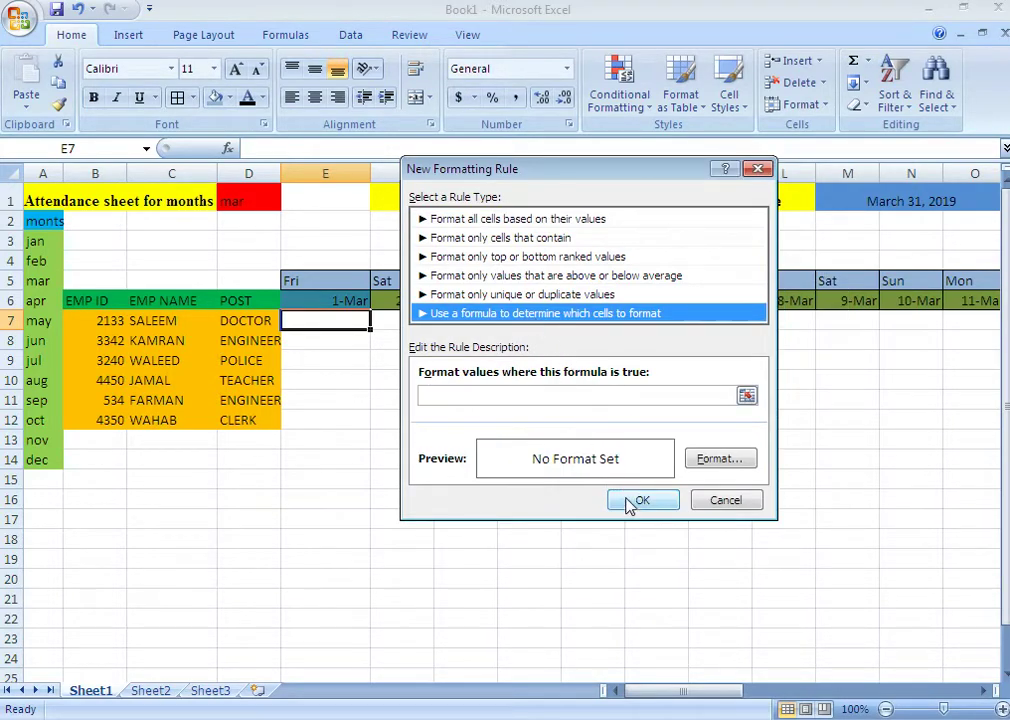
left_click(548, 395)
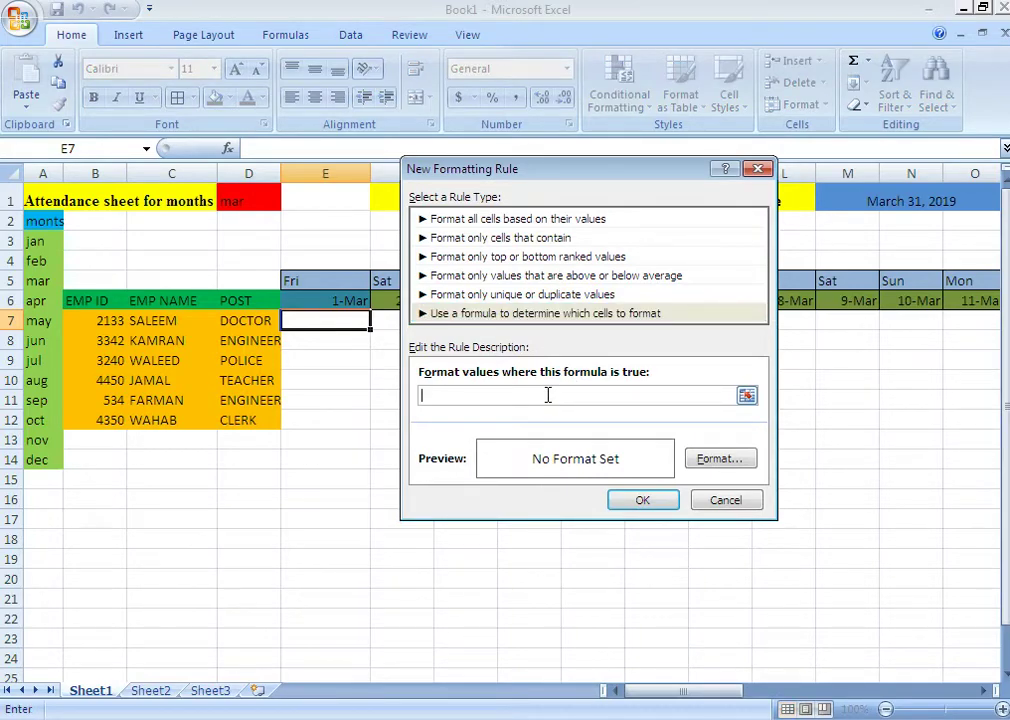
type("=or(")
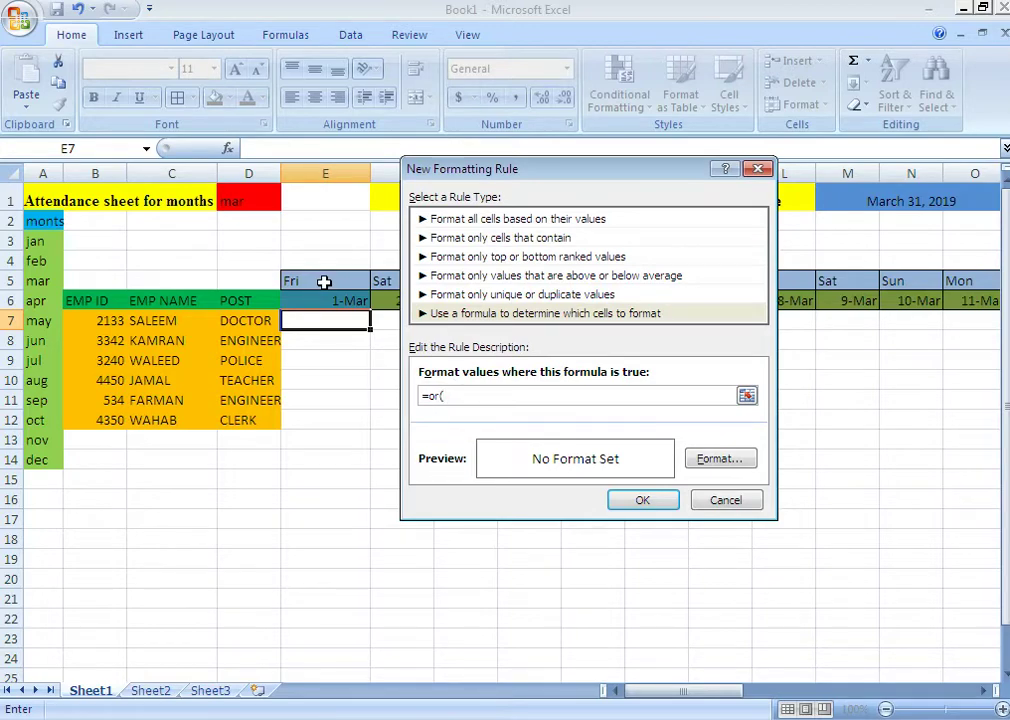
left_click(324, 283)
type("=")
type(",\"sun")
Give the rule a solid red fill format.
left_click(720, 460)
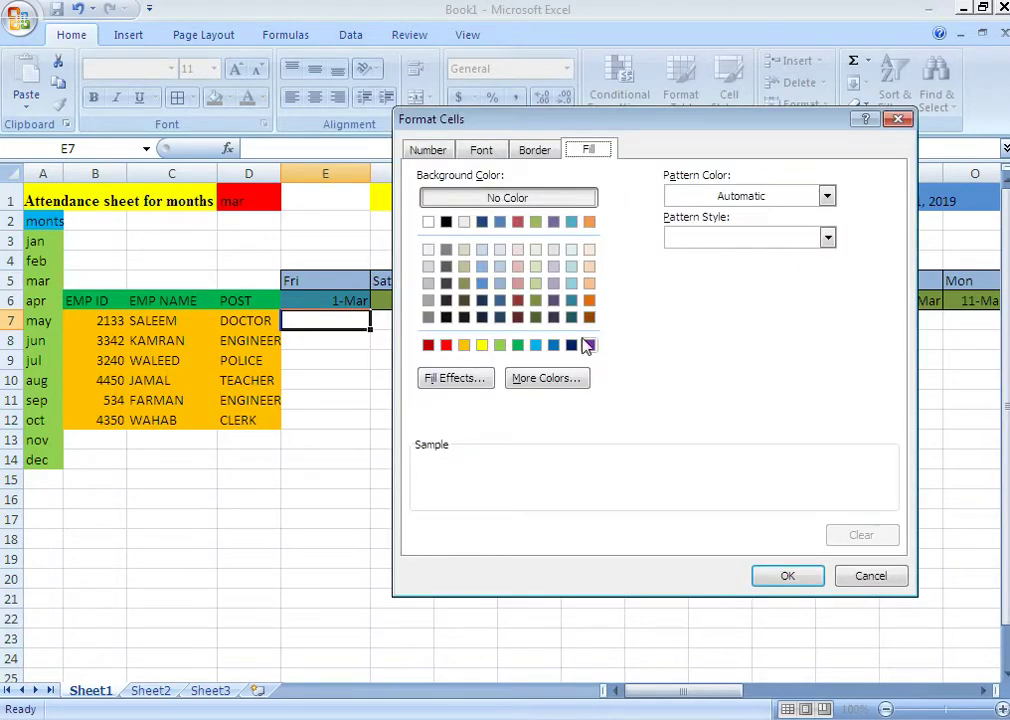
left_click(446, 345)
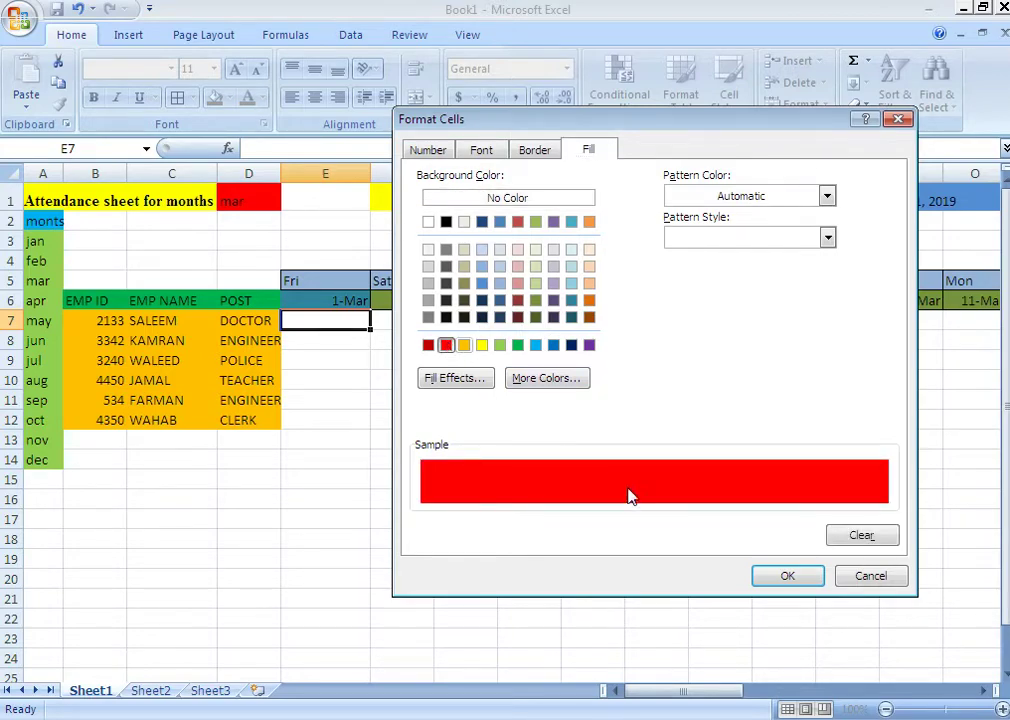
left_click(785, 576)
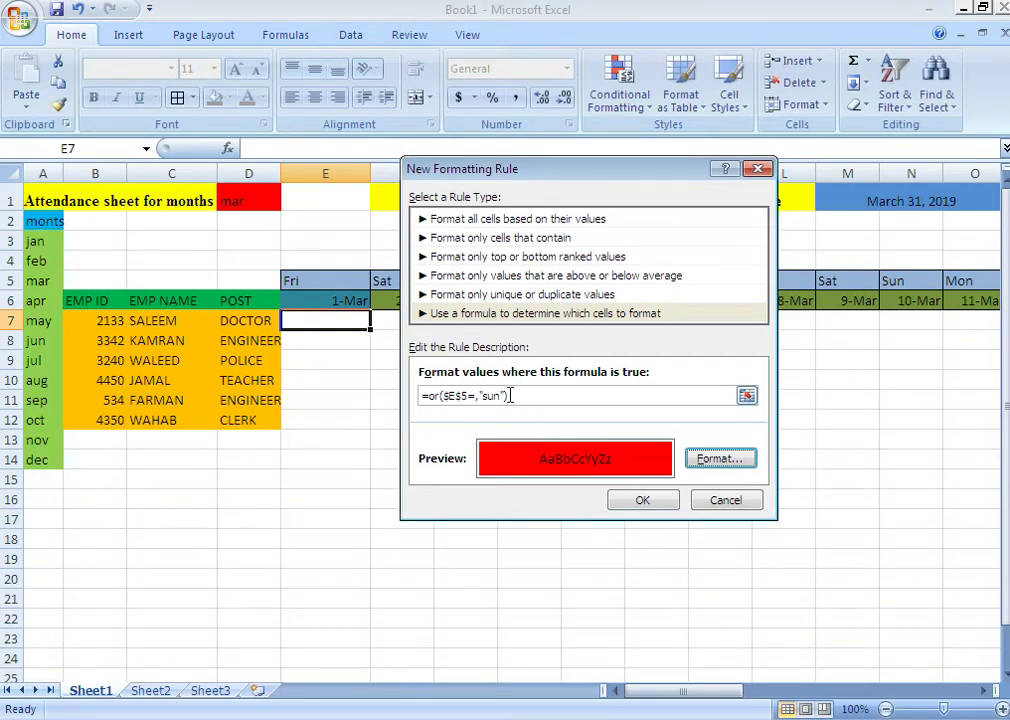
Correct the rule formula to =or(E$5="sun") and save the rule.
left_click(448, 398)
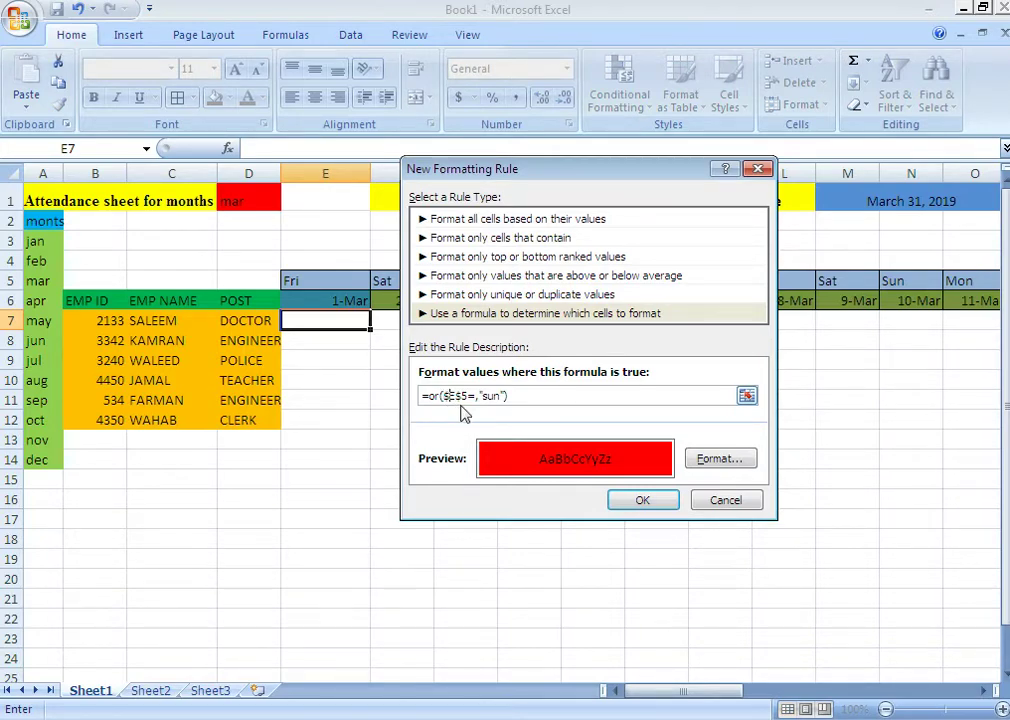
key("BackSpace")
left_click(474, 397)
key("BackSpace")
left_click(640, 502)
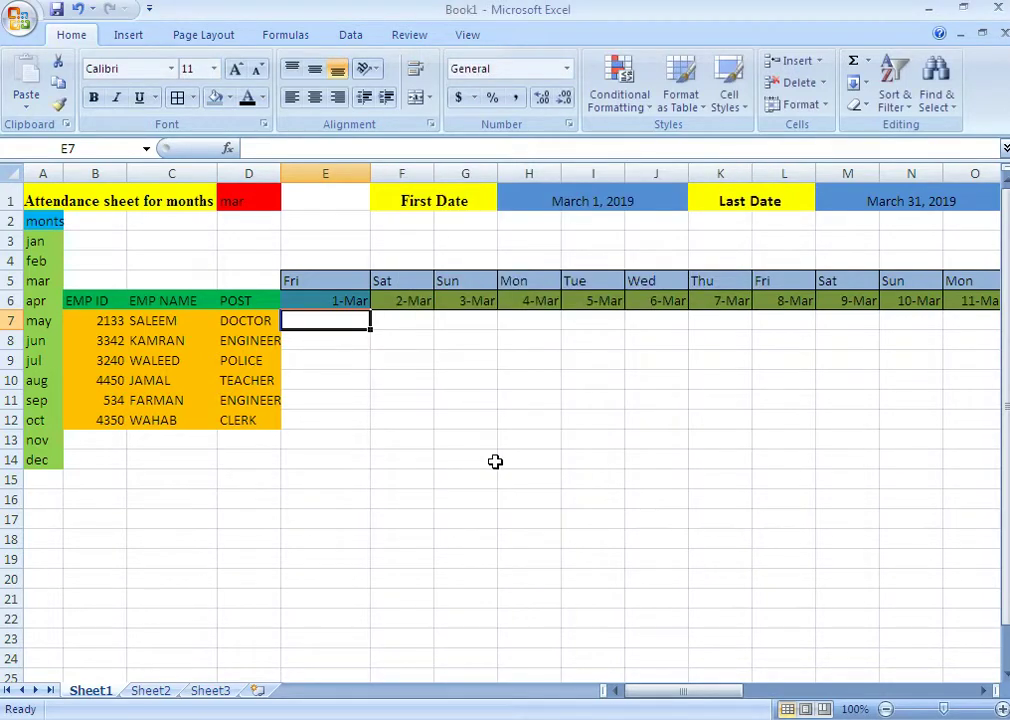
Copy E7's Sunday rule across row 7 to 31-Mar and down through row 20.
mouse_move(370, 328)
left_mouse_down()
mouse_move(720, 424)
mouse_move(1006, 337)
left_mouse_up()
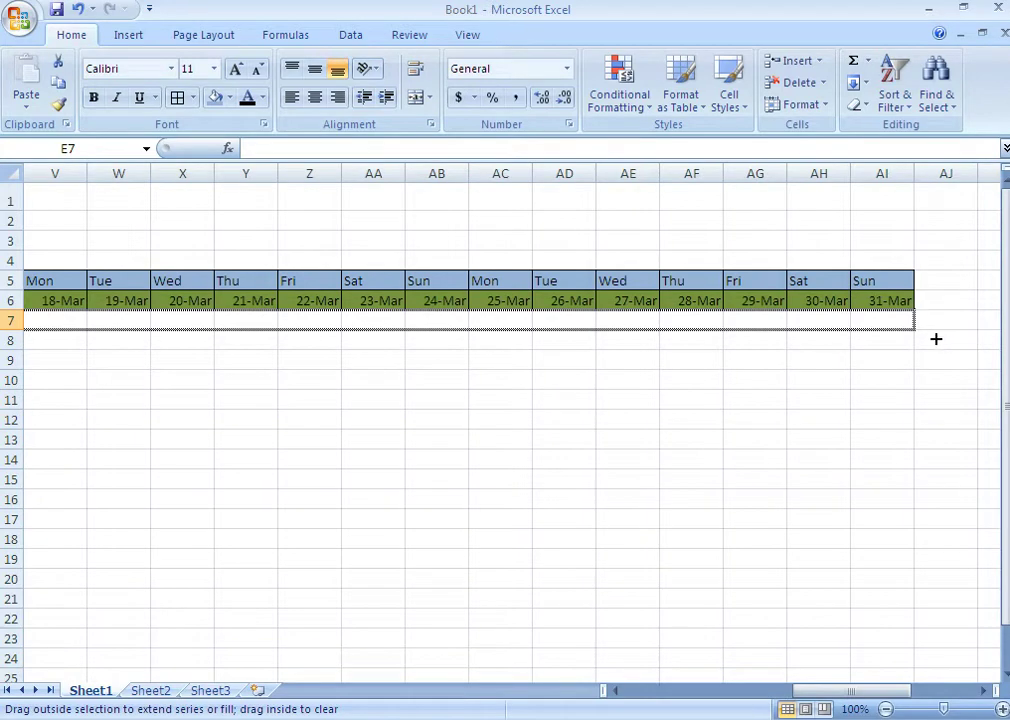
mouse_move(962, 337)
left_mouse_down()
mouse_move(930, 340)
mouse_move(877, 585)
left_mouse_up()
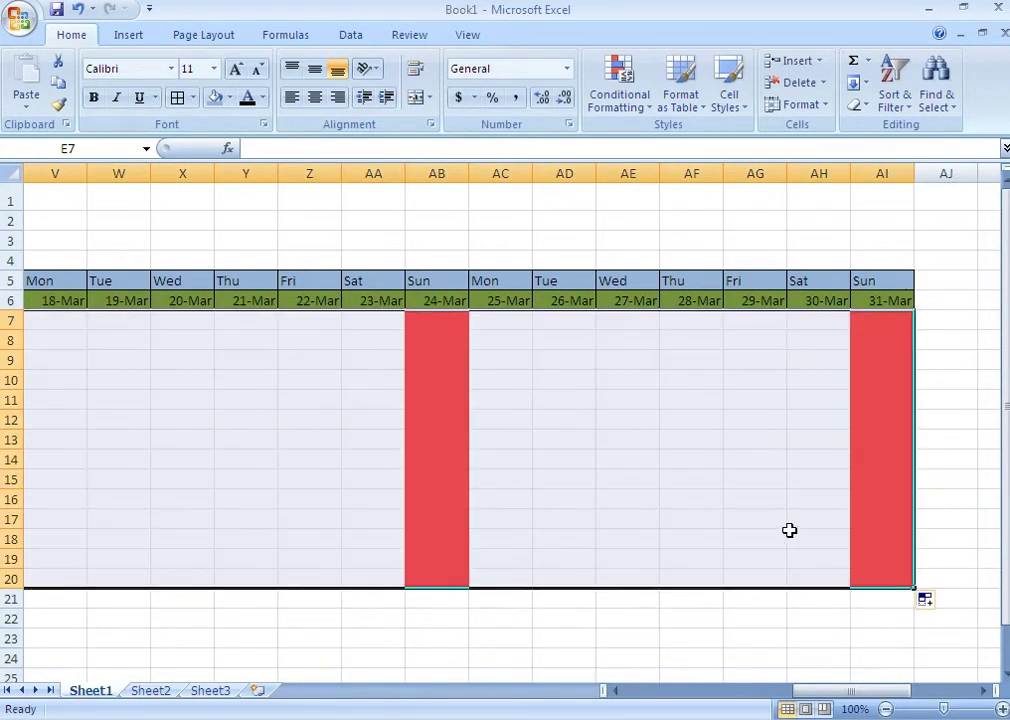
left_click(789, 535)
left_click_drag(839, 690, 650, 678)
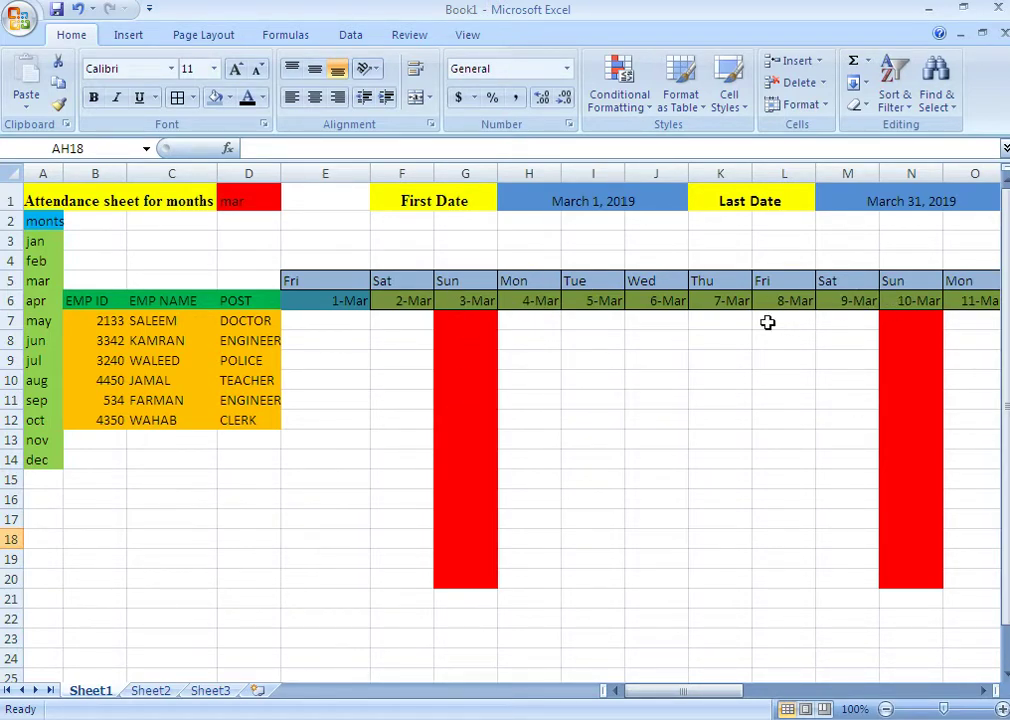
left_click(508, 434)
mouse_move(668, 690)
left_mouse_down()
mouse_move(845, 666)
mouse_move(879, 649)
left_mouse_up()
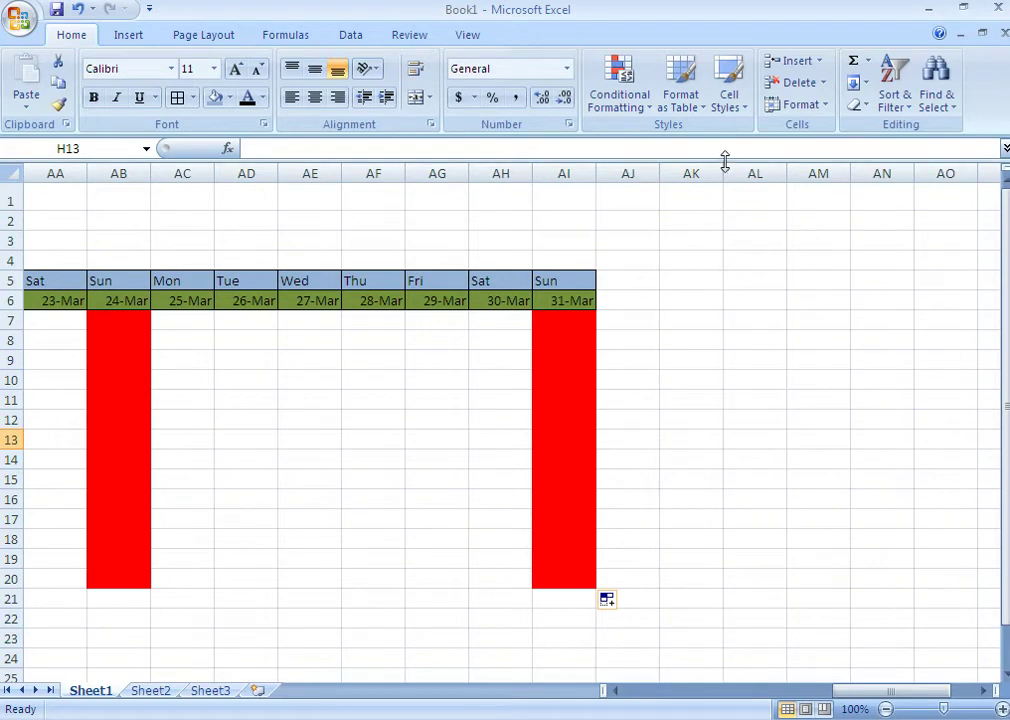
Widen column AK and adjust column AL's width.
left_click_drag(721, 172, 733, 172)
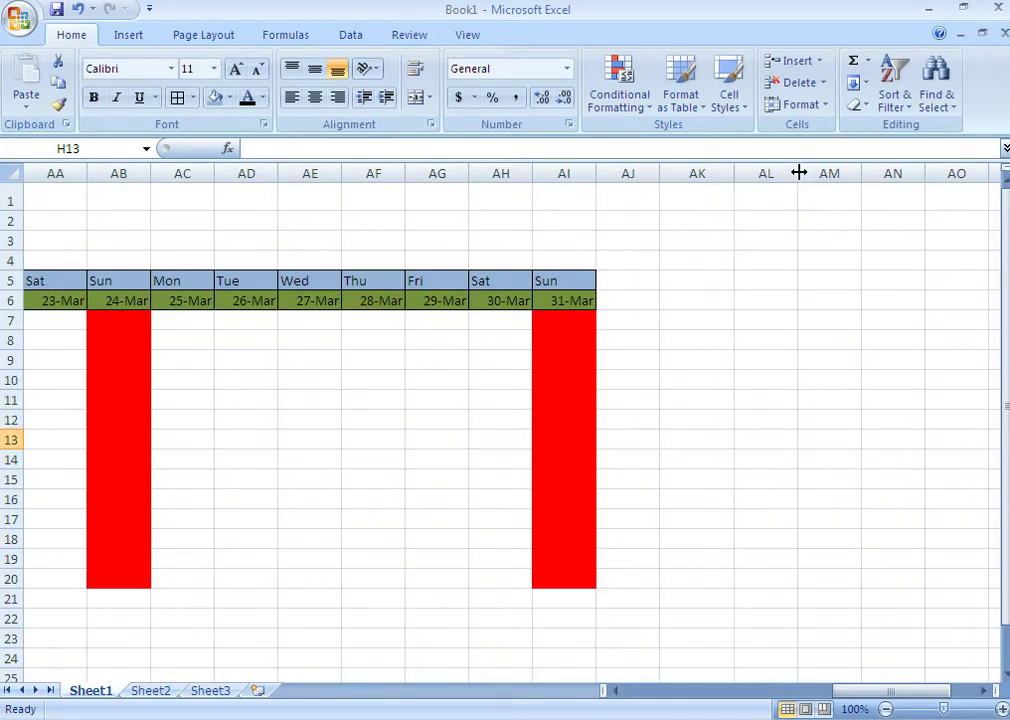
left_click_drag(799, 170, 821, 172)
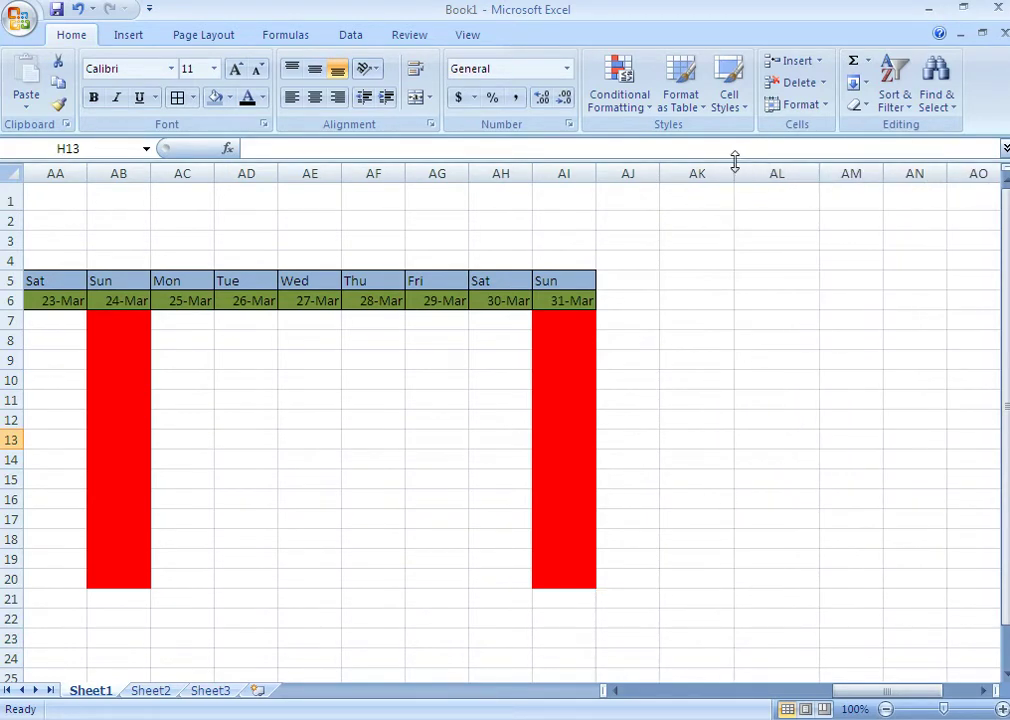
left_click_drag(733, 172, 752, 172)
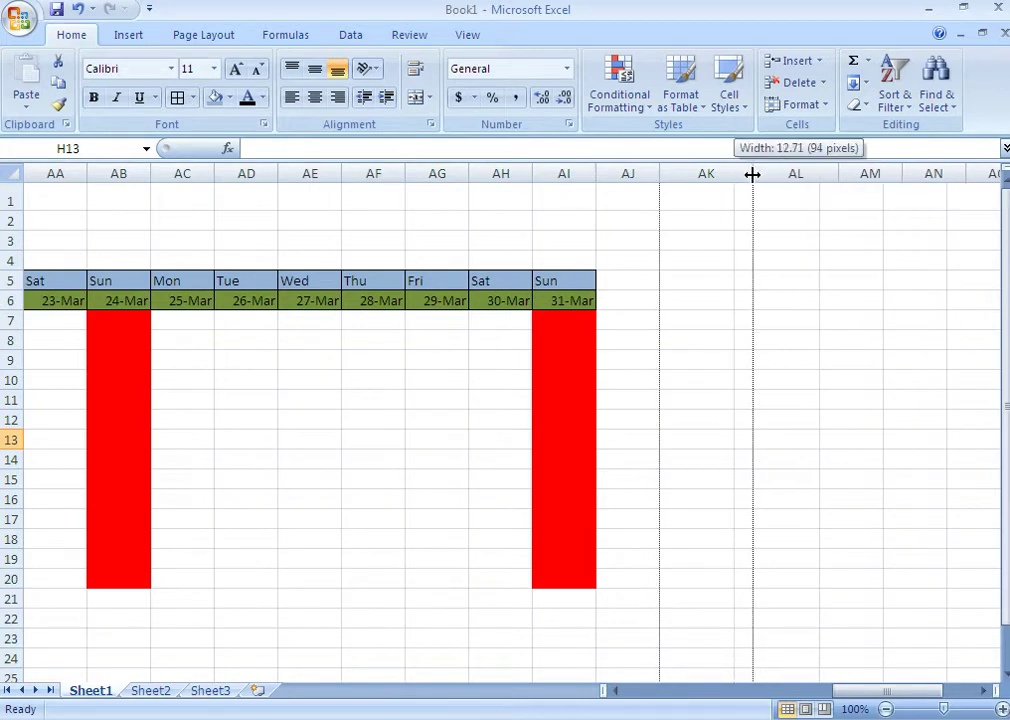
Enter the leave taken and allowed leave headings in AK5 and AL5, widening column AL.
left_click(694, 278)
type("I")
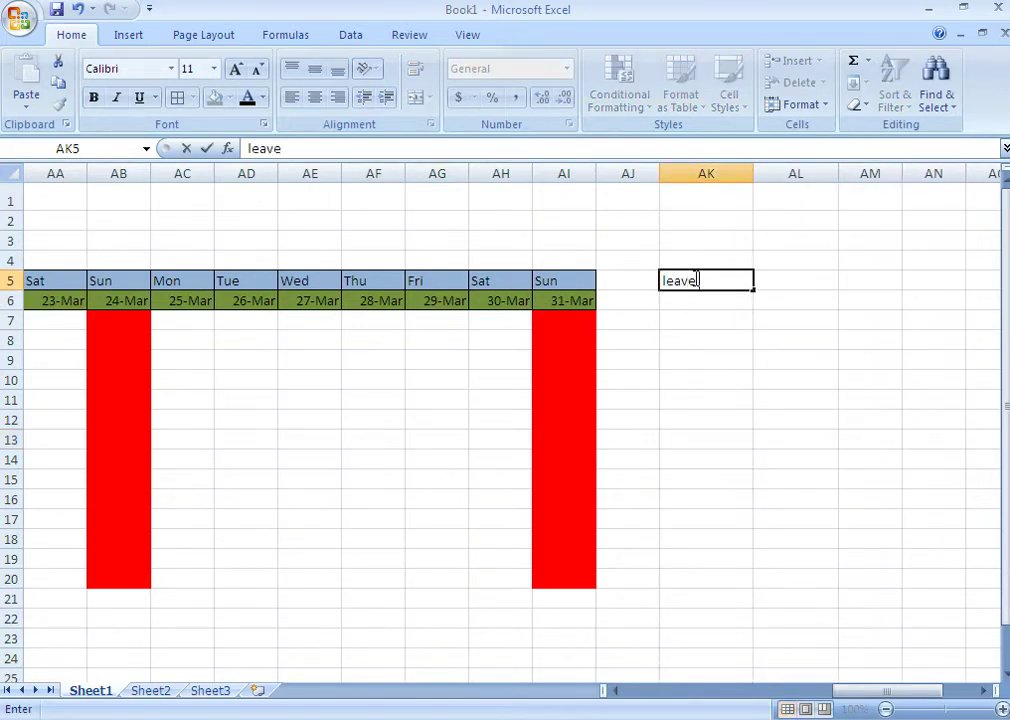
type("aken")
key("Tab")
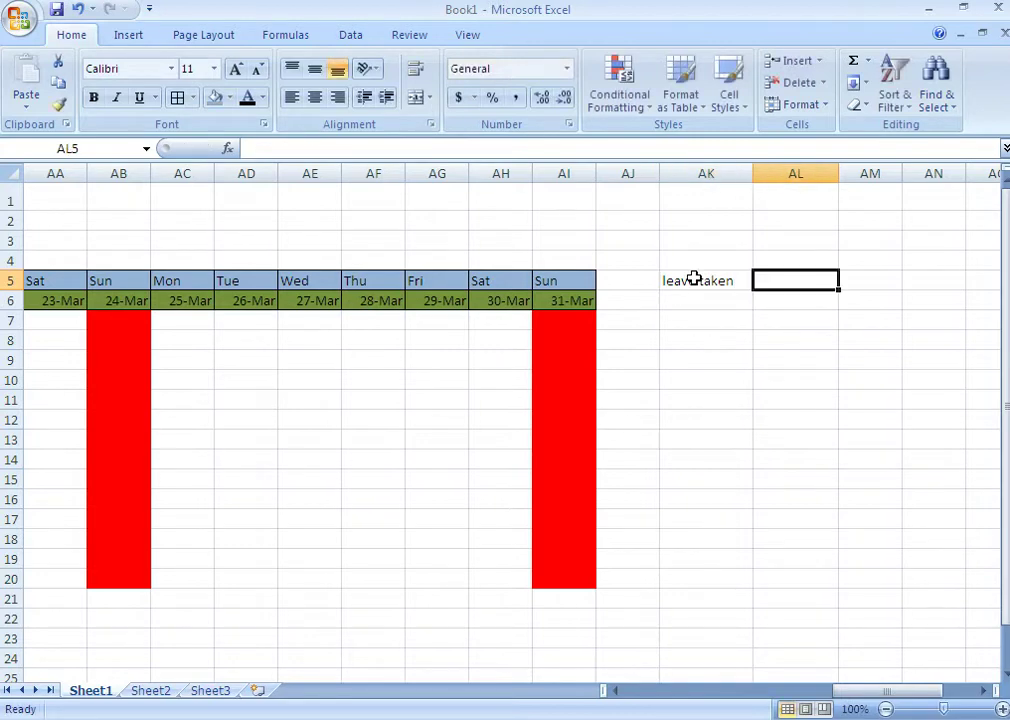
type("all")
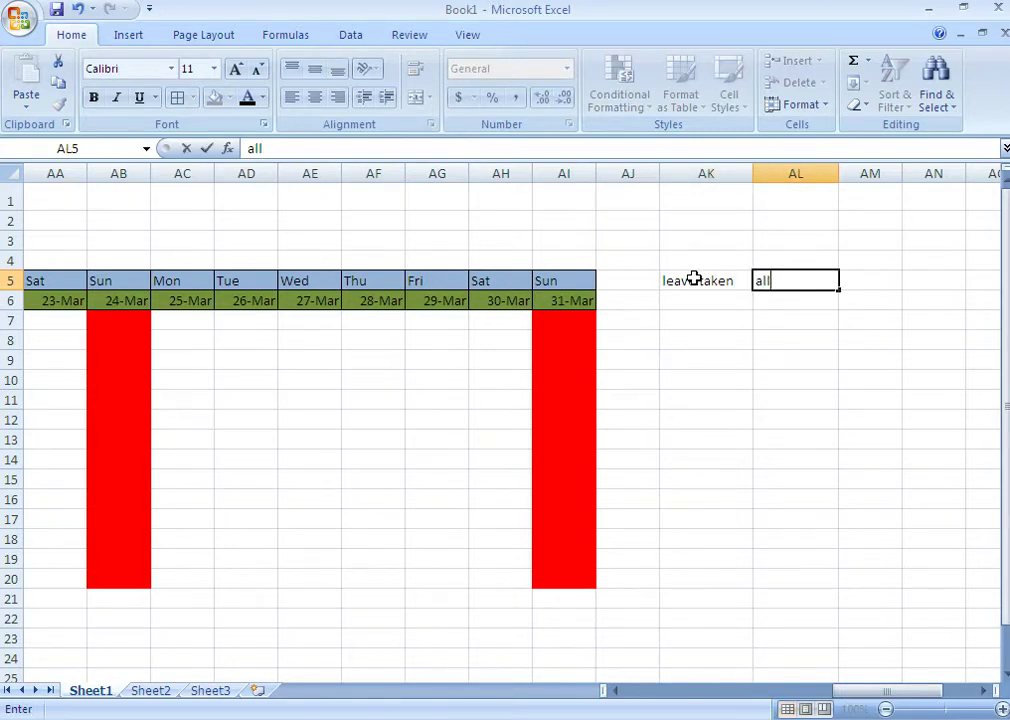
type("owed leave")
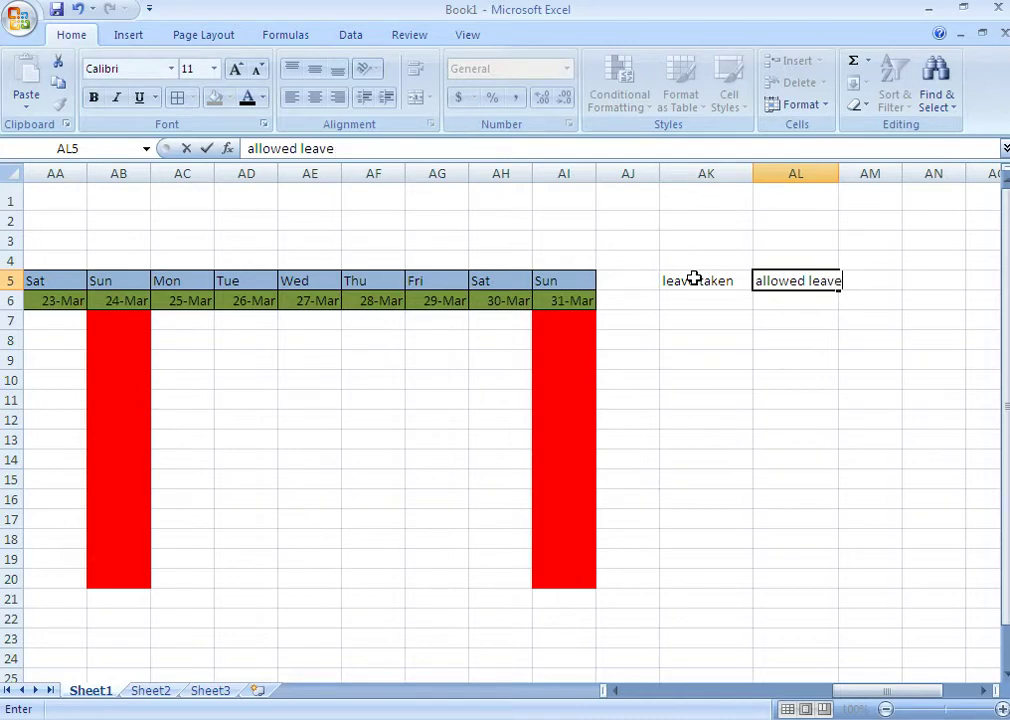
left_click(742, 298)
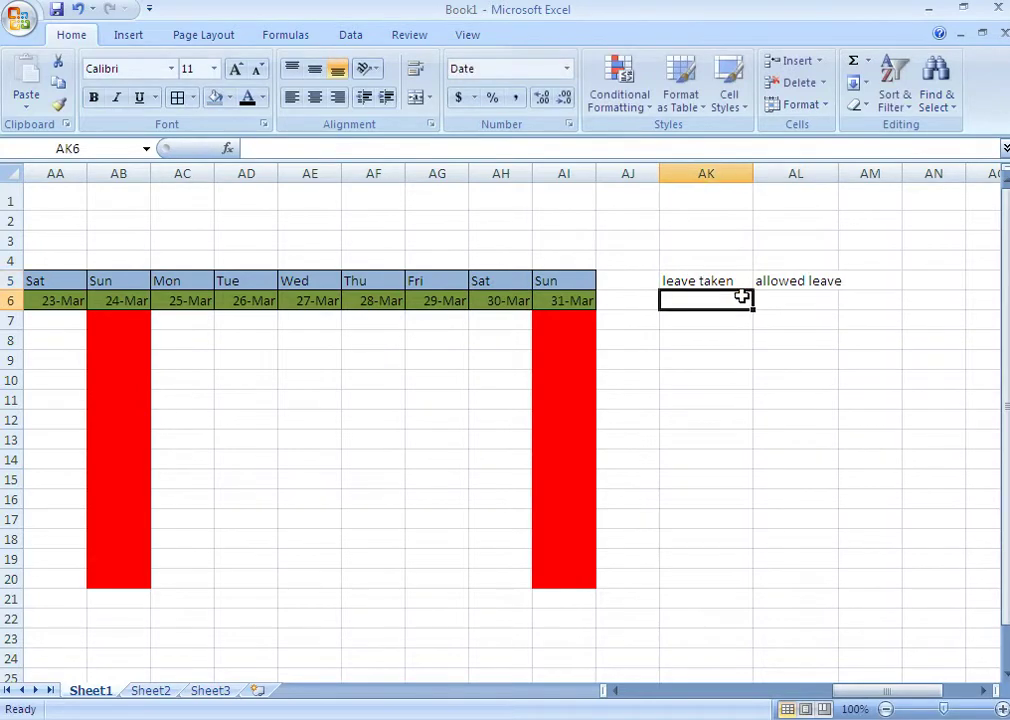
left_click_drag(840, 177, 850, 177)
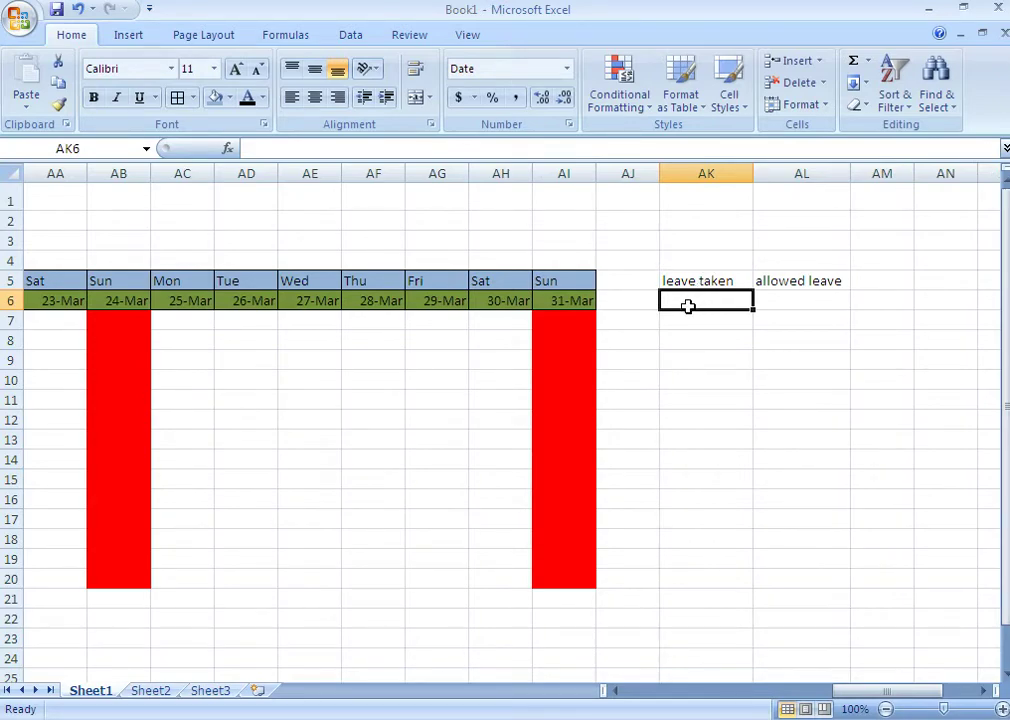
Start a COUNT formula in AK6, then erase it and abandon the entry.
type("=")
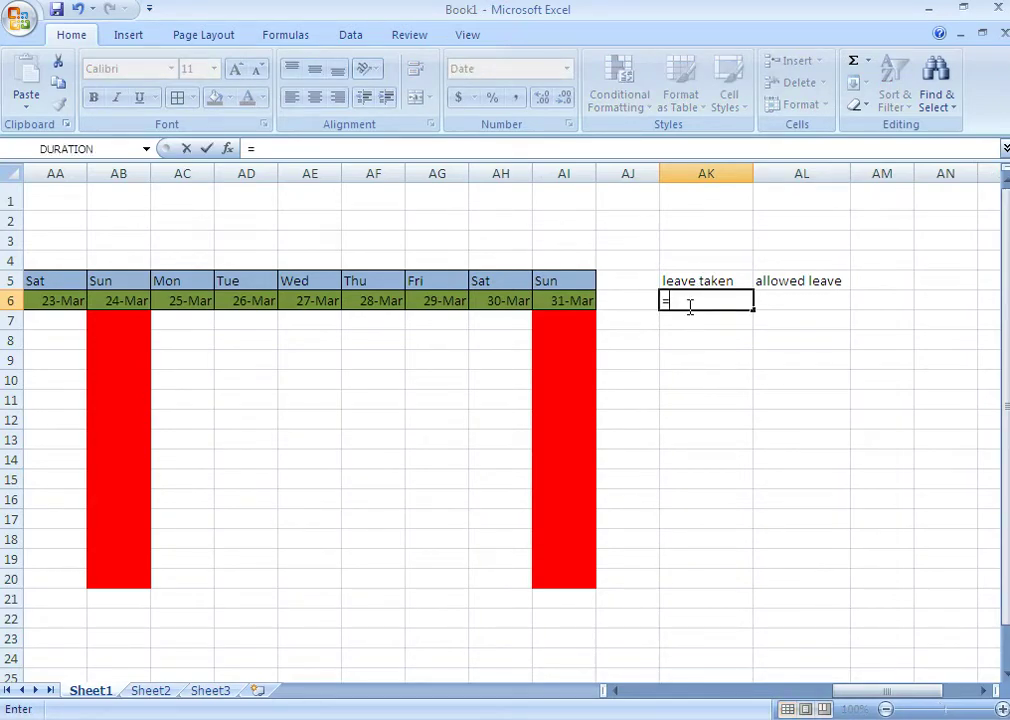
type("cou")
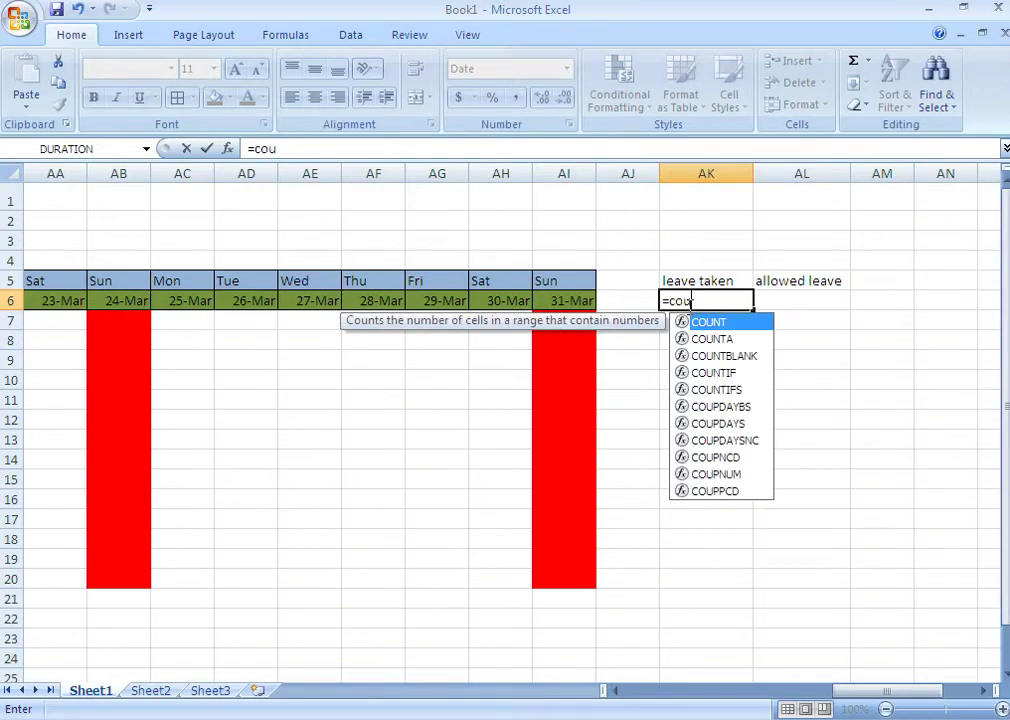
type("nt")
key("BackSpace")
key("BackSpace")
key("BackSpace")
key("BackSpace")
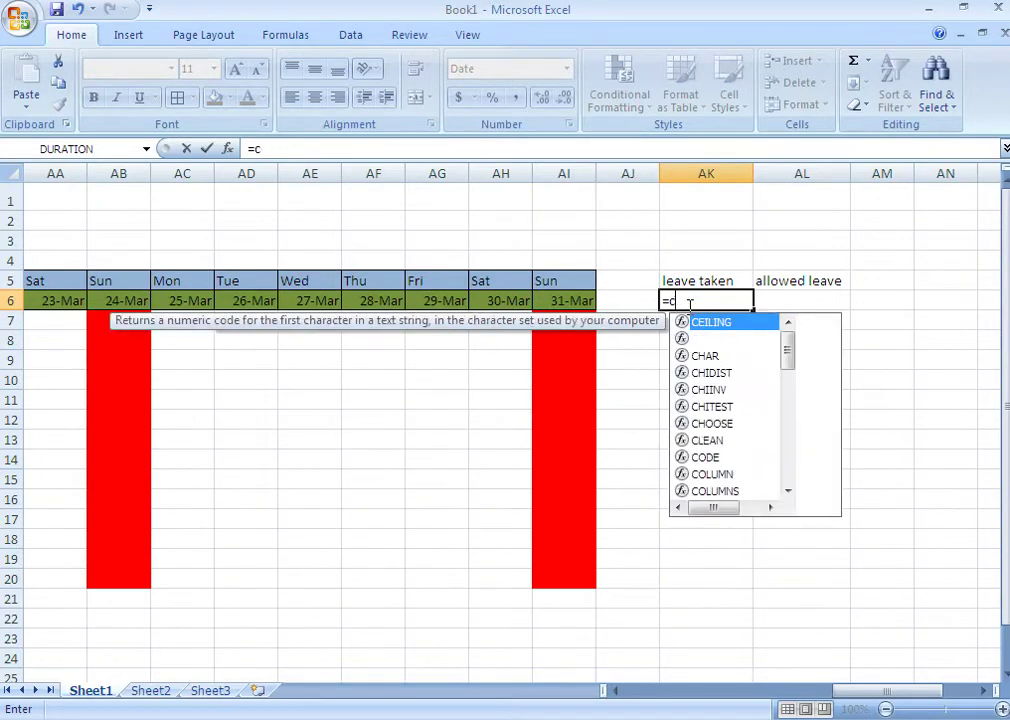
key("BackSpace")
key("BackSpace")
left_click(699, 356)
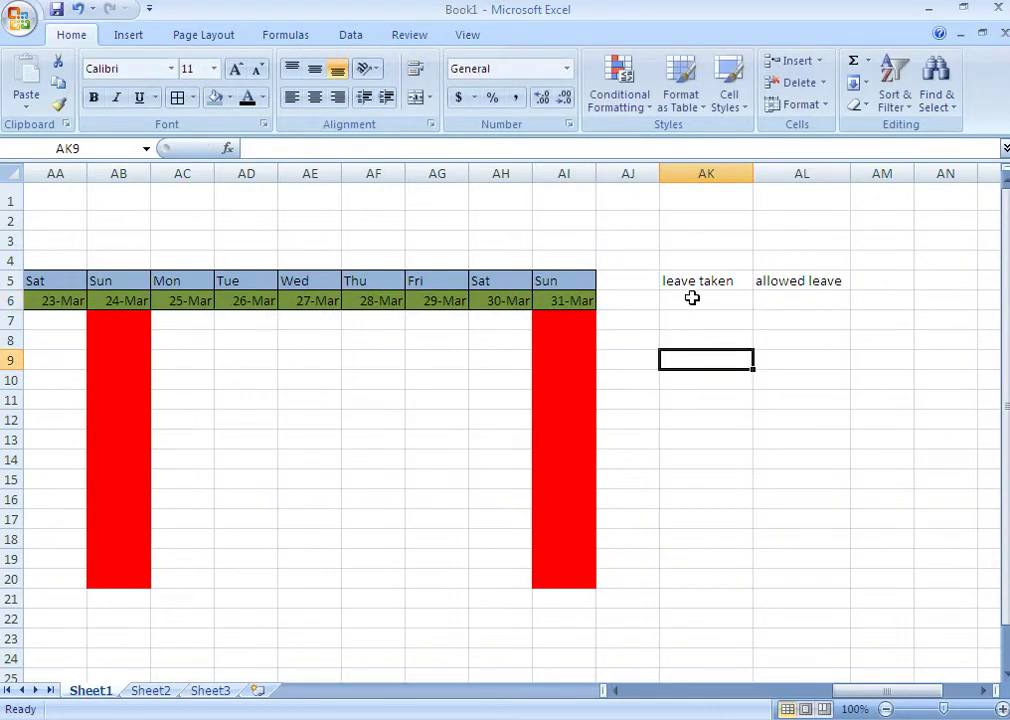
Fill the header cells AK5:AN5 with orange.
left_click_drag(692, 286, 922, 286)
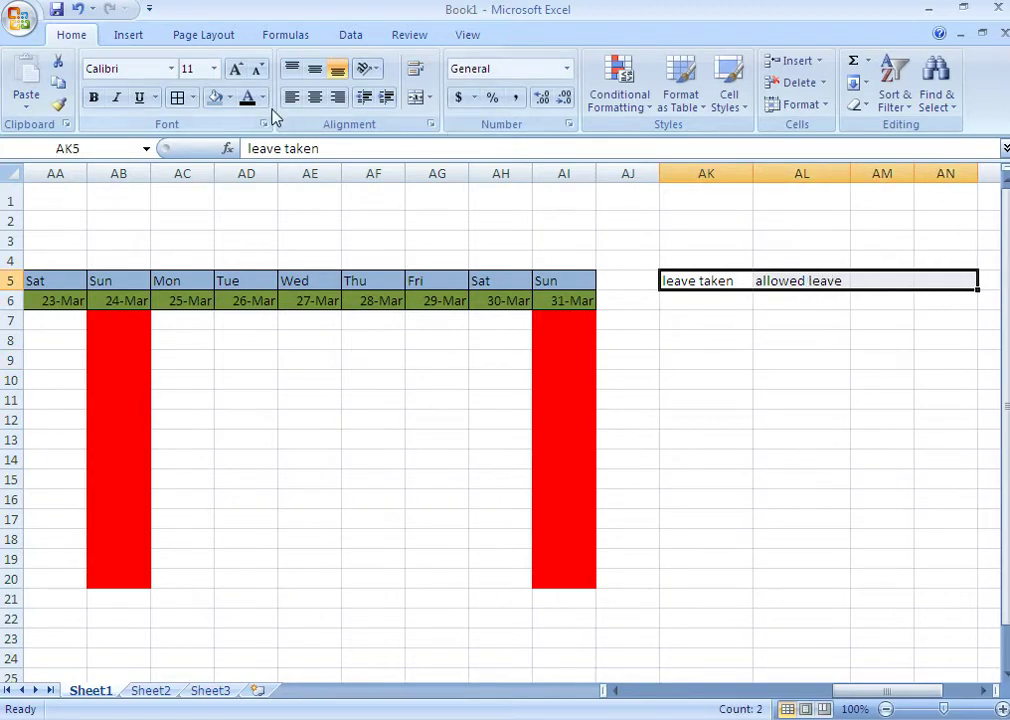
left_click(230, 98)
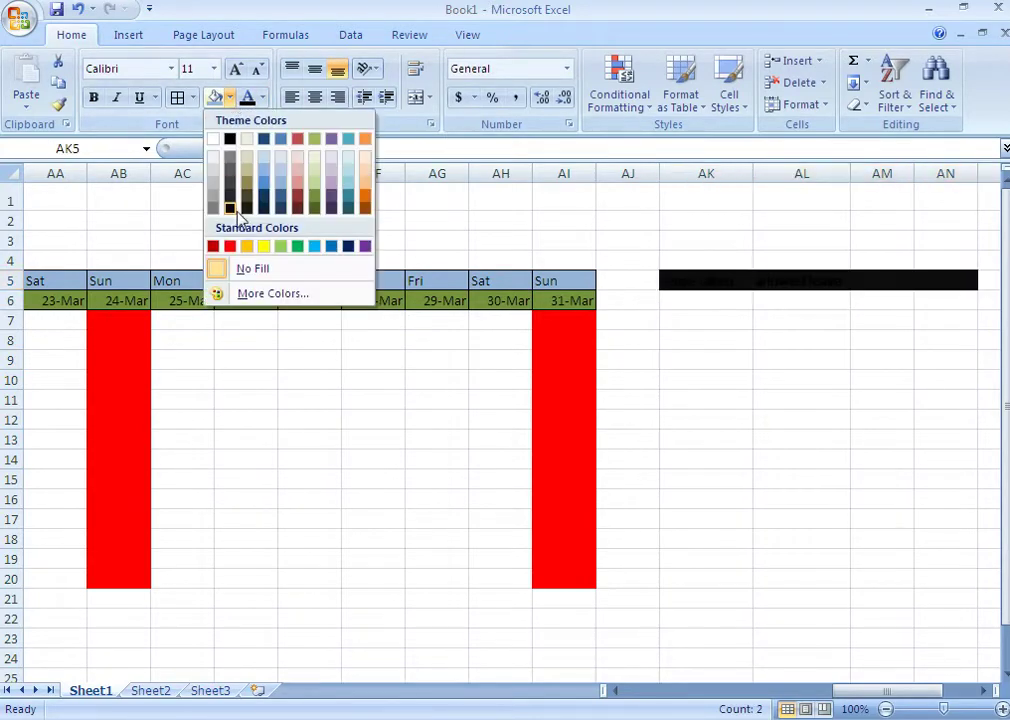
left_click(247, 248)
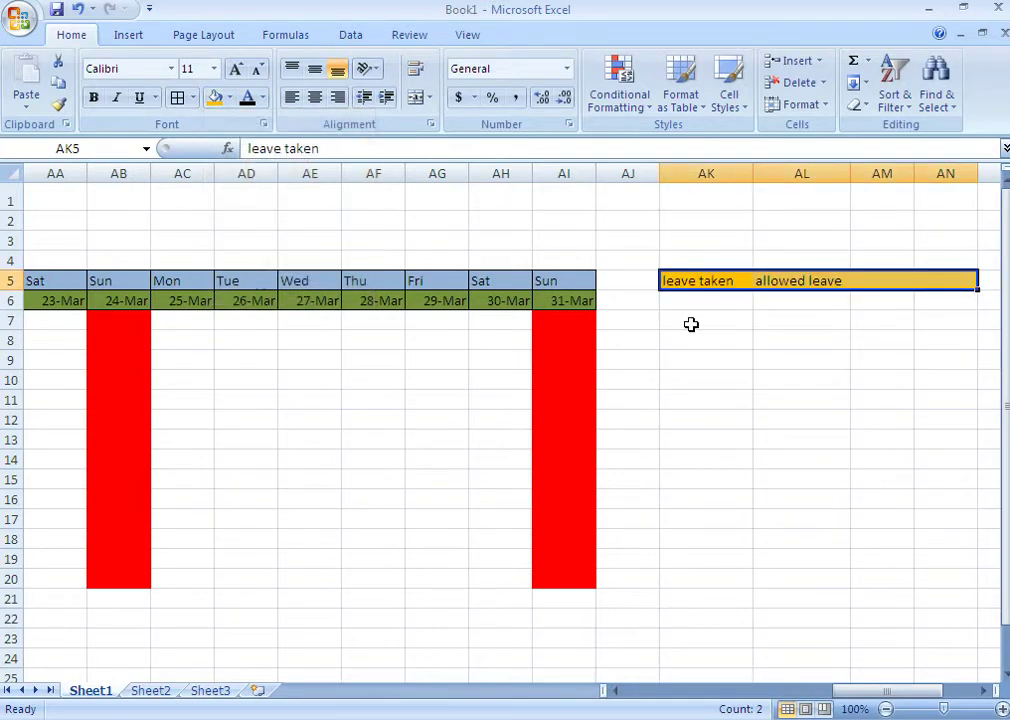
left_click(716, 304)
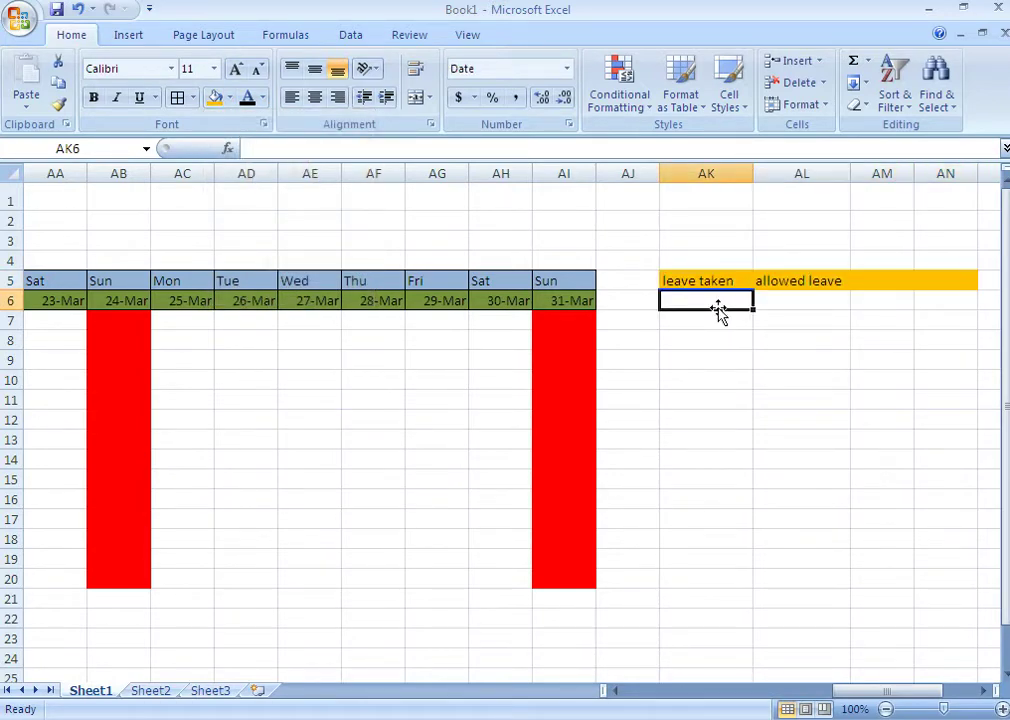
Enter =COUNTIF(E7:AI7,"l") in AK6 to count leave marks across row 7.
type("=")
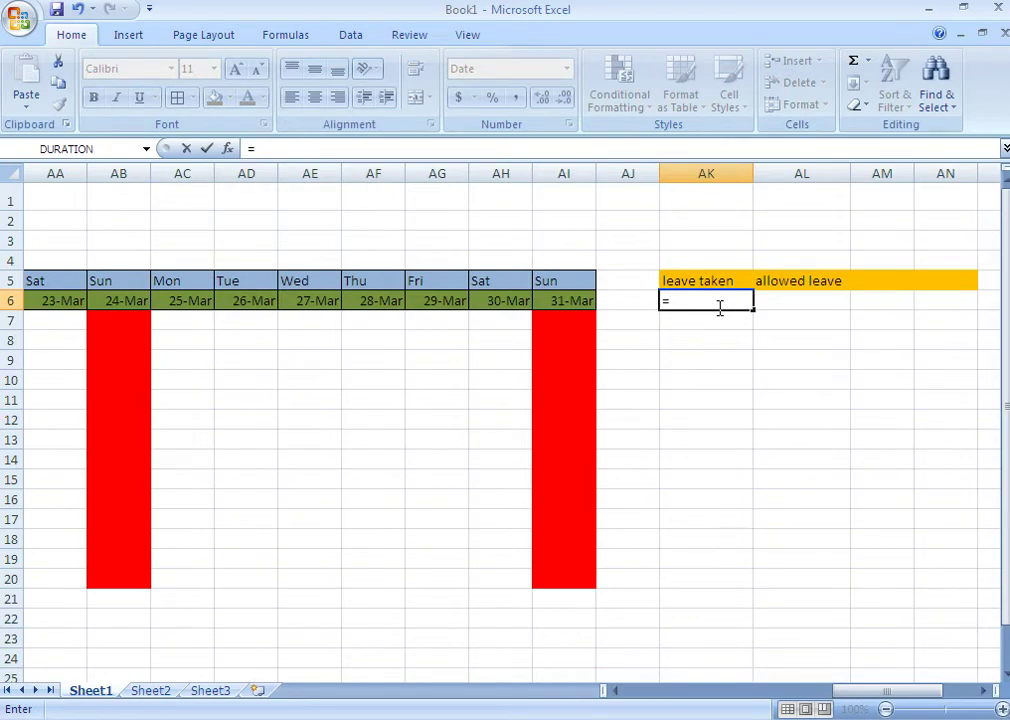
type("countib")
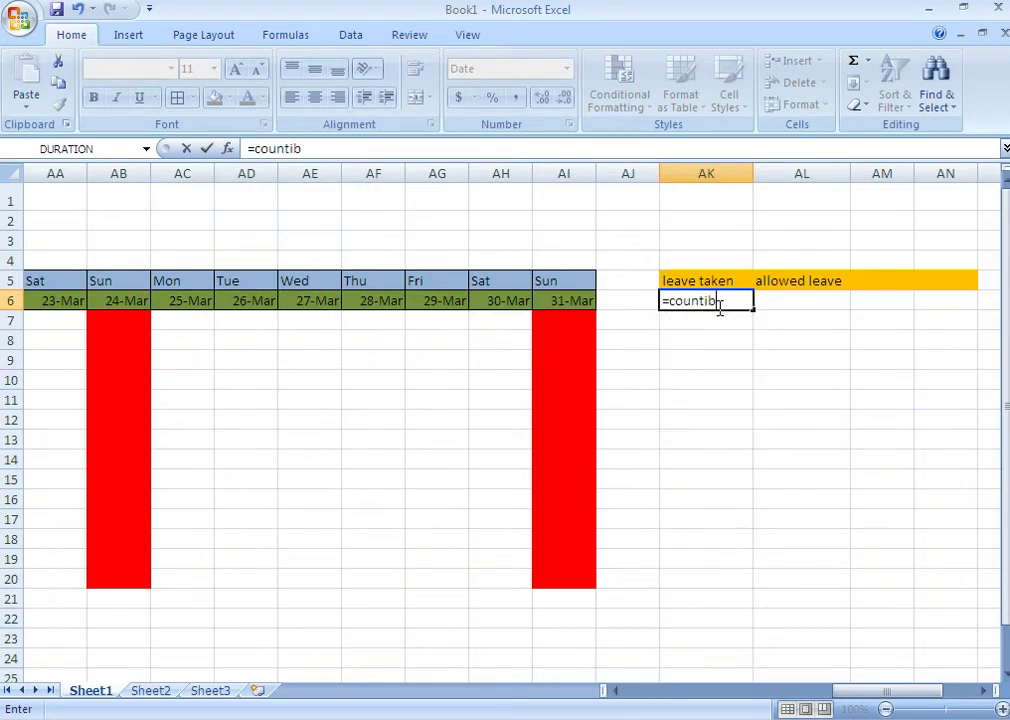
key("BackSpace")
type("f")
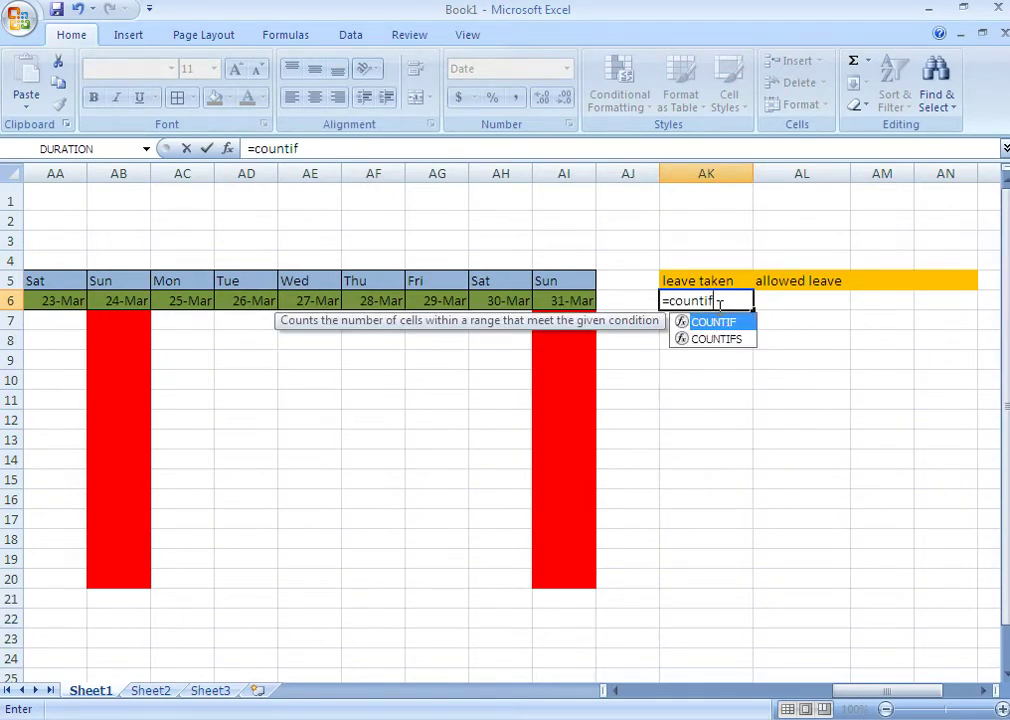
type("(")
mouse_move(582, 320)
left_mouse_down()
mouse_move(169, 300)
mouse_move(14, 320)
left_mouse_up()
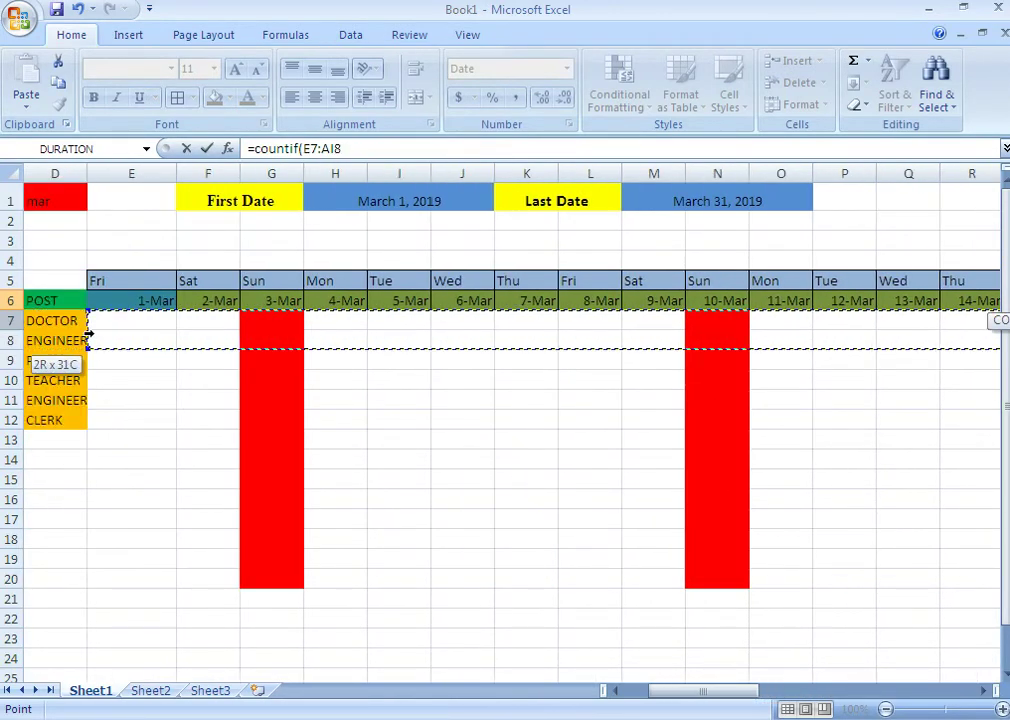
left_click_drag(14, 320, 110, 326)
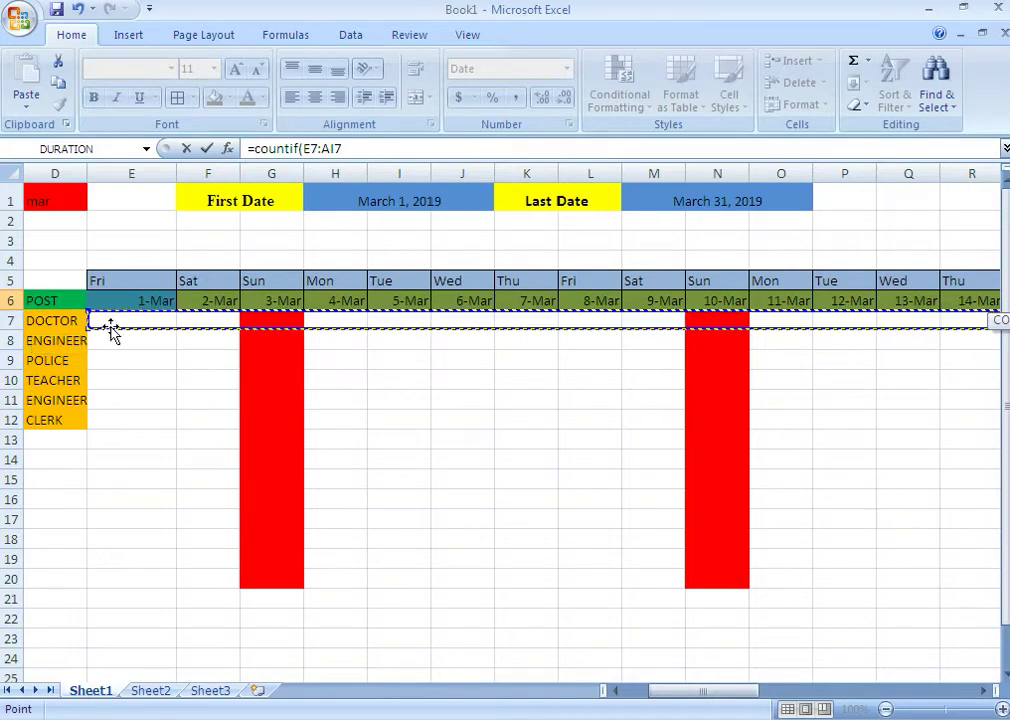
left_click(345, 148)
type(",\"l")
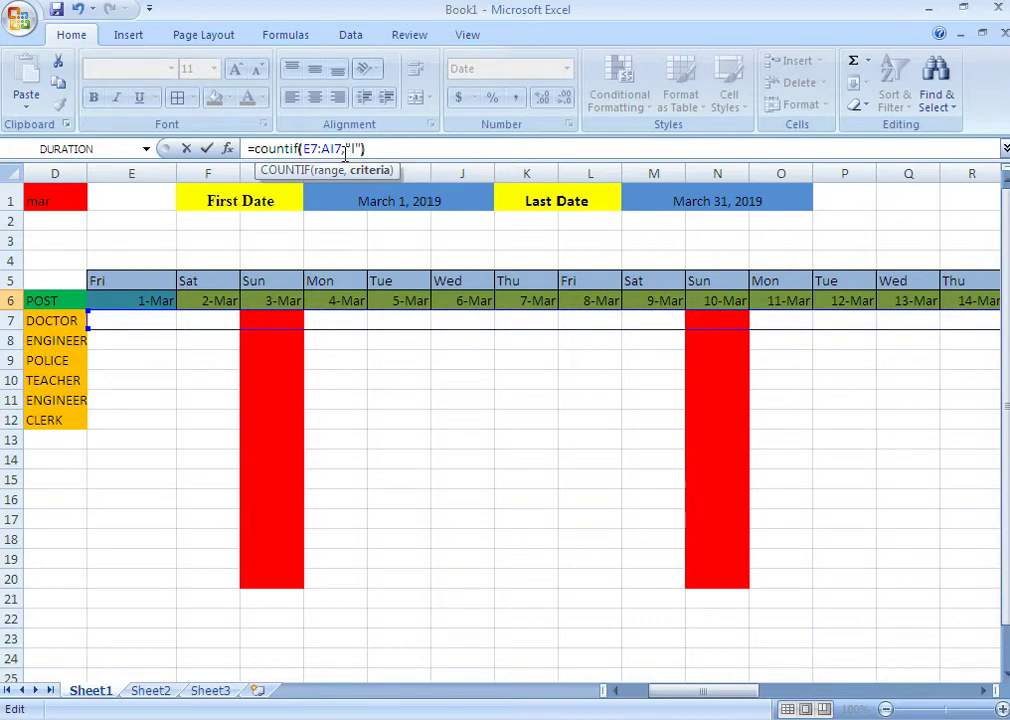
key("Return")
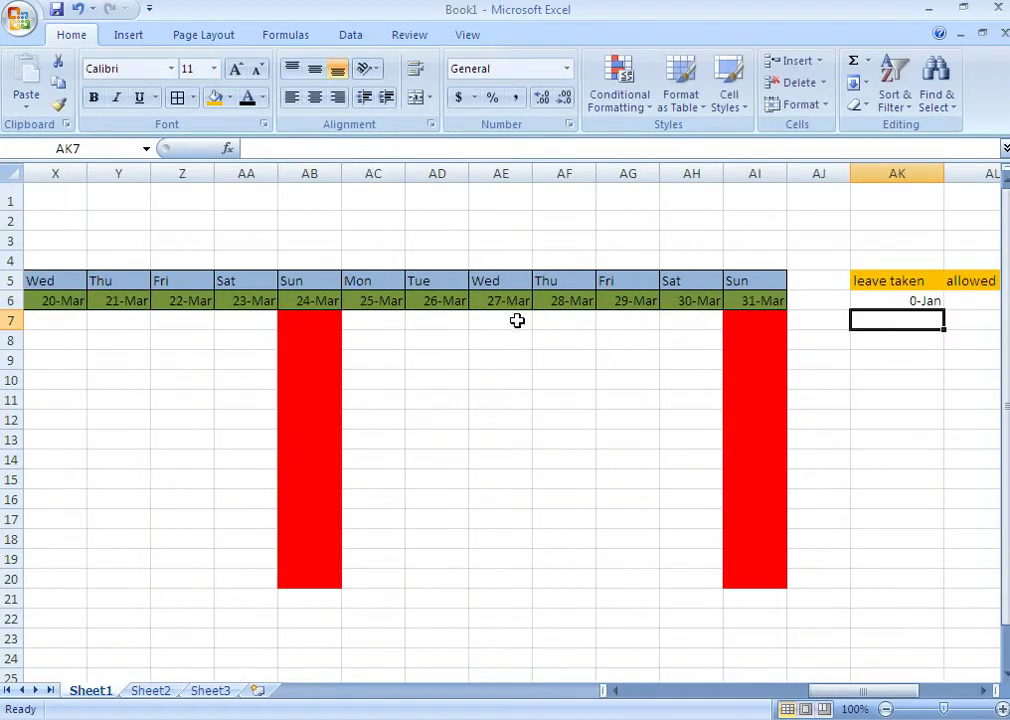
left_click(520, 322)
Mark 27-Mar (AE7) as leave with l, checking the date cell above it.
type("l")
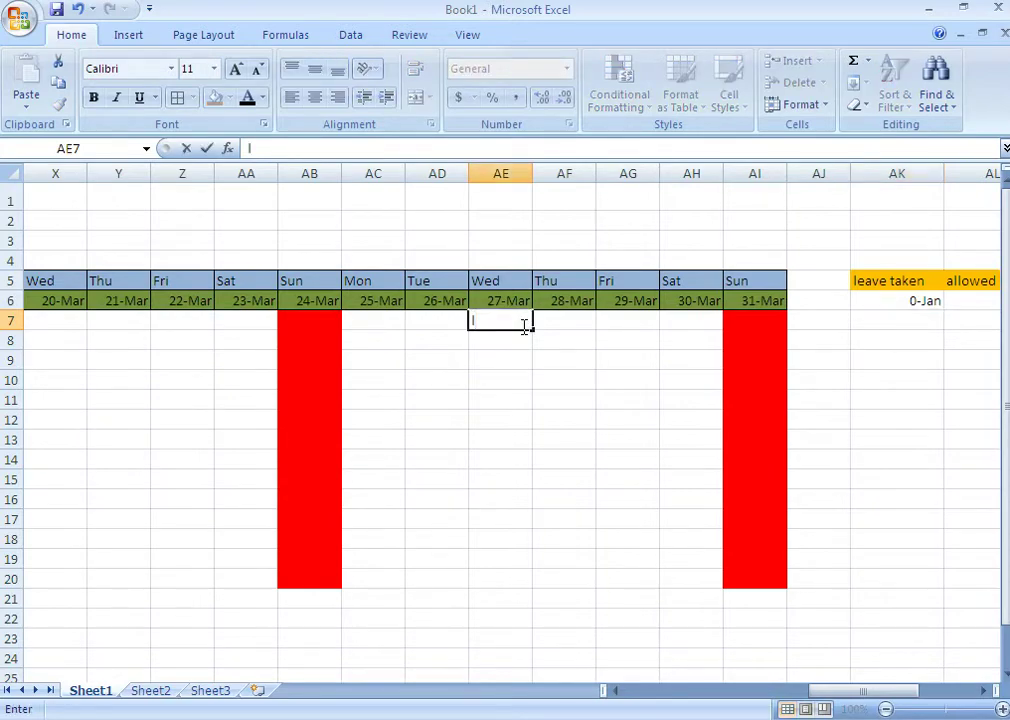
key("Return")
left_click(521, 324)
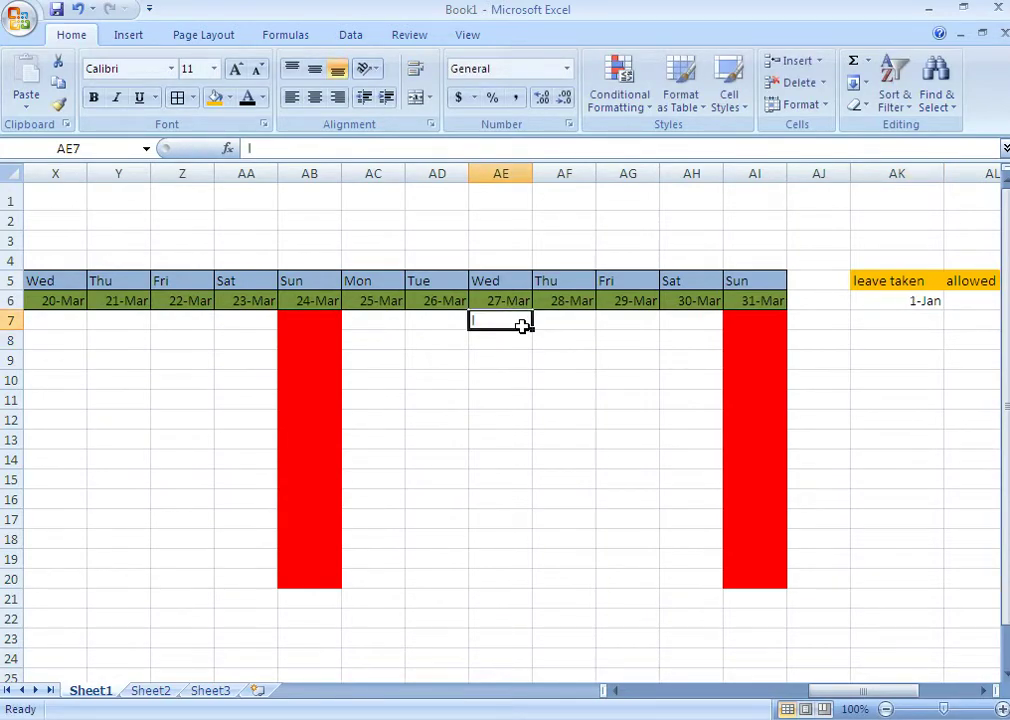
key("Return")
left_click(521, 324)
key("Up")
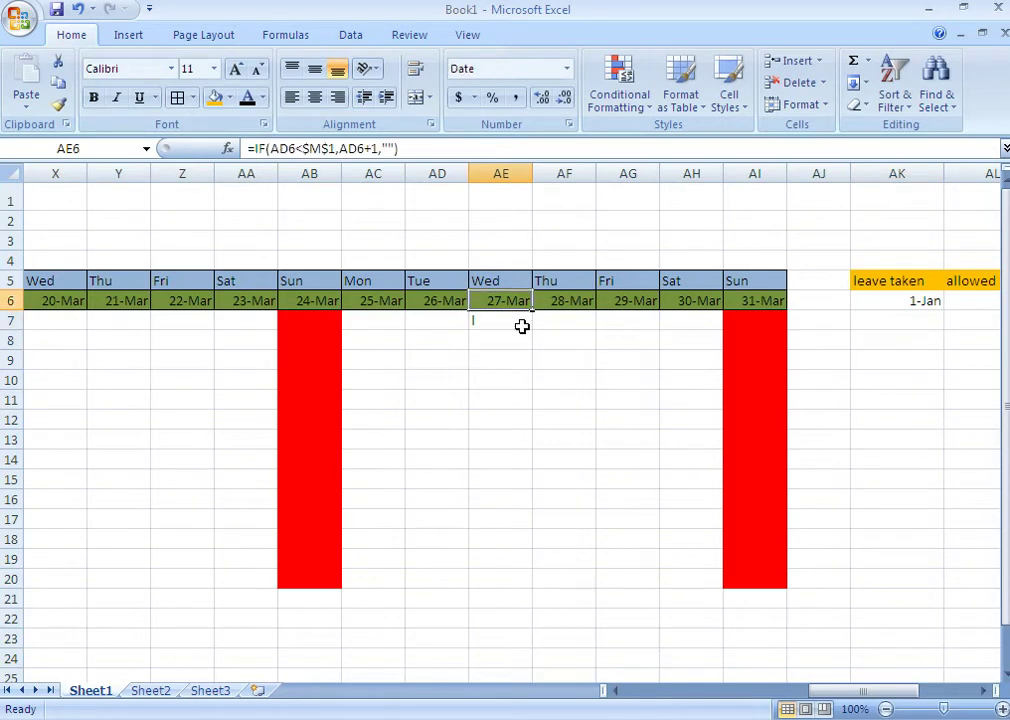
left_click(521, 325)
type("l")
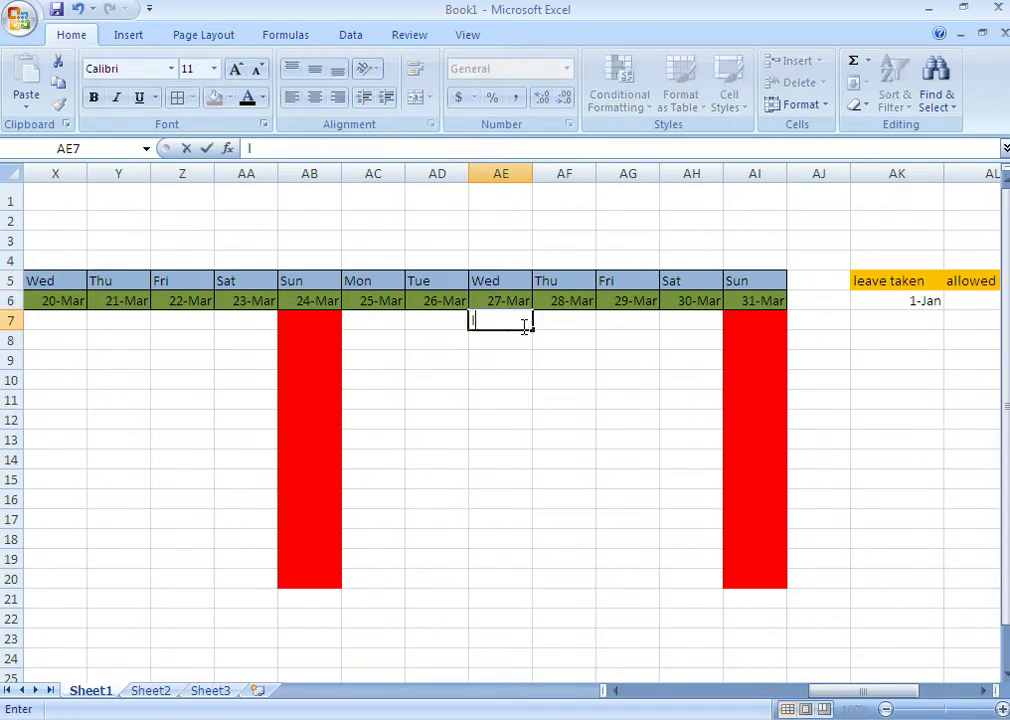
key("Return")
Enter l leave marks in AD7 and under 29-Mar in row 7.
left_click(521, 325)
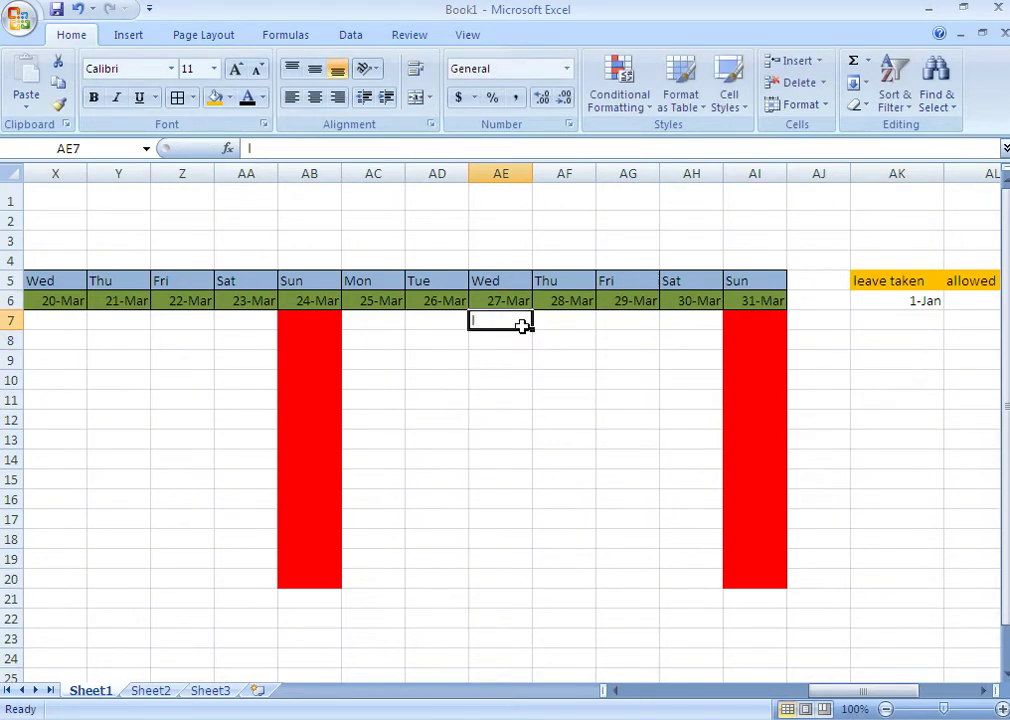
key("Return")
key("Left")
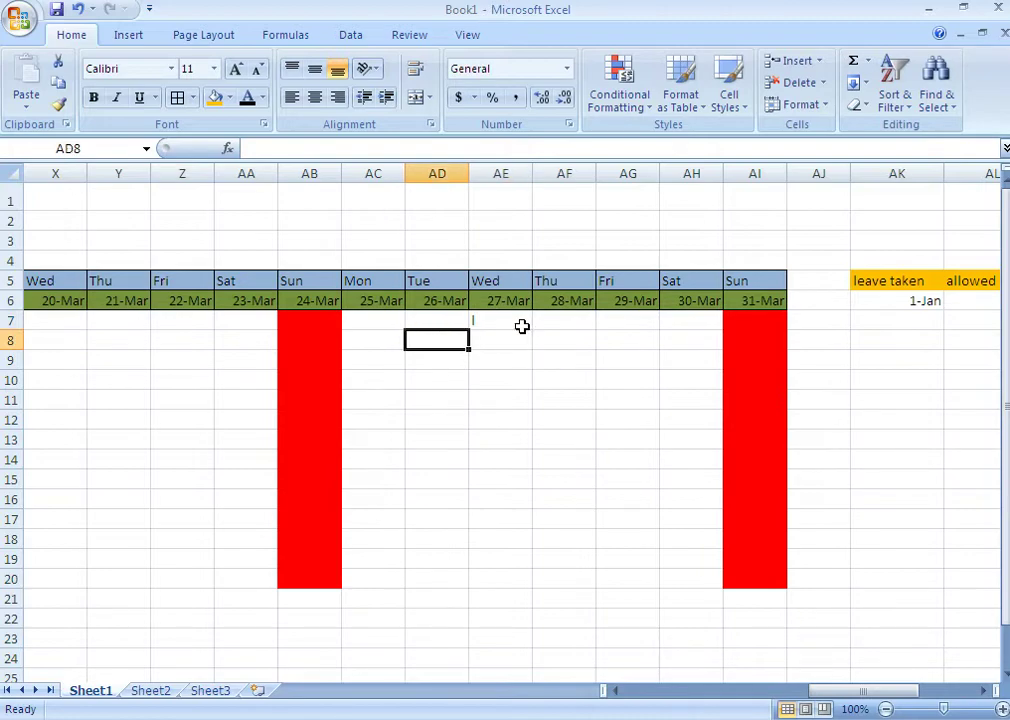
key("Up")
type("l")
key("Return")
key("Up")
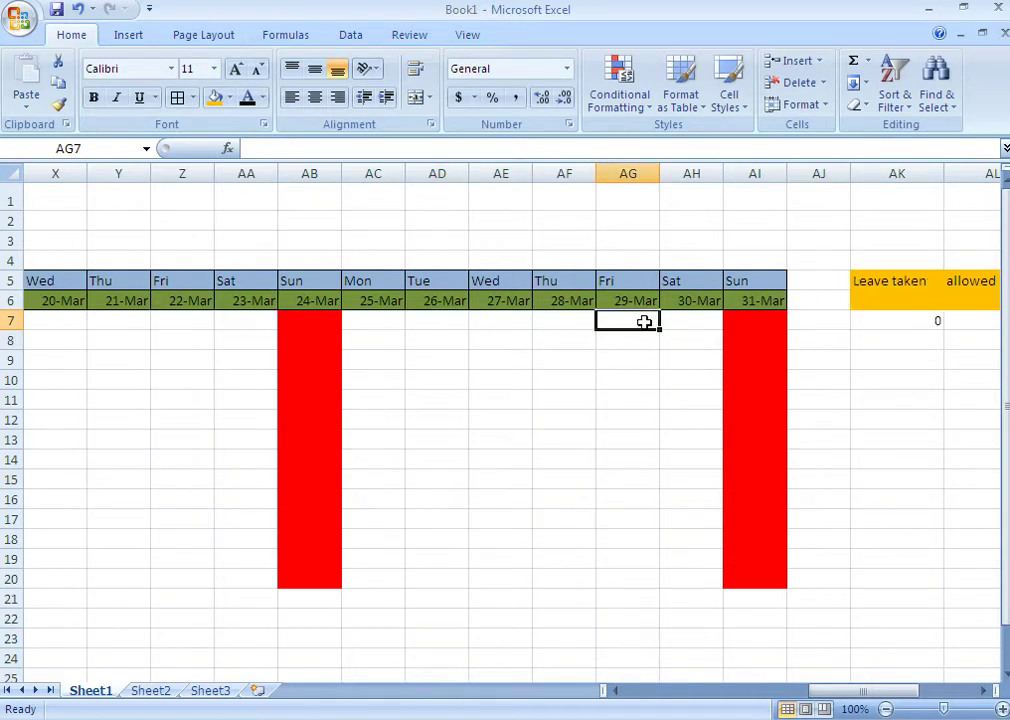
type("l")
key("Return")
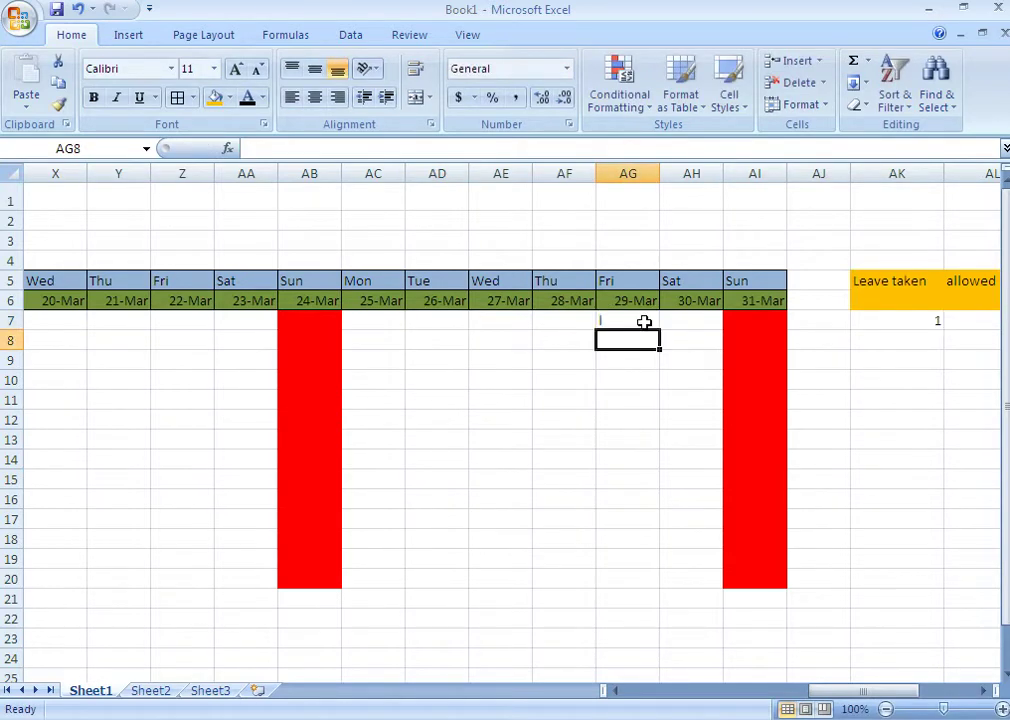
Mark 25-Mar in row 7 as leave with l.
key("Left")
key("Left")
key("Up")
type("l")
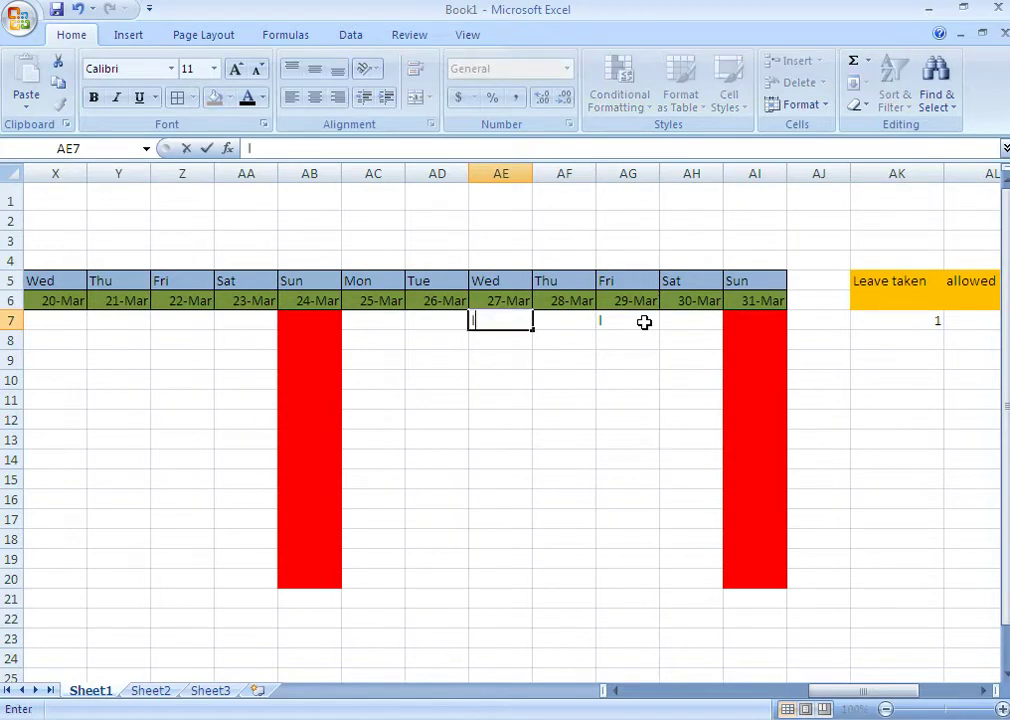
key("Left")
key("Left")
type("l")
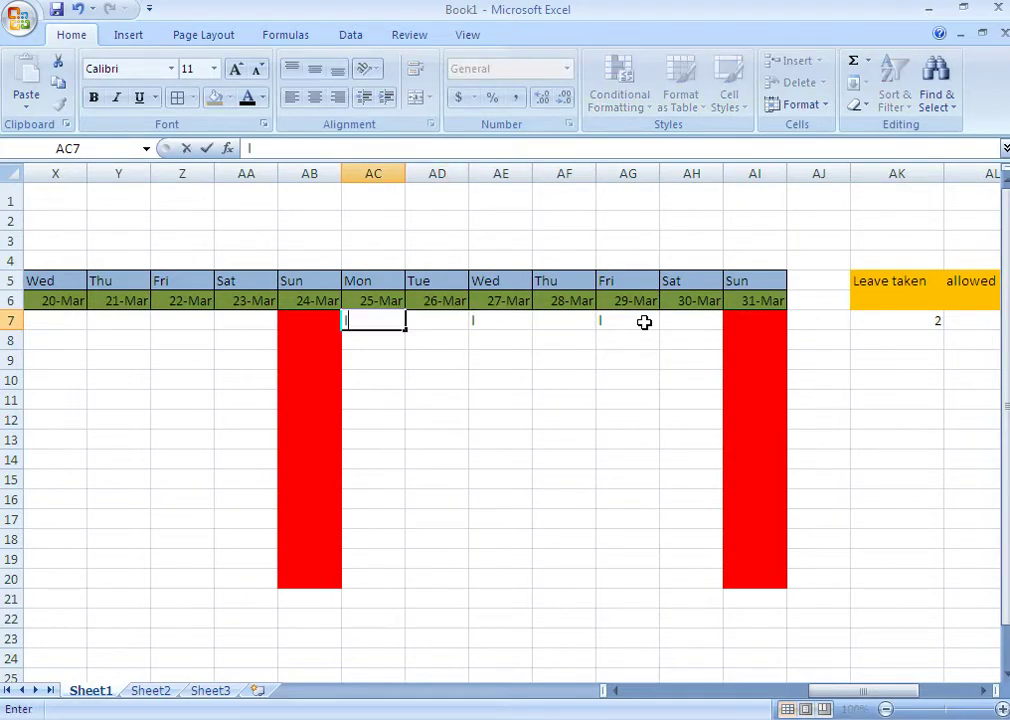
key("Return")
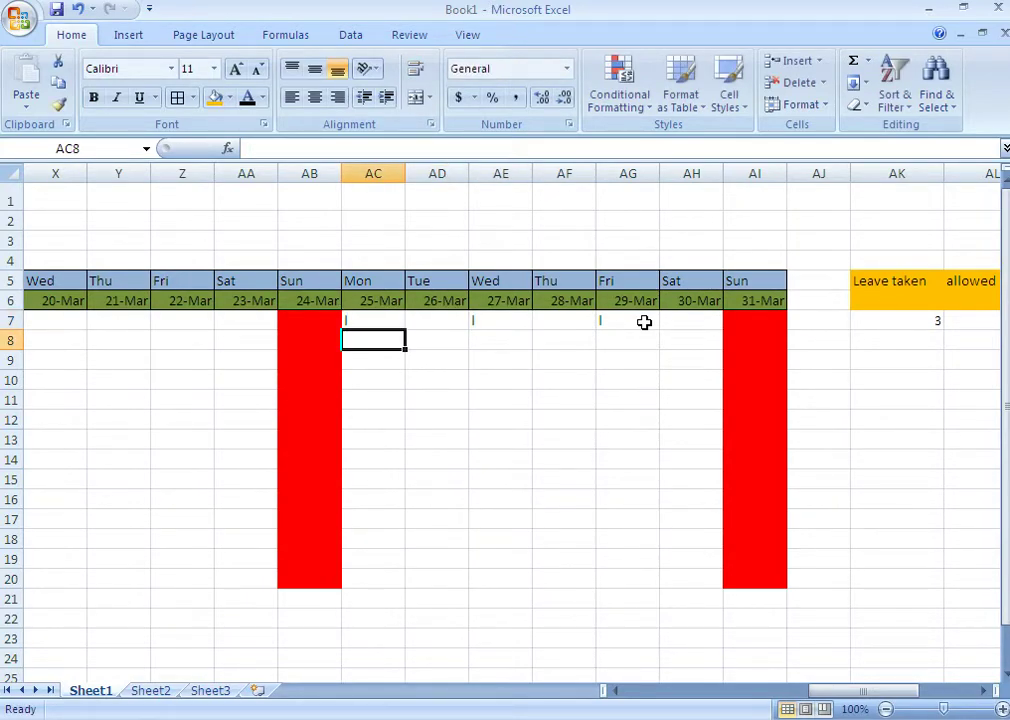
Mark AD10 and AC11 as leave with l.
key("Right")
key("Down")
key("Down")
type("l")
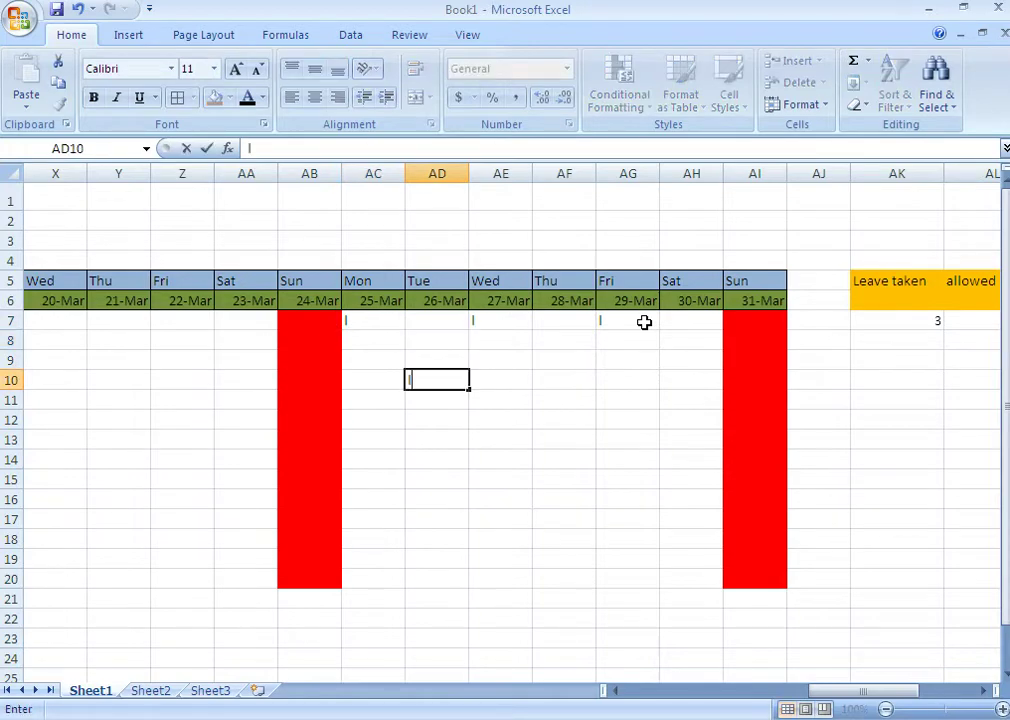
key("Return")
key("Left")
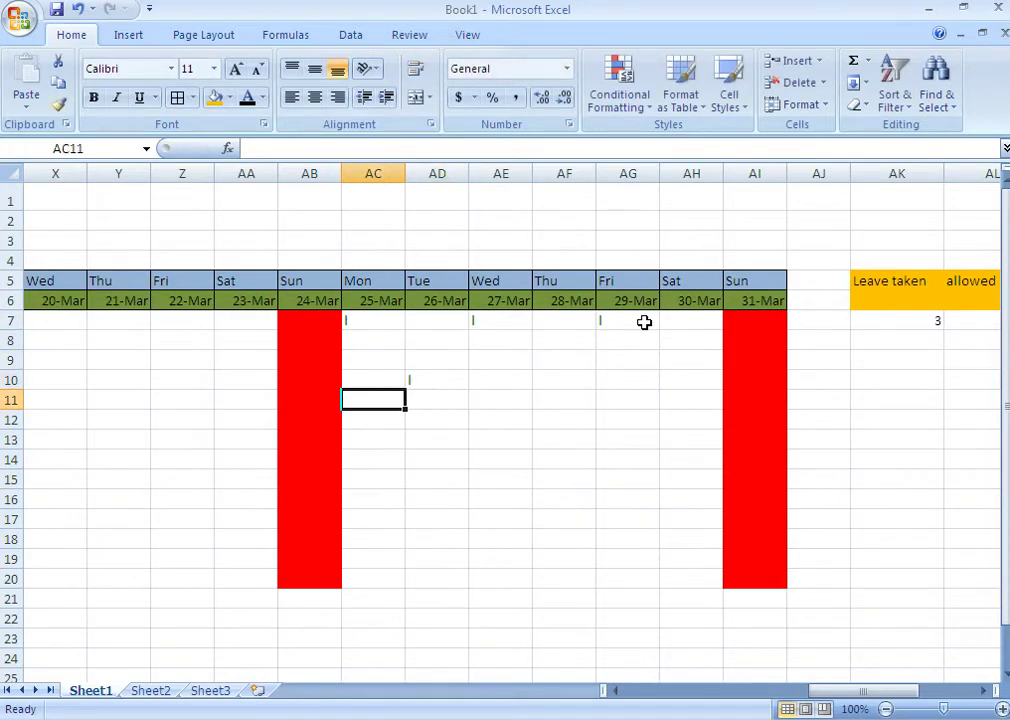
type("l")
left_click(645, 418)
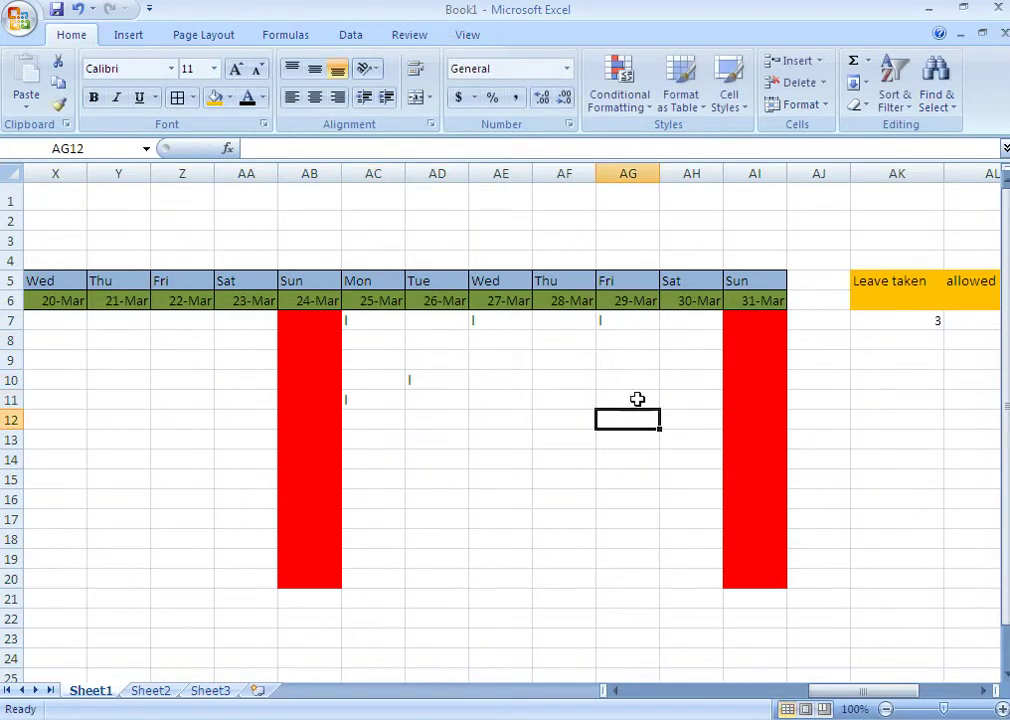
left_click(897, 320)
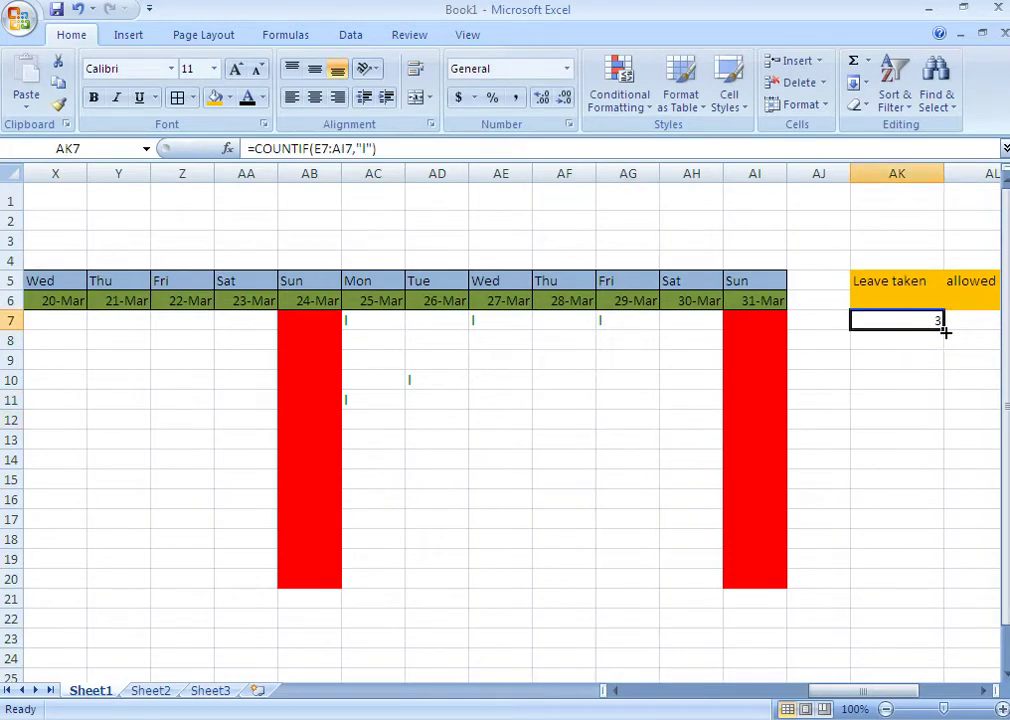
Fill the leave count formula down to AK19 and mark 28-Mar in row 12 as leave.
left_click_drag(945, 331, 919, 572)
left_click(540, 420)
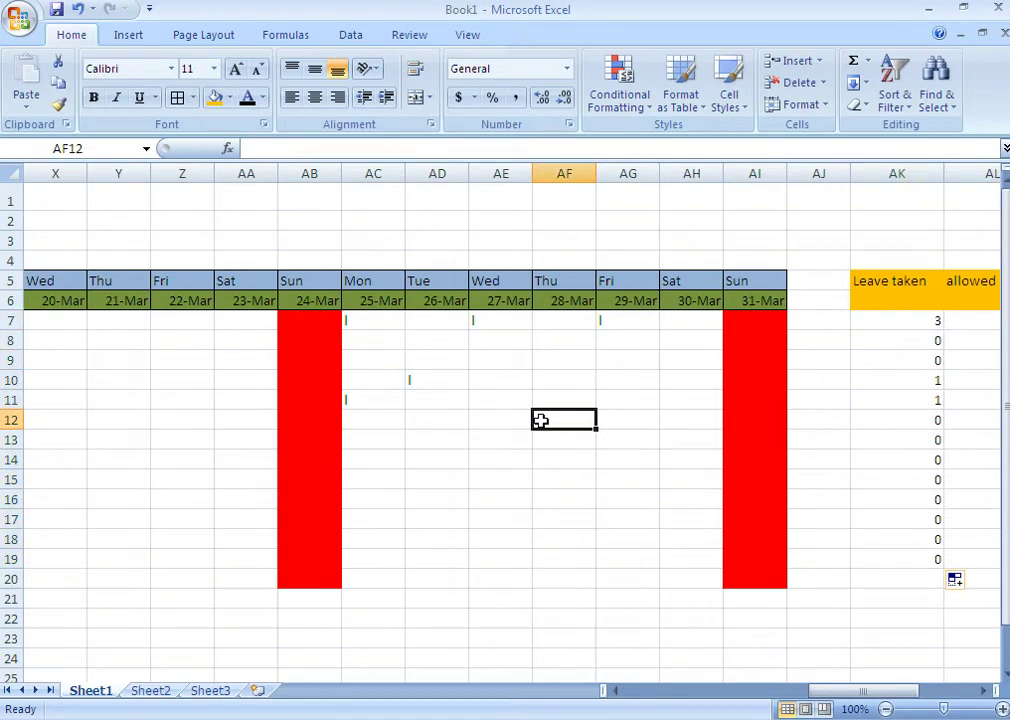
type("l")
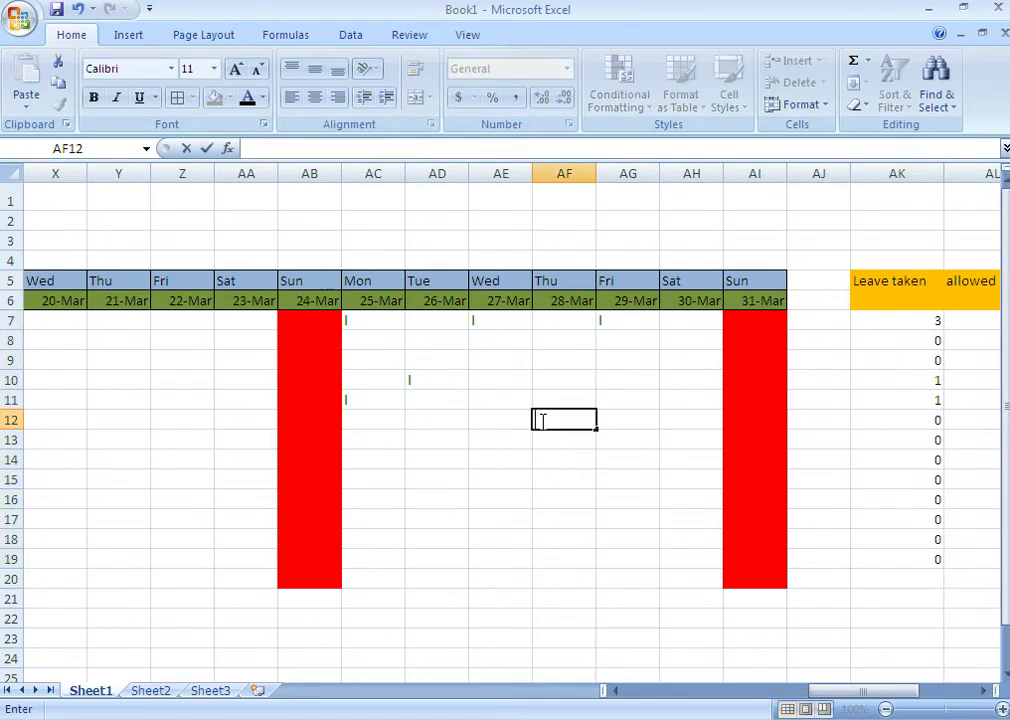
key("Return")
Mark 29-Mar and 27-Mar in row 12 as leave, bringing its count to 3.
left_click(540, 421)
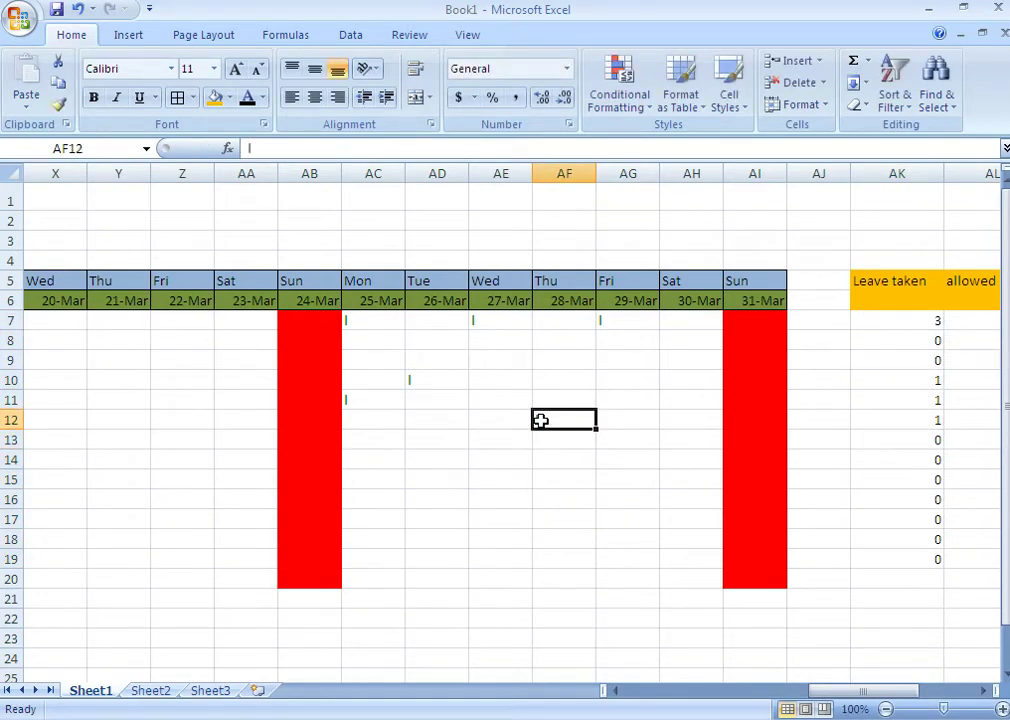
key("Tab")
type("l")
key("Return")
left_click(540, 421)
key("Left")
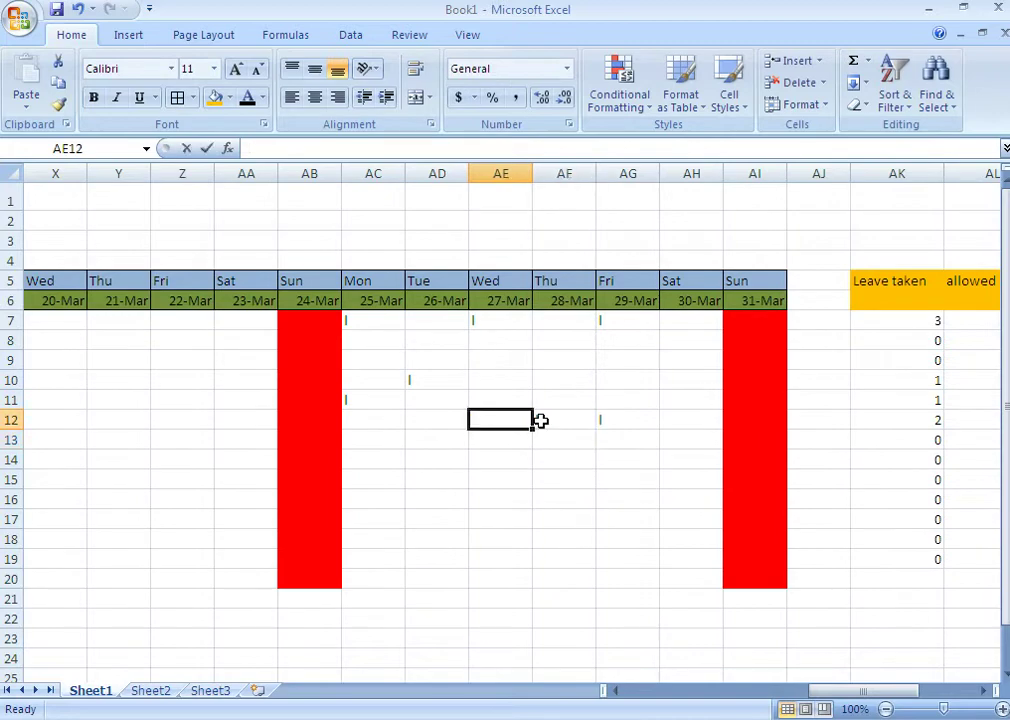
type("l")
key("Return")
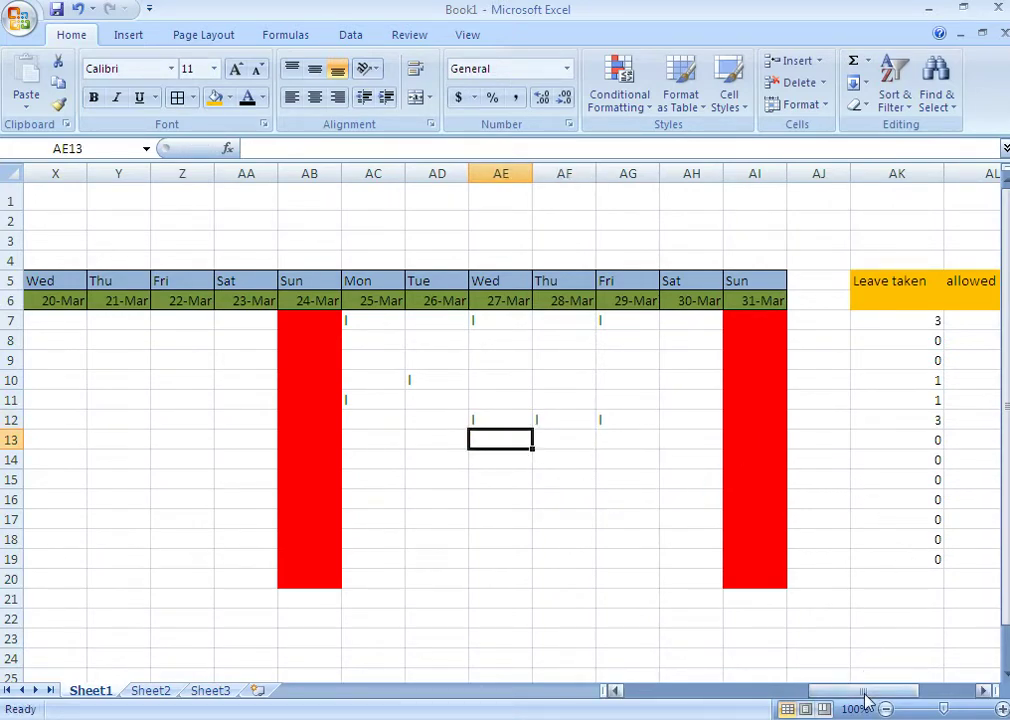
left_click_drag(860, 690, 893, 690)
Enter allowed leave 2, 3, 1, 5, 7 in AL7 through AL11.
left_click(725, 319)
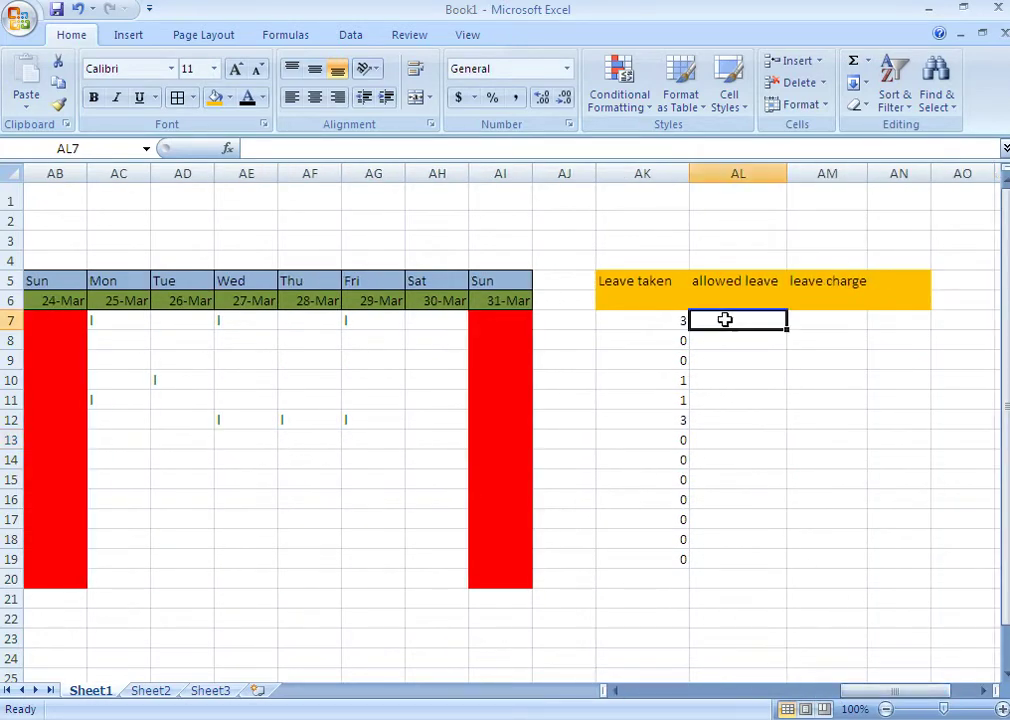
type("2")
key("Return")
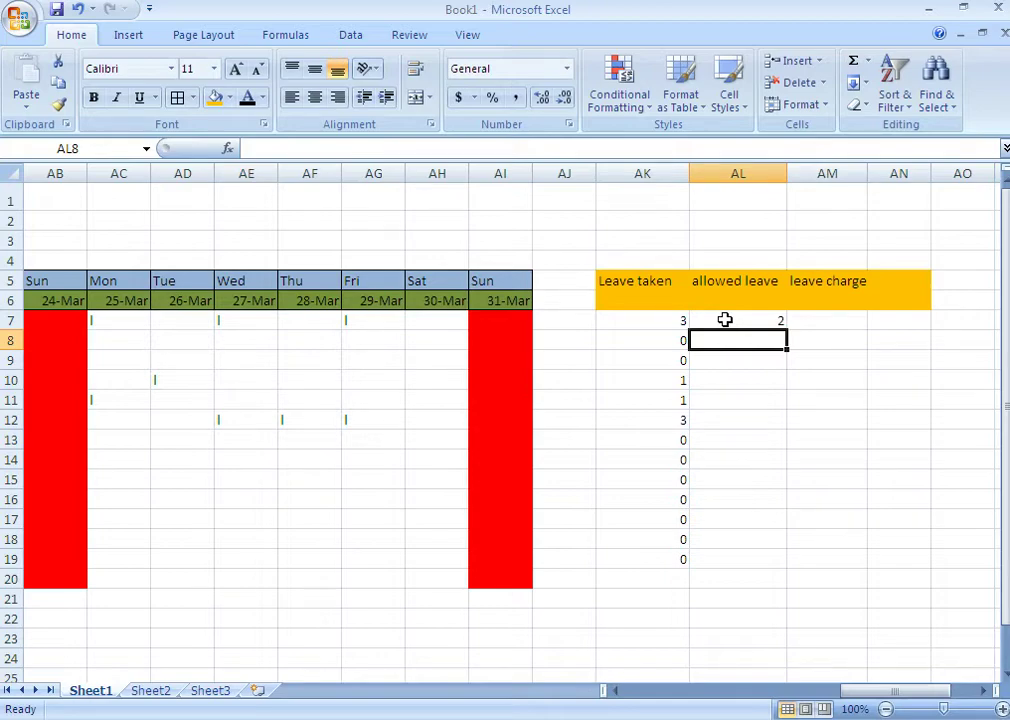
type("3")
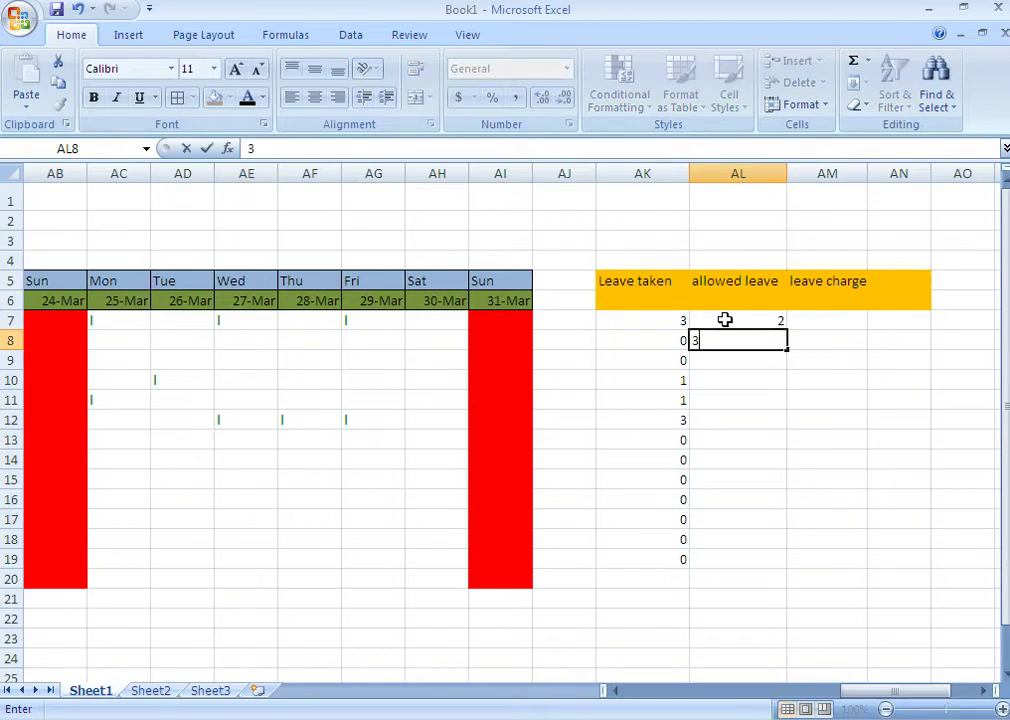
key("Return")
type("1")
key("Return")
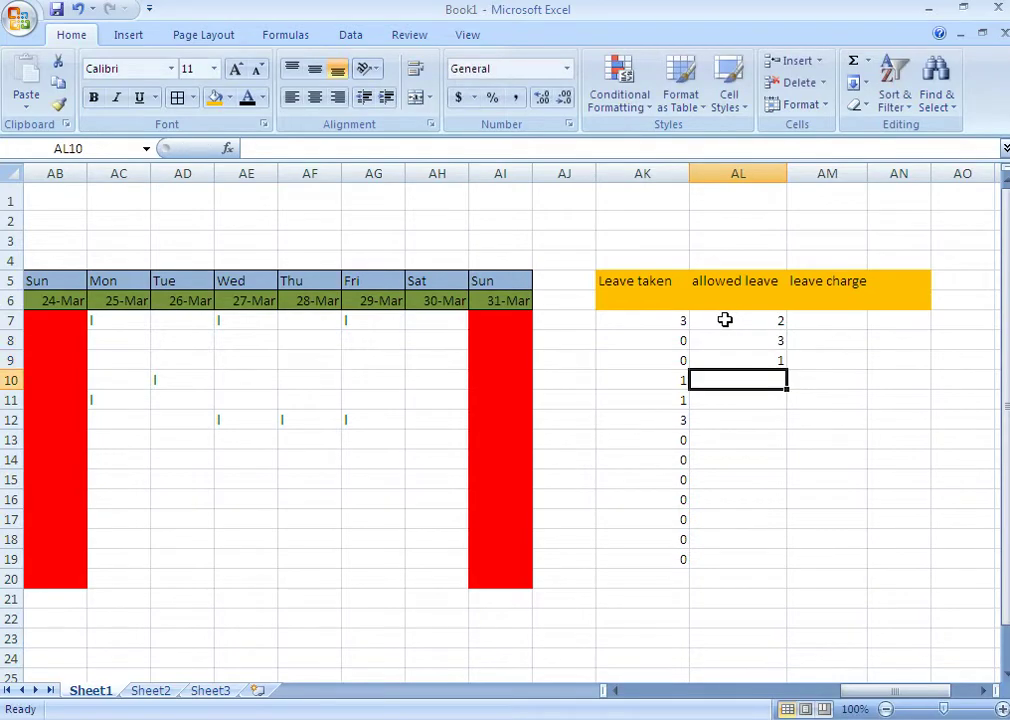
type("5")
key("Return")
type("7")
key("Return")
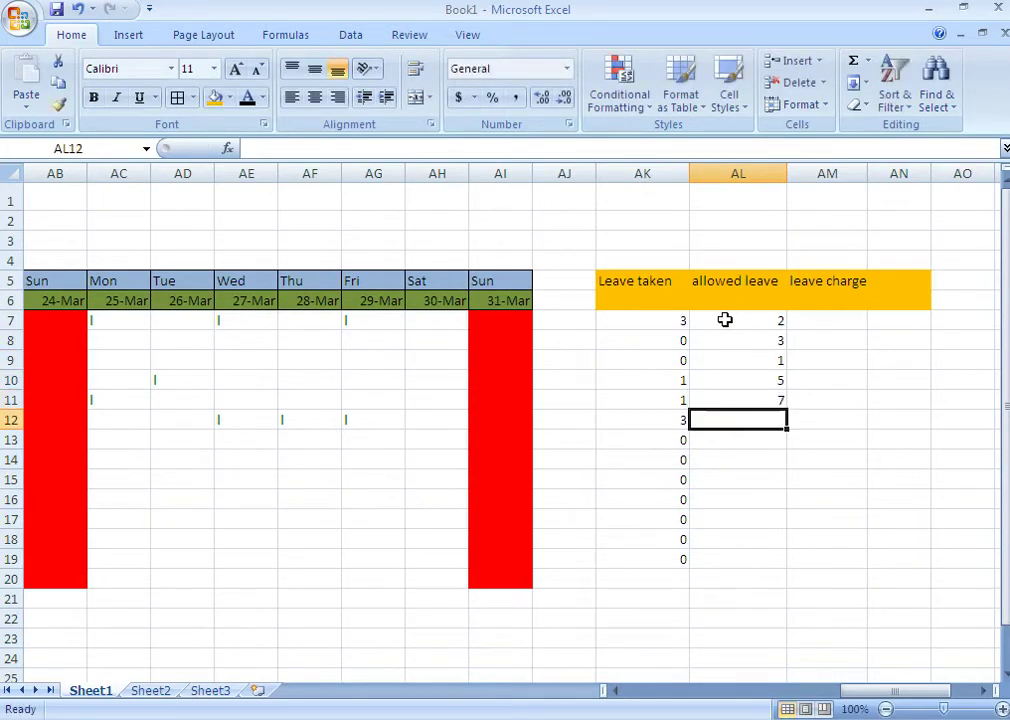
Enter allowed leave 2, 3, 1, 7 in AL12 through AL15.
type("2")
key("Return")
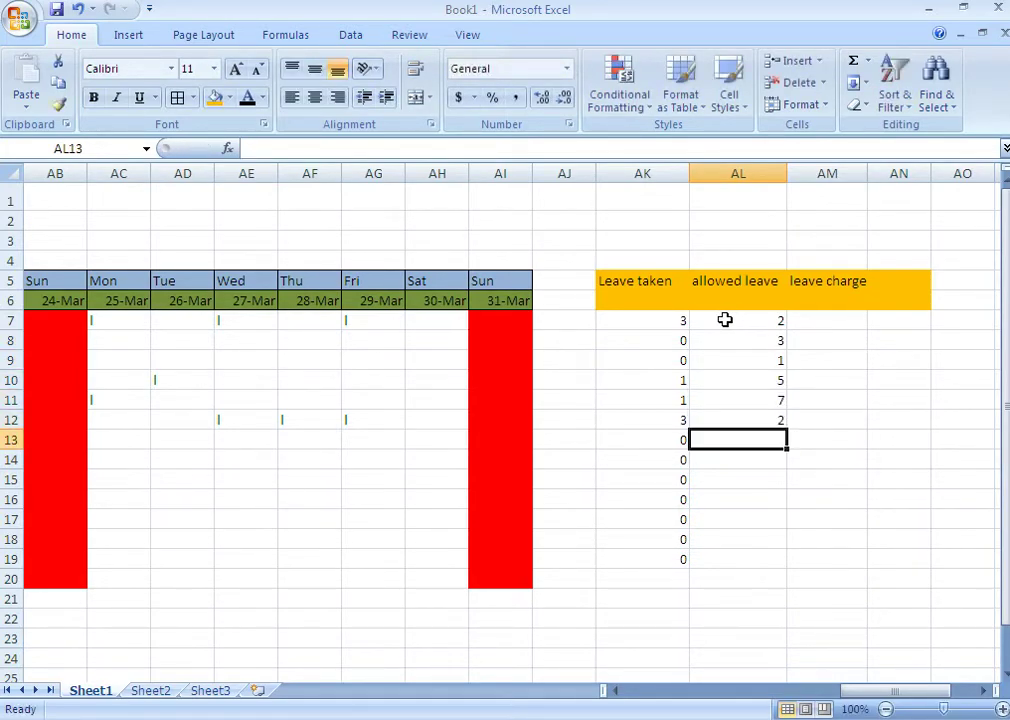
type("3")
key("Return")
type("1")
key("Return")
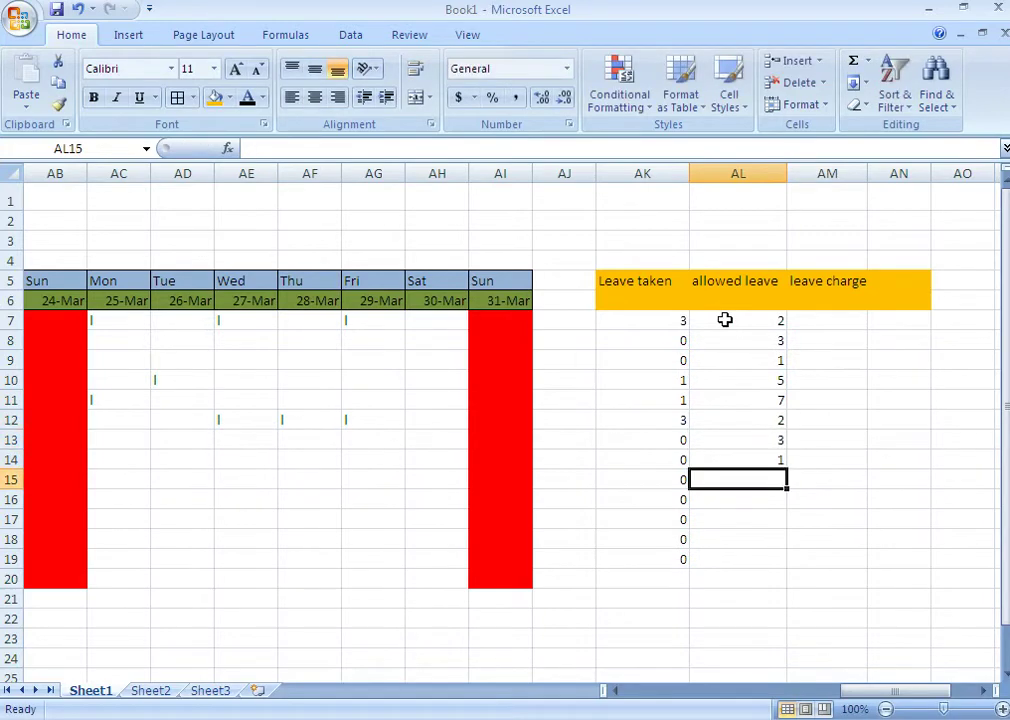
type("7")
key("Return")
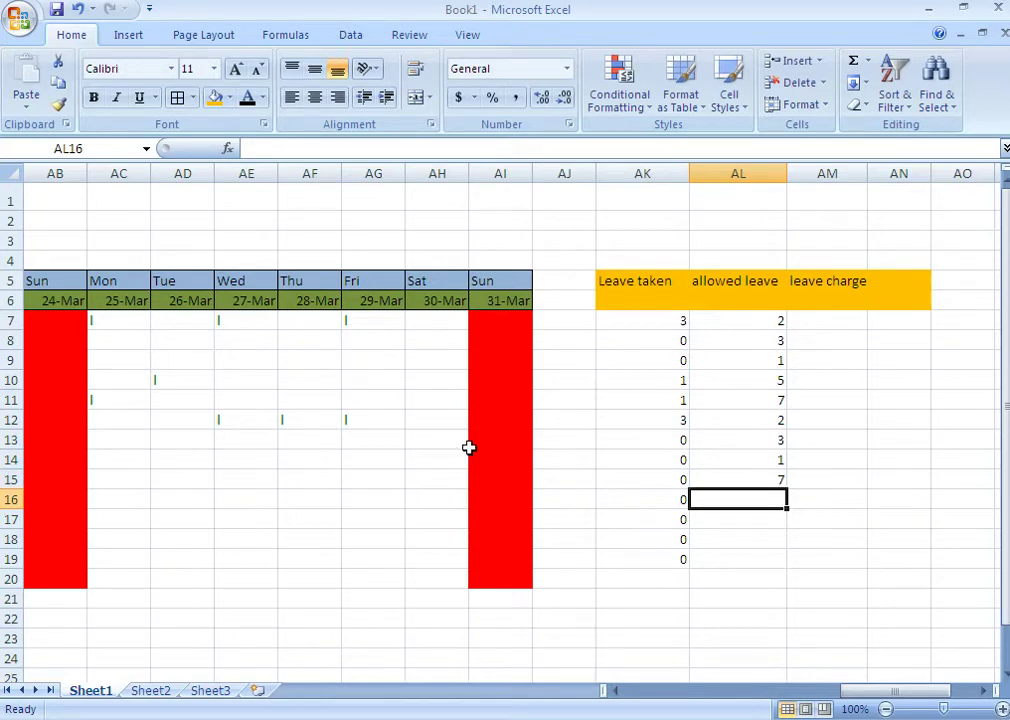
Add an Equal To rule over the March grid giving cells equal to P a green fill.
mouse_move(523, 316)
left_mouse_down()
mouse_move(93, 577)
mouse_move(15, 571)
left_mouse_up()
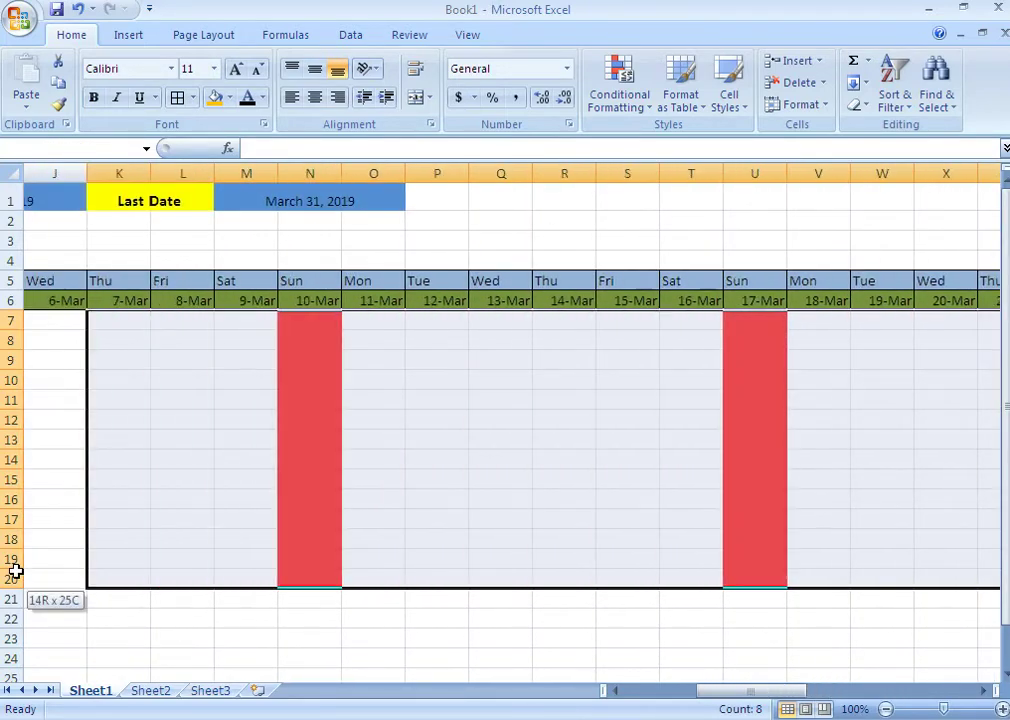
mouse_move(15, 571)
left_mouse_down()
mouse_move(40, 569)
mouse_move(41, 584)
left_mouse_up()
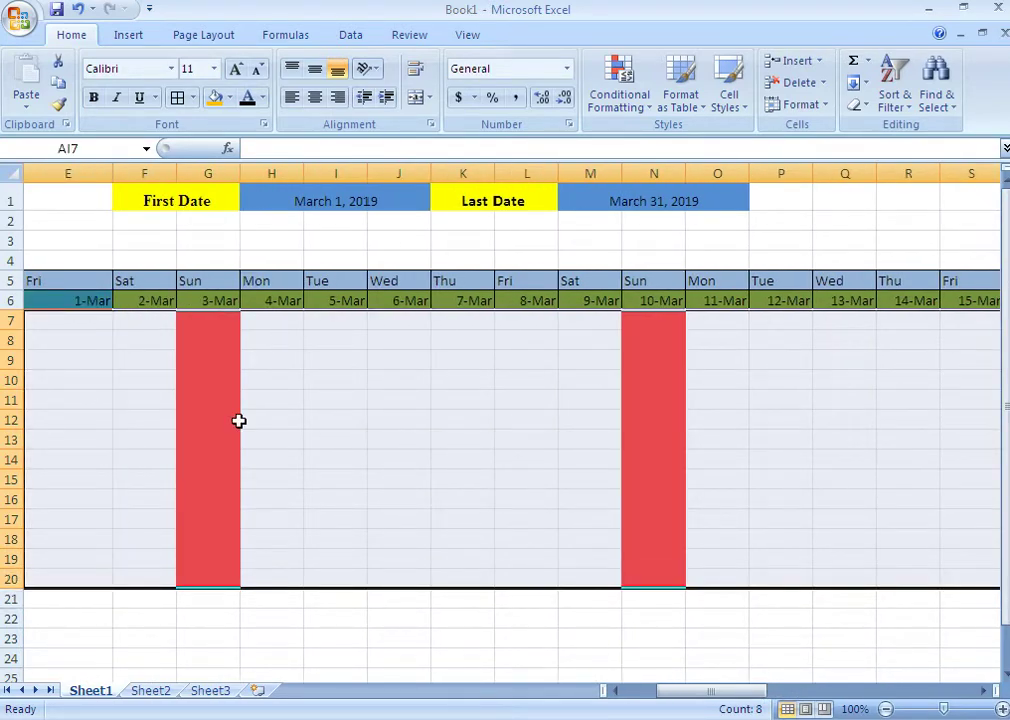
left_click(650, 96)
mouse_move(684, 140)
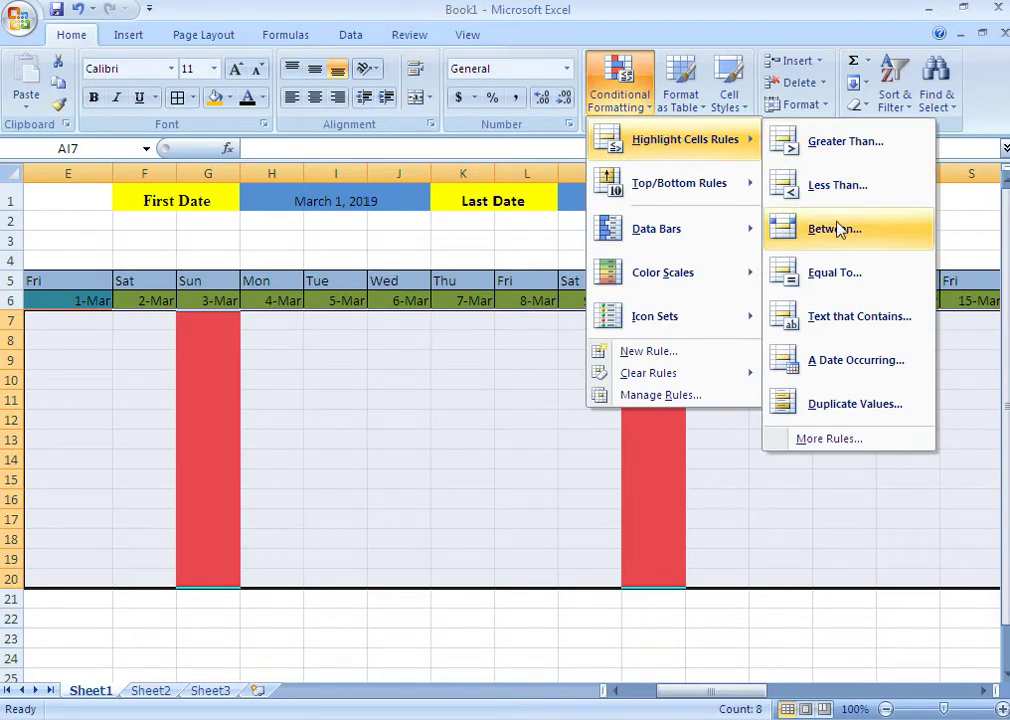
left_click(835, 272)
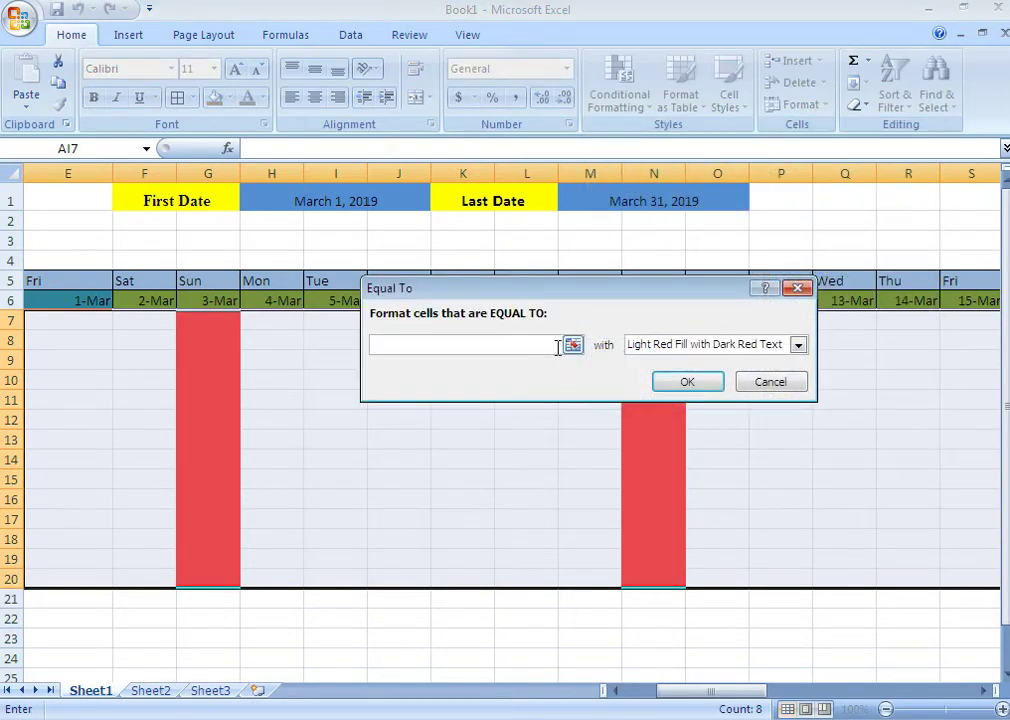
type("p")
left_click(798, 344)
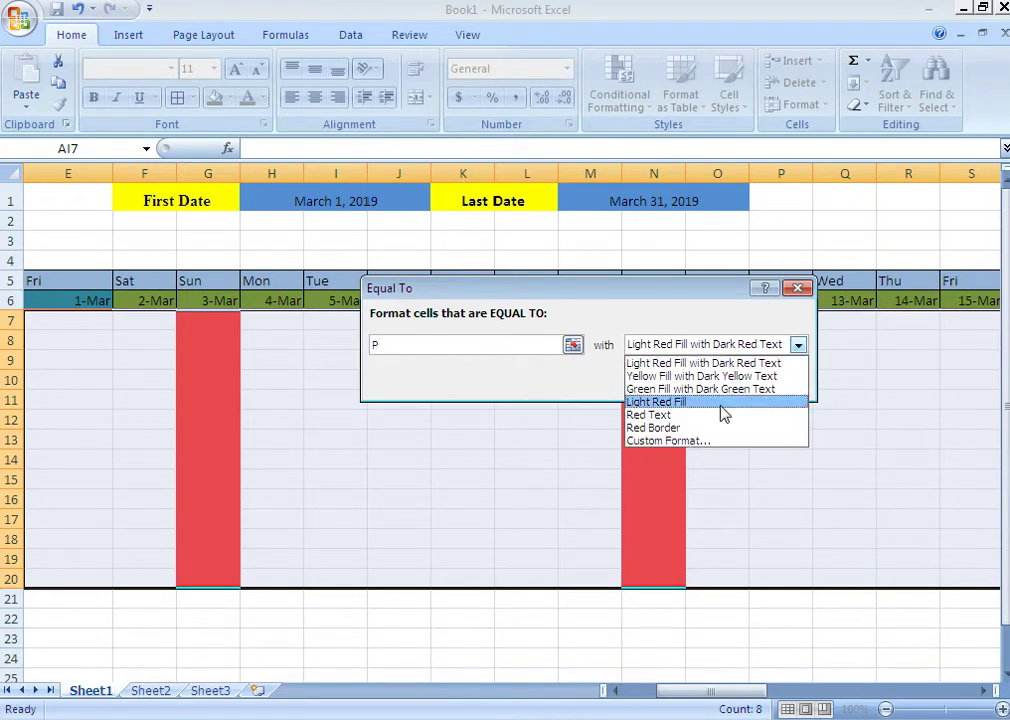
left_click(692, 441)
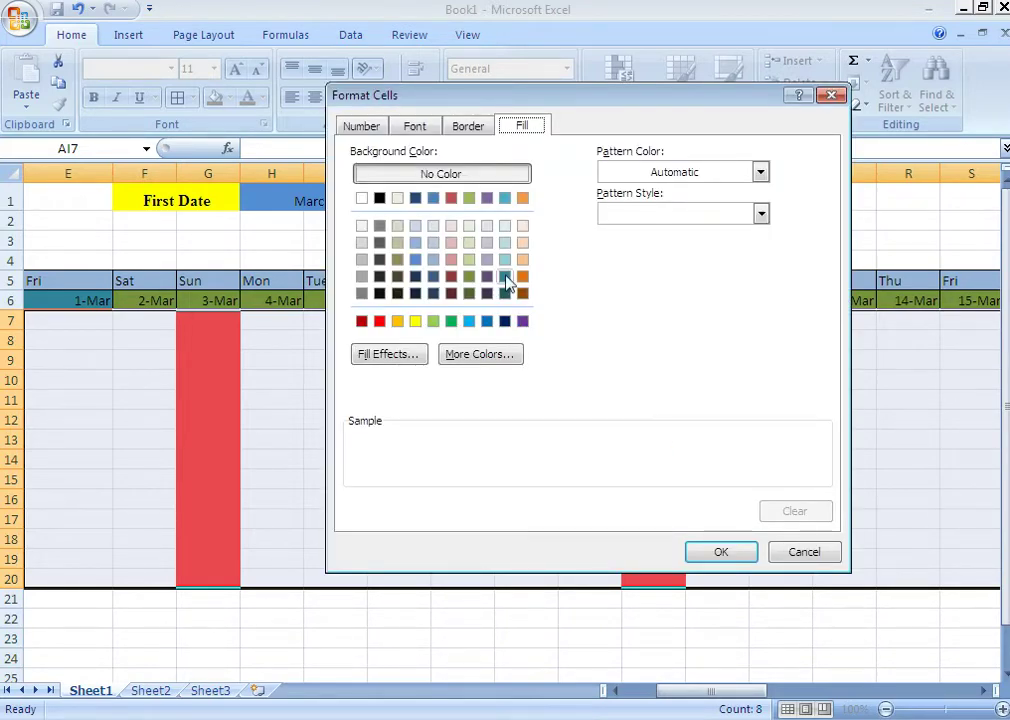
left_click(451, 321)
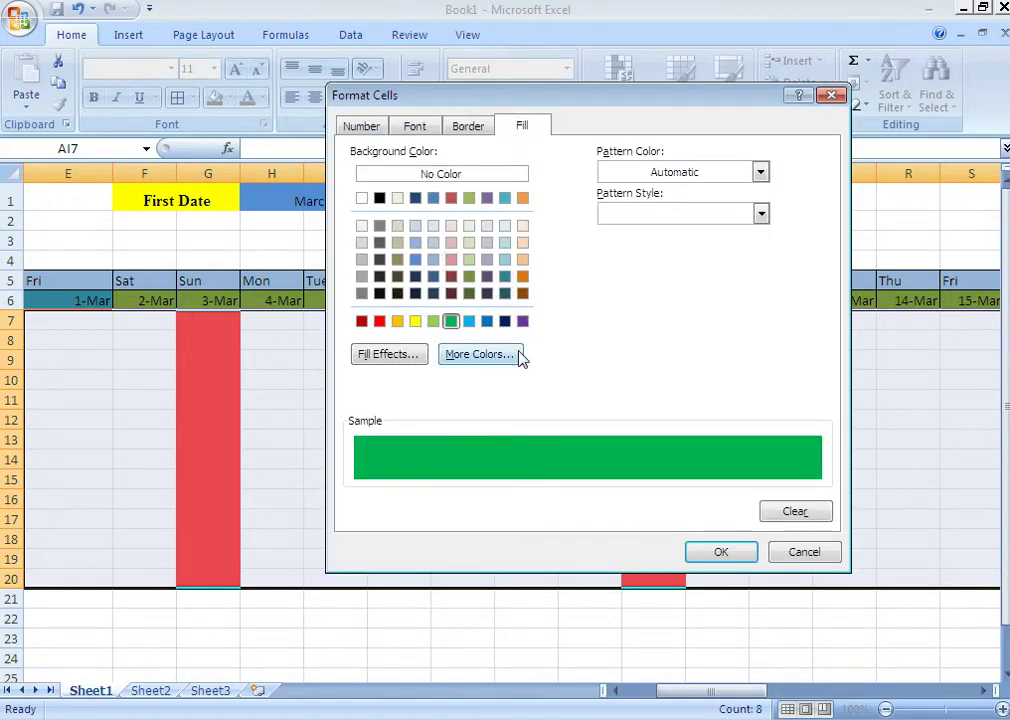
left_click(719, 552)
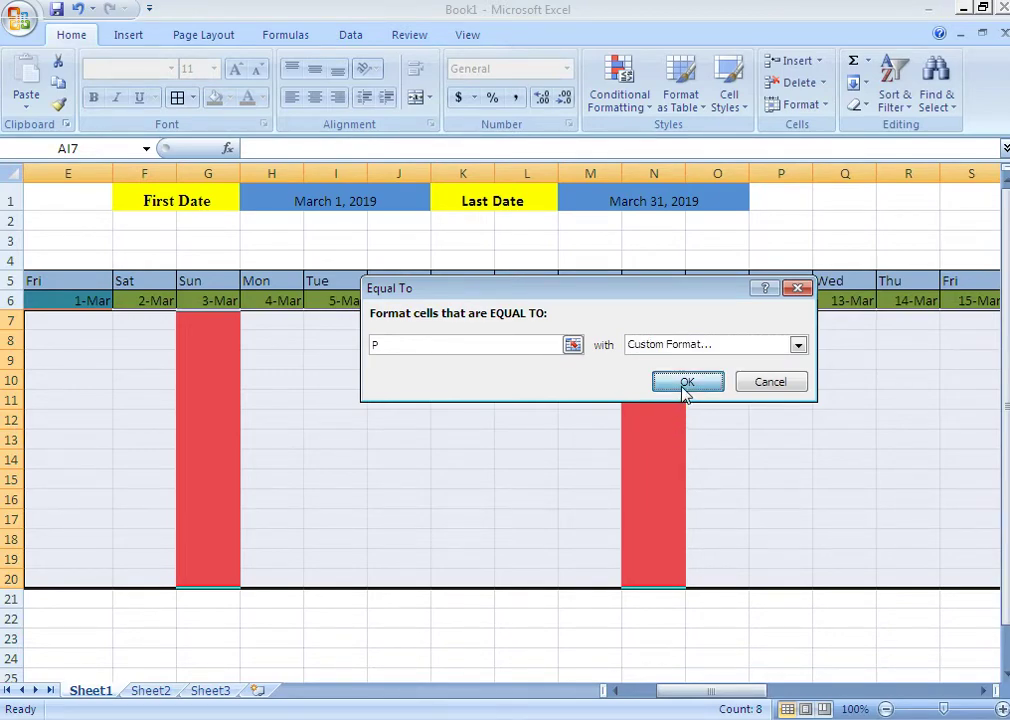
left_click(685, 390)
Add an Equal To rule giving grid cells equal to A a red fill.
left_click(650, 117)
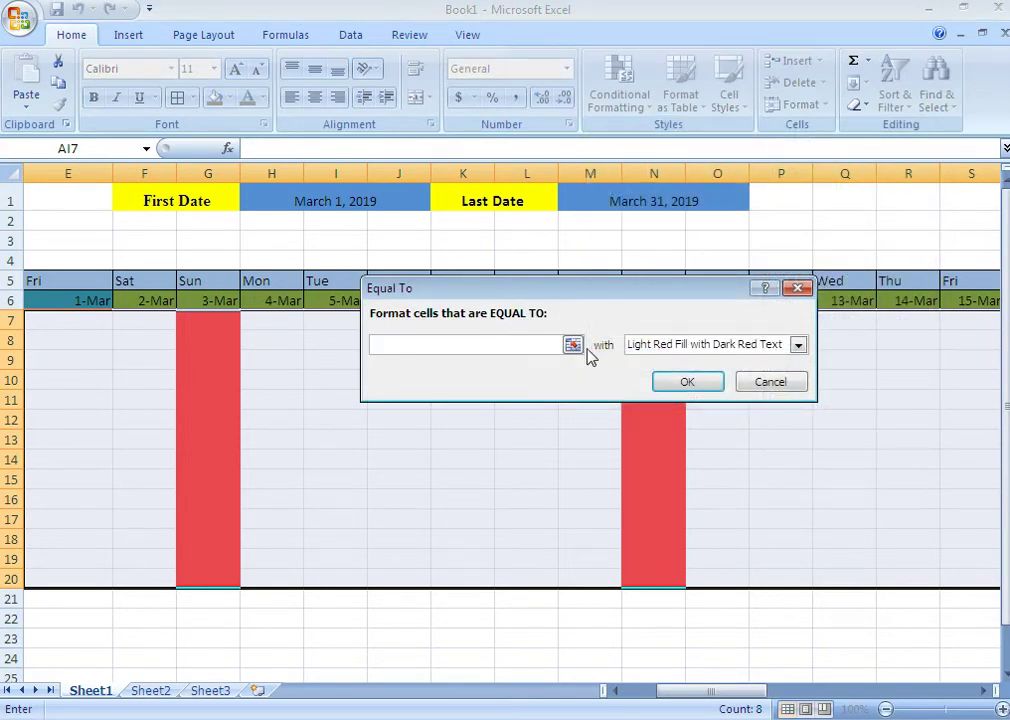
type("A")
left_click(701, 344)
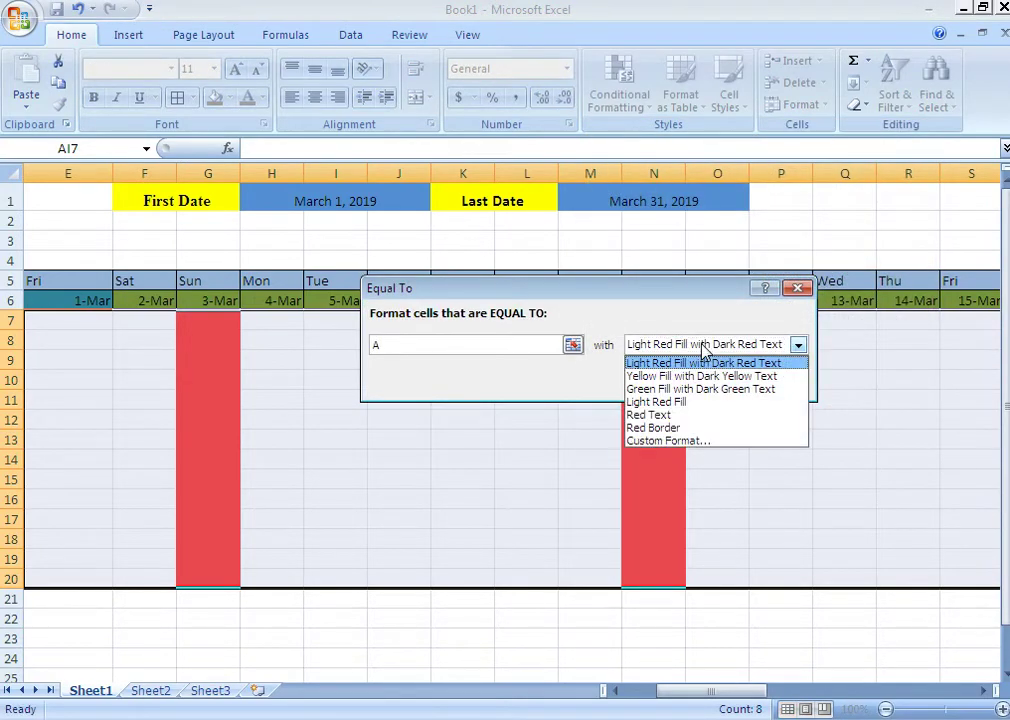
left_click(667, 441)
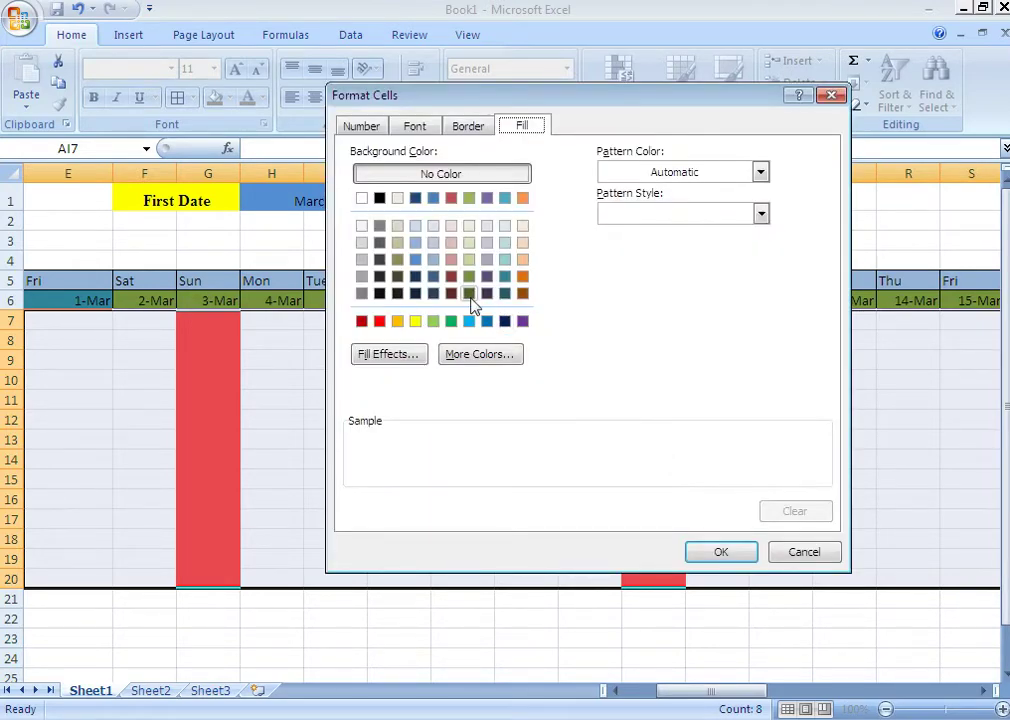
left_click(380, 321)
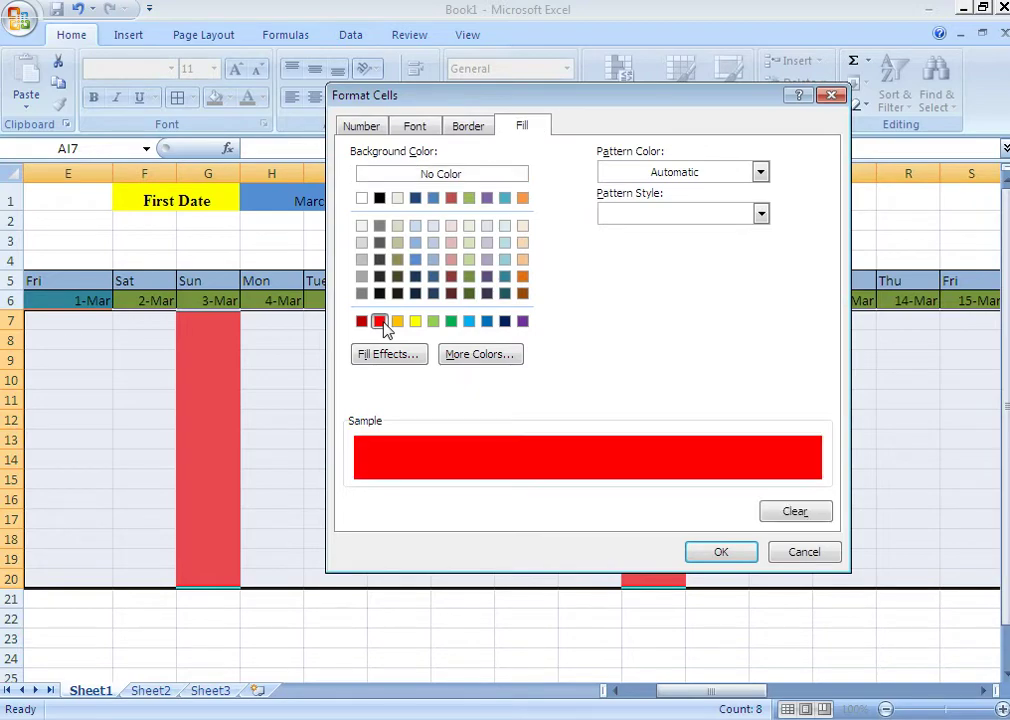
left_click(721, 556)
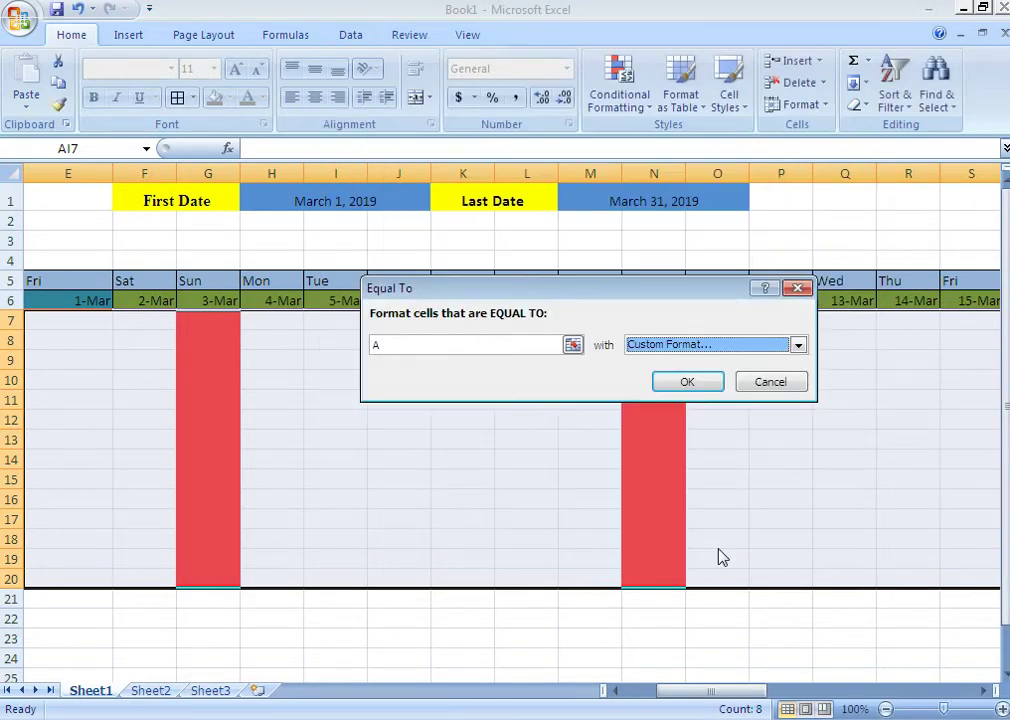
left_click(688, 383)
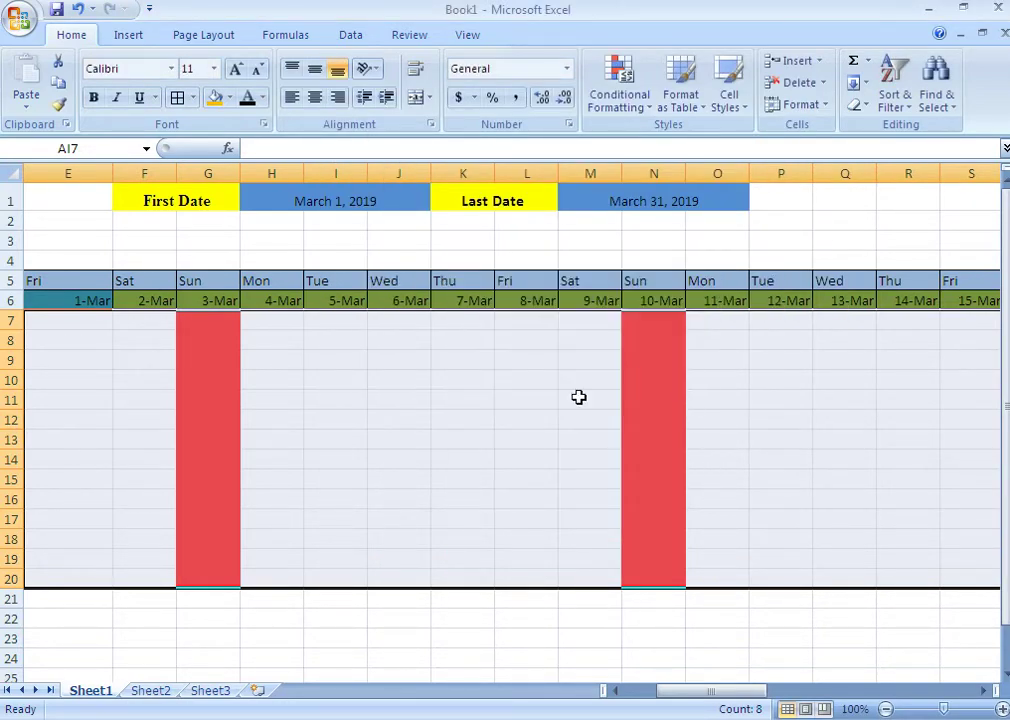
Test the rules with A and P entries, then enter P for 13-Mar in row 10.
left_click(422, 421)
type("A")
key("Up")
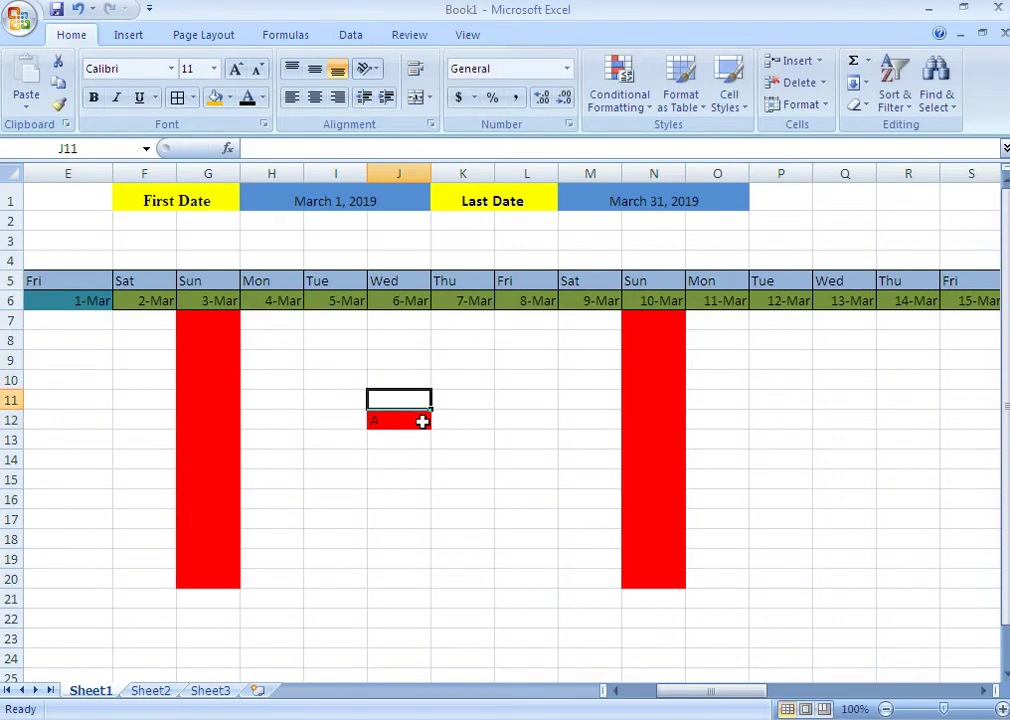
key("Right")
key("Right")
type("P")
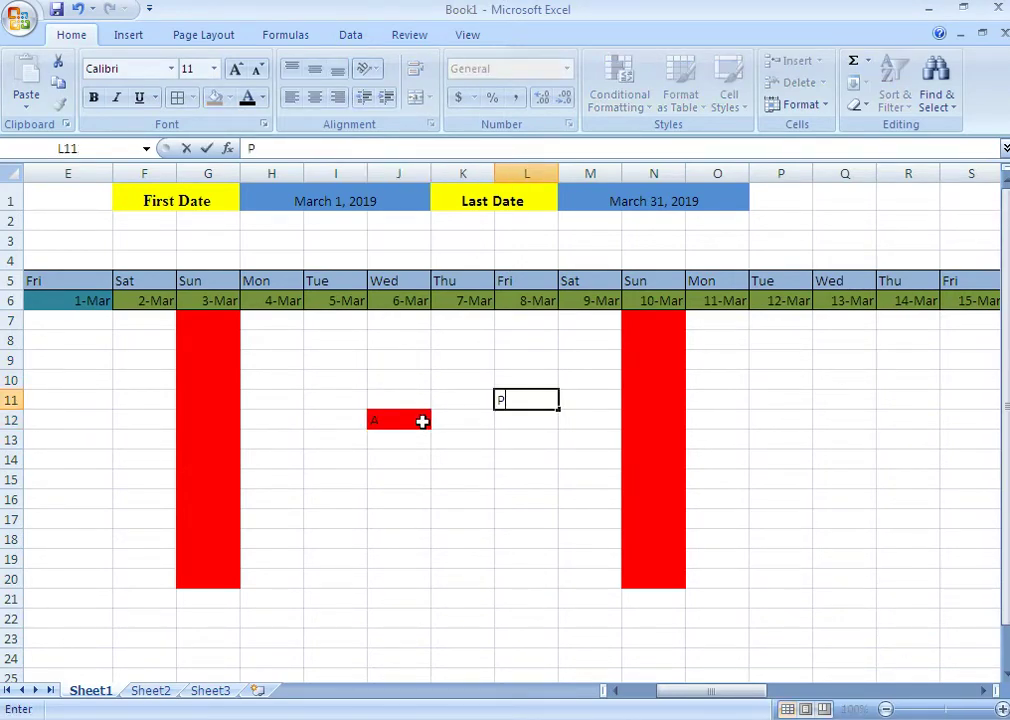
key("Up")
key("Up")
key("Up")
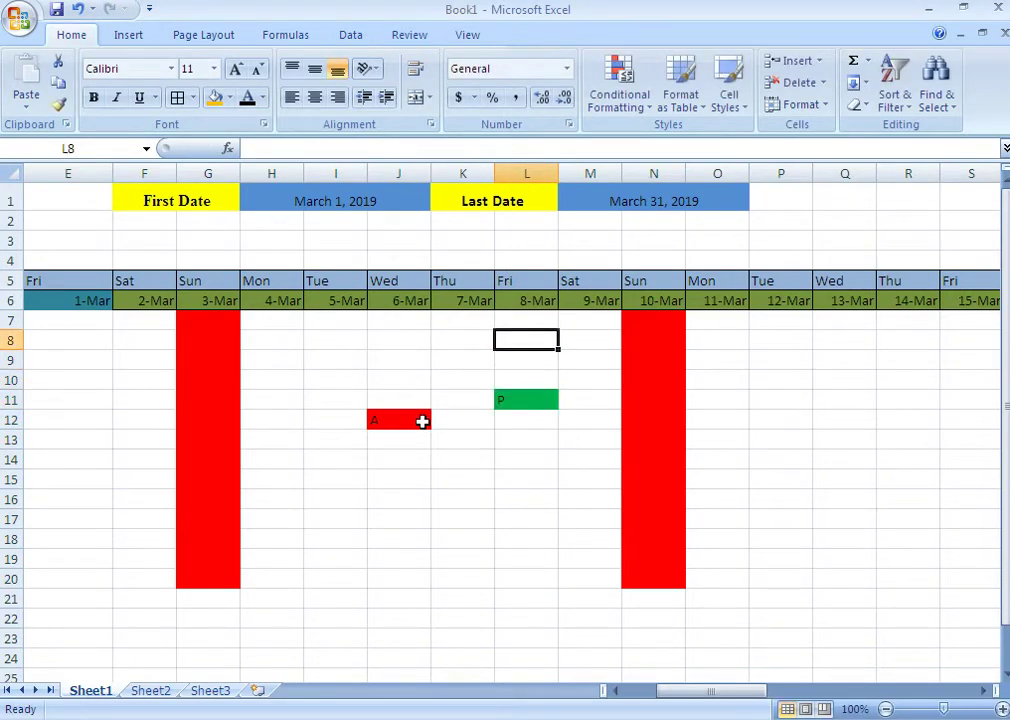
key("Right")
key("Right")
key("Right")
key("Right")
key("Right")
key("Down")
key("Down")
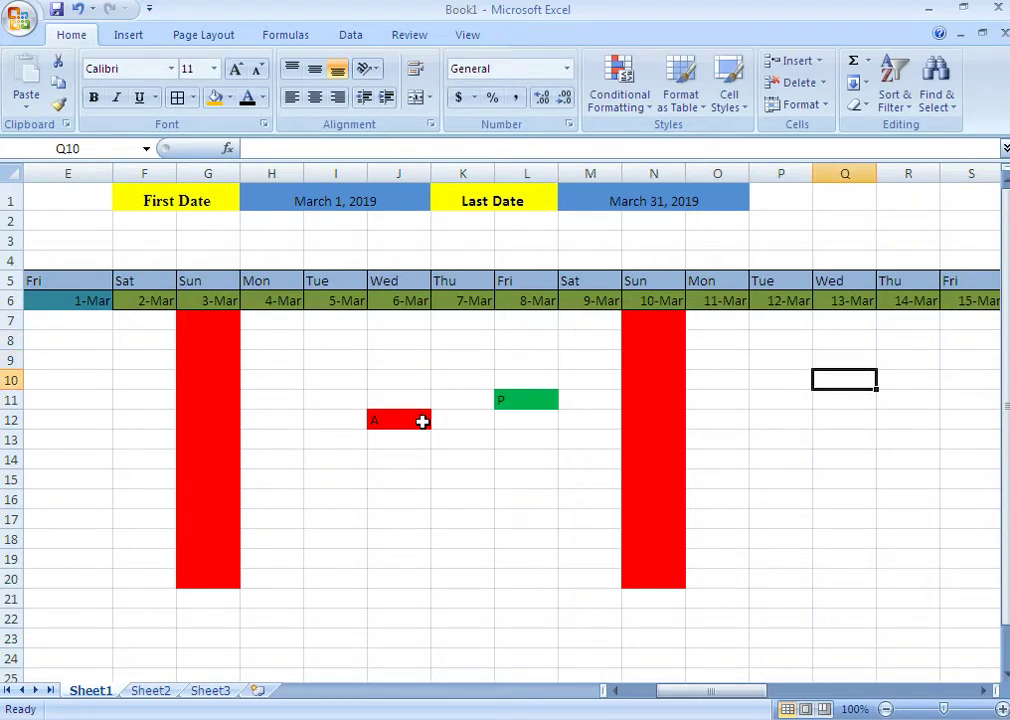
type("P")
key("Return")
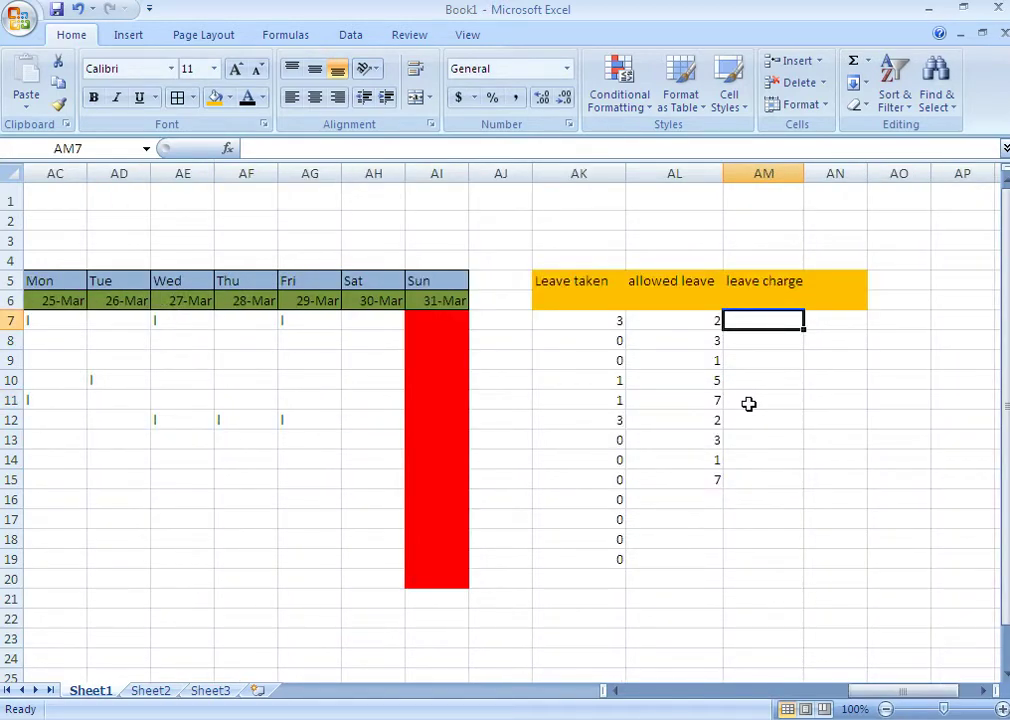
Enter =IF(AK7>AL7,AK7-AL7,"") in AM7 to compute the leave charge.
type("=I")
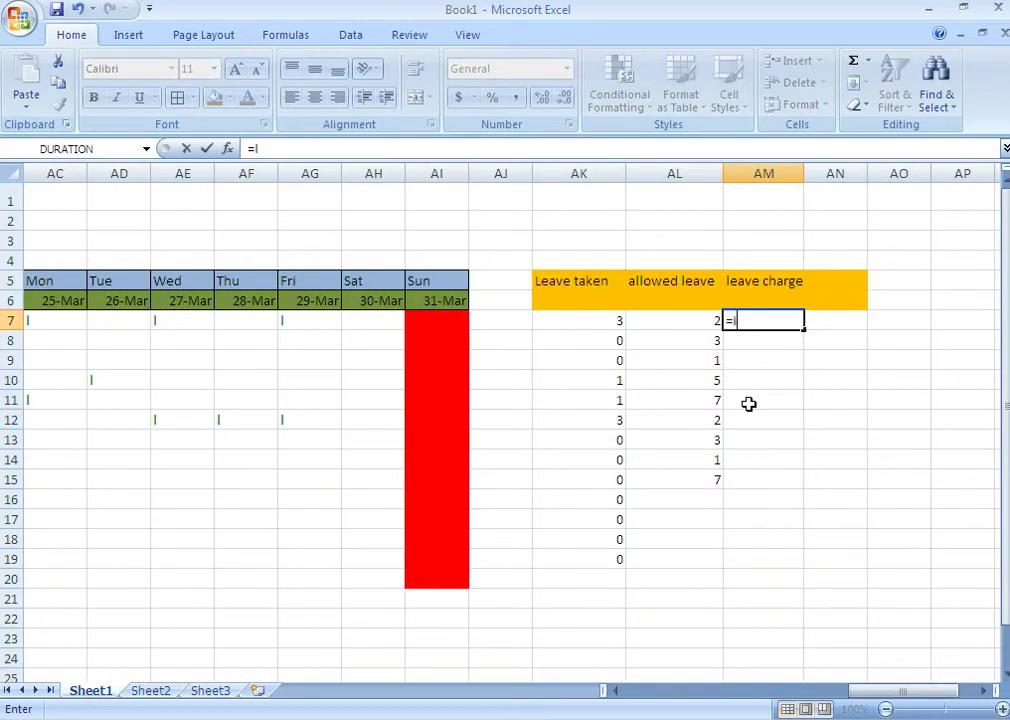
type("F(")
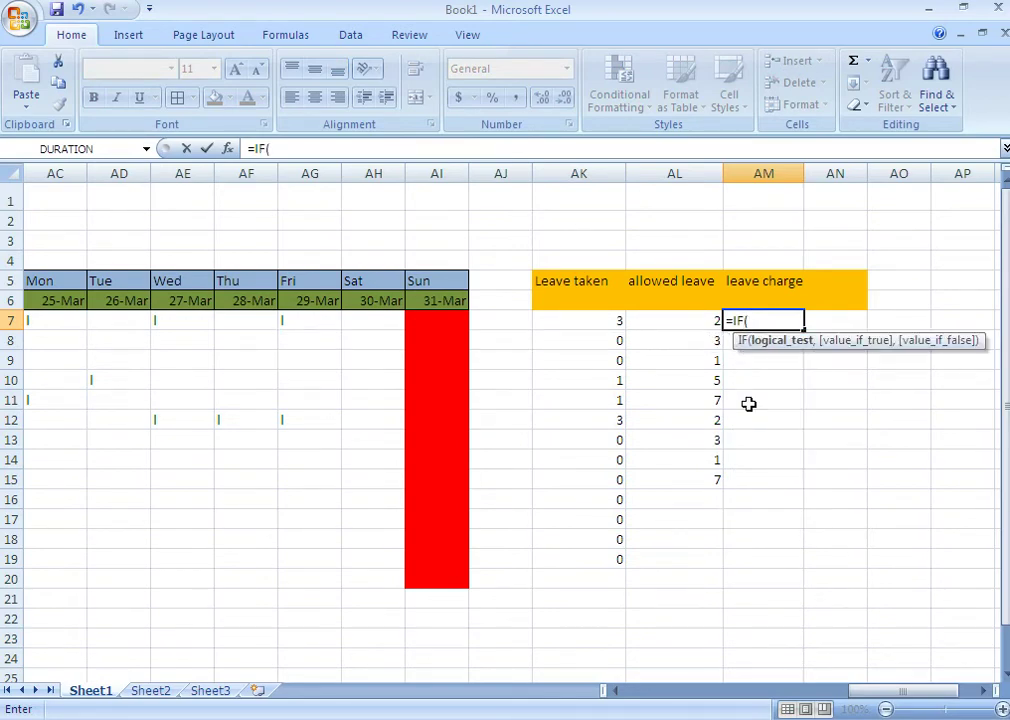
left_click(611, 326)
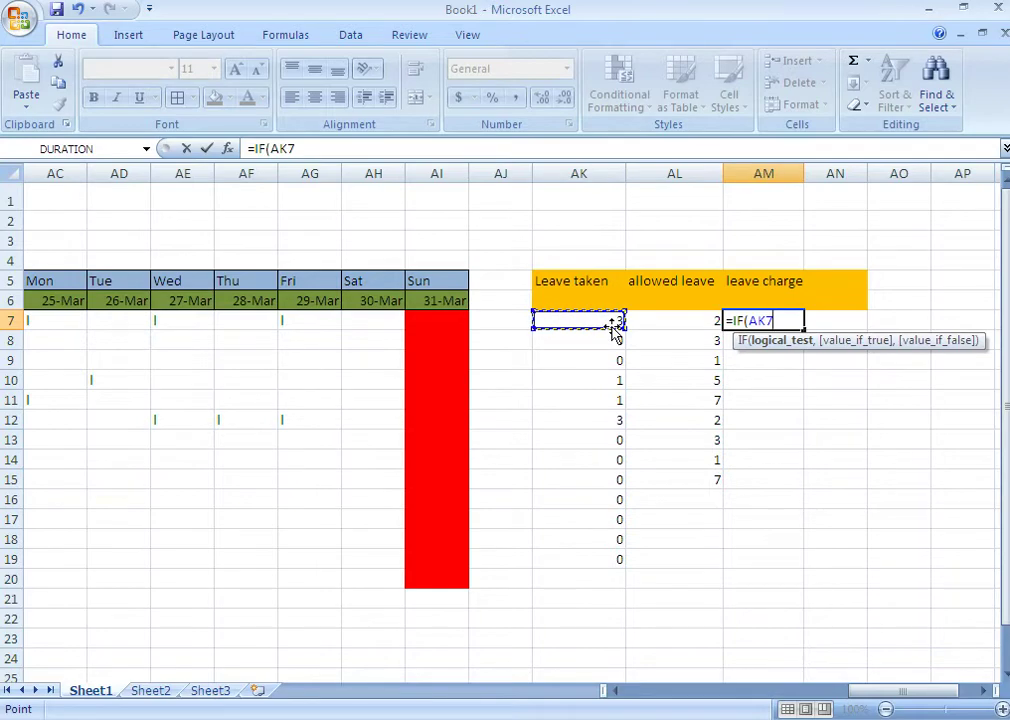
type(">")
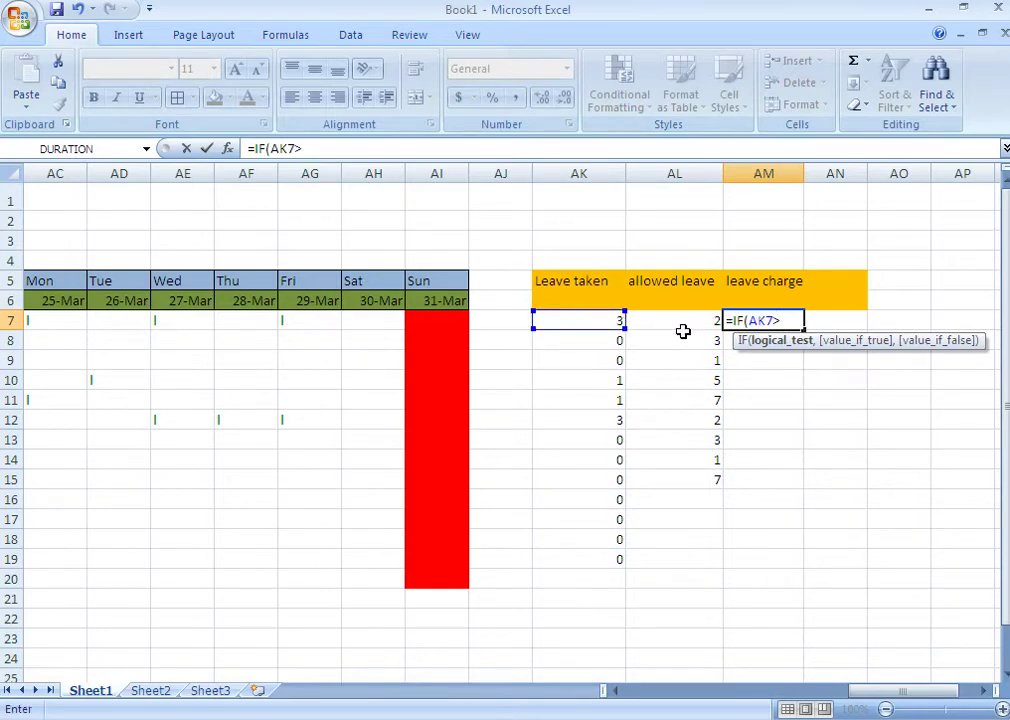
left_click(685, 314)
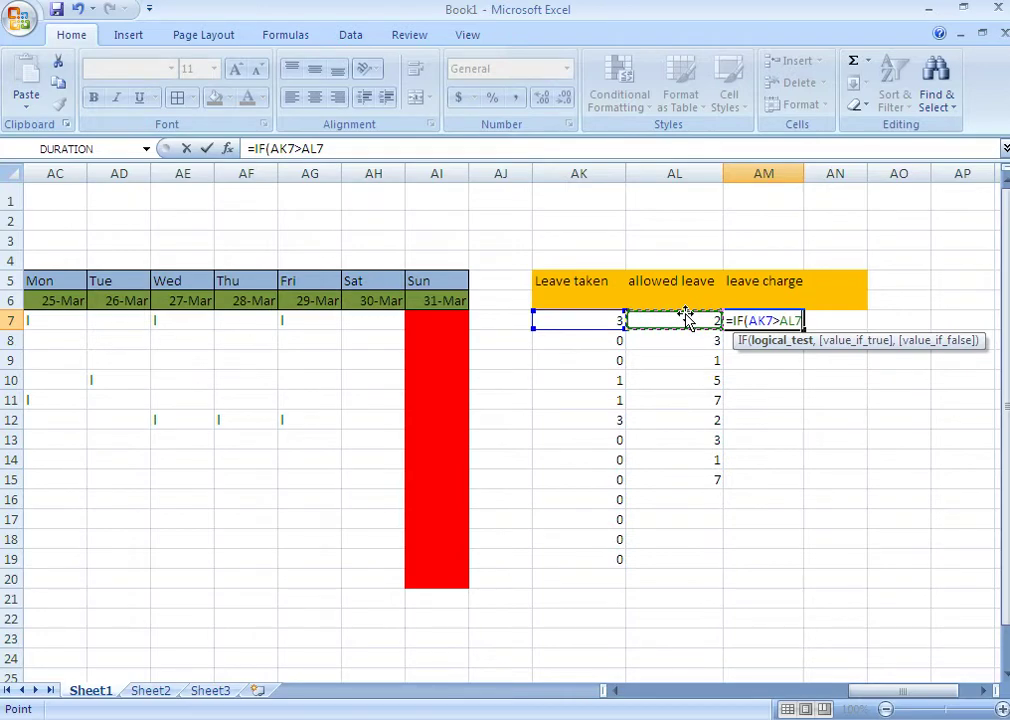
type(",")
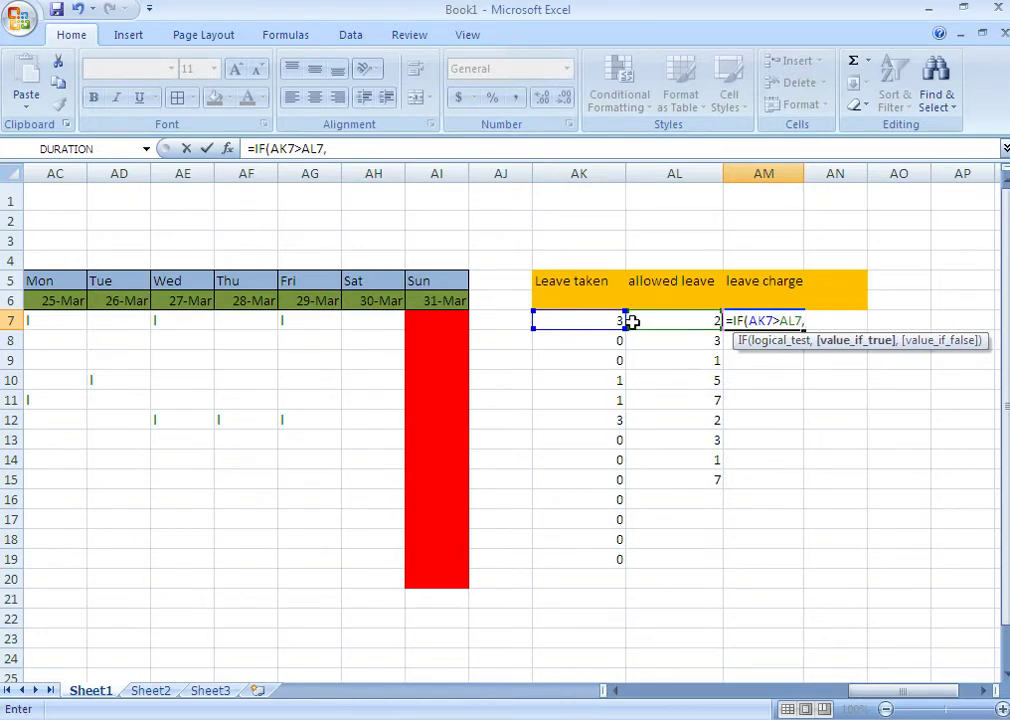
left_click(615, 321)
type("-")
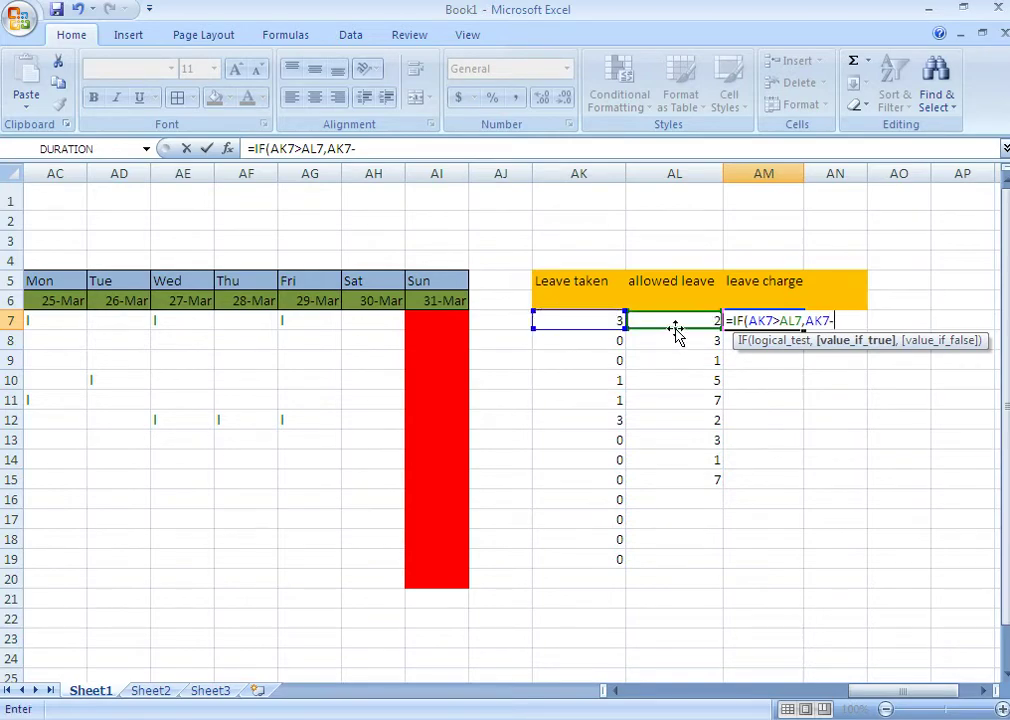
left_click(684, 321)
type(",\"\"")
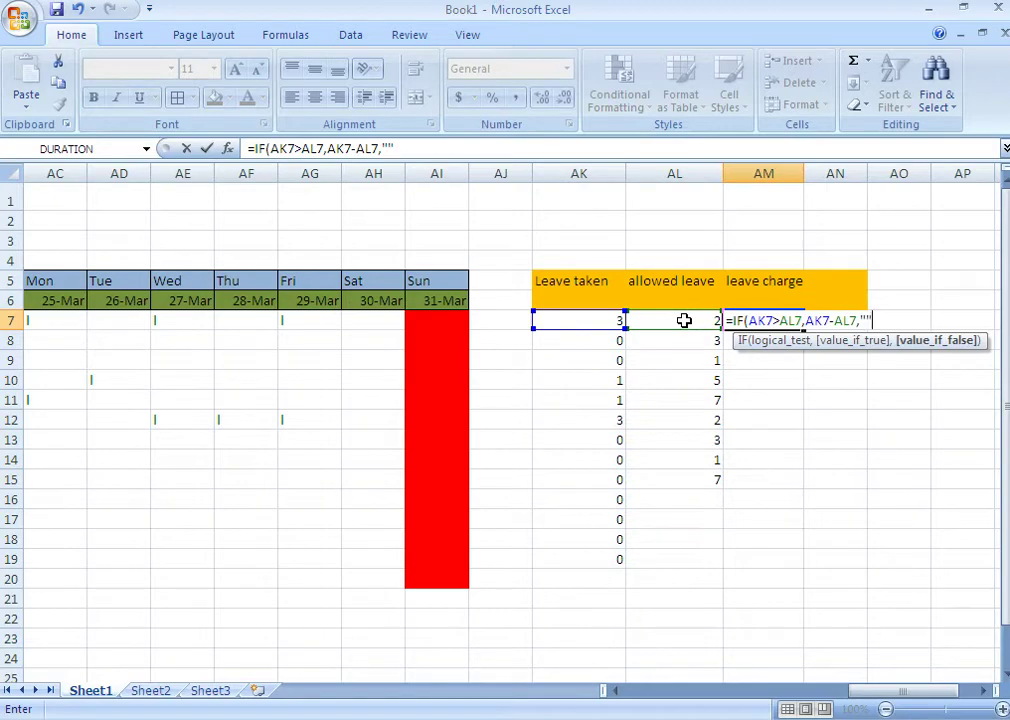
type(")")
key("Return")
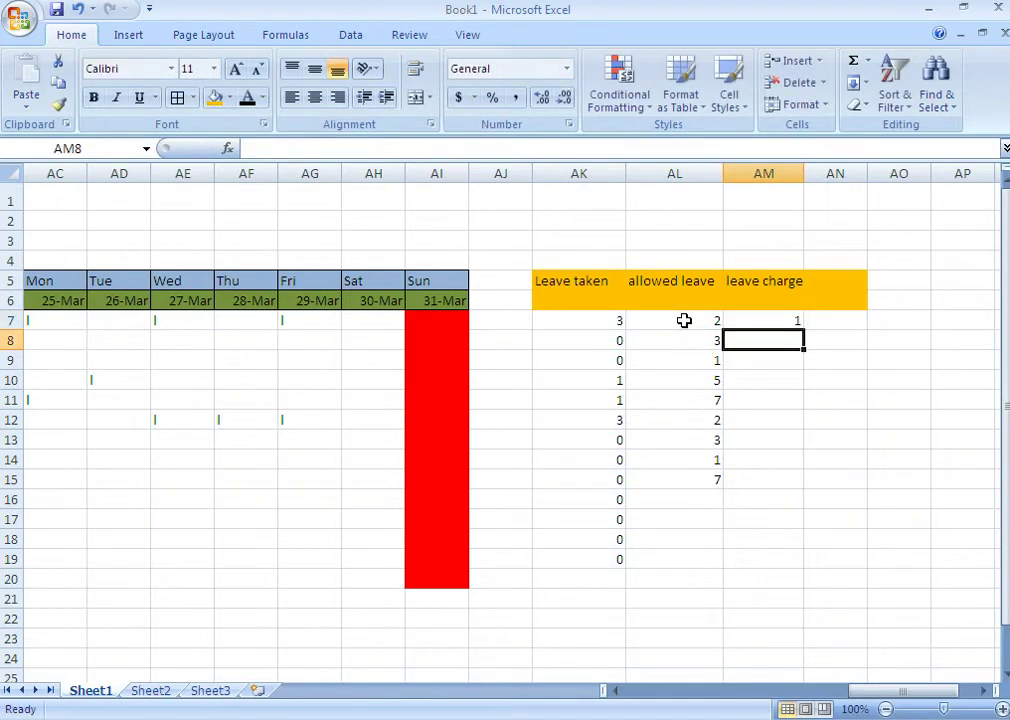
Fill the AM7 leave charge formula down the column to row 19.
left_click(746, 322)
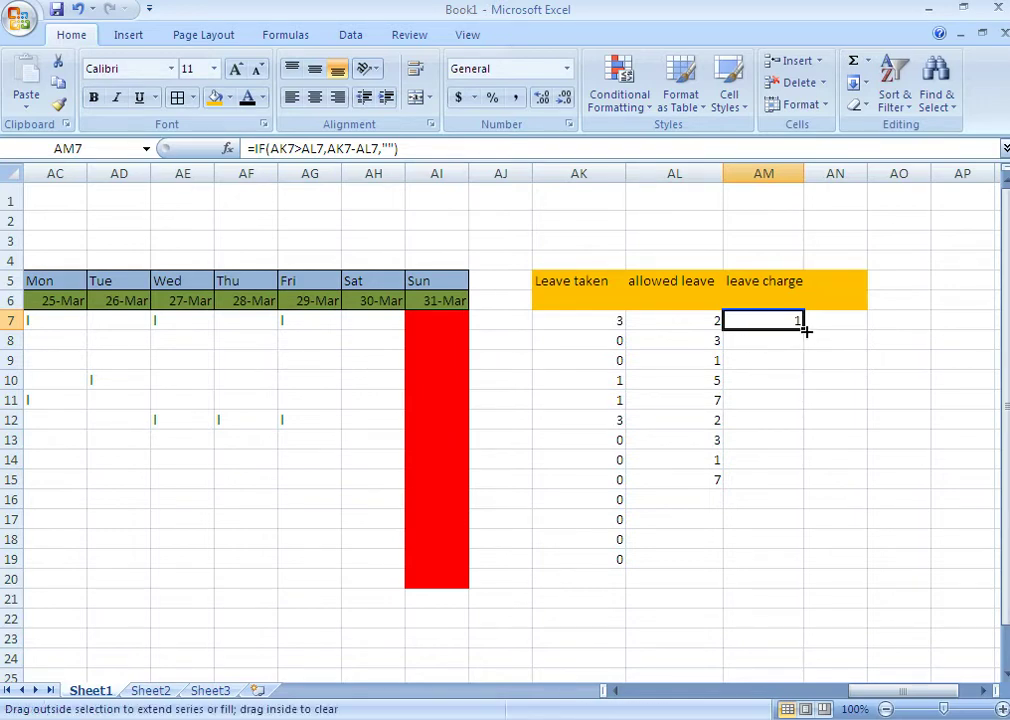
left_click_drag(806, 330, 778, 553)
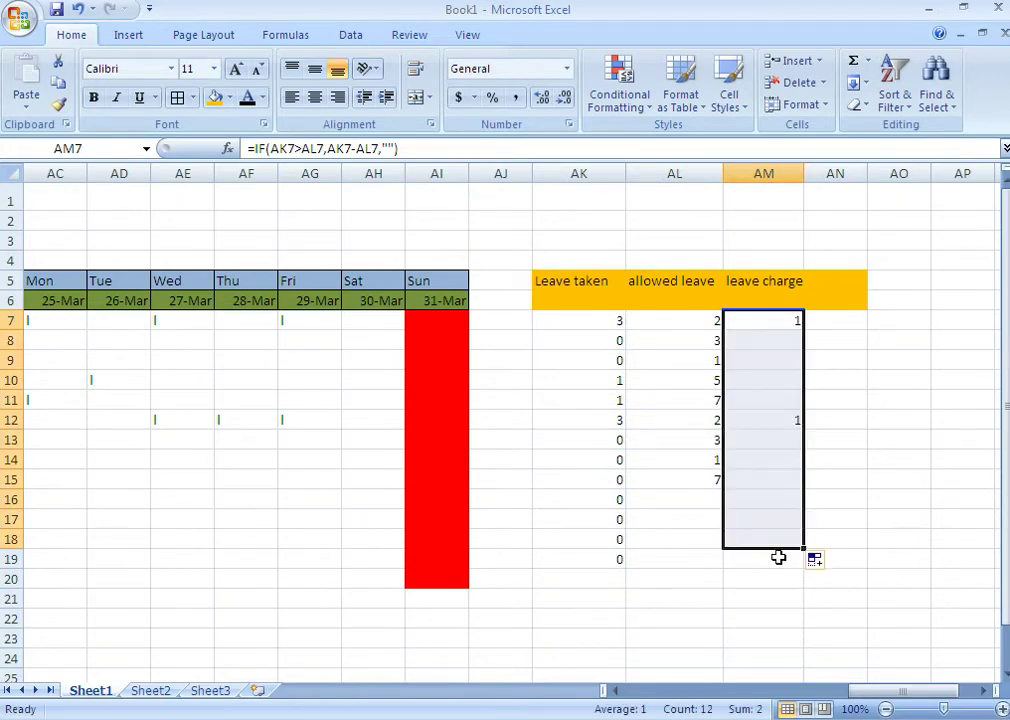
left_click(739, 421)
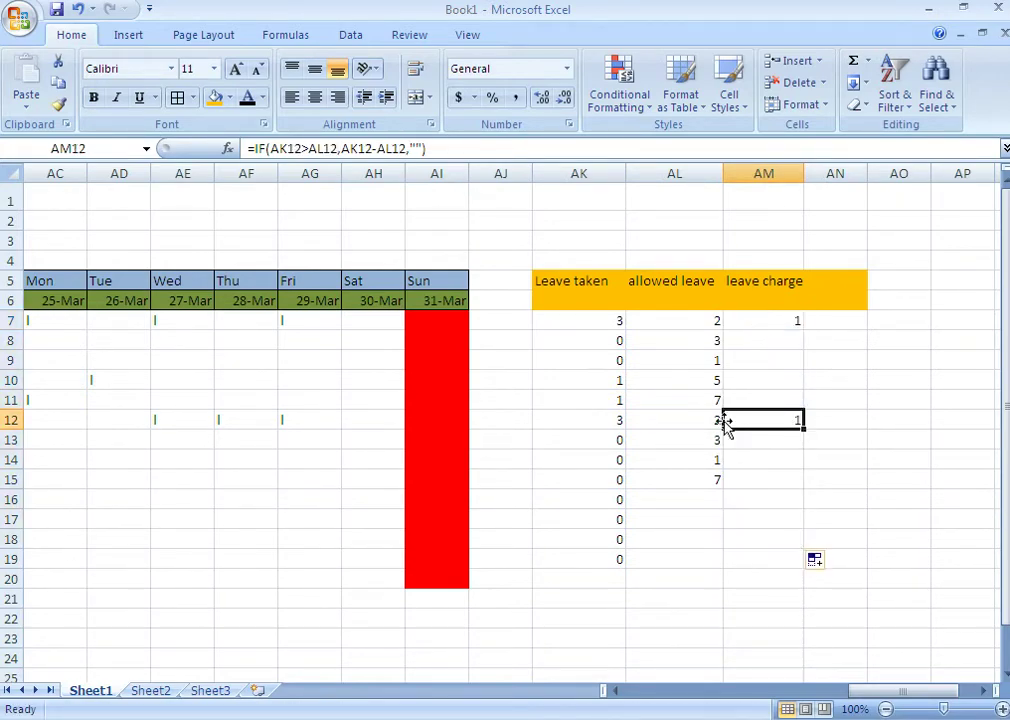
left_click(620, 421)
Mark 28–30 Mar as leave (L) in row 9 and 27–28 Mar in row 8.
left_click(620, 399)
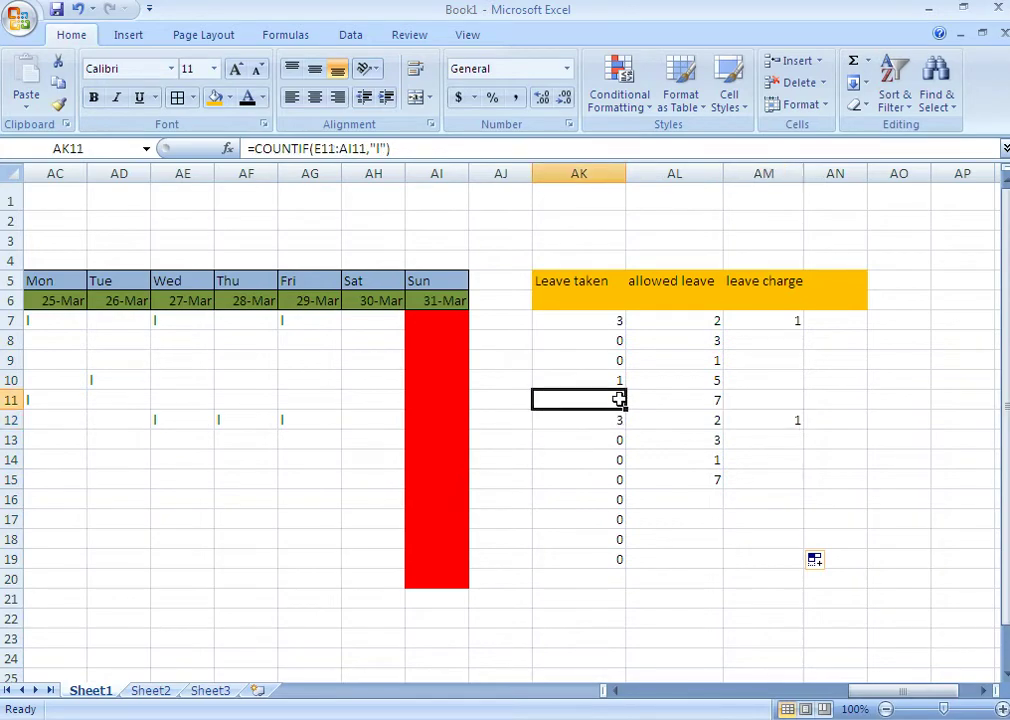
left_click(614, 358)
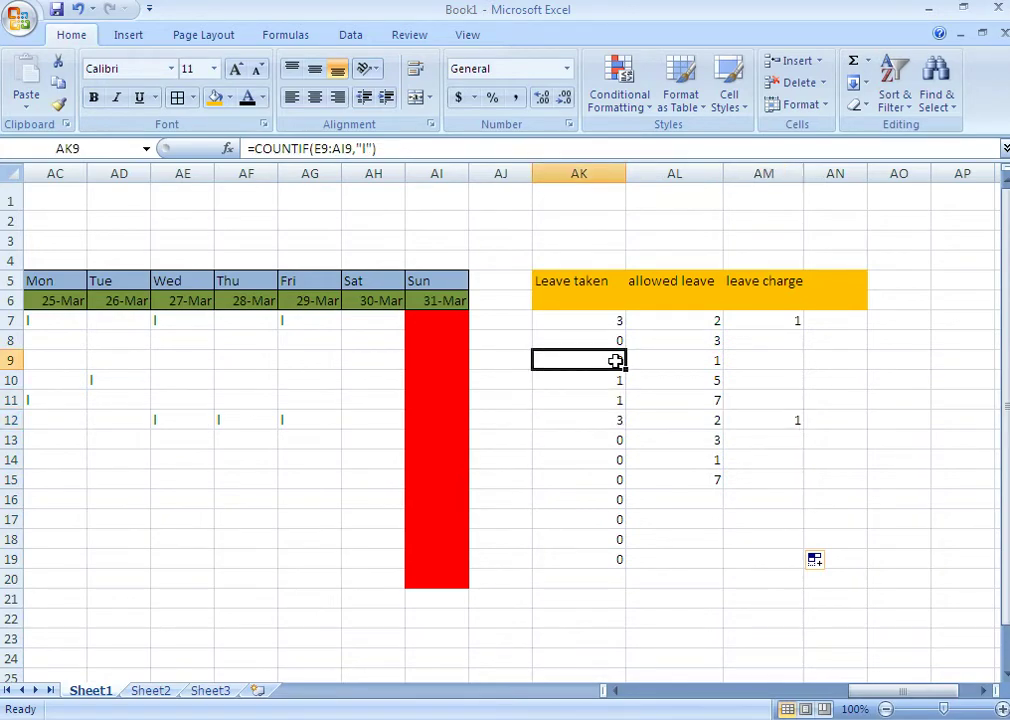
left_click(364, 361)
type("L")
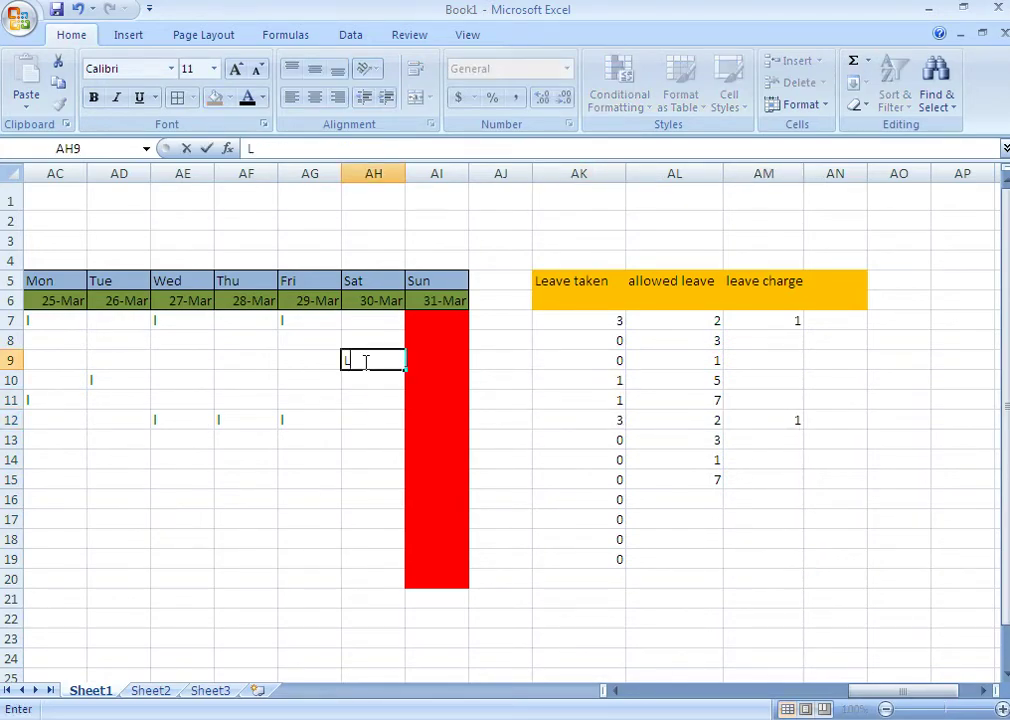
key("Left")
type("L")
key("Left")
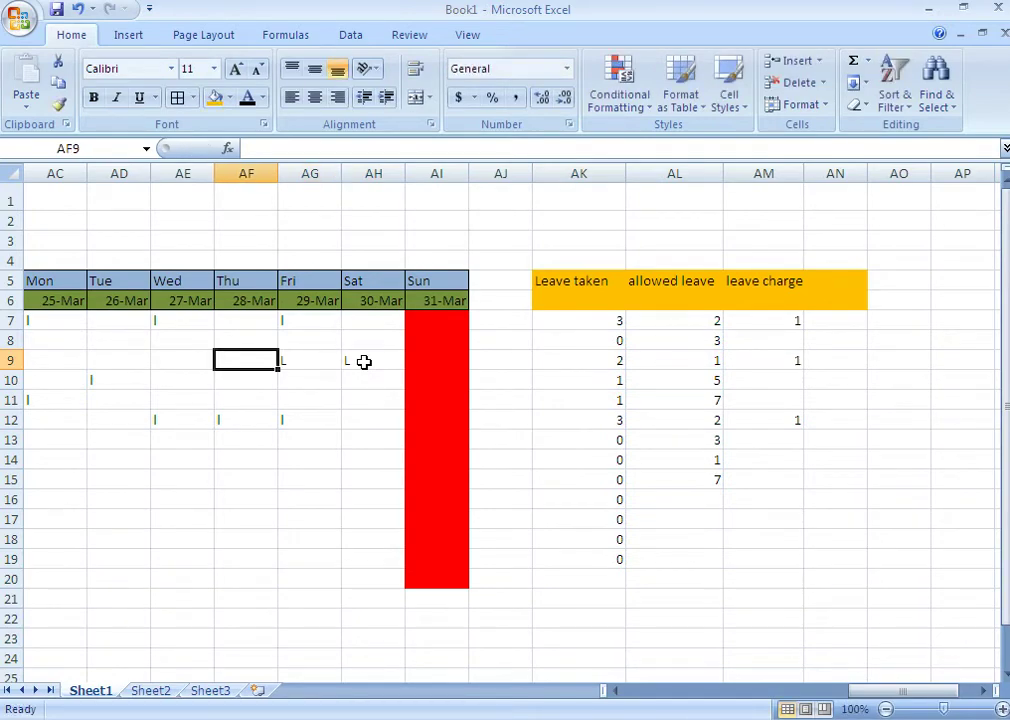
type("L")
key("Left")
key("Up")
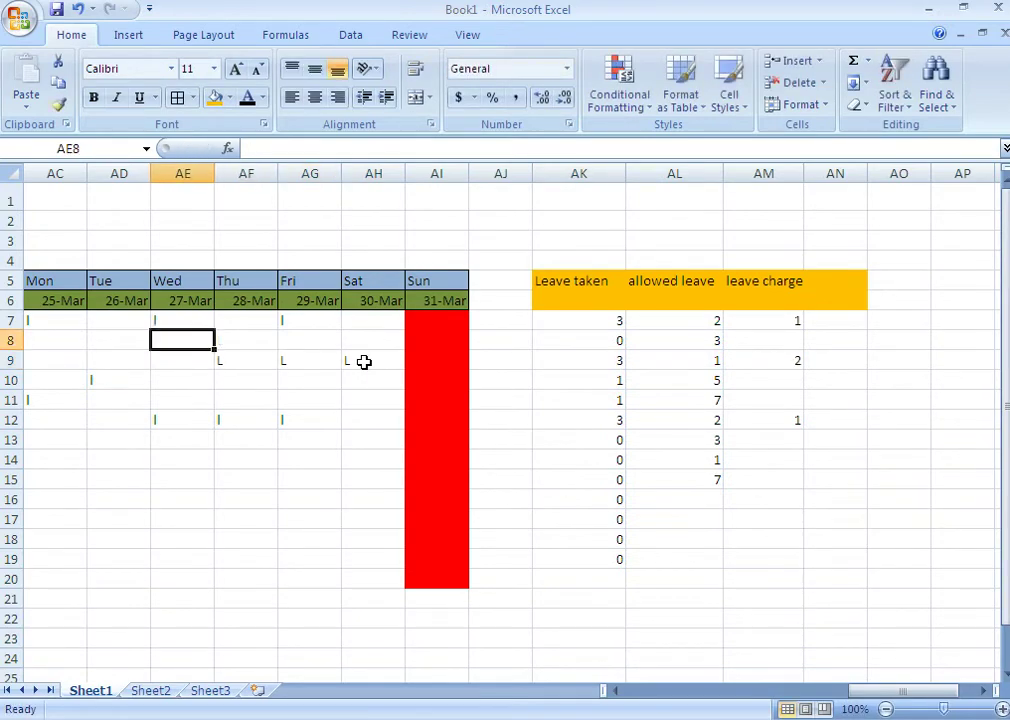
type("L")
key("Right")
type("L")
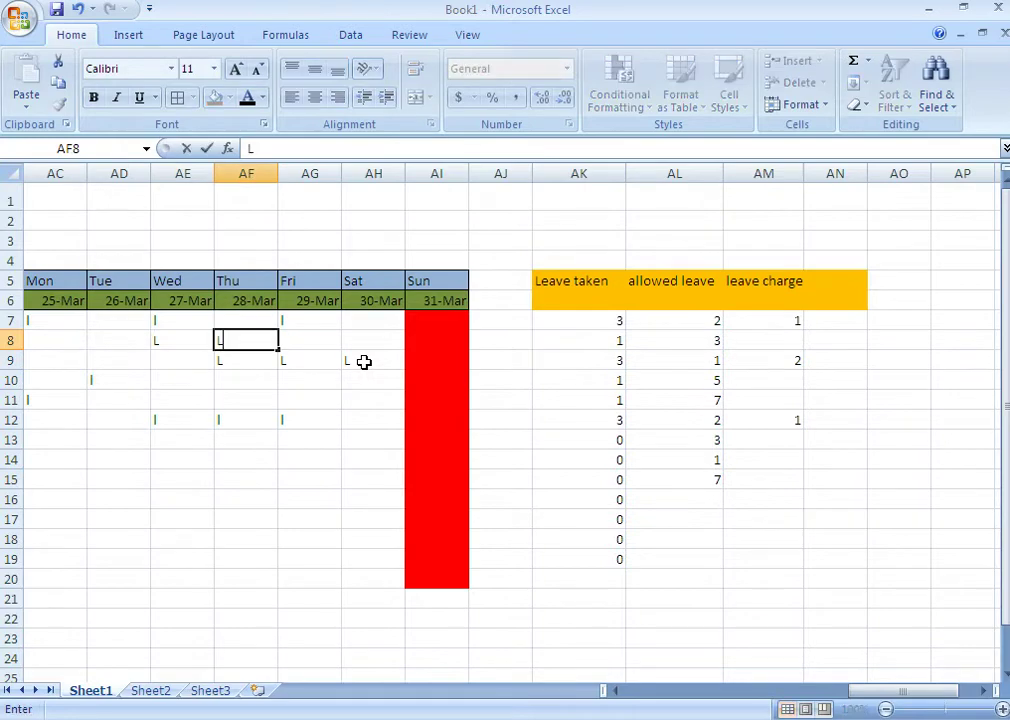
key("Left")
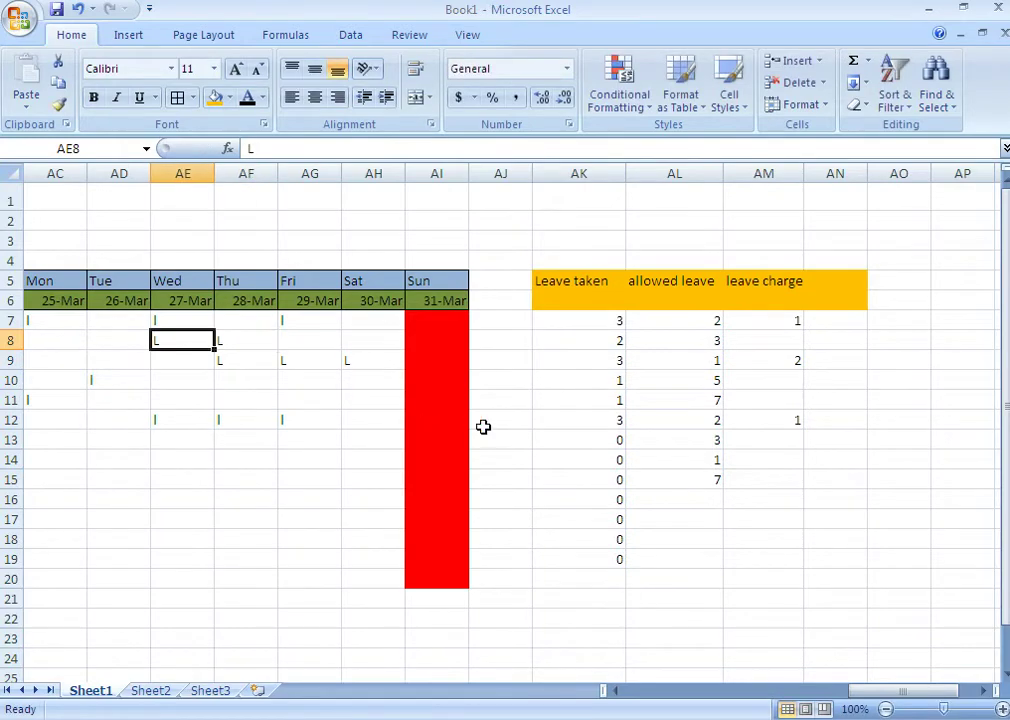
Add L leave marks for 29 and 30 Mar in row 8.
left_click(601, 436)
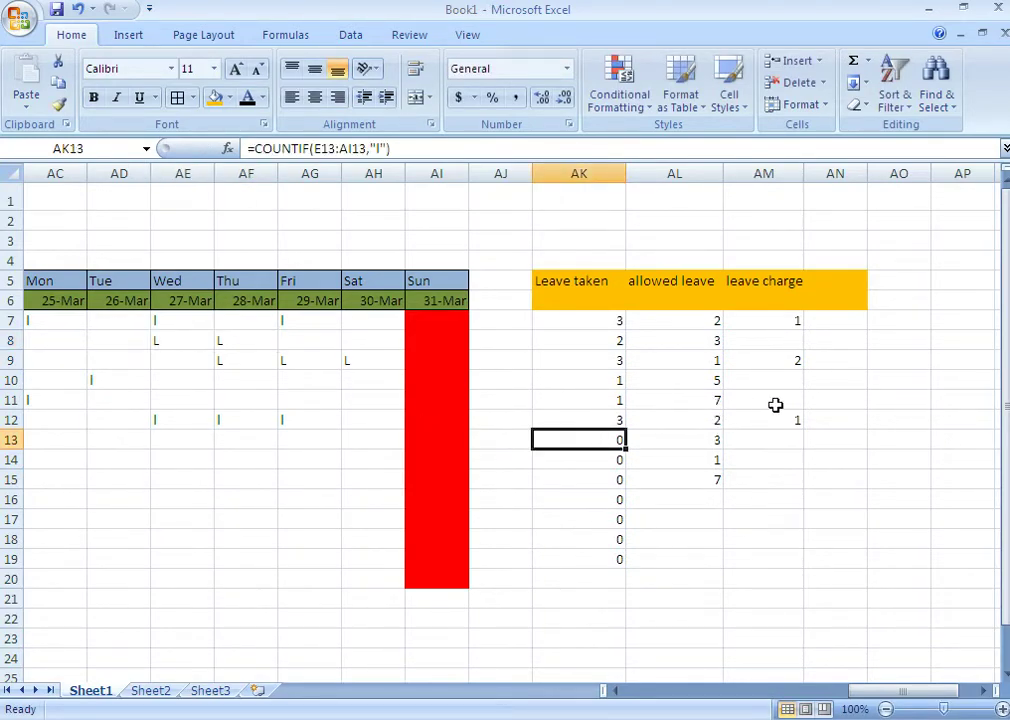
left_click(775, 374)
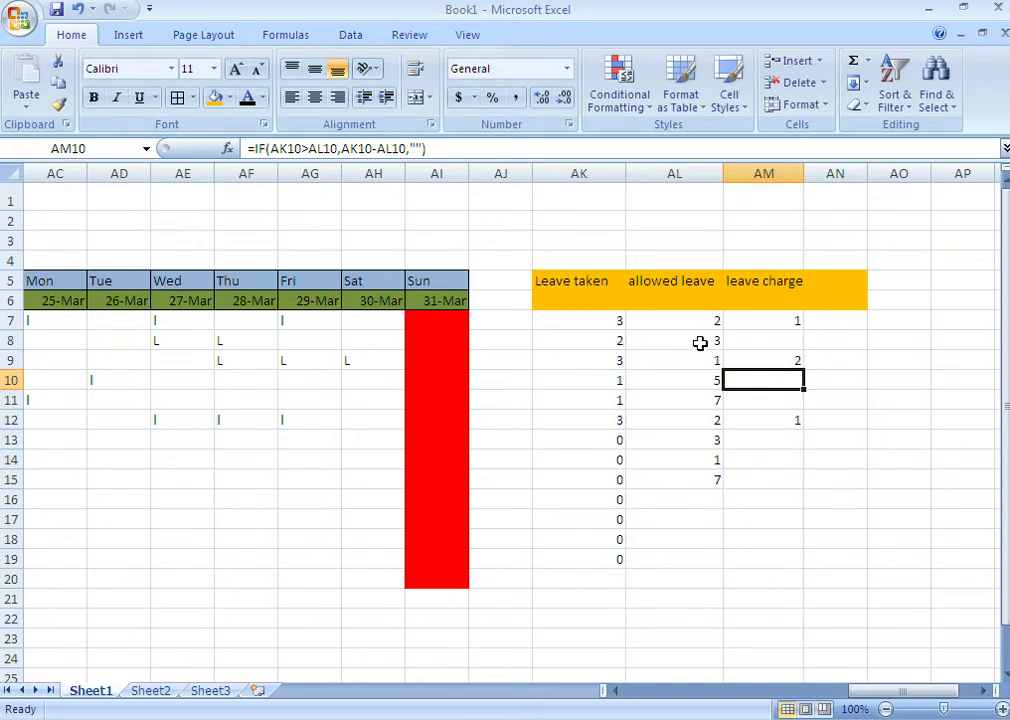
left_click(324, 345)
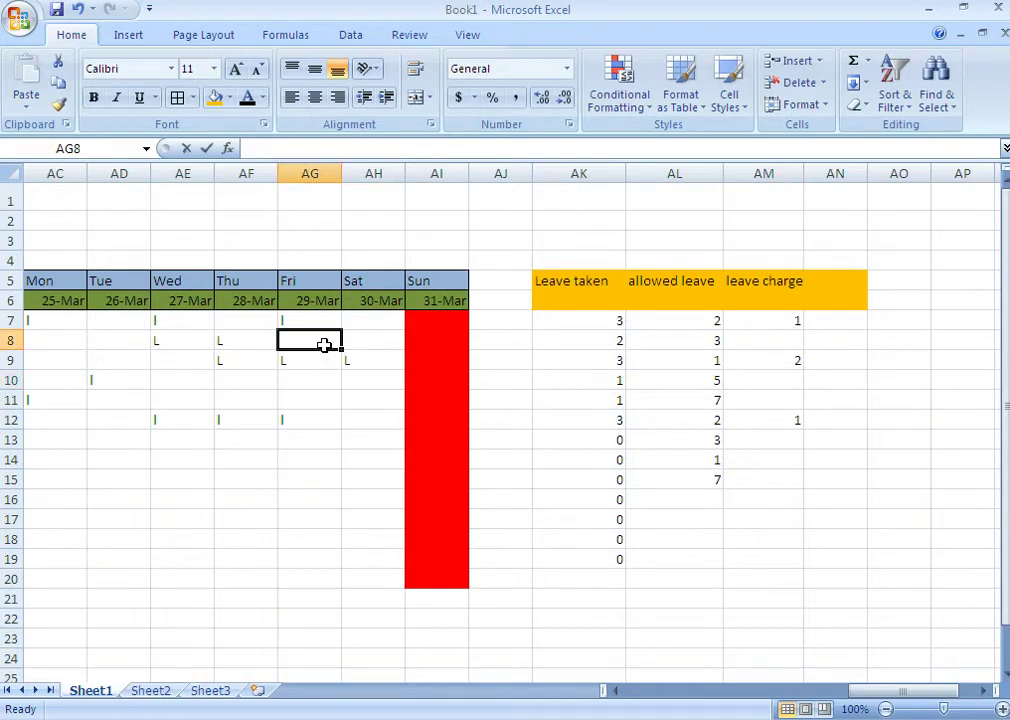
type("L")
key("Return")
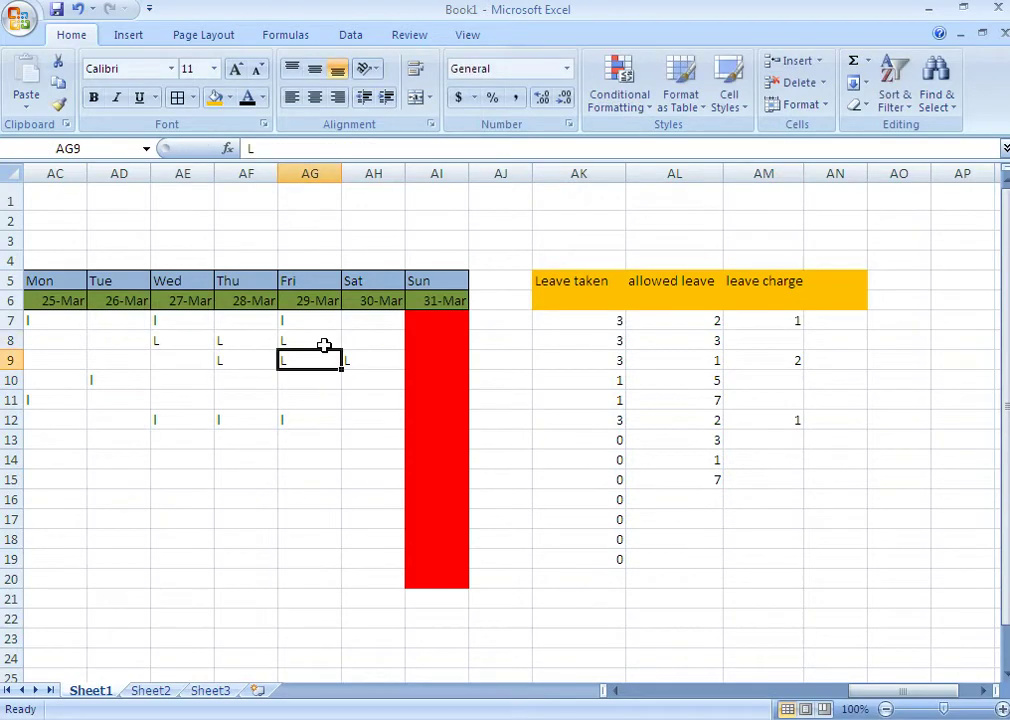
left_click(324, 345)
key("Right")
type("L")
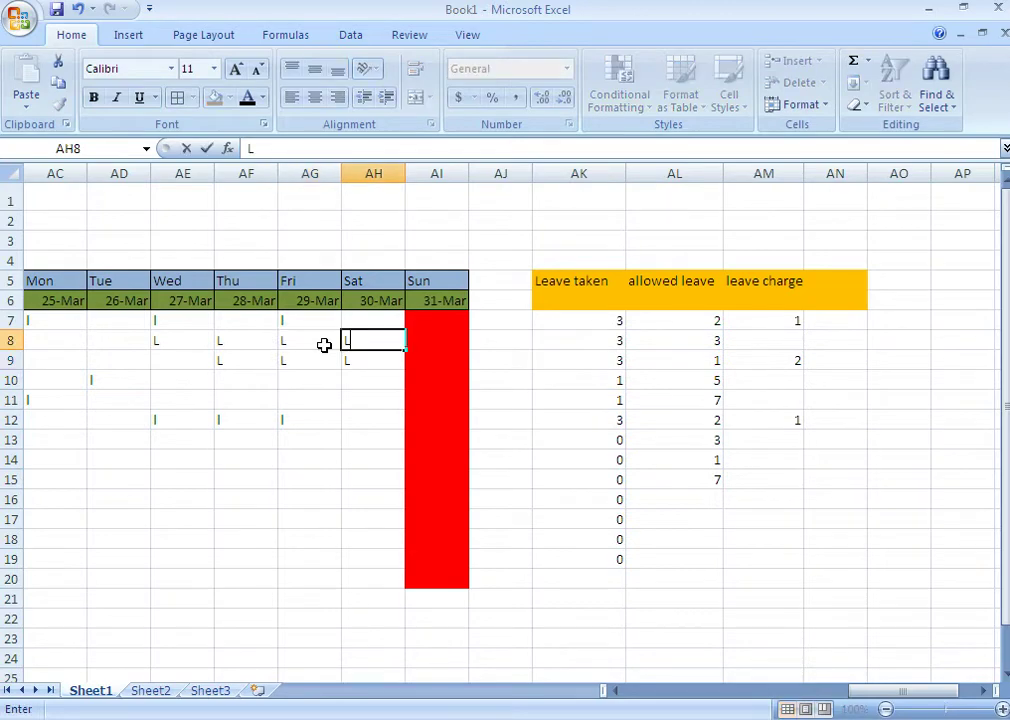
key("Return")
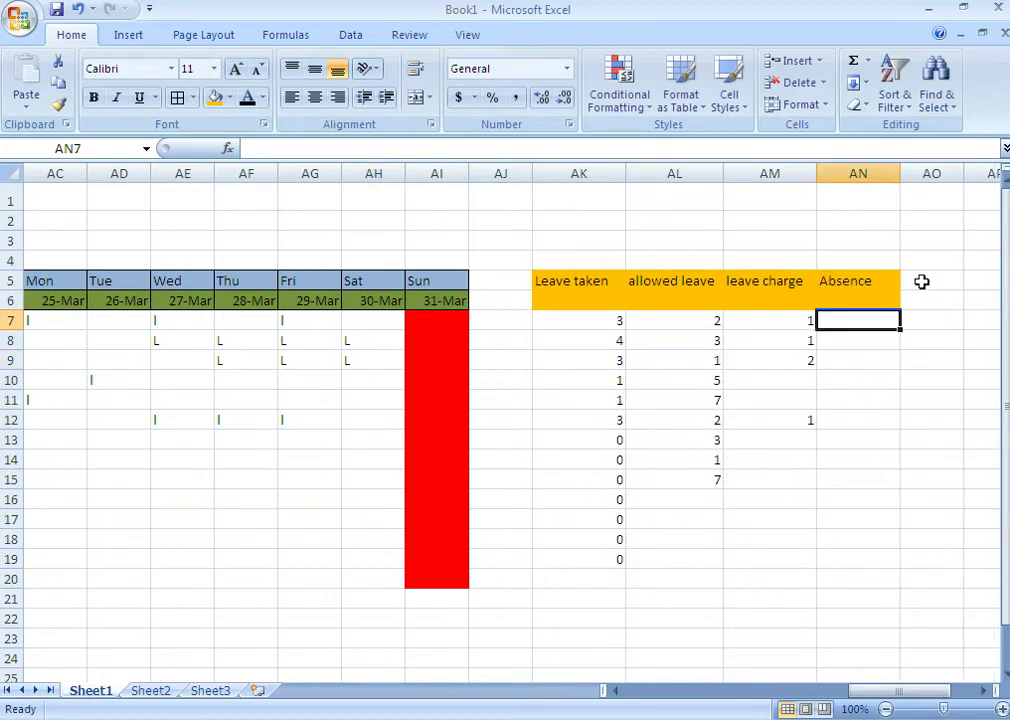
Enter =COUNTIF(E7:AI7,"A") in AN7 to count row 7's absences.
type("=c")
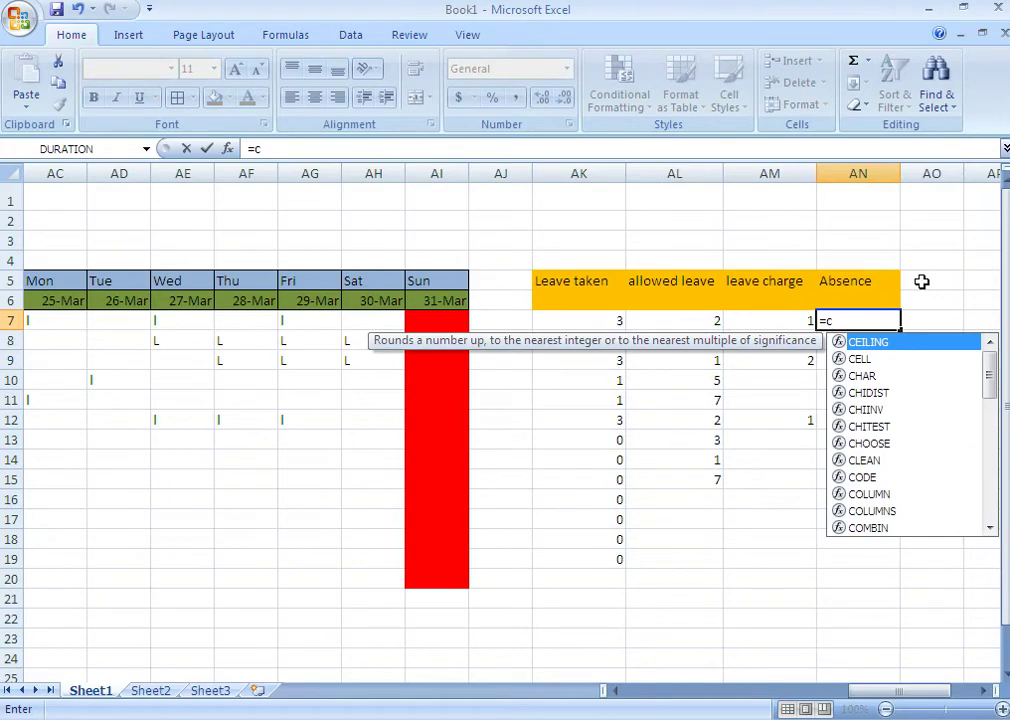
type("ount")
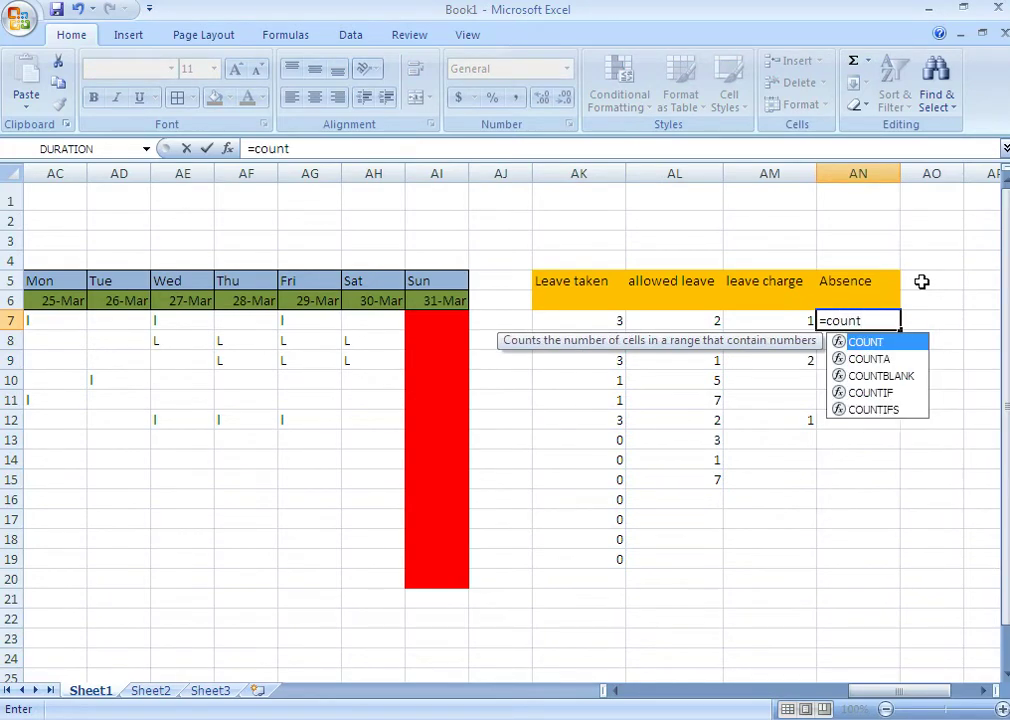
type("if")
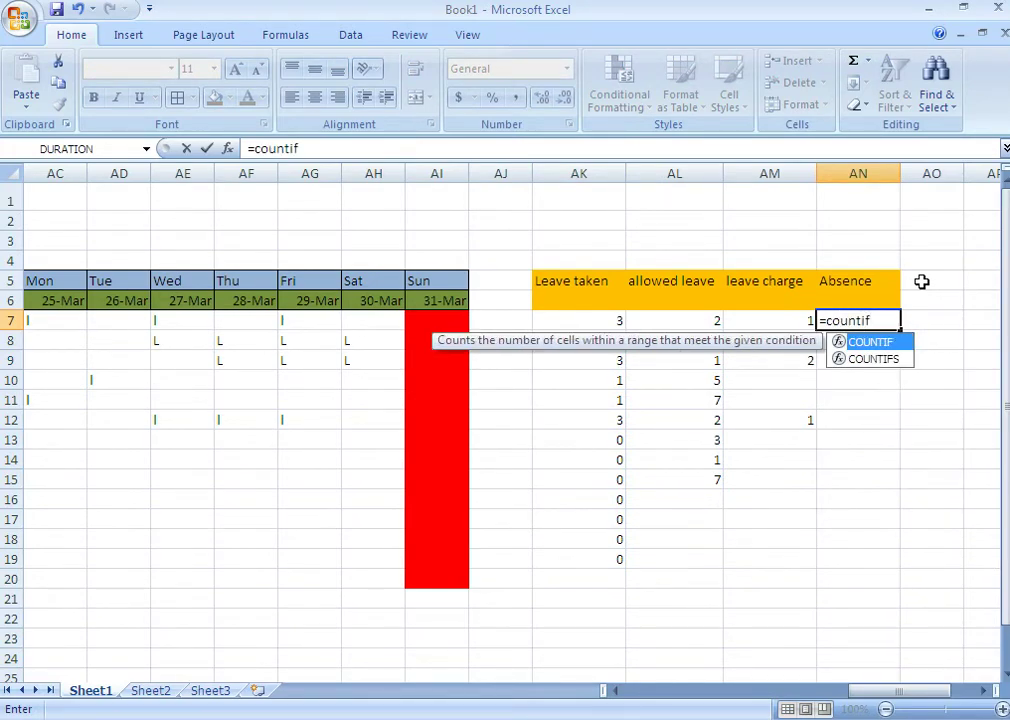
type("(")
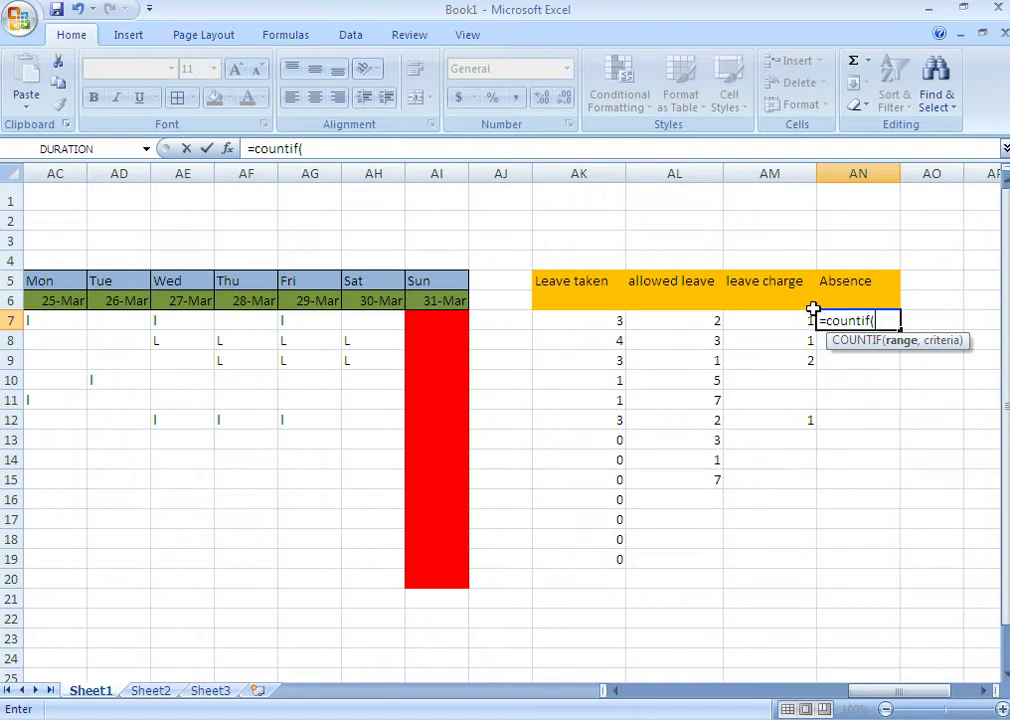
left_click_drag(412, 320, 15, 320)
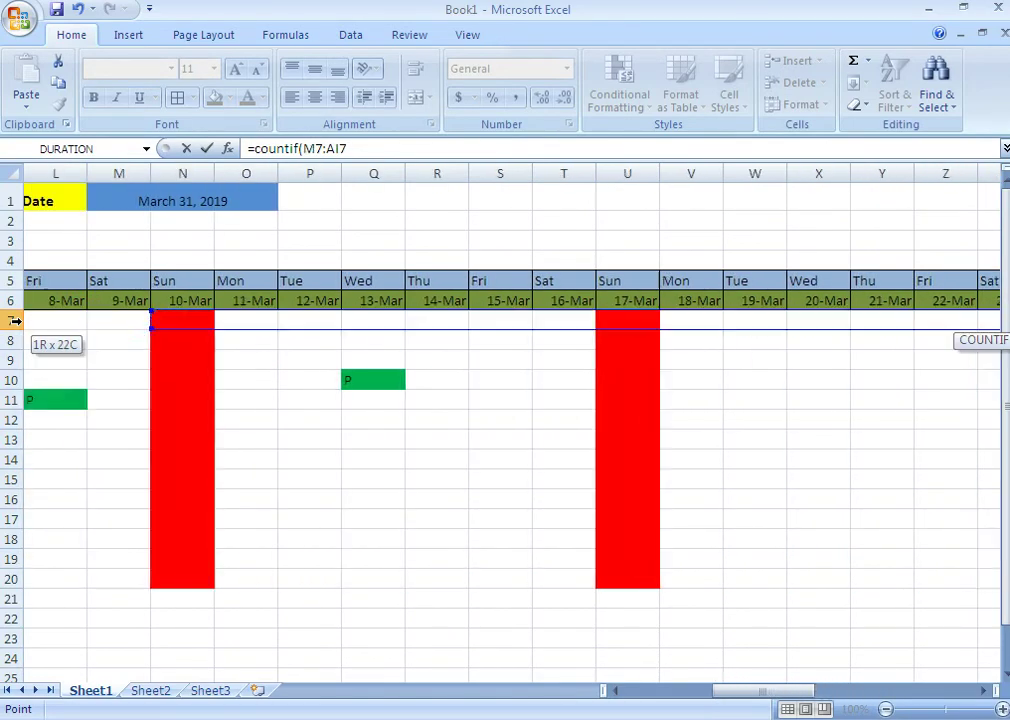
left_click_drag(15, 320, 256, 325)
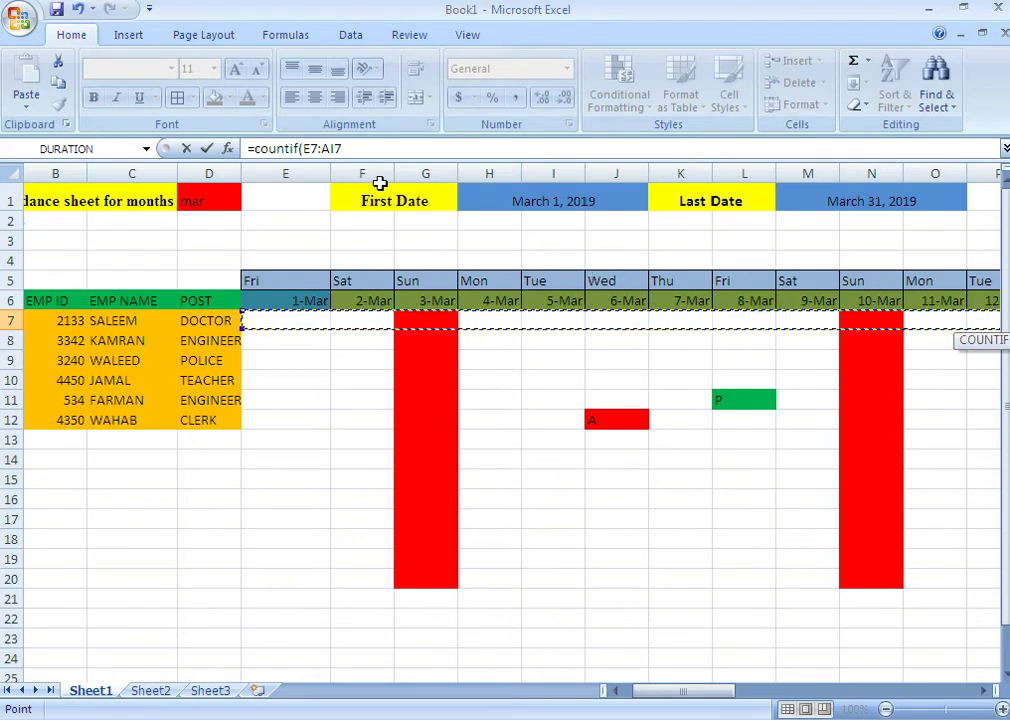
left_click(351, 150)
type(",\"A")
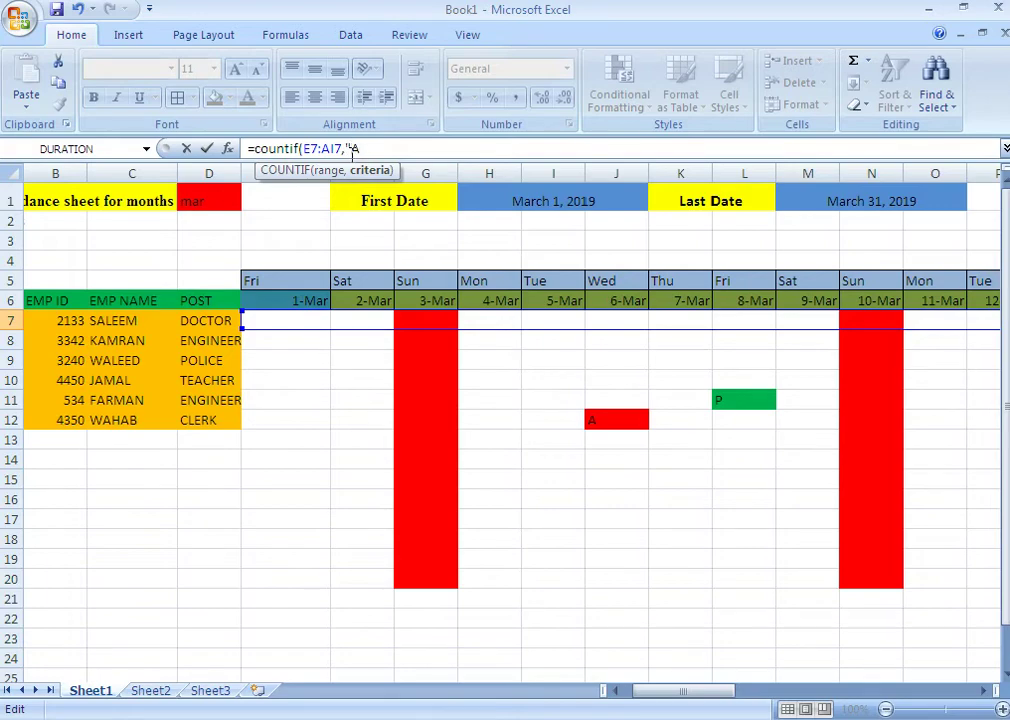
key("Return")
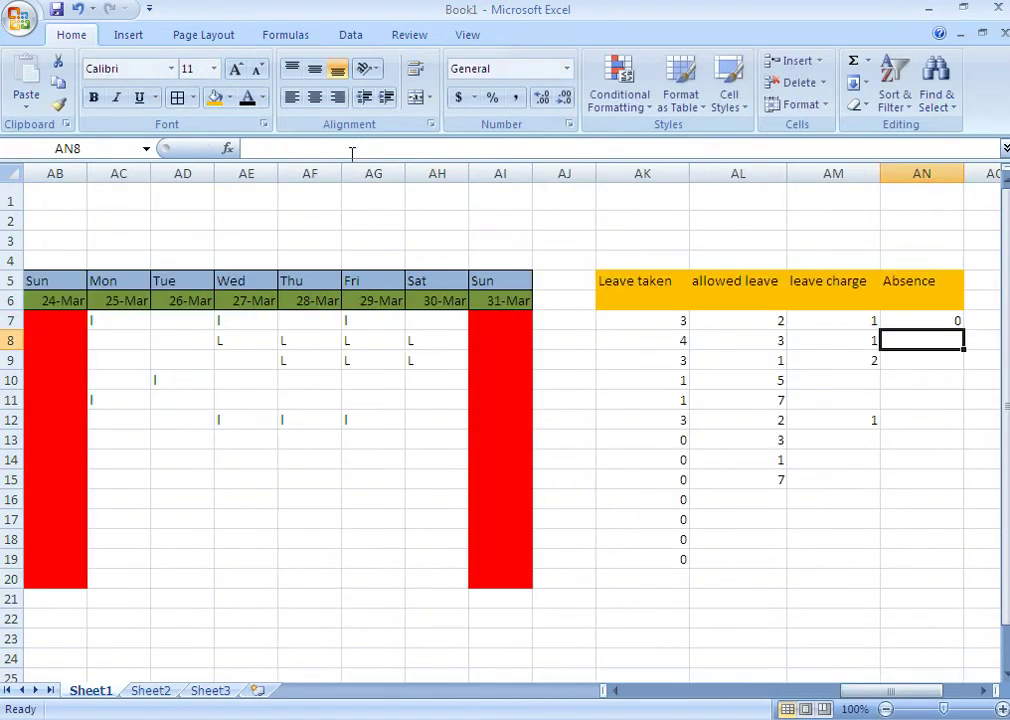
left_click(947, 320)
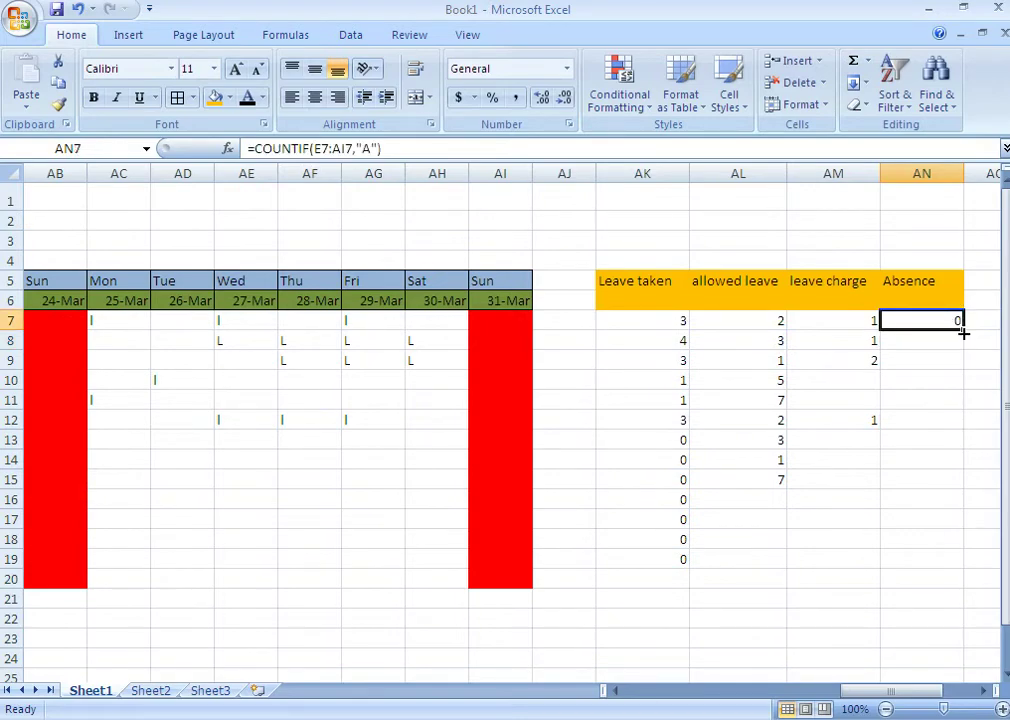
Fill the absence formula down the Absence column and mark AD7 and AD11 as A.
left_click_drag(961, 333, 940, 548)
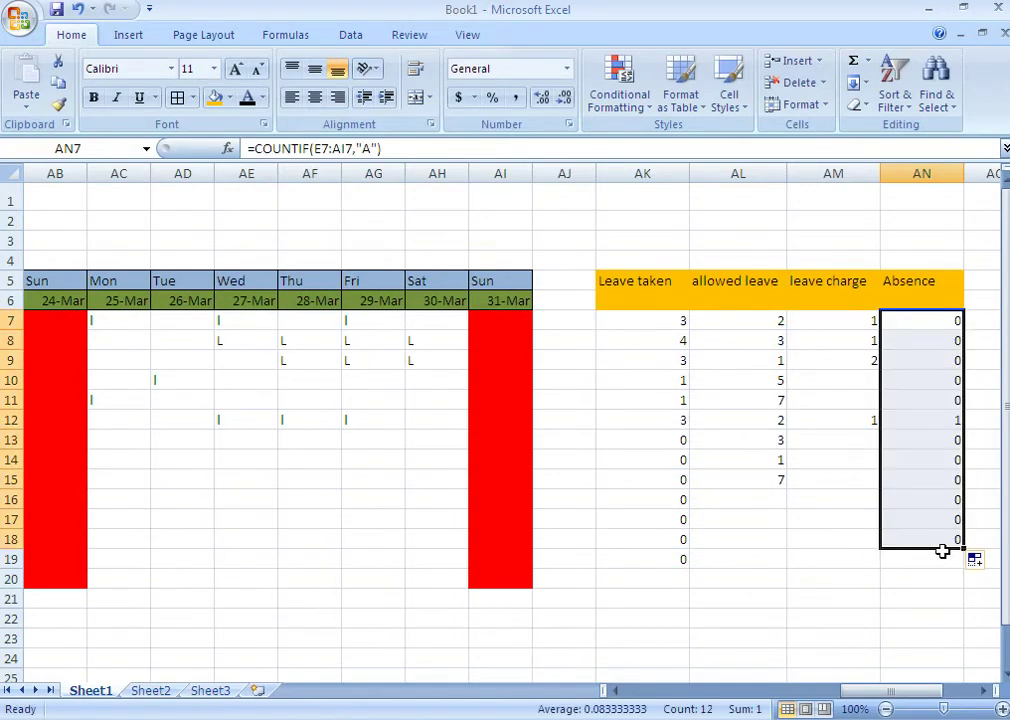
left_click(838, 516)
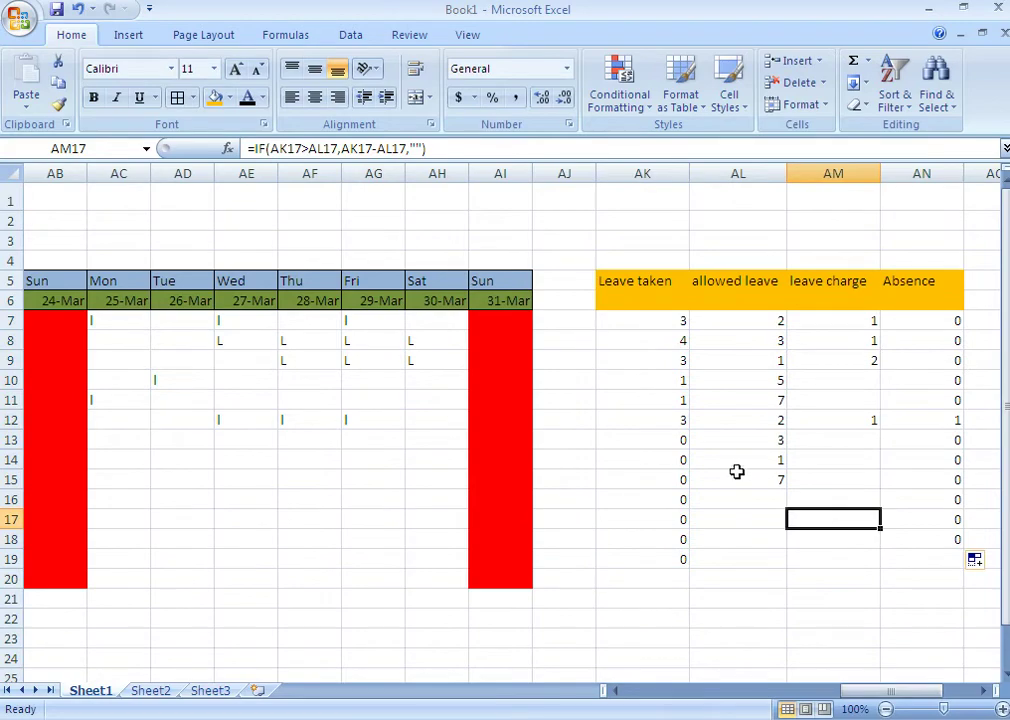
left_click(179, 325)
type("A")
key("Return")
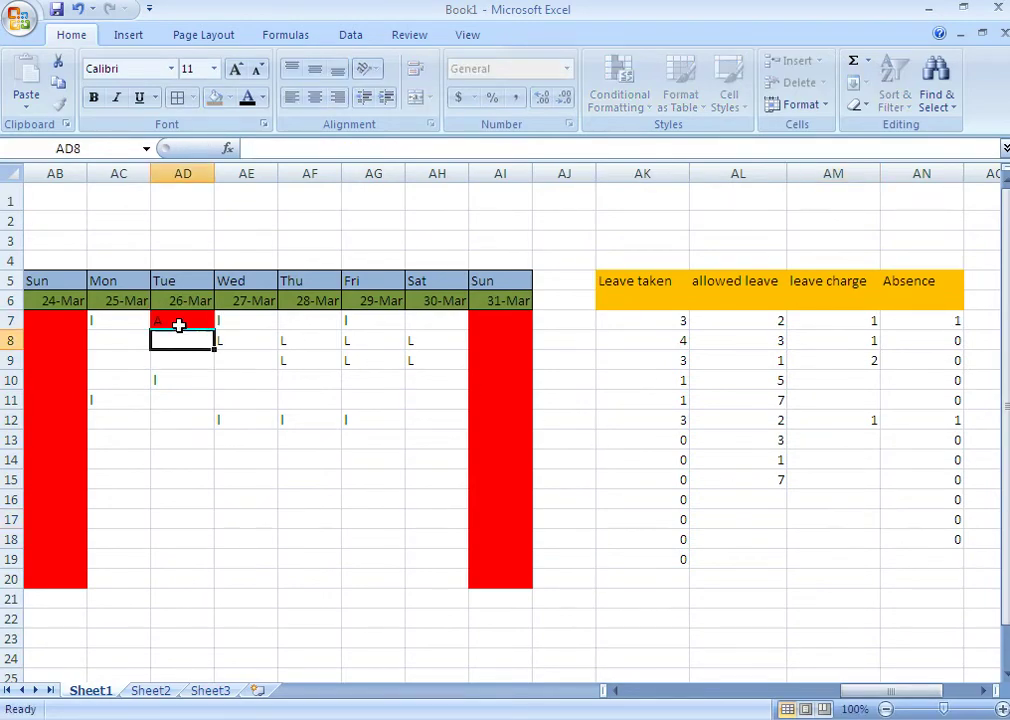
key("Return")
key("Return")
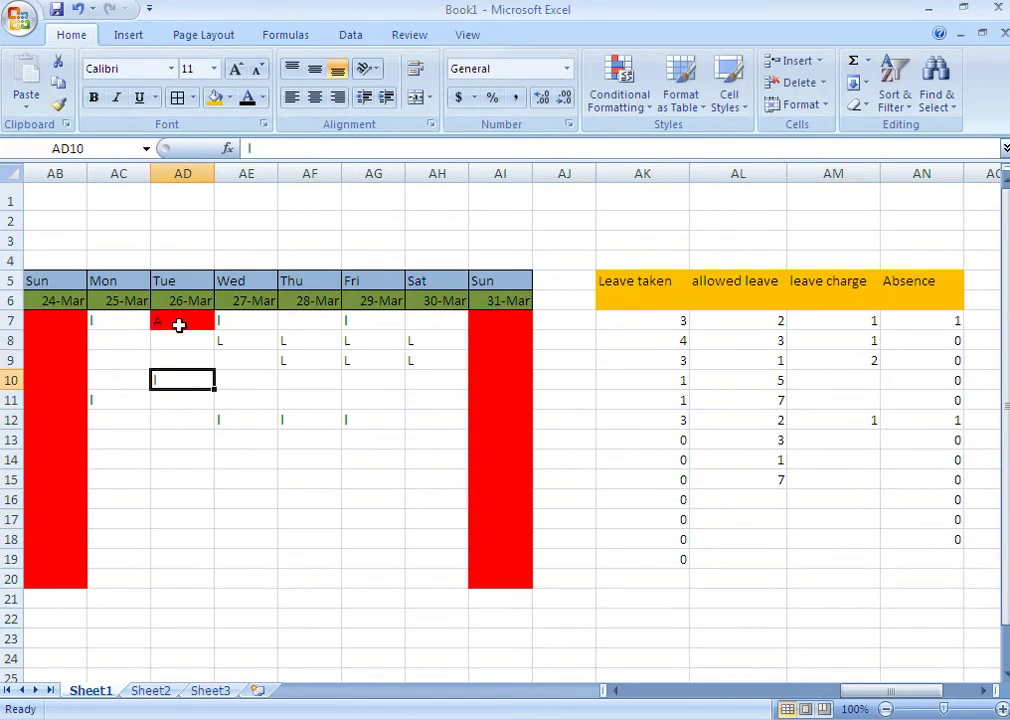
key("Return")
type("A")
Mark AC12, AE15 and AG15 as absent with A.
key("Return")
key("Left")
type("A")
key("Return")
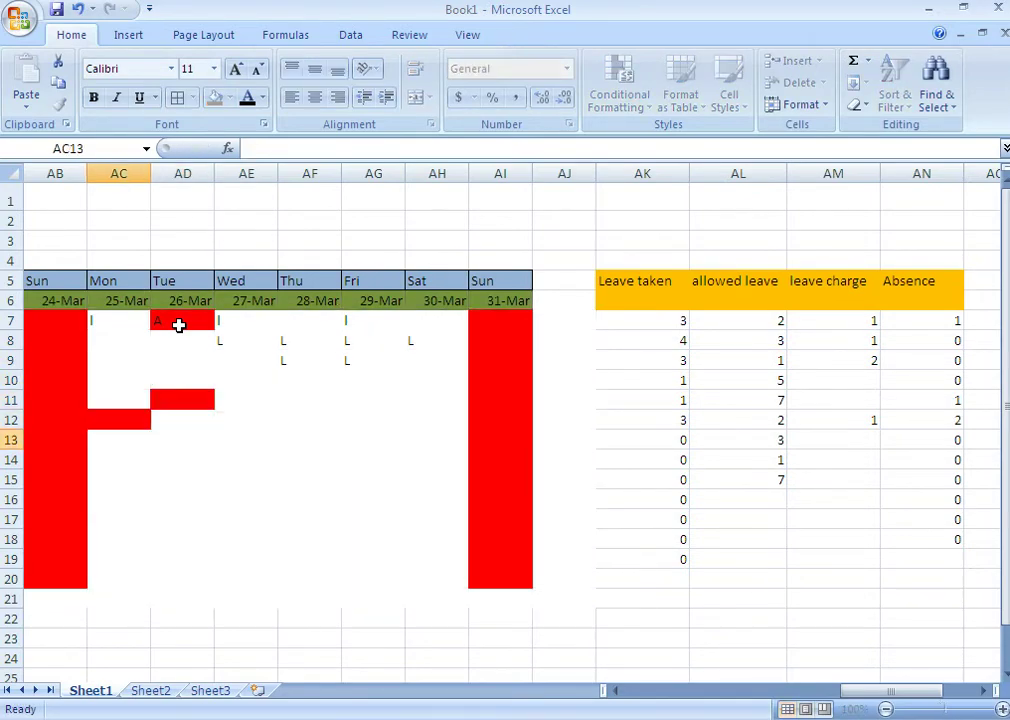
key("Right")
key("Right")
key("Down")
key("Down")
type("S")
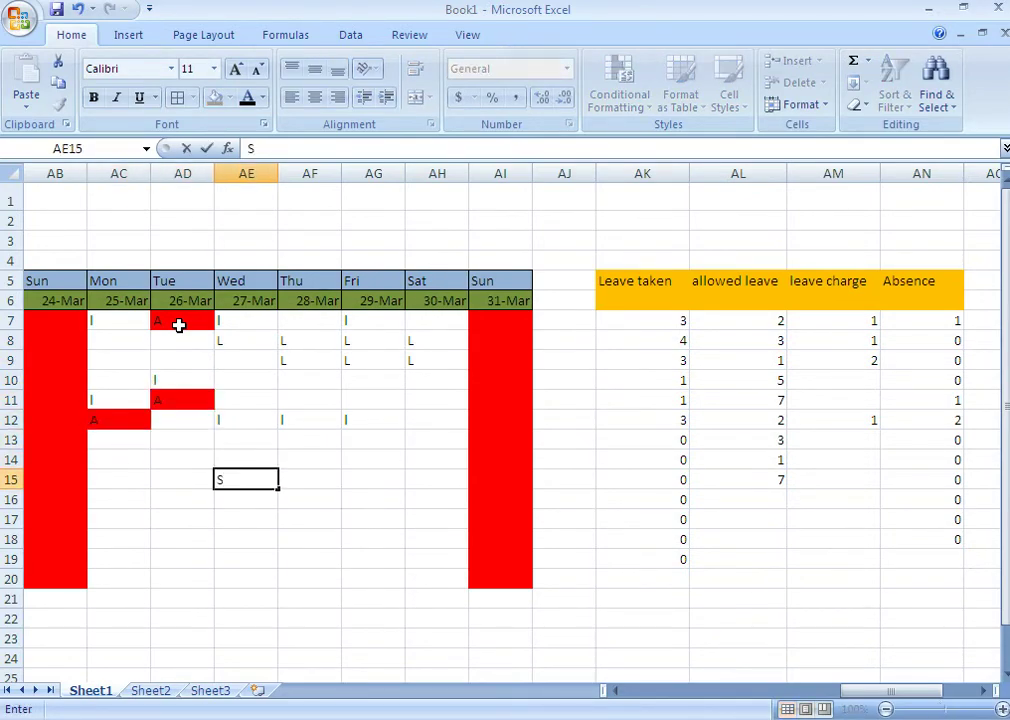
key("BackSpace")
type("A")
key("Right")
key("Right")
type("A")
key("Return")
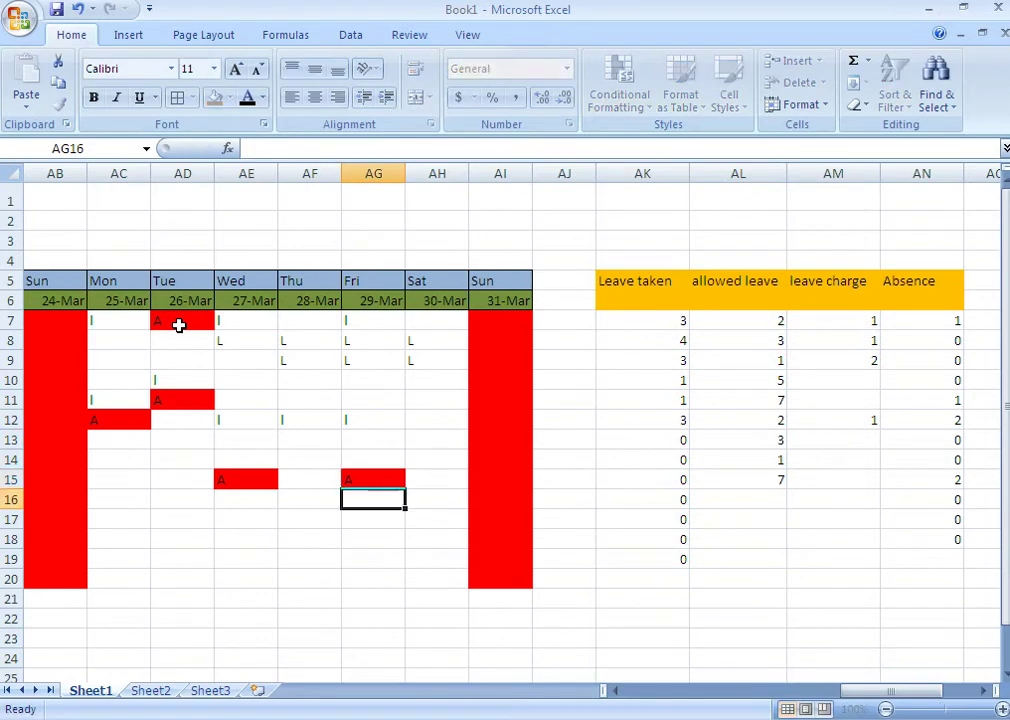
left_click(315, 559)
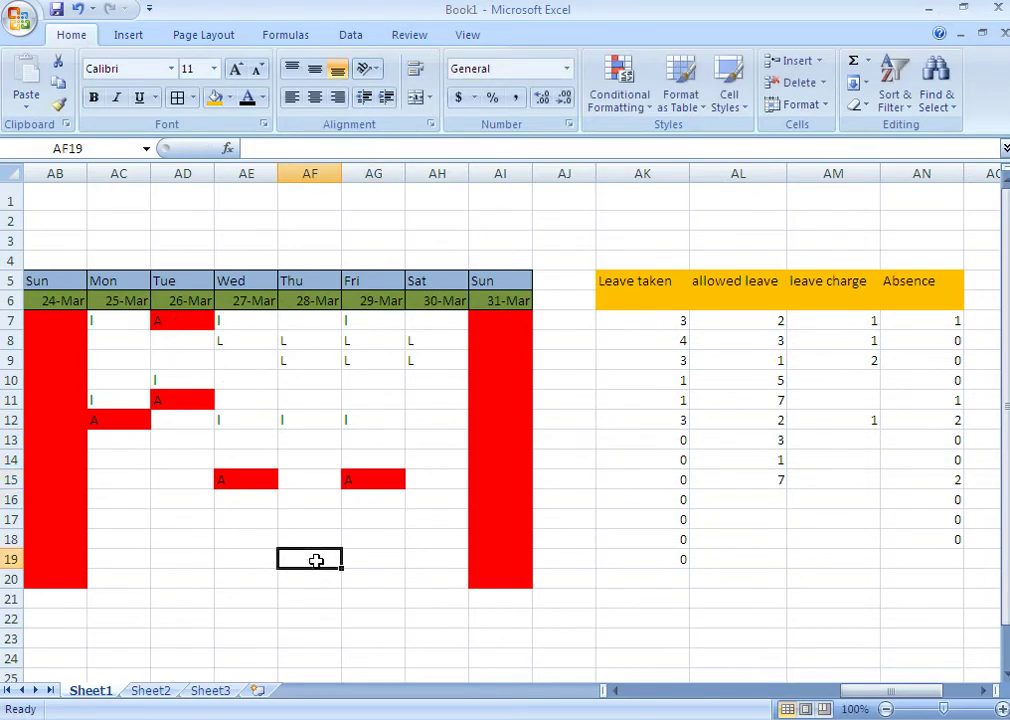
scroll(230, 440, "right", 4)
left_click(144, 321)
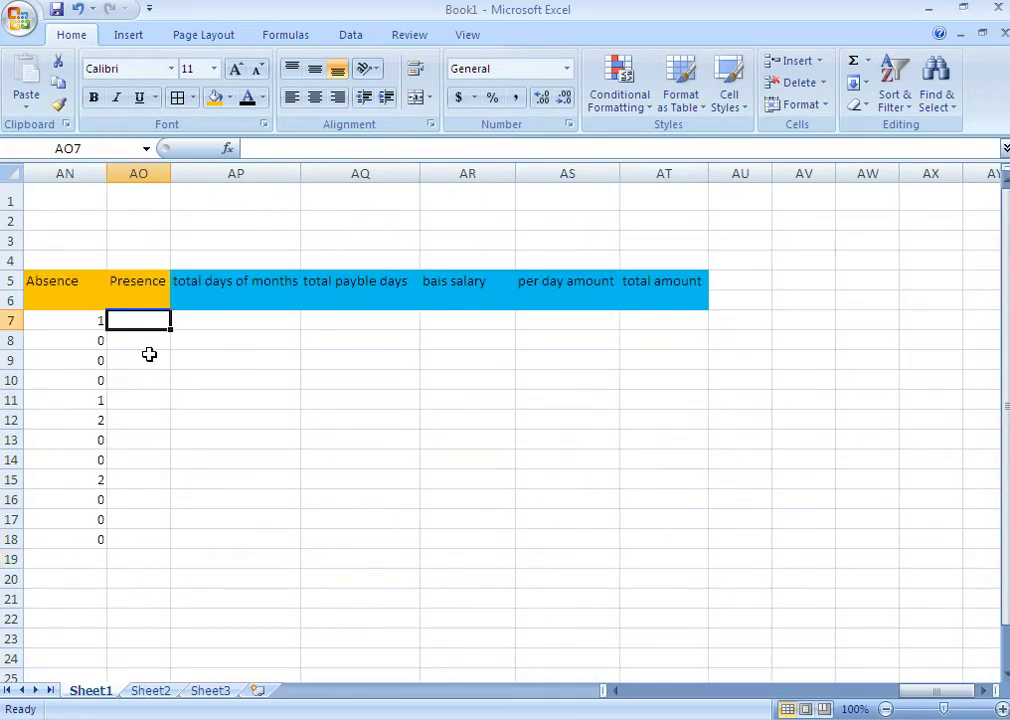
Enter =COUNTIF(E7:AI7,"p") in AO7 and fill it down to row 18.
type("=co")
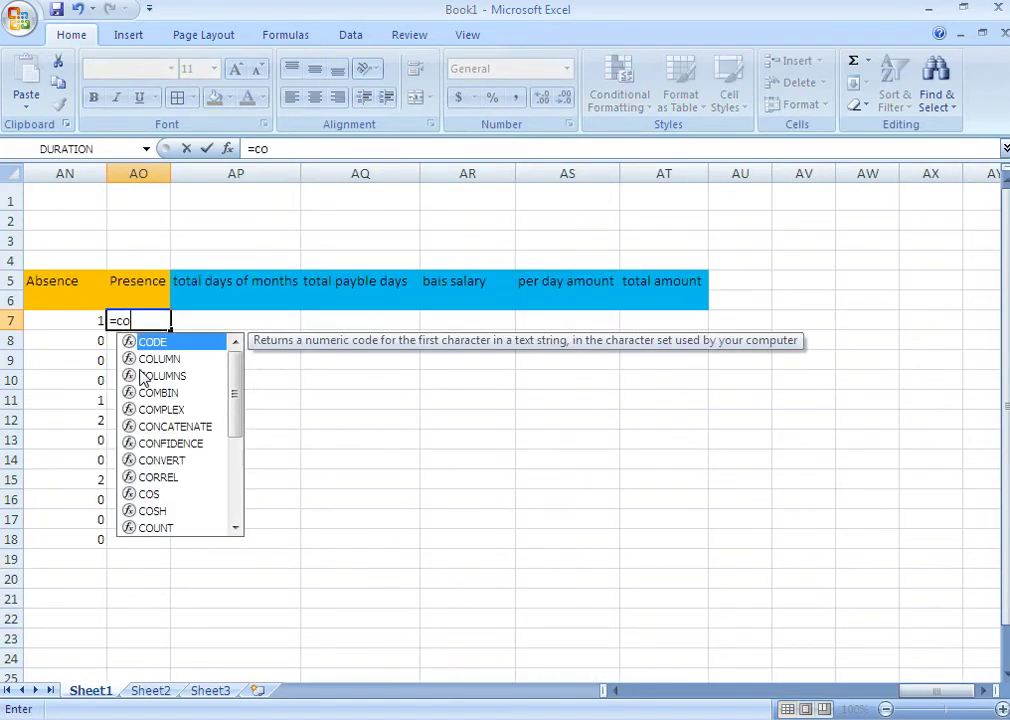
type("untif(")
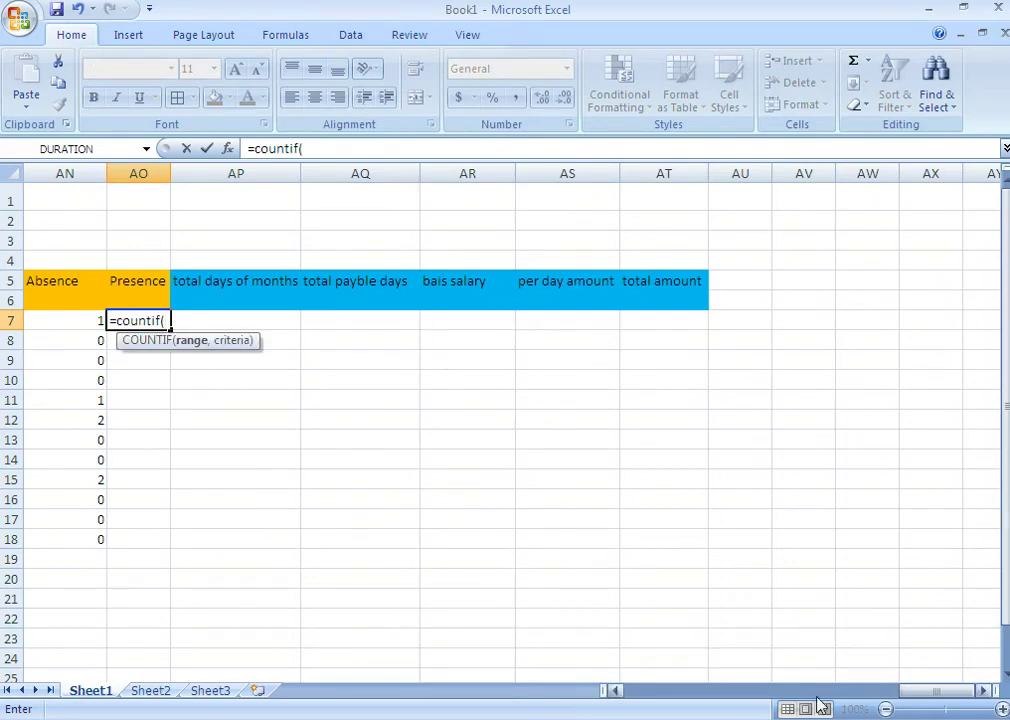
left_click(908, 700)
left_click_drag(908, 700, 791, 688)
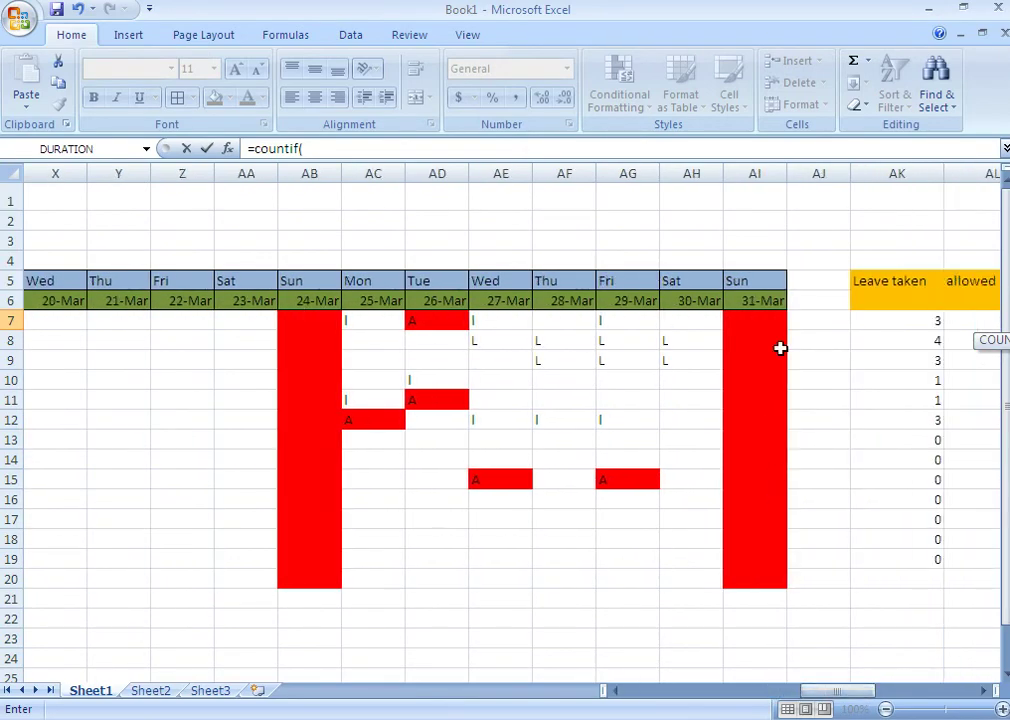
mouse_move(780, 325)
left_mouse_down()
mouse_move(82, 308)
mouse_move(65, 322)
mouse_move(10, 320)
mouse_move(193, 301)
mouse_move(305, 328)
left_mouse_up()
left_click(347, 148)
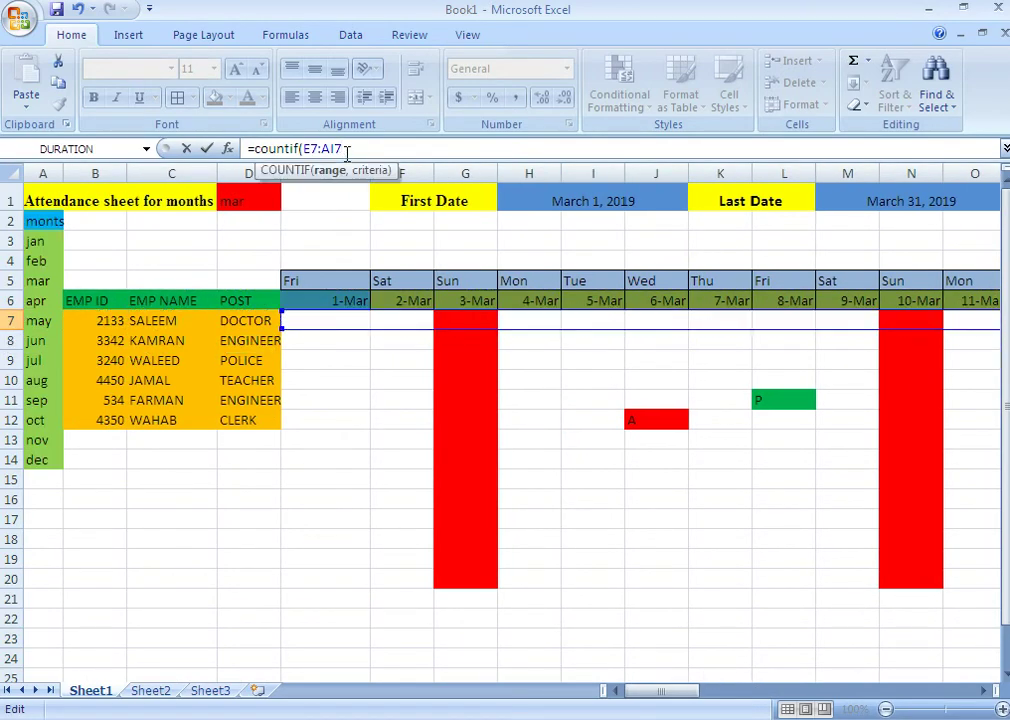
type(",")
type("p\"")
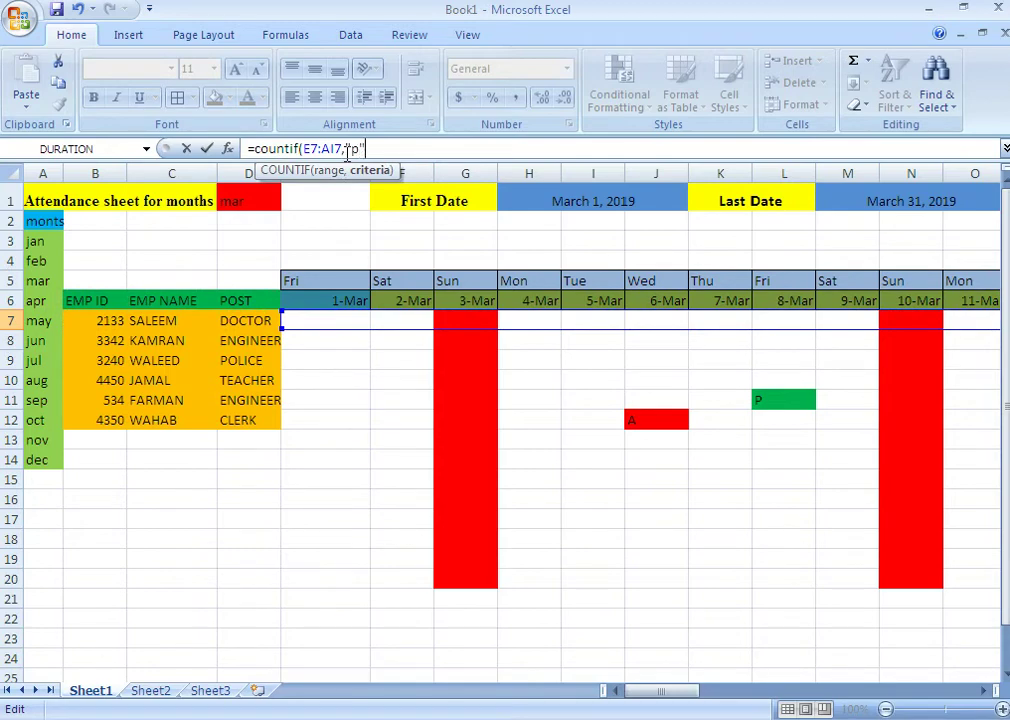
type(")")
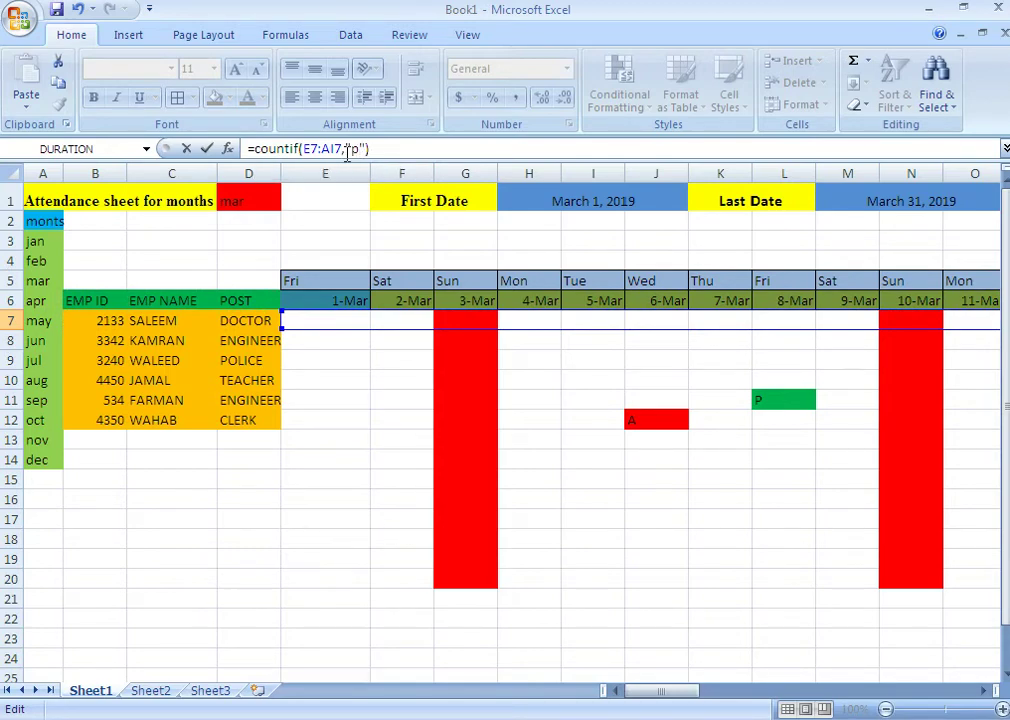
key("Return")
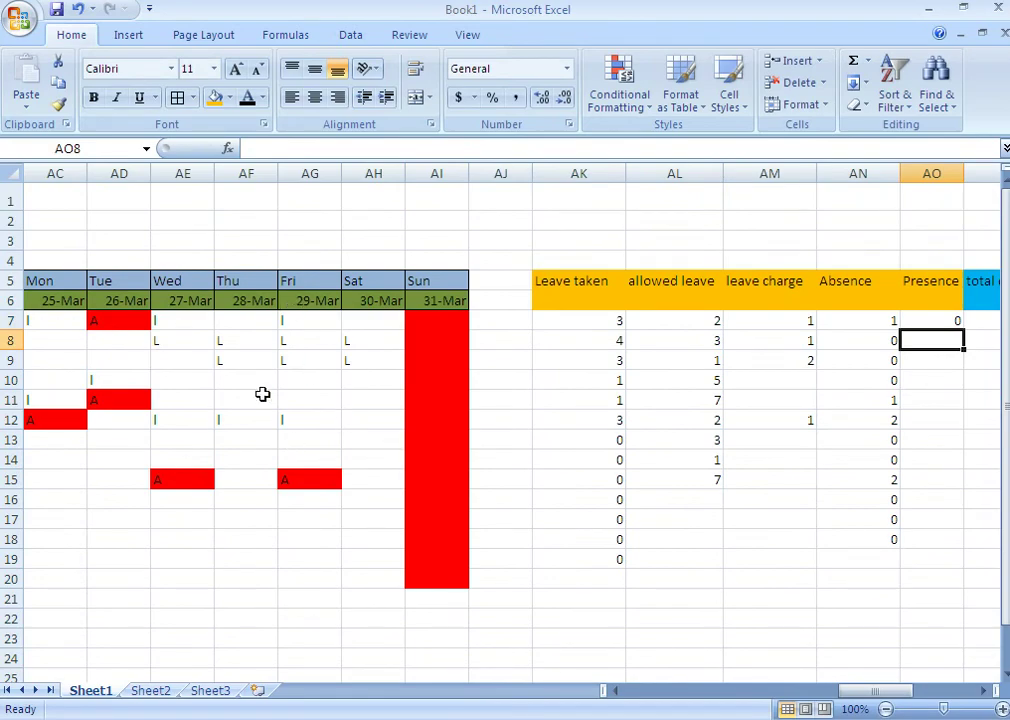
left_click(245, 377)
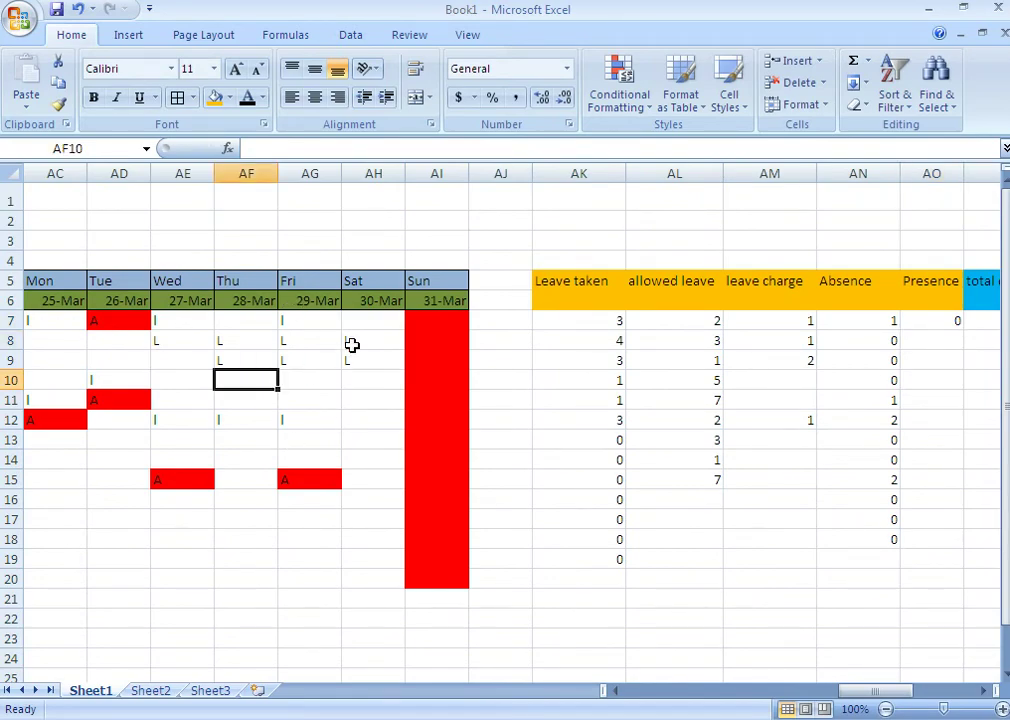
left_click(933, 318)
left_click_drag(967, 331, 946, 541)
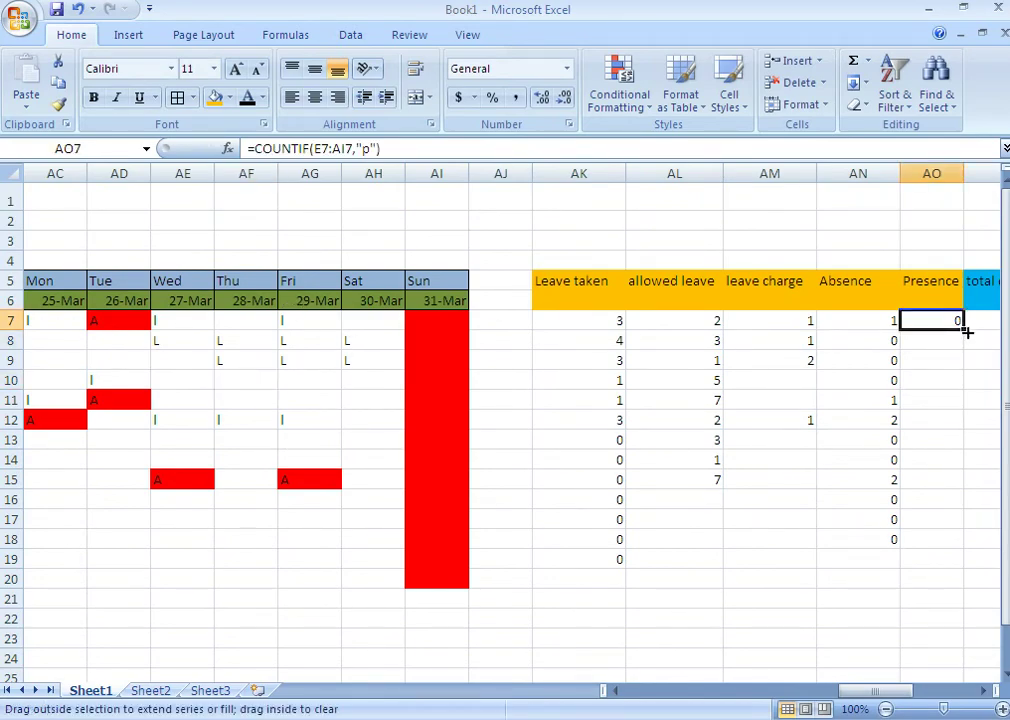
Finish filling the Presence column and mark AG11 and AH13 as present (p).
left_click(804, 495)
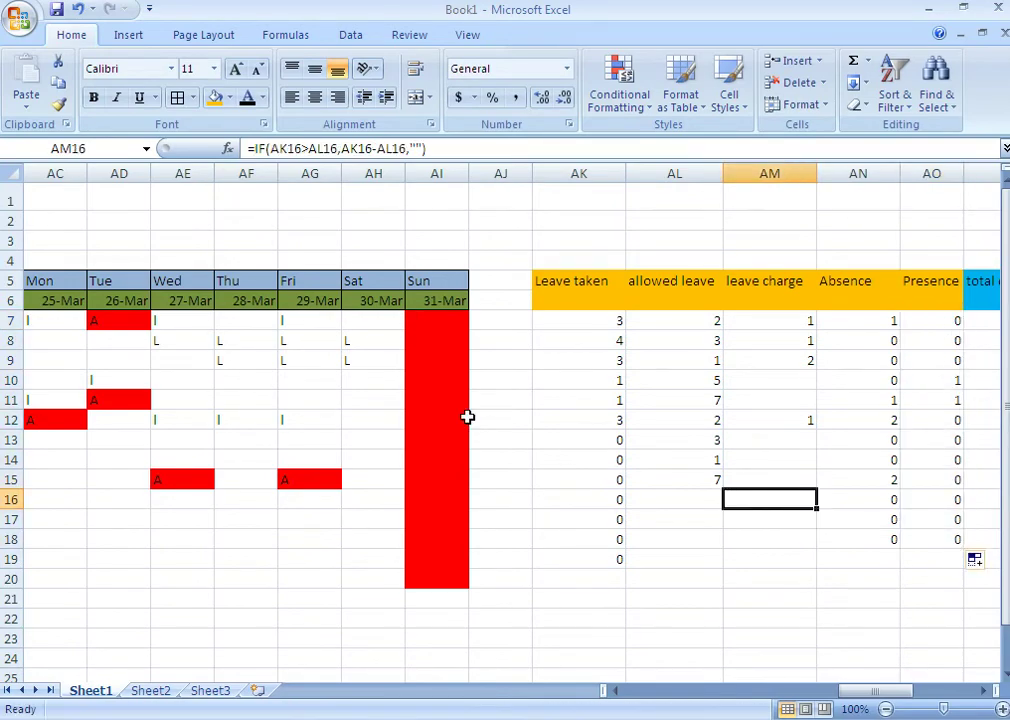
left_click(324, 396)
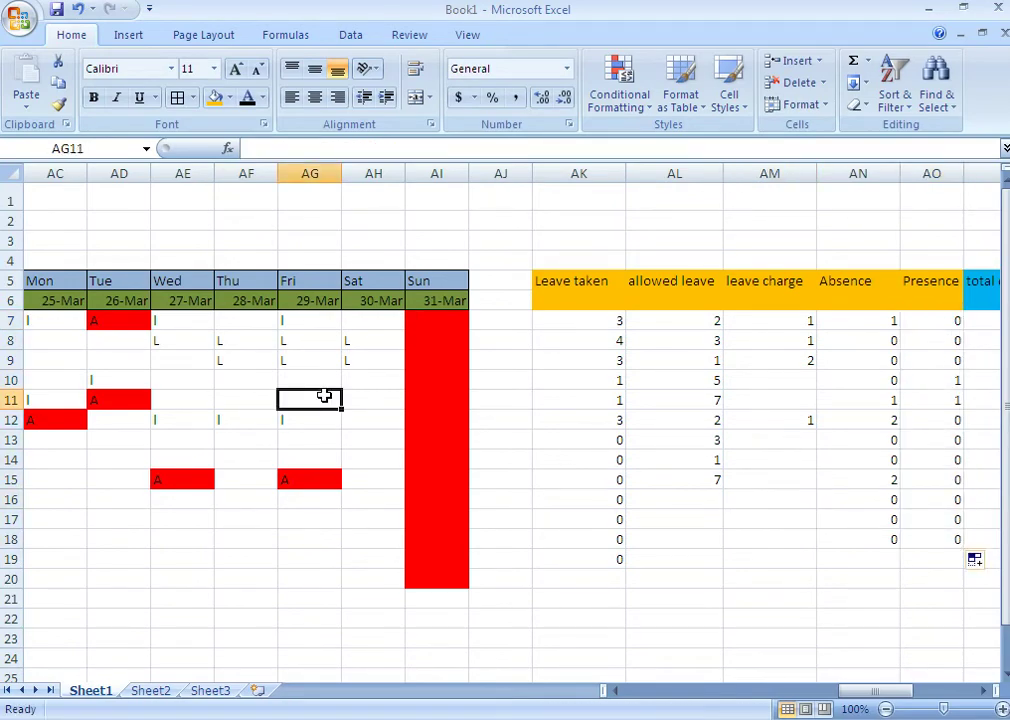
type("p")
key("Tab")
key("Down")
Mark AH16 and AD15 as present with p, then scroll right to columns AP and AQ.
key("Down")
type("p")
key("Return")
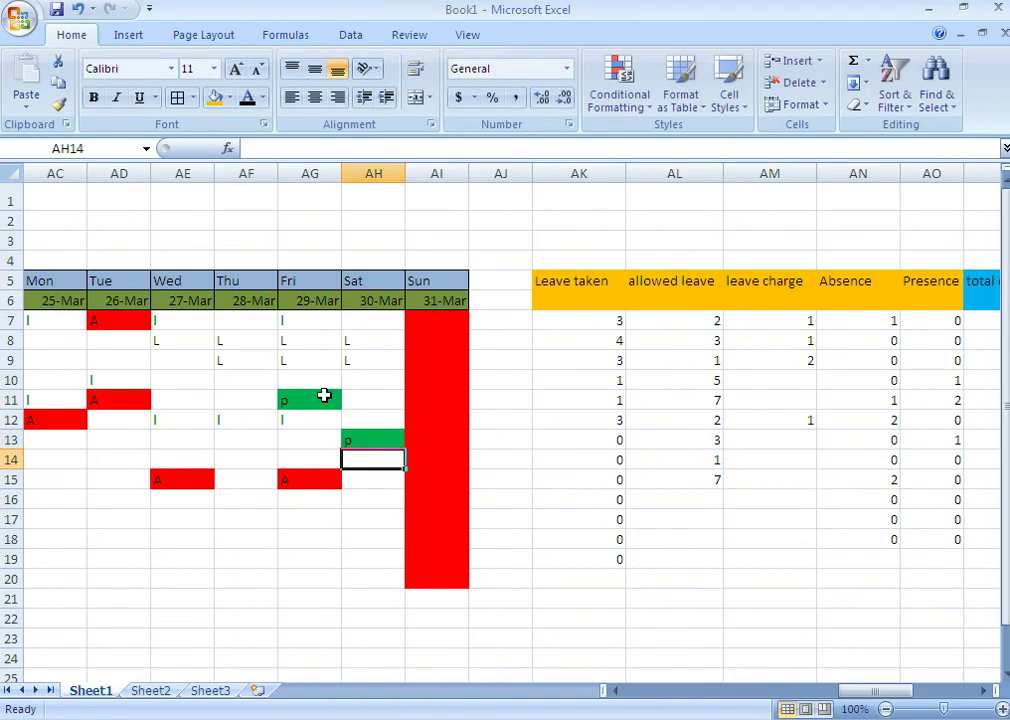
key("Down")
key("Down")
type("p")
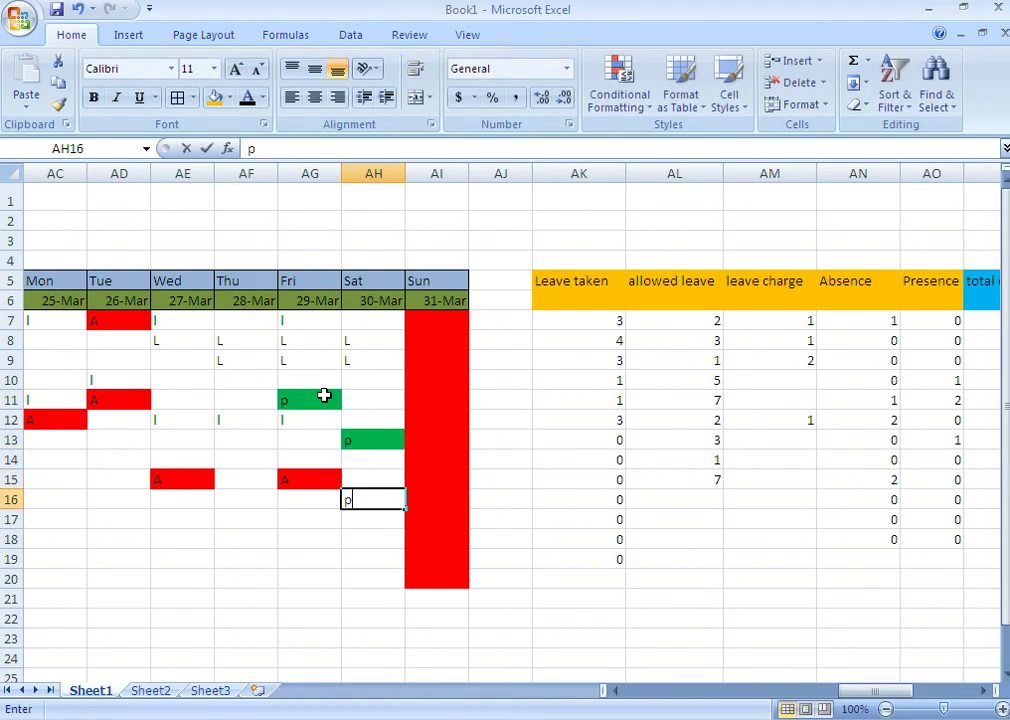
key("Return")
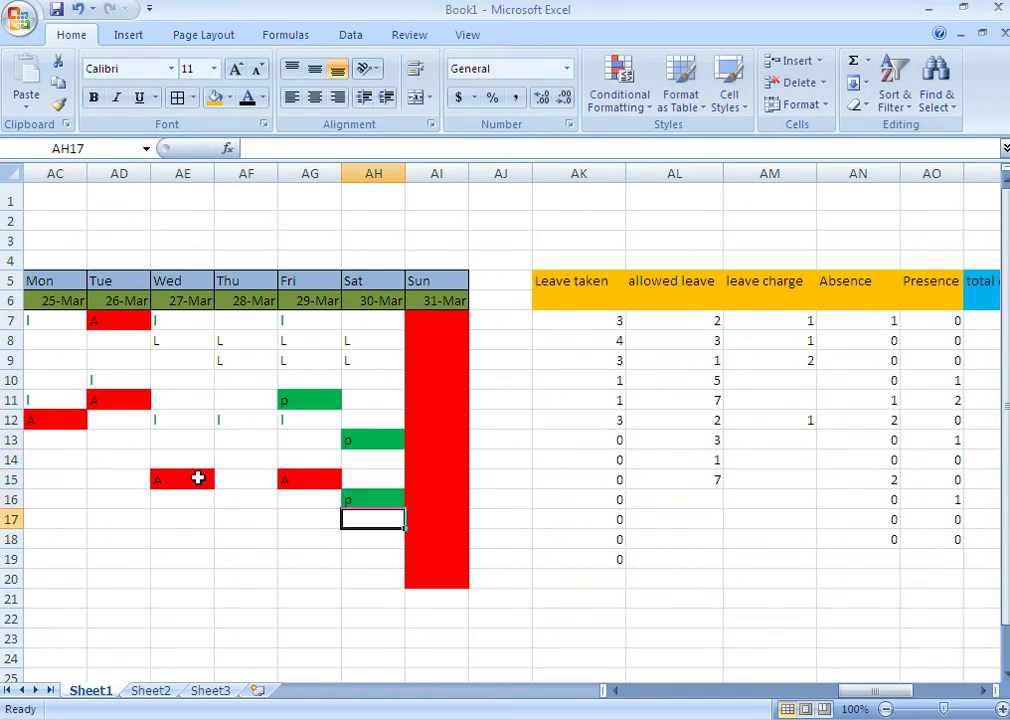
left_click(101, 479)
type("p")
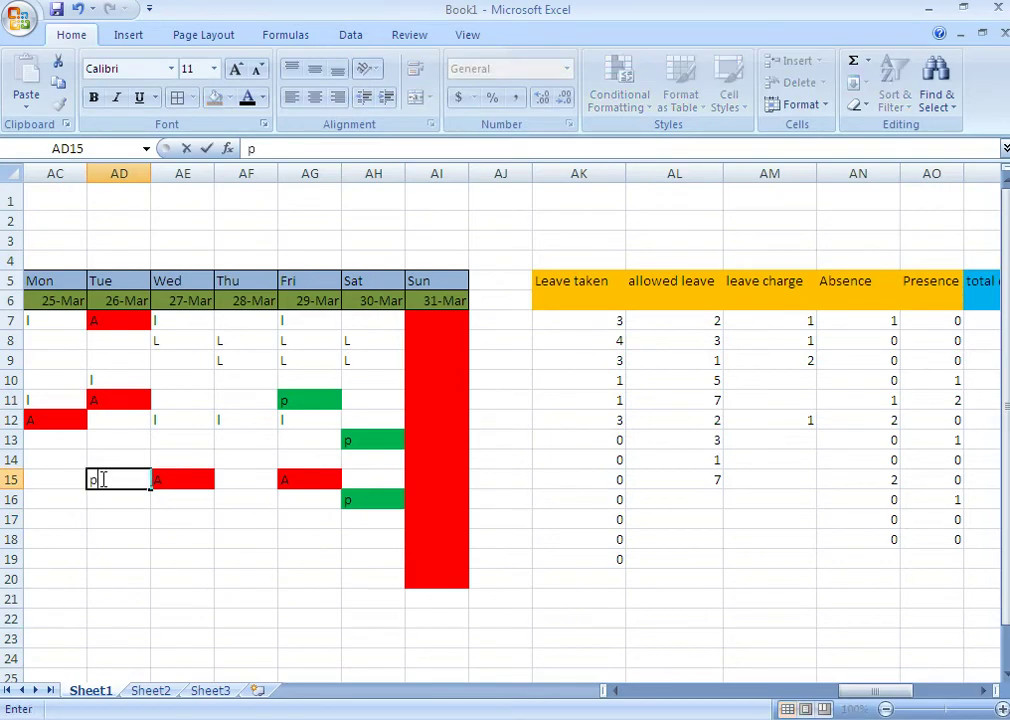
key("Return")
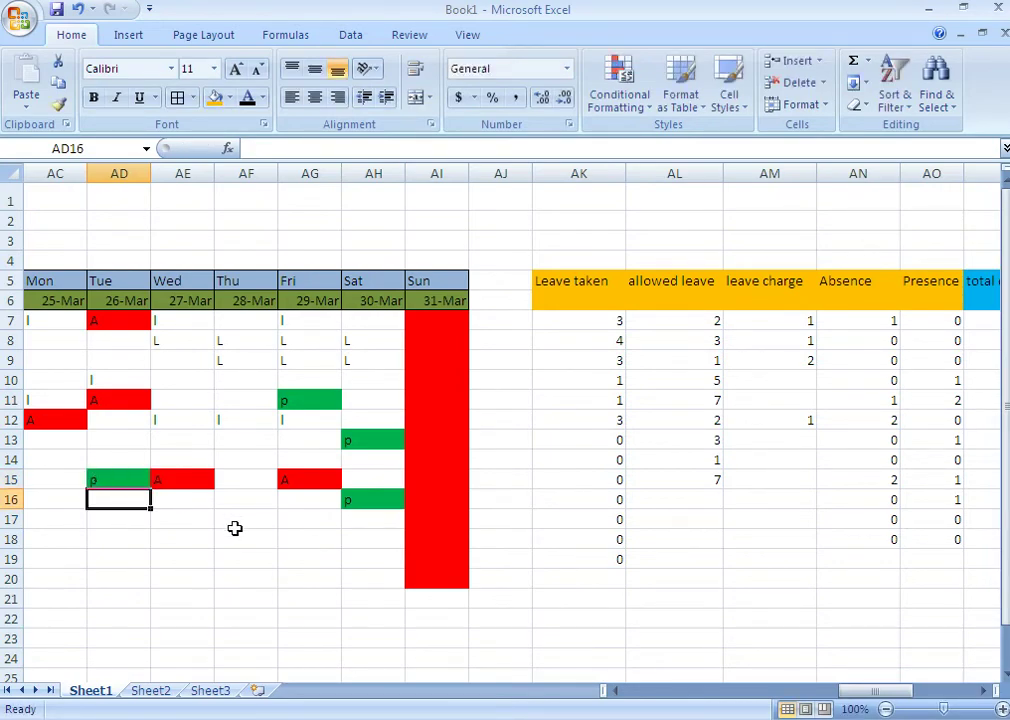
left_click_drag(873, 690, 902, 692)
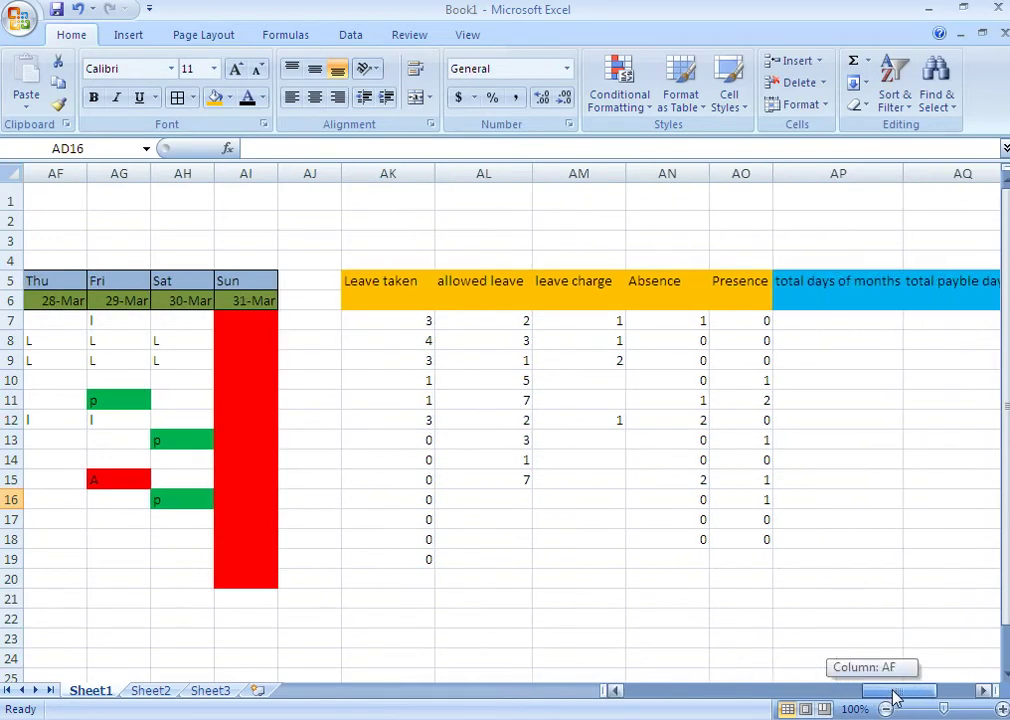
Enter =DAY($M$1) in AP7 and fill the 31-day total down to row 17.
left_click(777, 330)
type("=da")
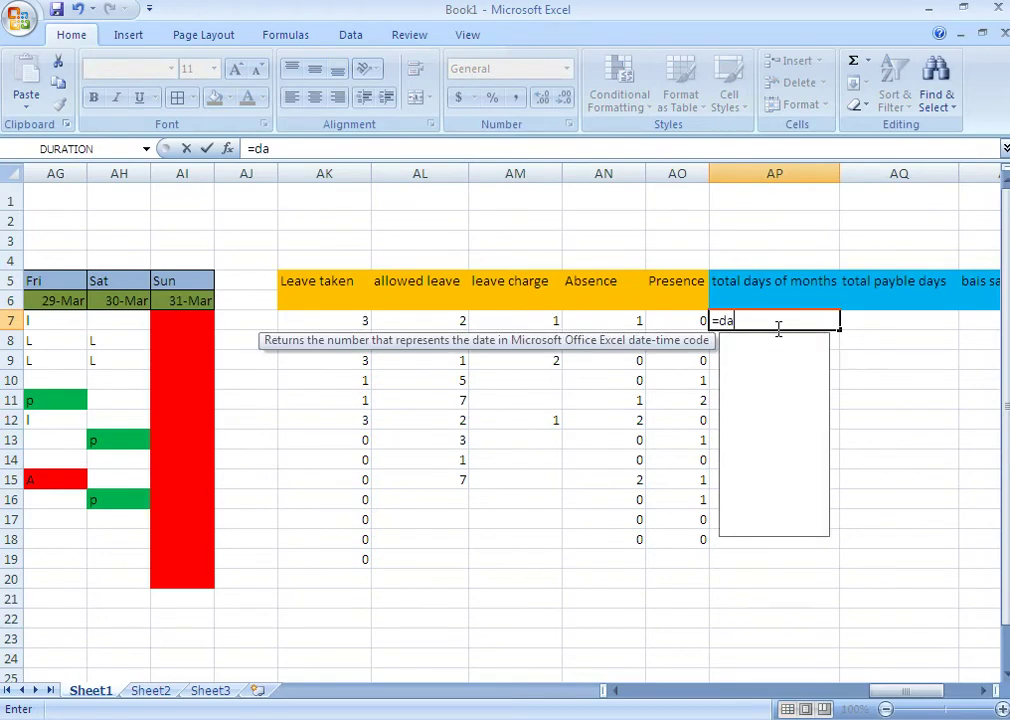
type("y(")
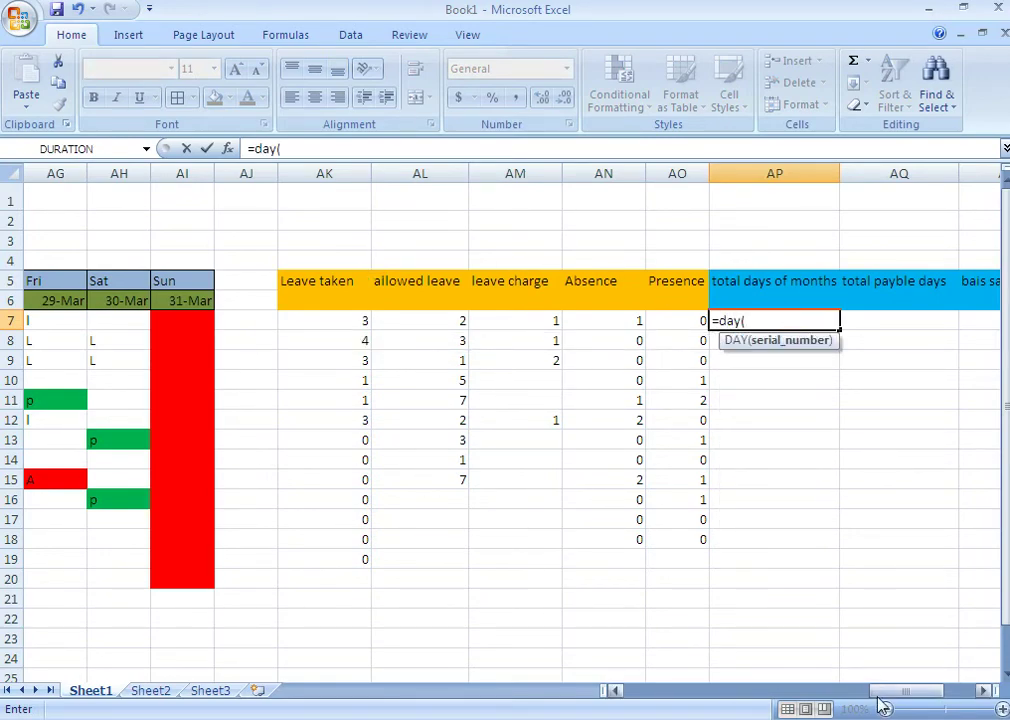
left_click_drag(900, 690, 725, 690)
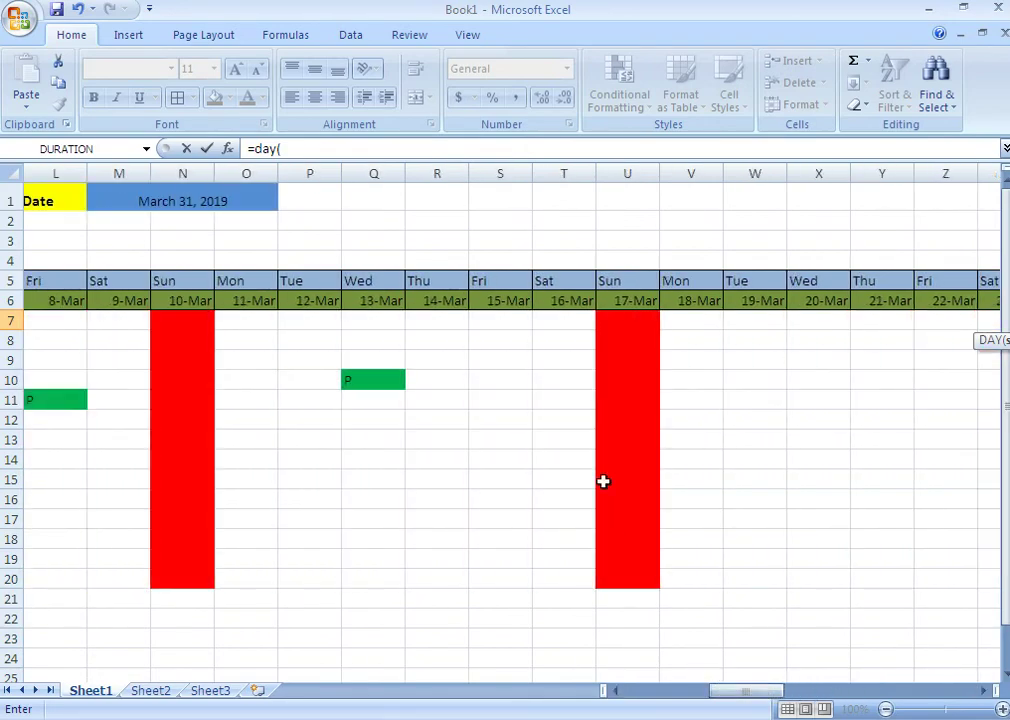
left_click(248, 199)
left_click(297, 158)
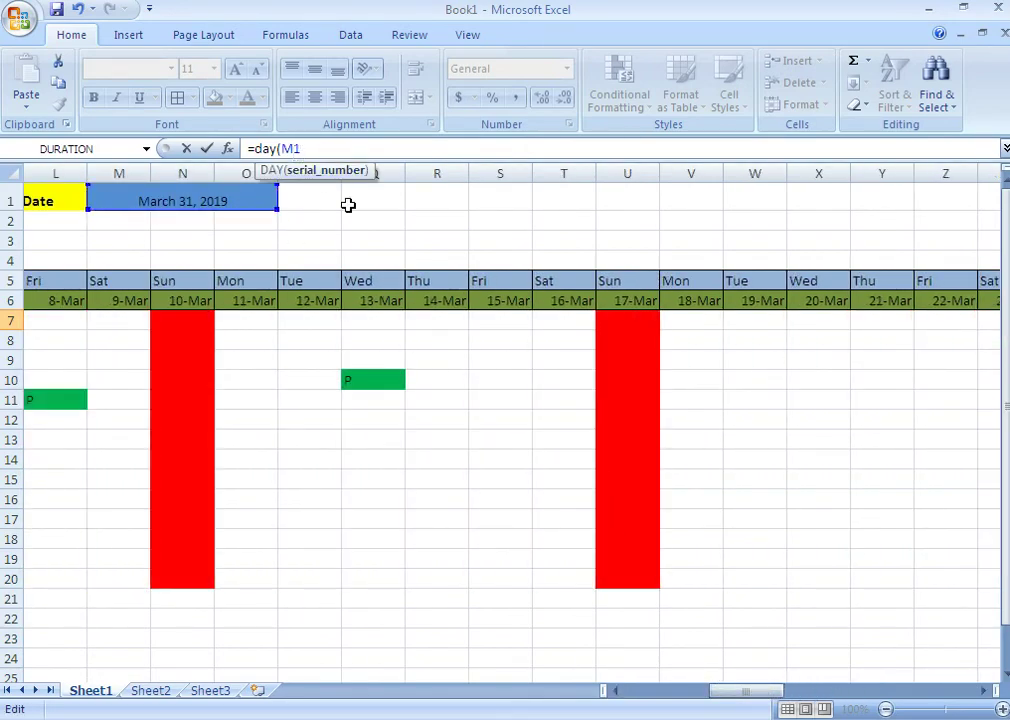
key("F4")
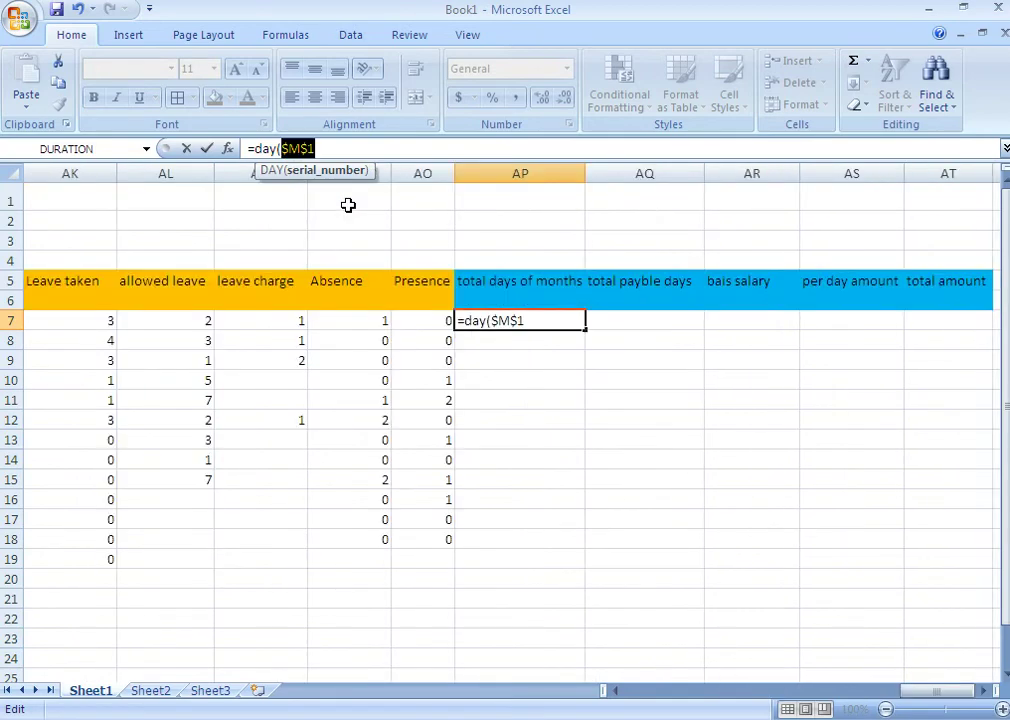
type(")")
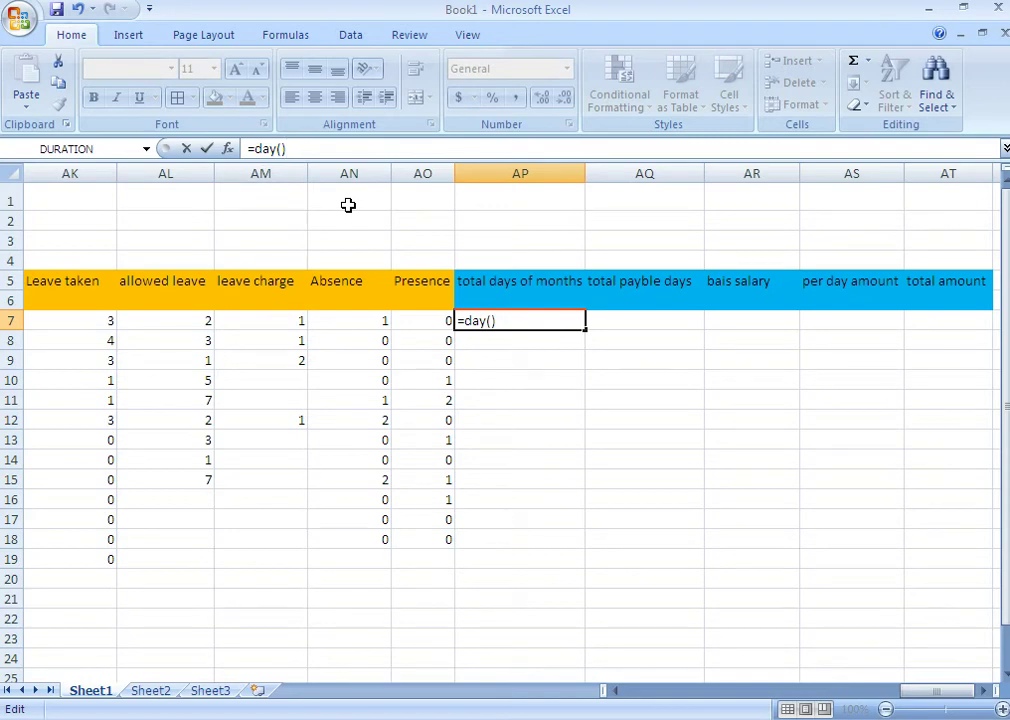
key("ctrl+z")
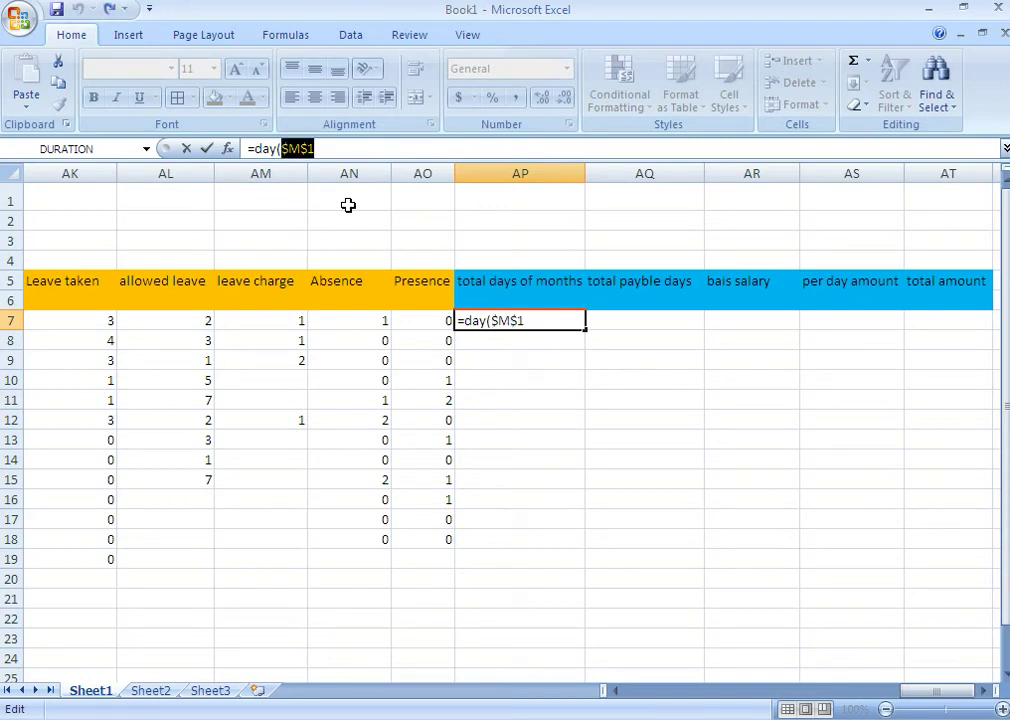
key("Return")
left_click(566, 321)
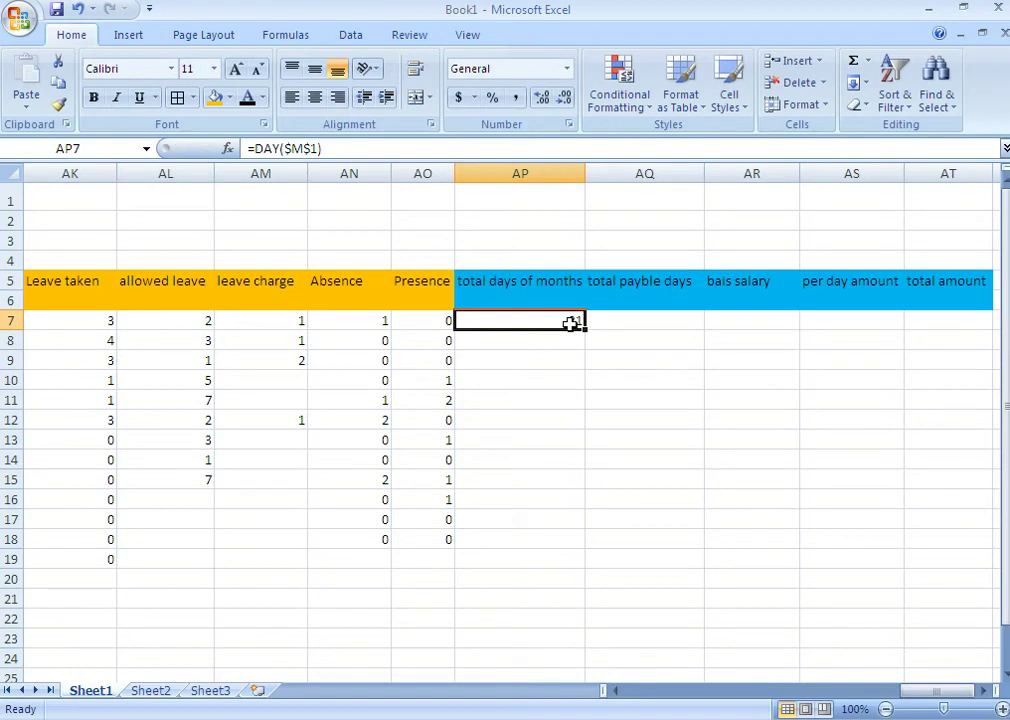
left_click_drag(585, 329, 556, 540)
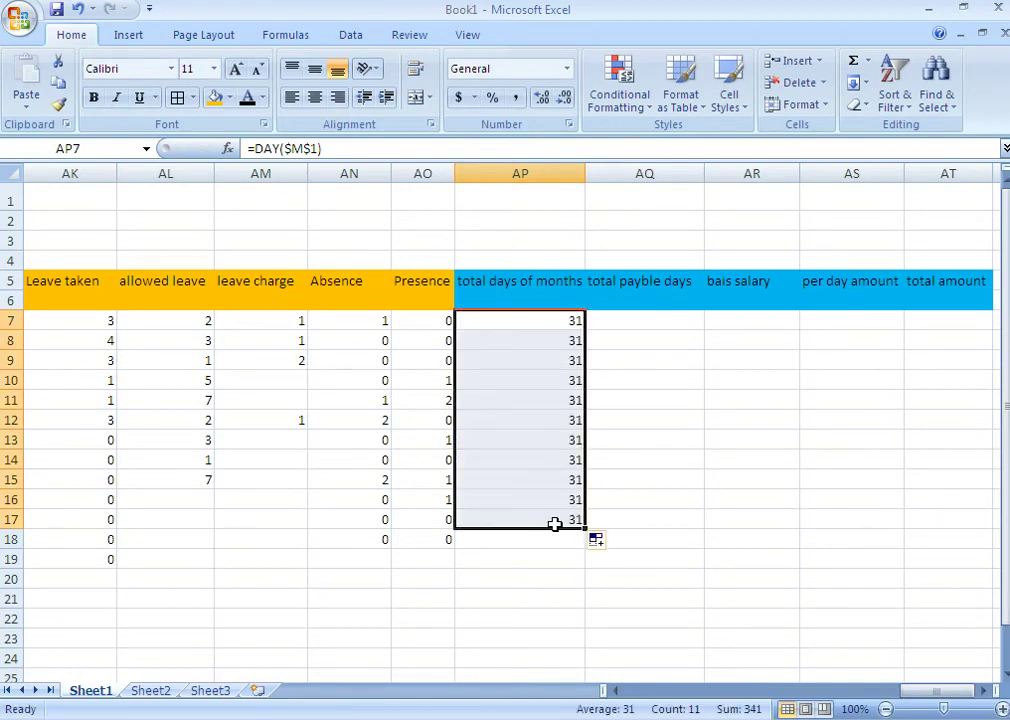
left_click(578, 556)
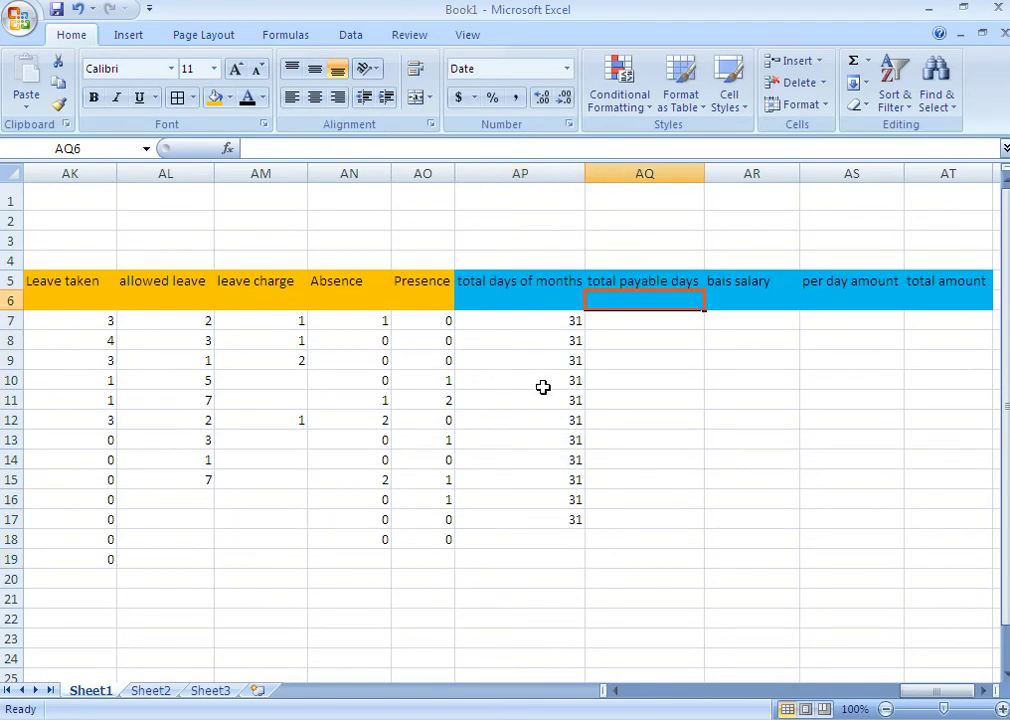
Change AM7 to =IF(AK7>AL7,AK7-AL7,0) and fill it down to row 17.
left_click(294, 322)
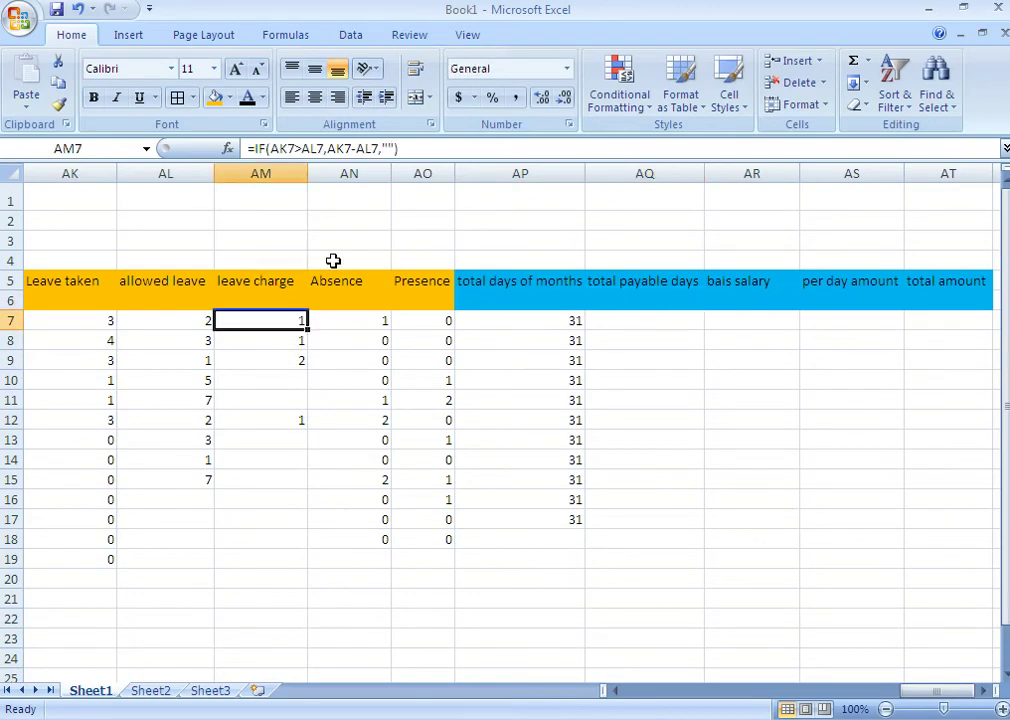
left_click(395, 148)
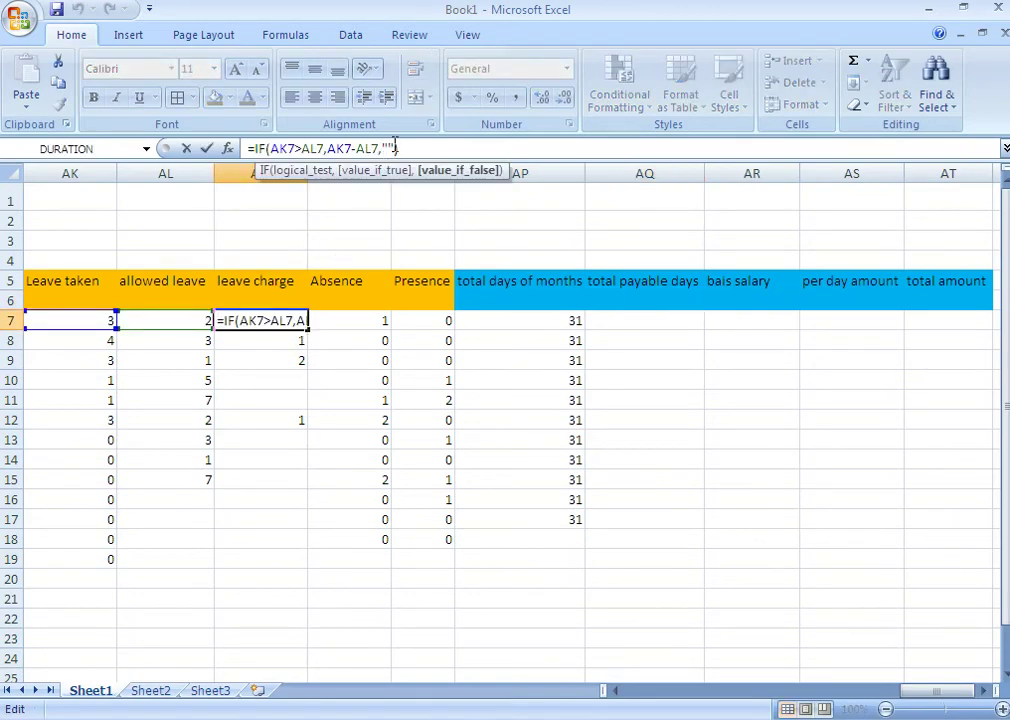
key("BackSpace")
key("BackSpace")
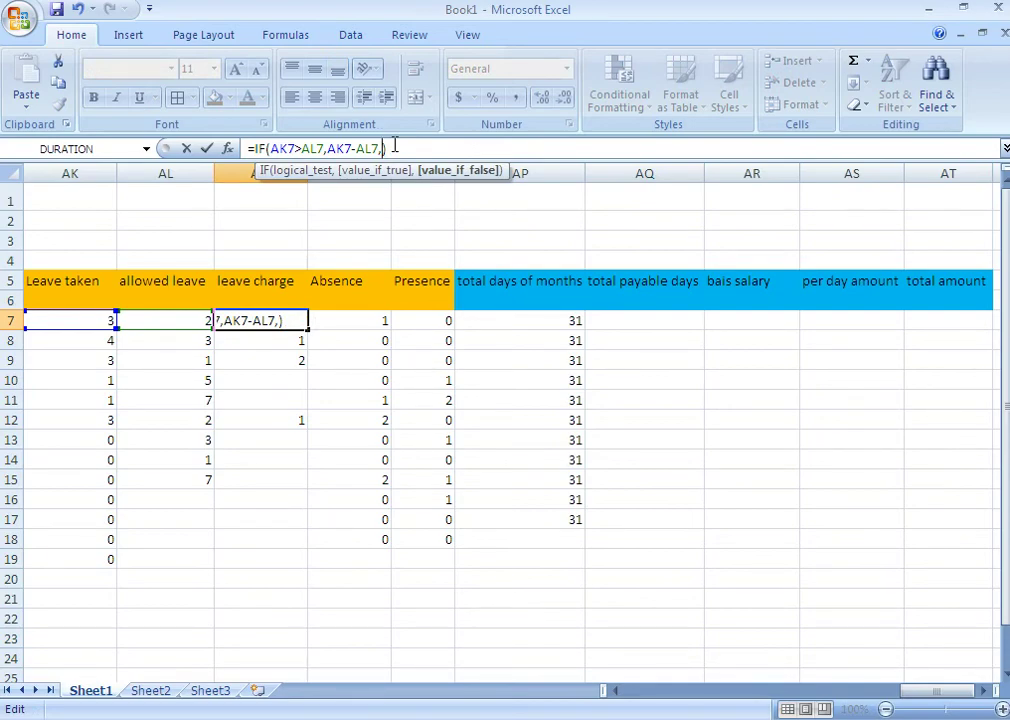
type("o")
key("BackSpace")
type("0")
key("Return")
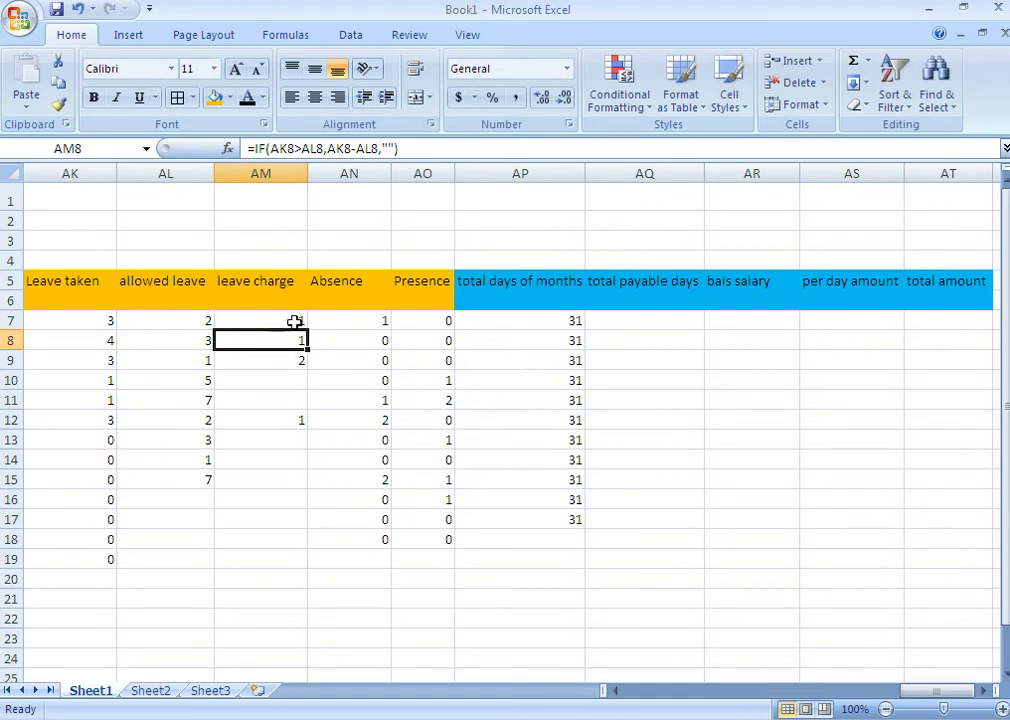
left_click(295, 321)
left_click_drag(307, 330, 299, 521)
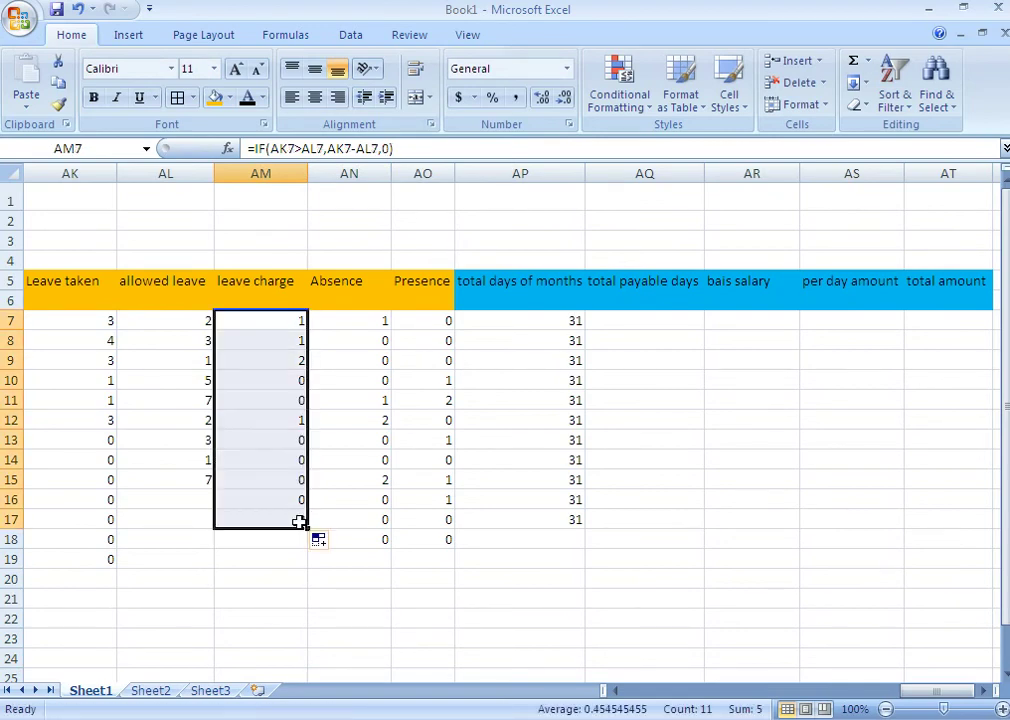
left_click(353, 558)
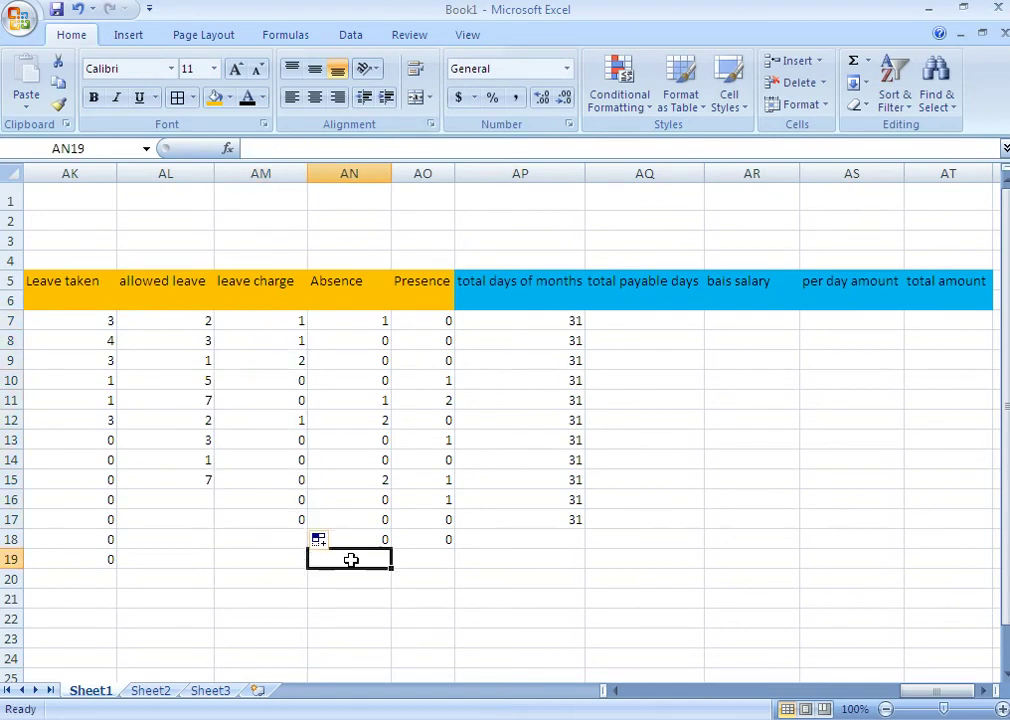
left_click(642, 326)
Enter =AP7-(AN7+AM7) in AQ7 and fill payable days down to row 17.
type("=")
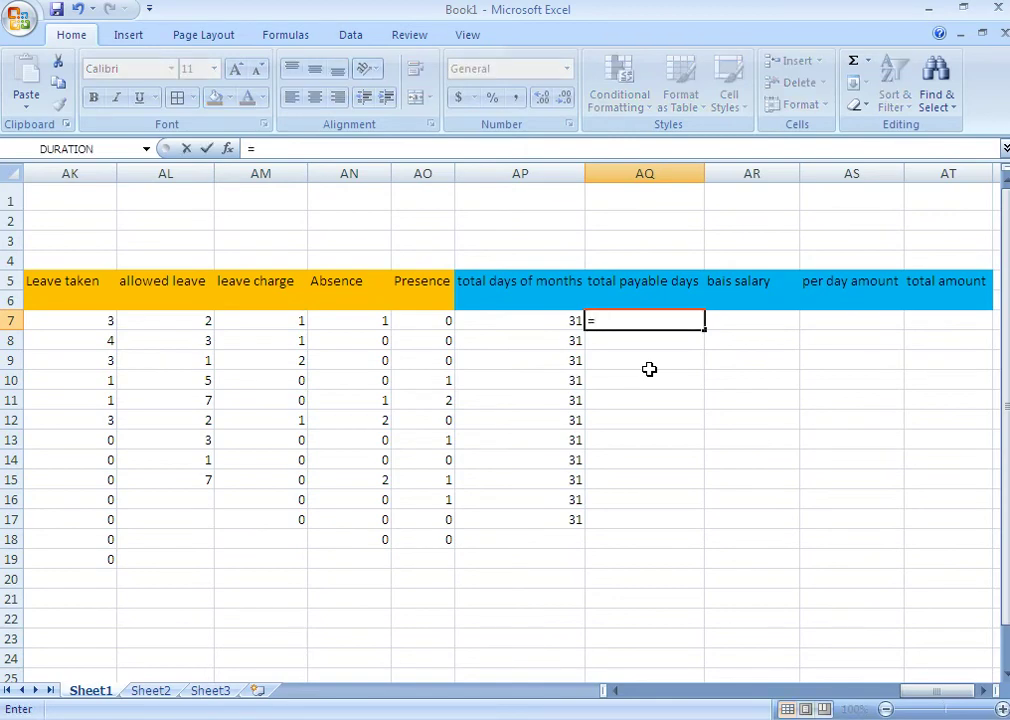
left_click(569, 323)
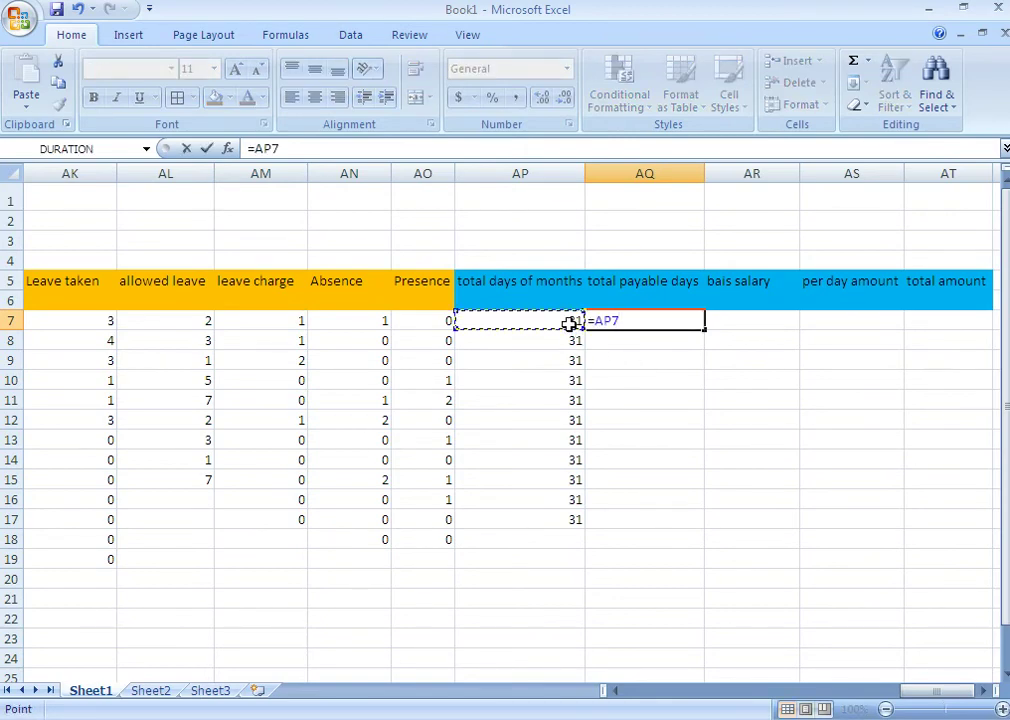
type("-")
type("(")
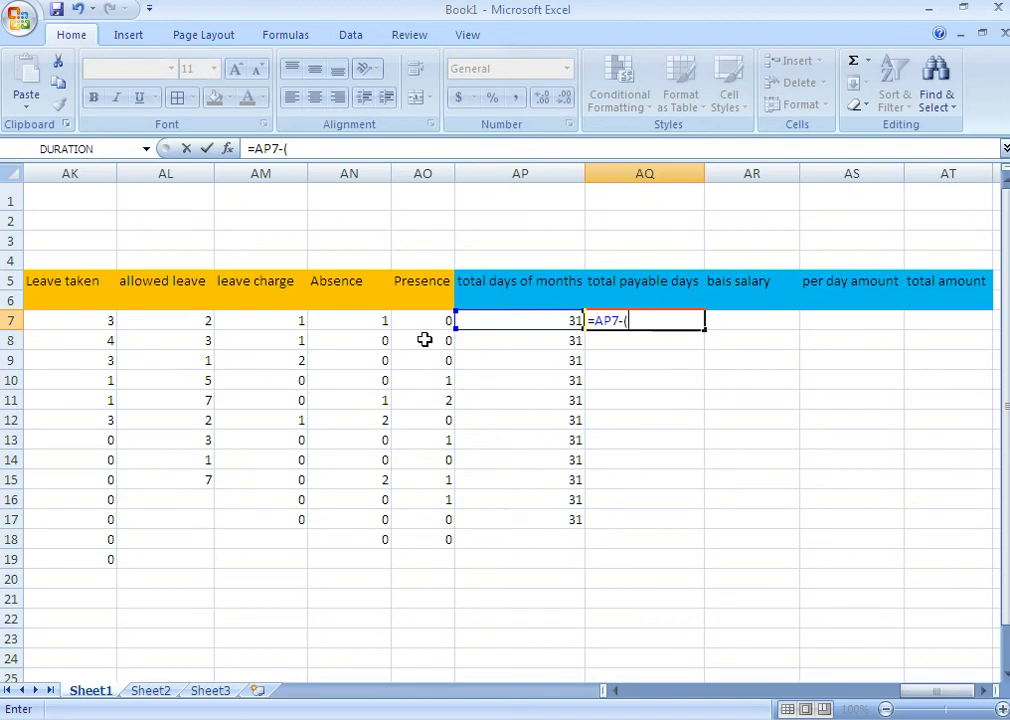
left_click(368, 315)
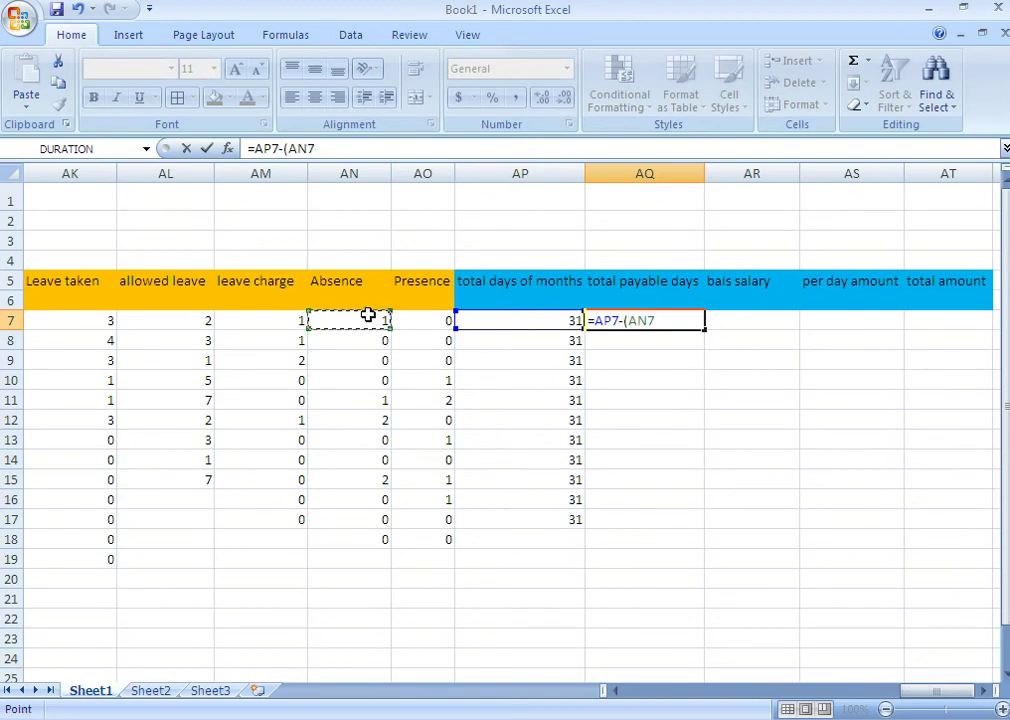
type("+")
left_click(266, 328)
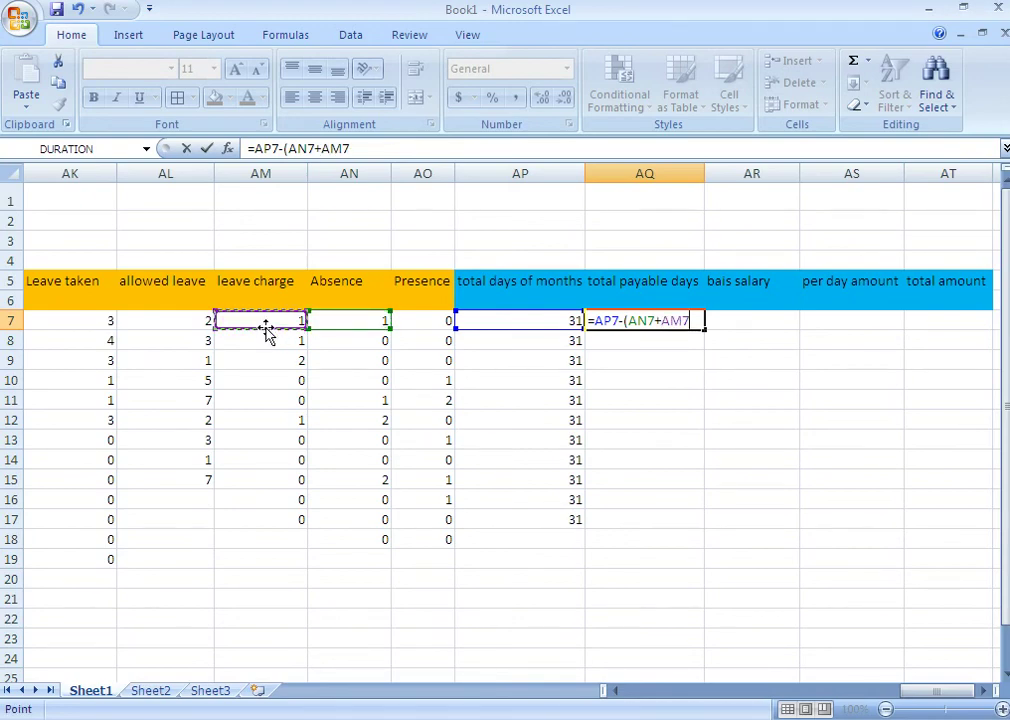
type(")")
key("Return")
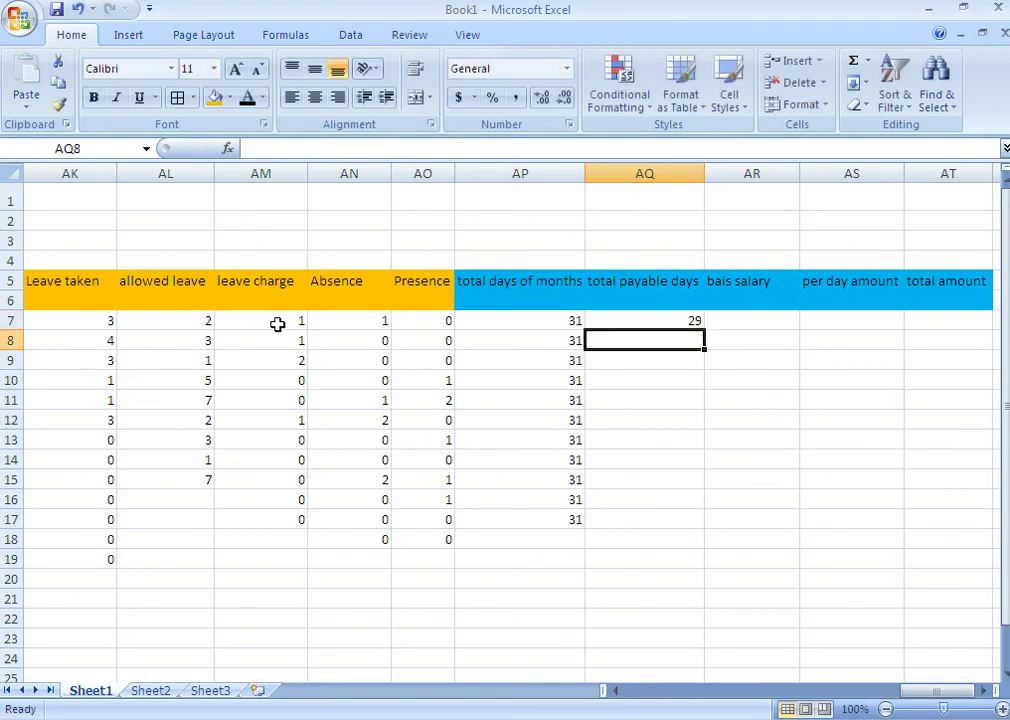
left_click(673, 320)
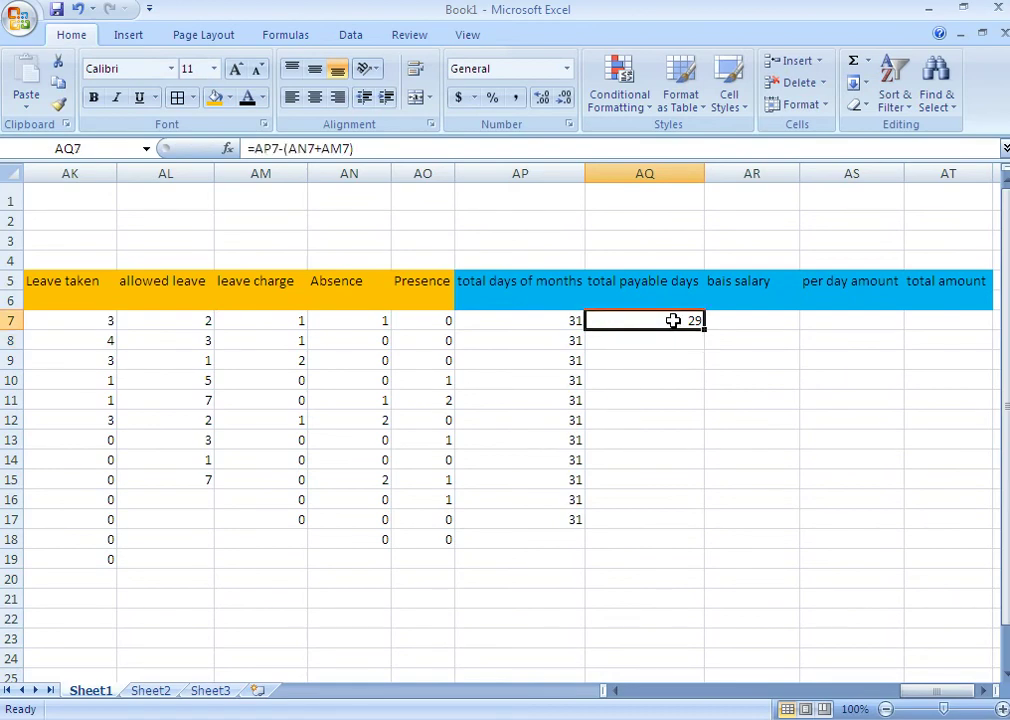
left_click_drag(705, 328, 665, 520)
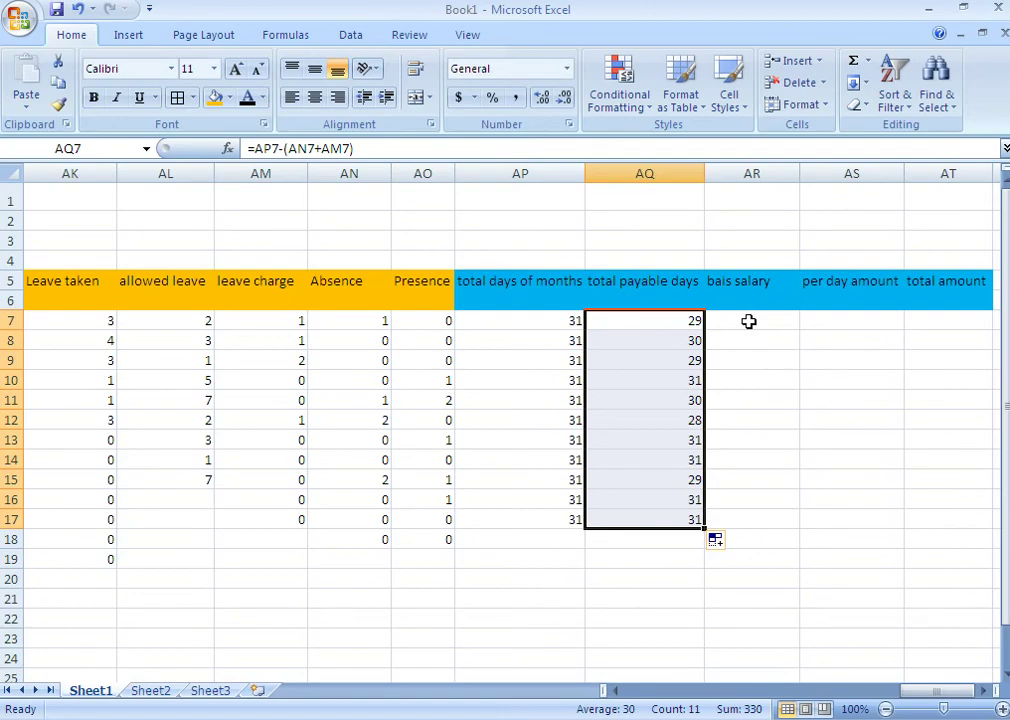
Enter basic salaries 45000, 5000, 3000, 7000 and 9000 in cells AR7 through AR11.
left_click(748, 321)
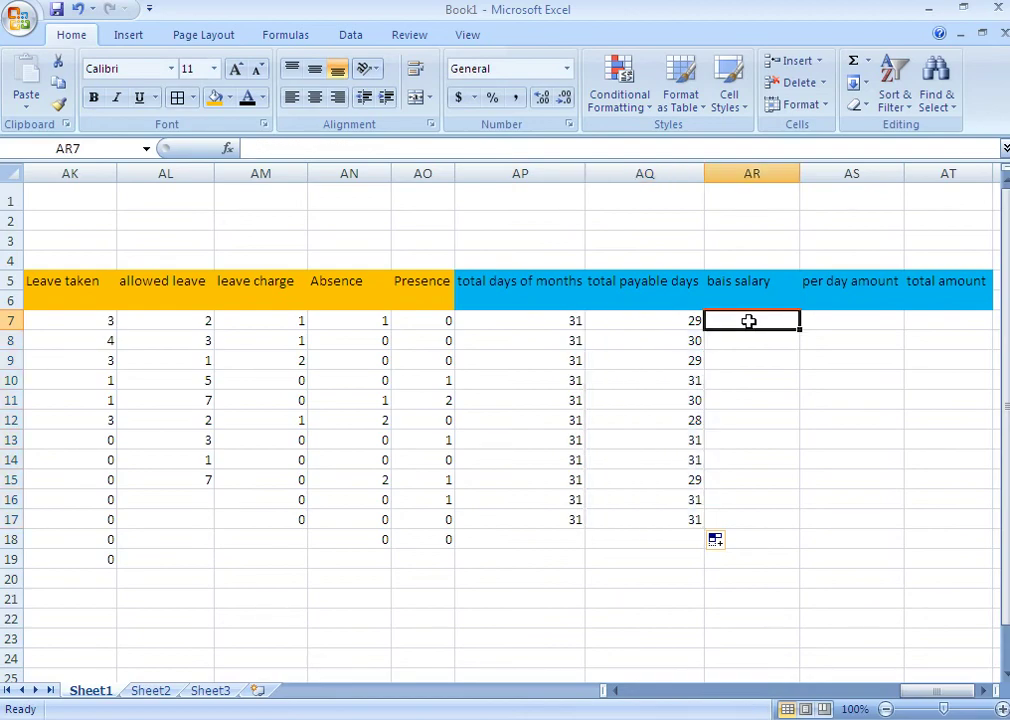
type("4500")
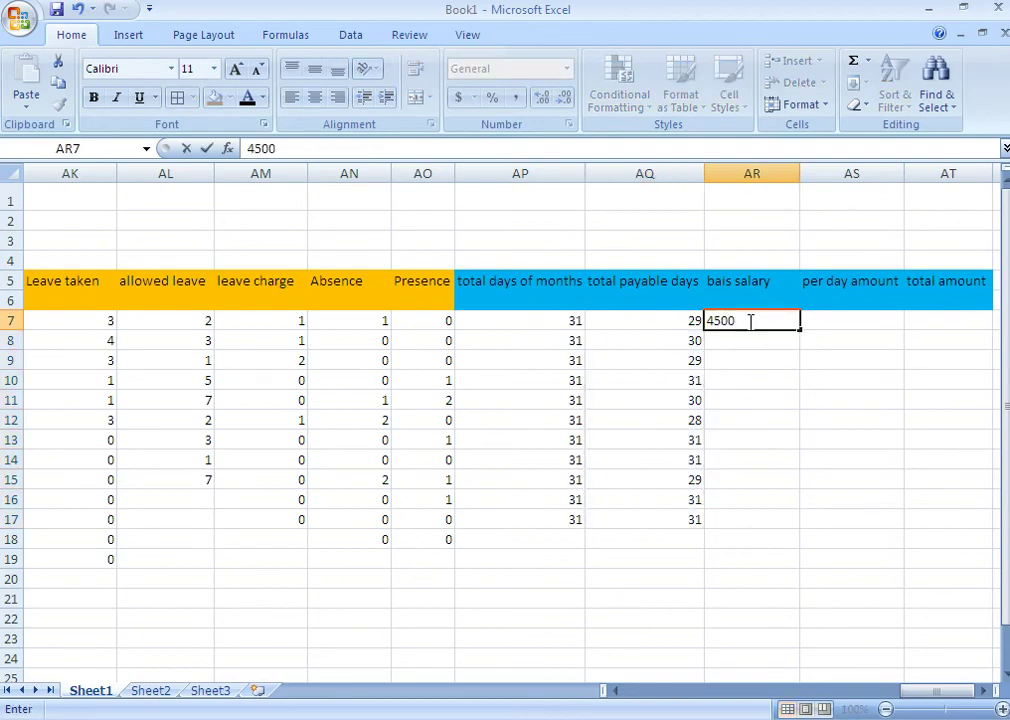
type("0")
key("Return")
type("500")
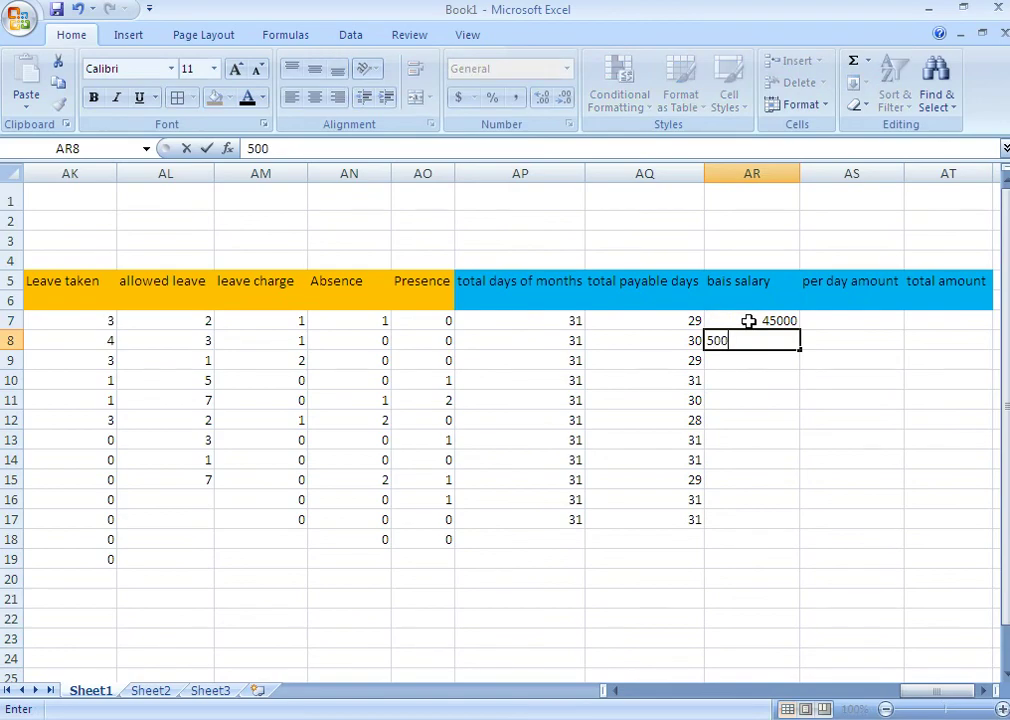
type("0")
key("Return")
type("3000")
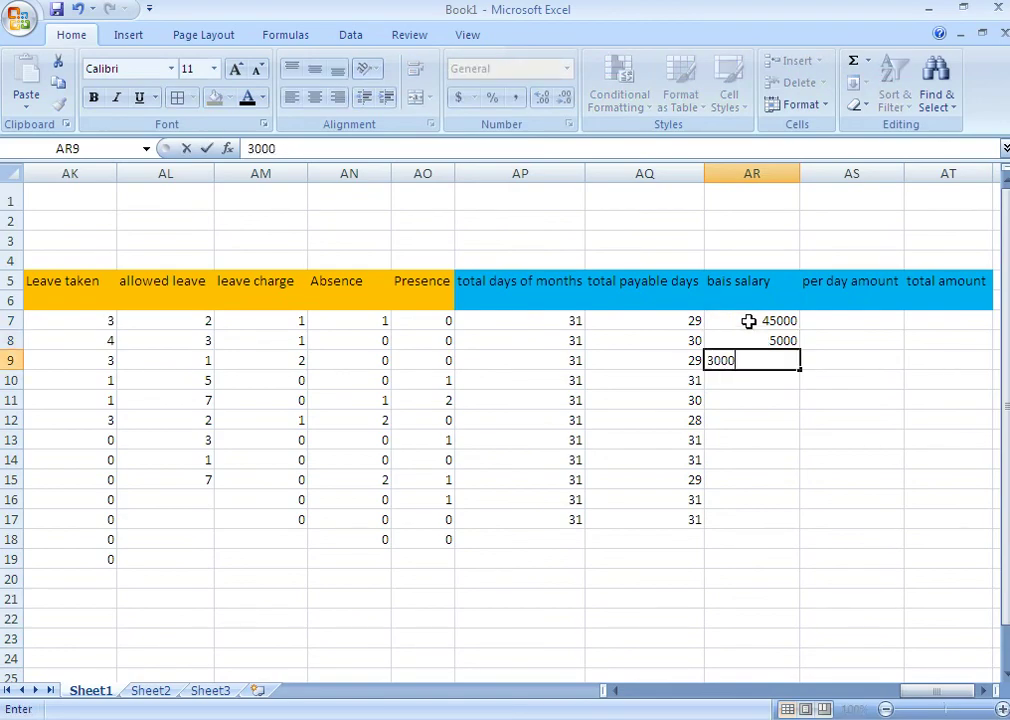
key("Return")
type("7000")
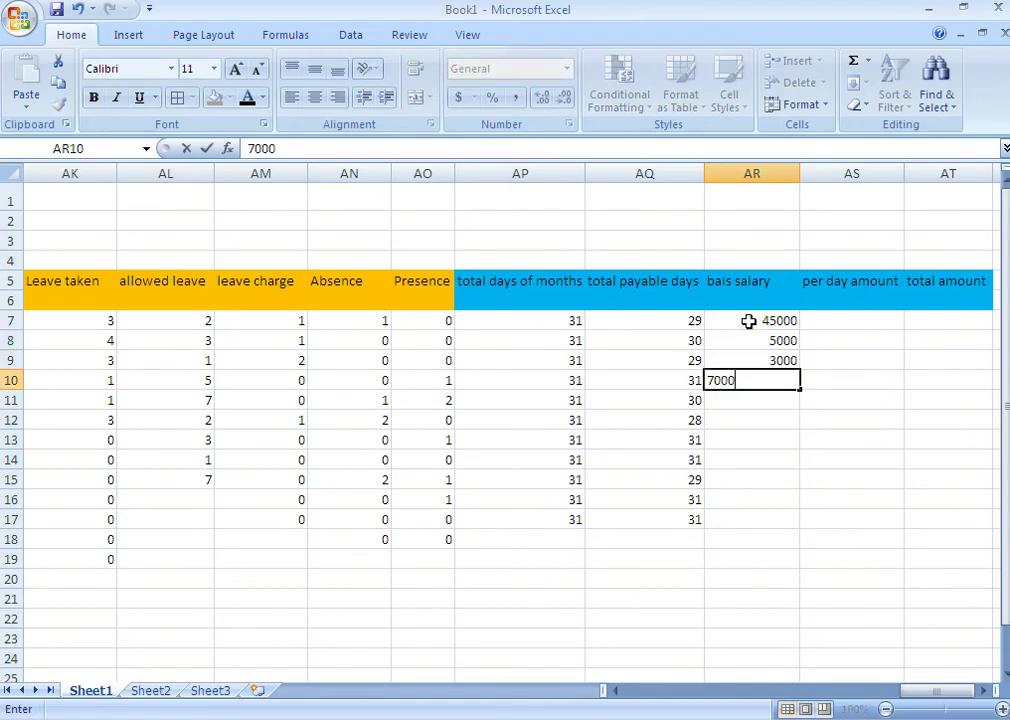
key("Return")
type("9000")
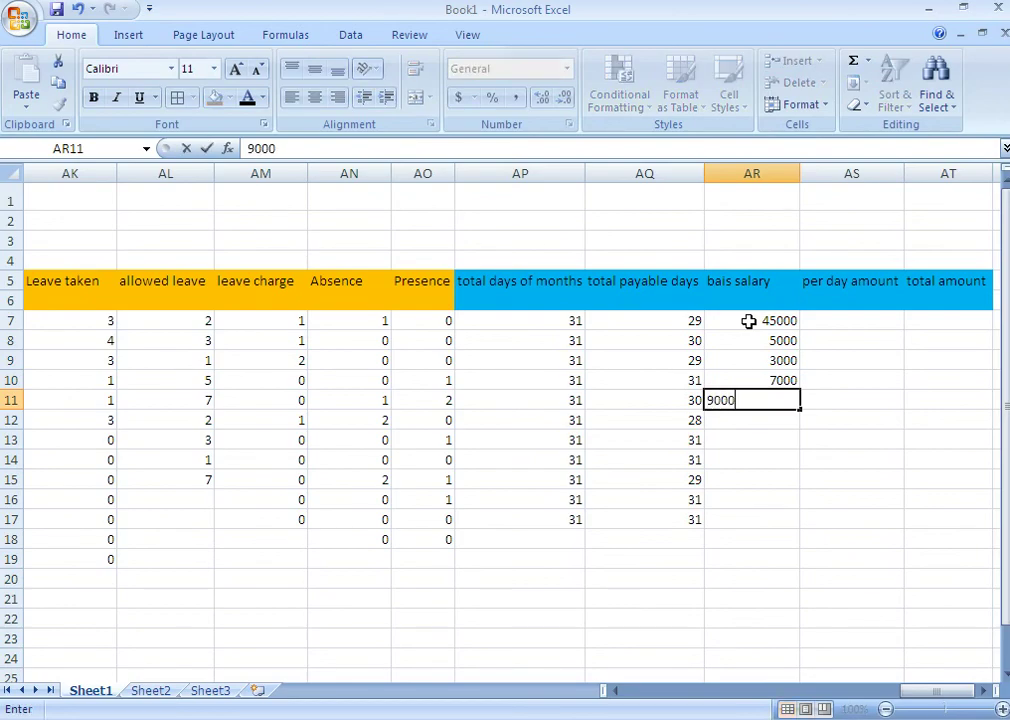
key("Return")
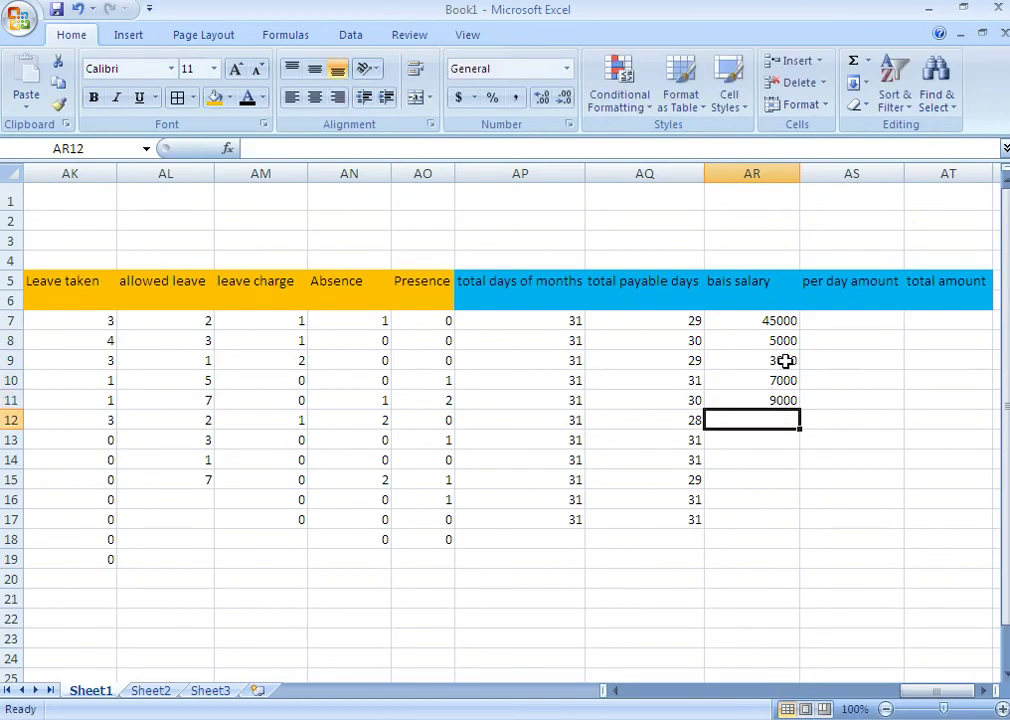
Extend the 7000, 9000 series down to AR17, rising in steps of 2000 to 21000.
left_click_drag(787, 358, 787, 525)
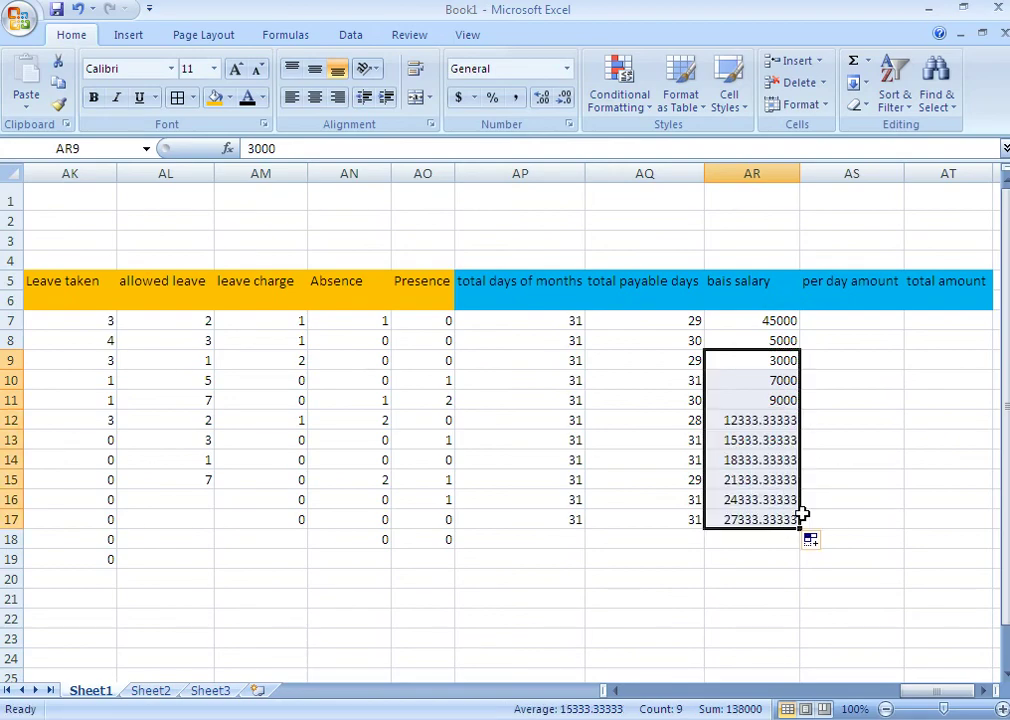
key("ctrl+z")
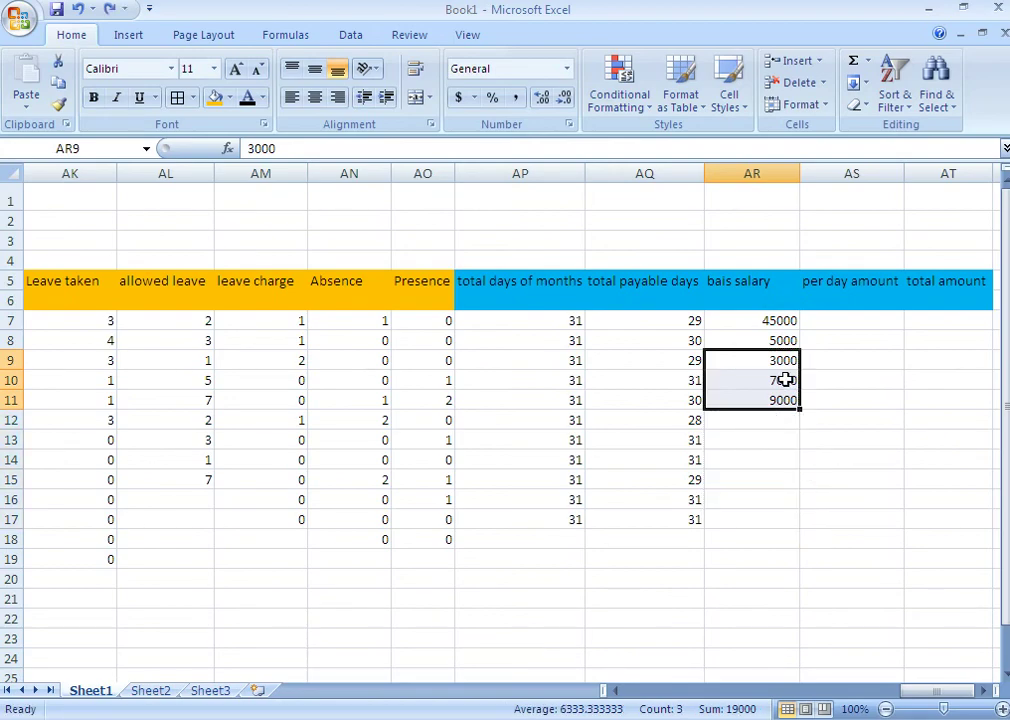
mouse_move(784, 379)
left_mouse_down()
mouse_move(795, 402)
mouse_move(789, 519)
left_mouse_up()
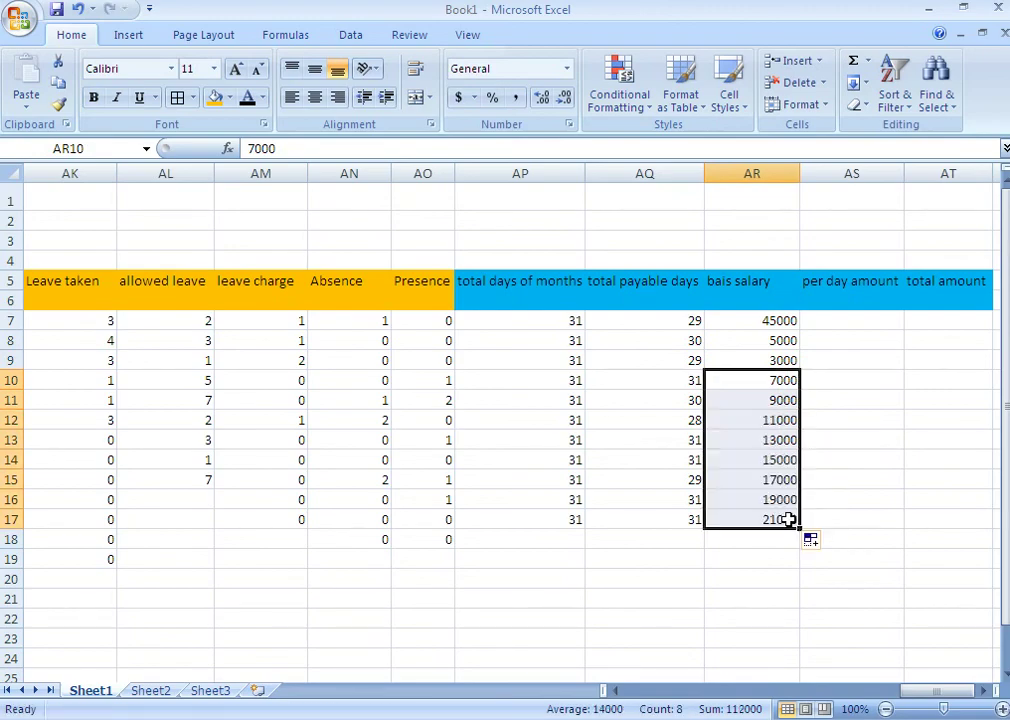
left_click(838, 486)
left_click(827, 321)
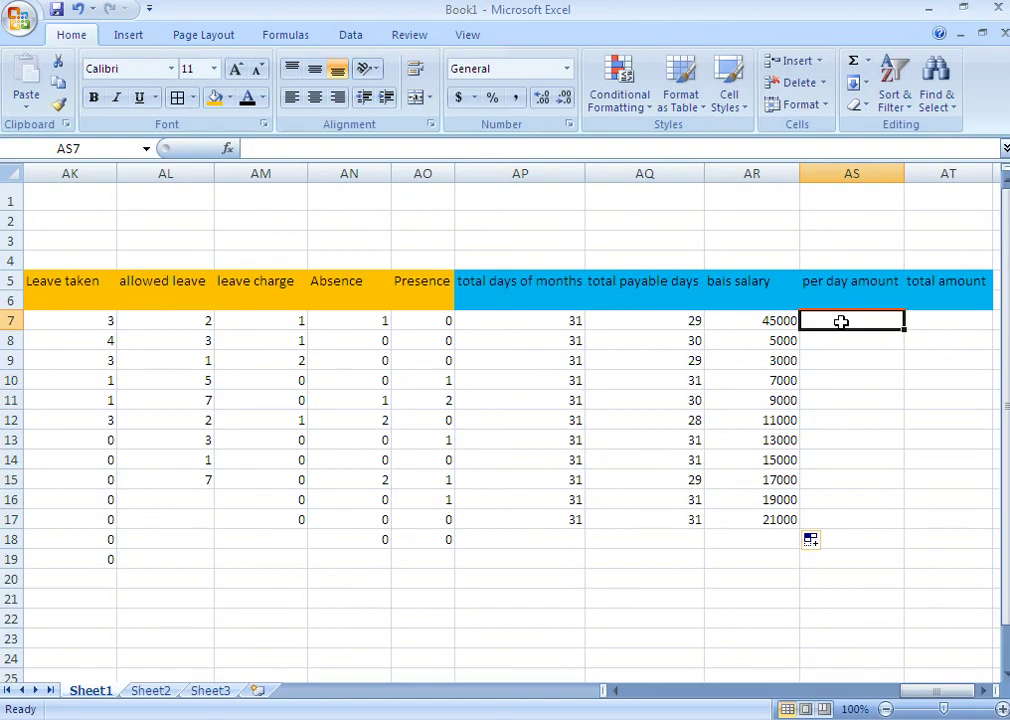
Enter =AR7/AQ7 in AS7 so the per day amount shows 1551.724138.
type("=")
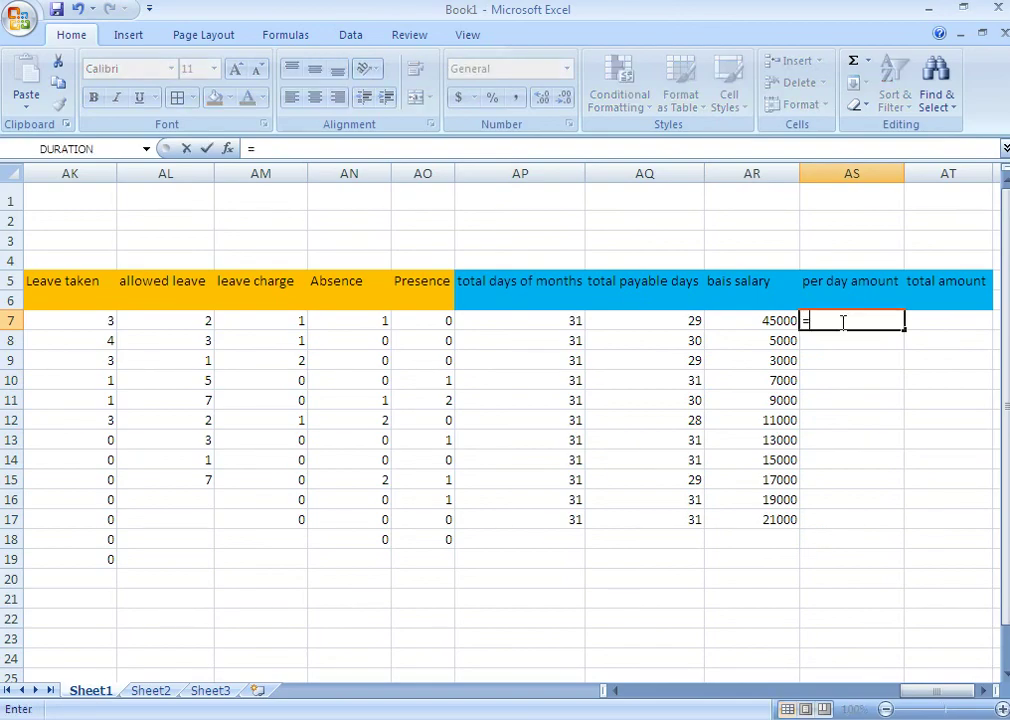
left_click(777, 322)
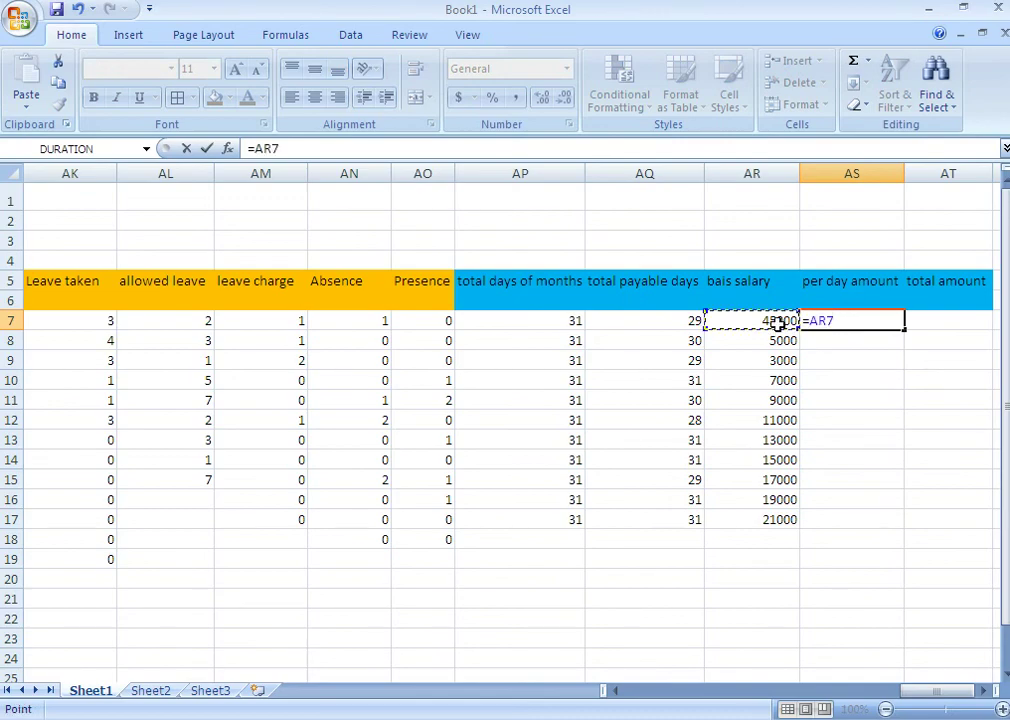
type("/")
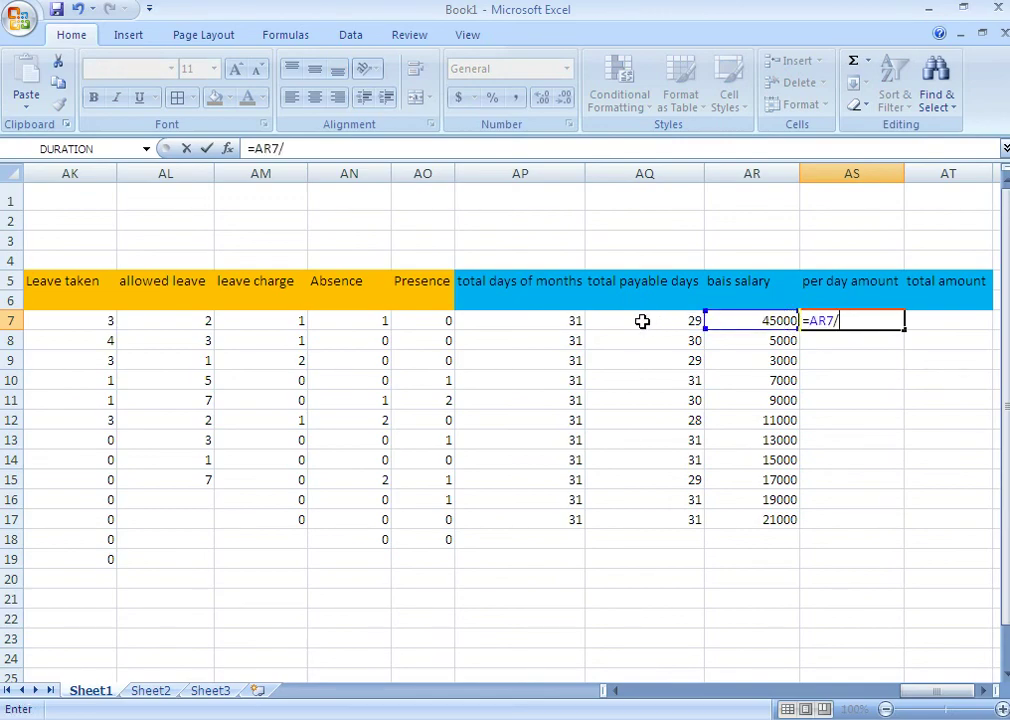
left_click(640, 323)
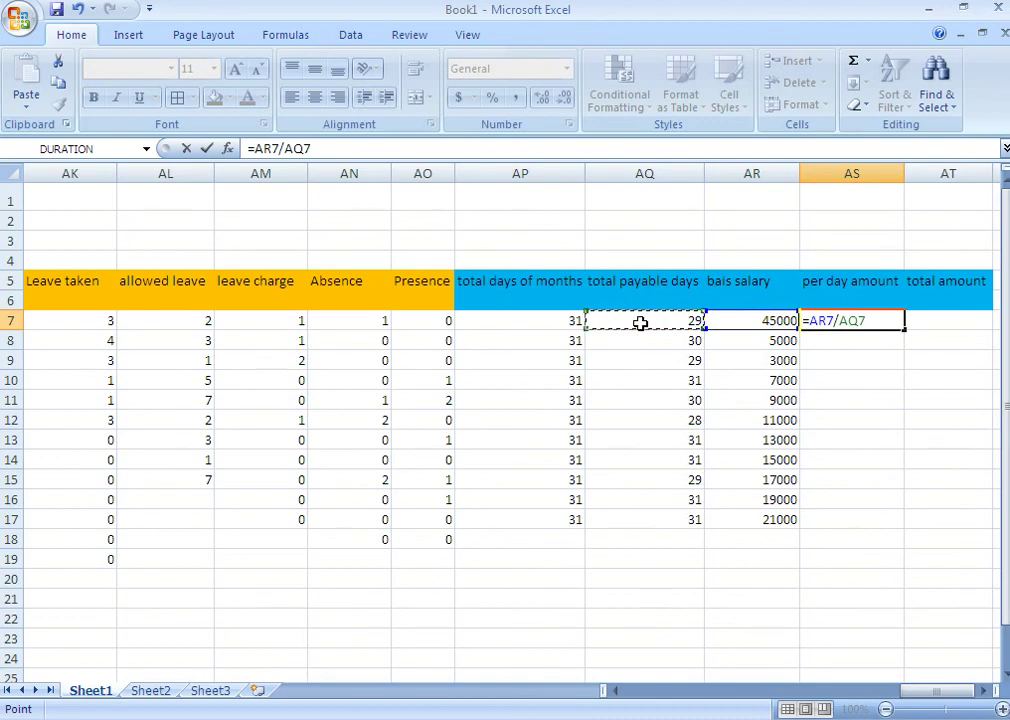
key("Return")
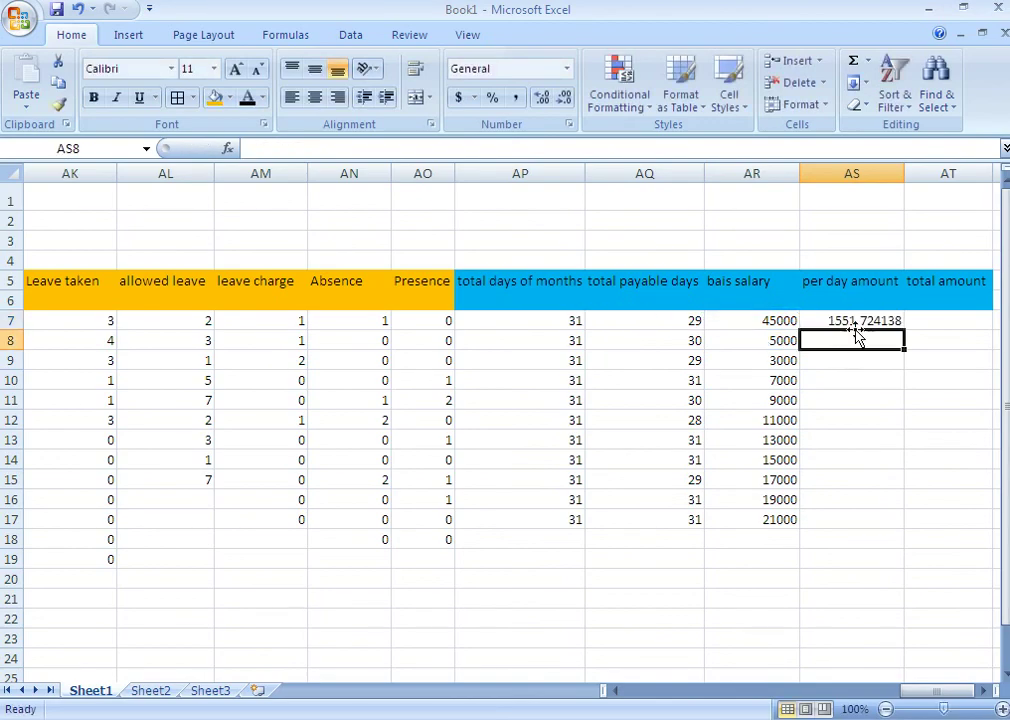
left_click(869, 318)
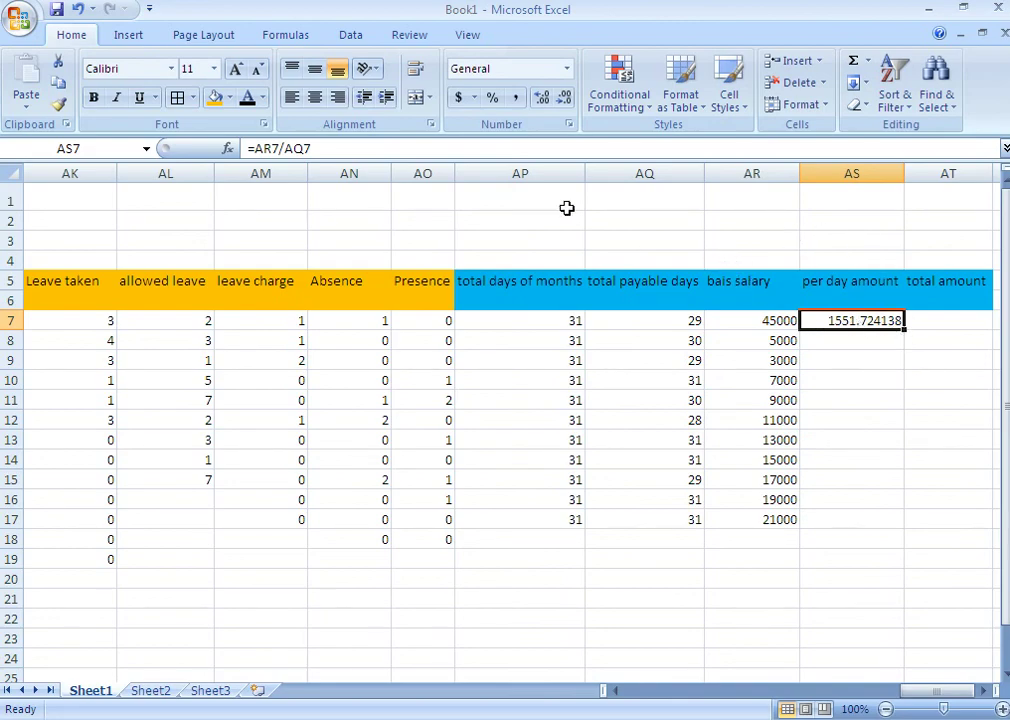
Reduce AS7 to no decimals (1552) and copy the per day formula down to AS17.
left_click(563, 104)
left_click(563, 104)
left_click(563, 104)
left_click(563, 104)
left_click(563, 104)
left_click(563, 104)
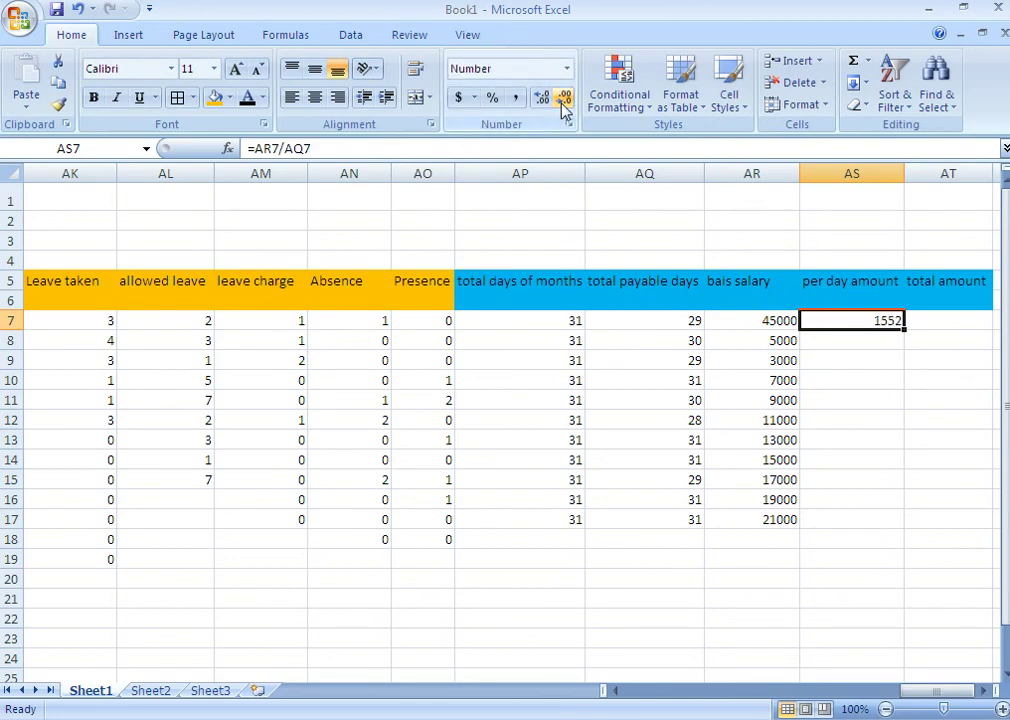
left_click_drag(905, 329, 873, 520)
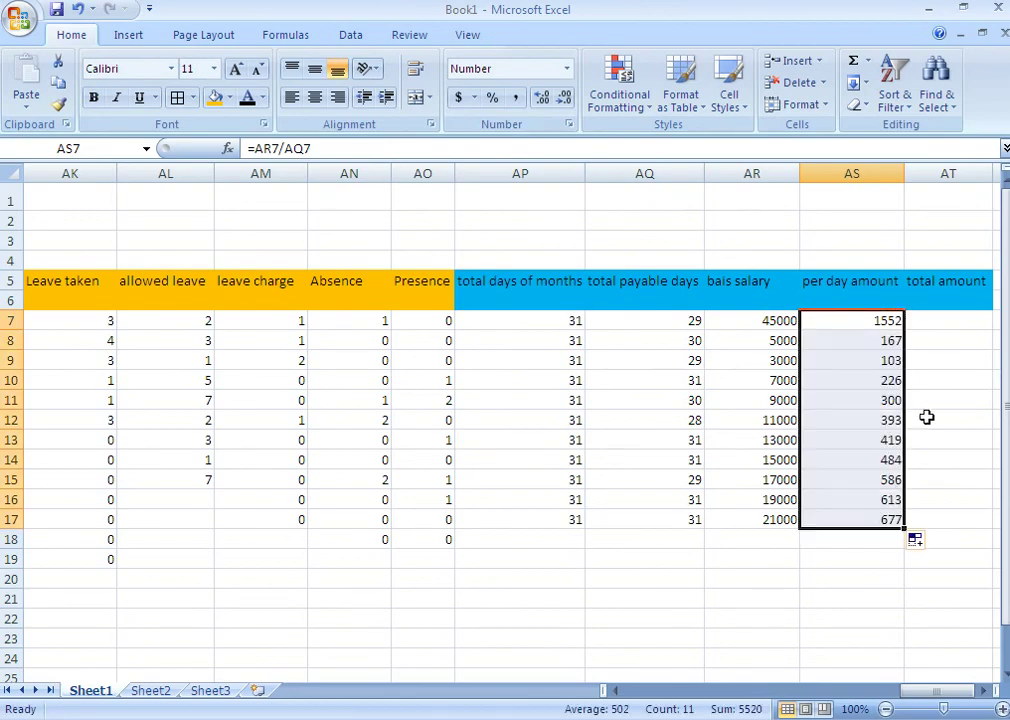
left_click(933, 320)
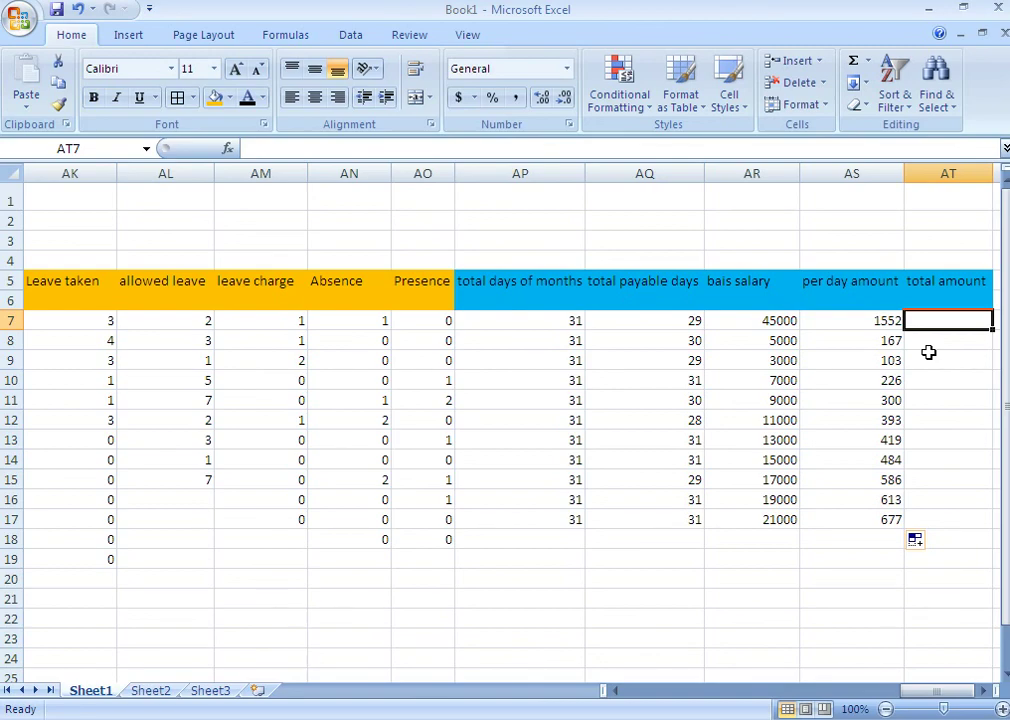
Build the total amount formula =AS7*AQ7 in AT7 without committing it yet.
type("=")
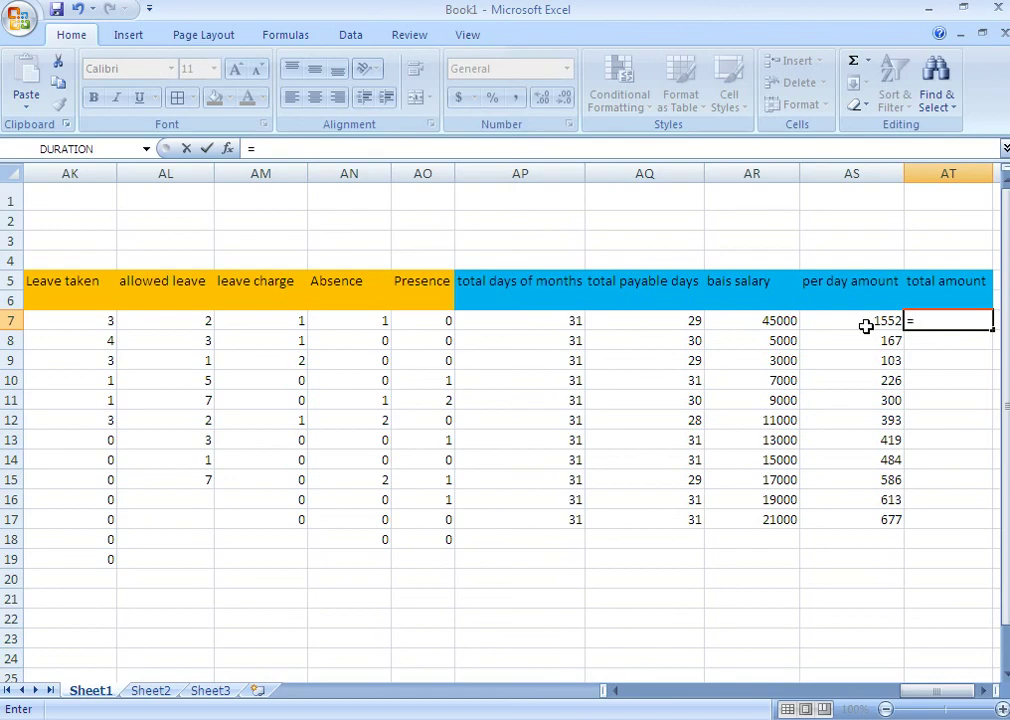
left_click(866, 325)
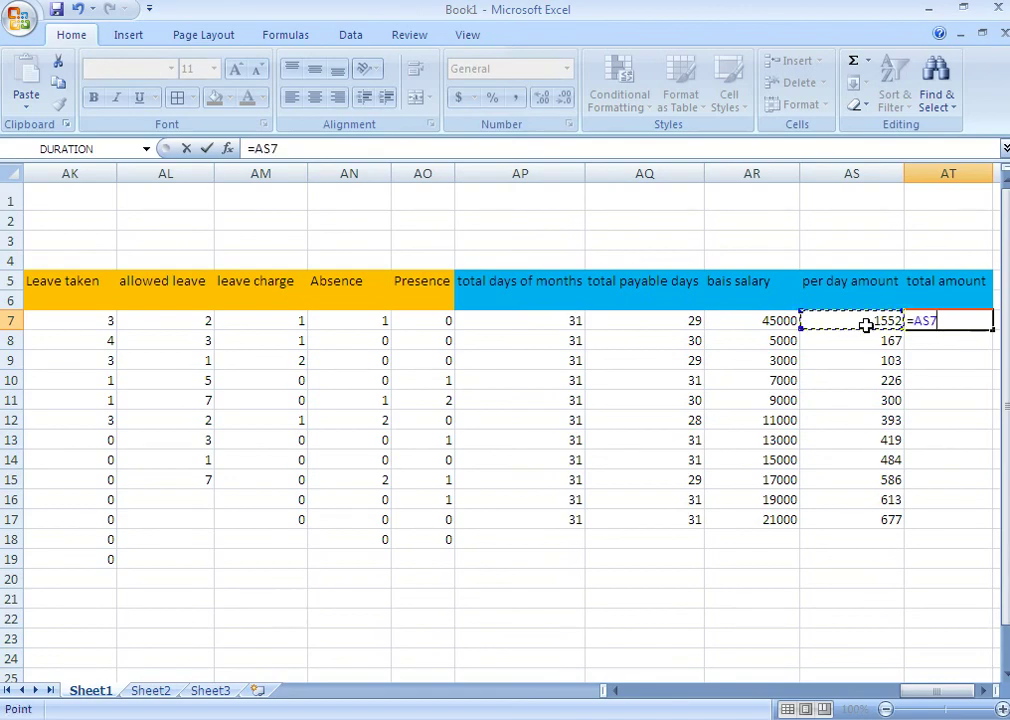
type("*")
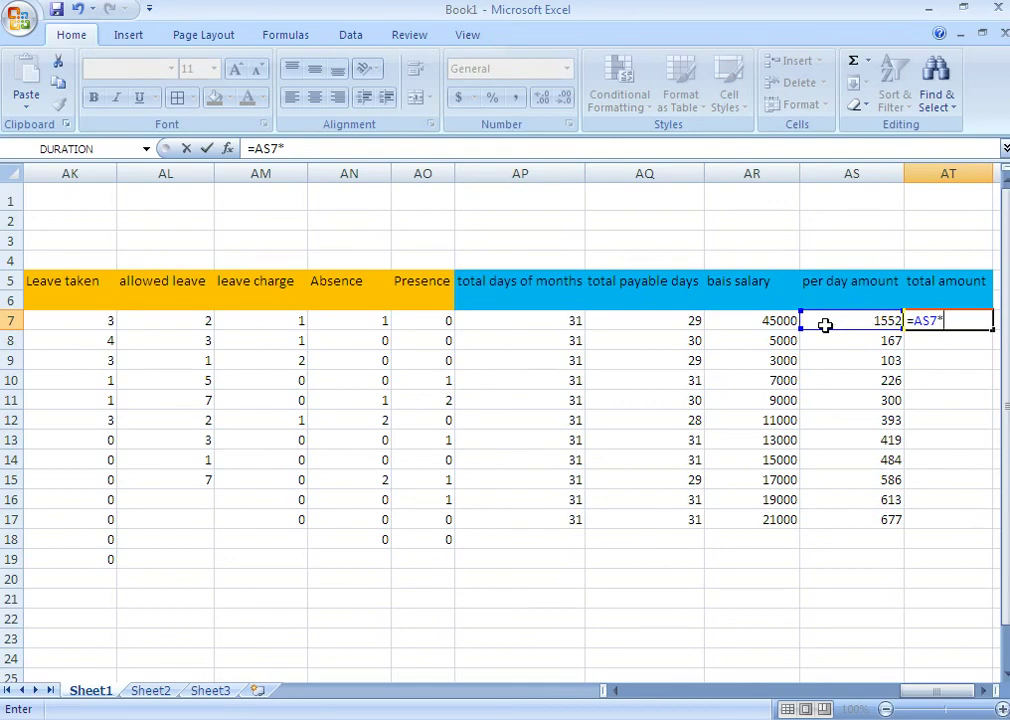
left_click(662, 324)
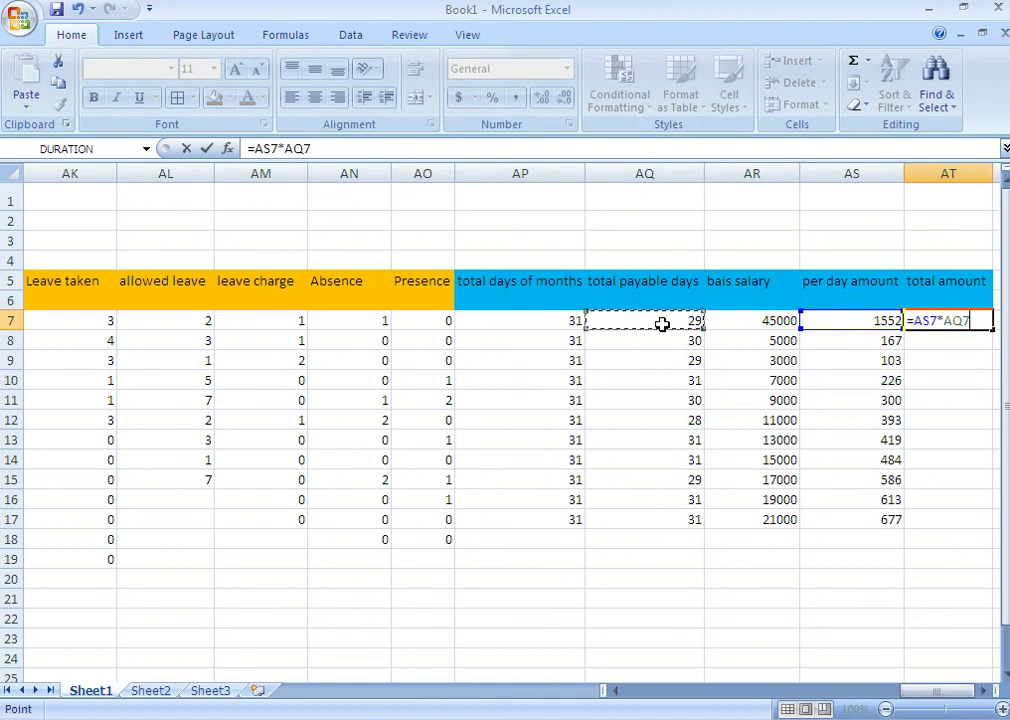